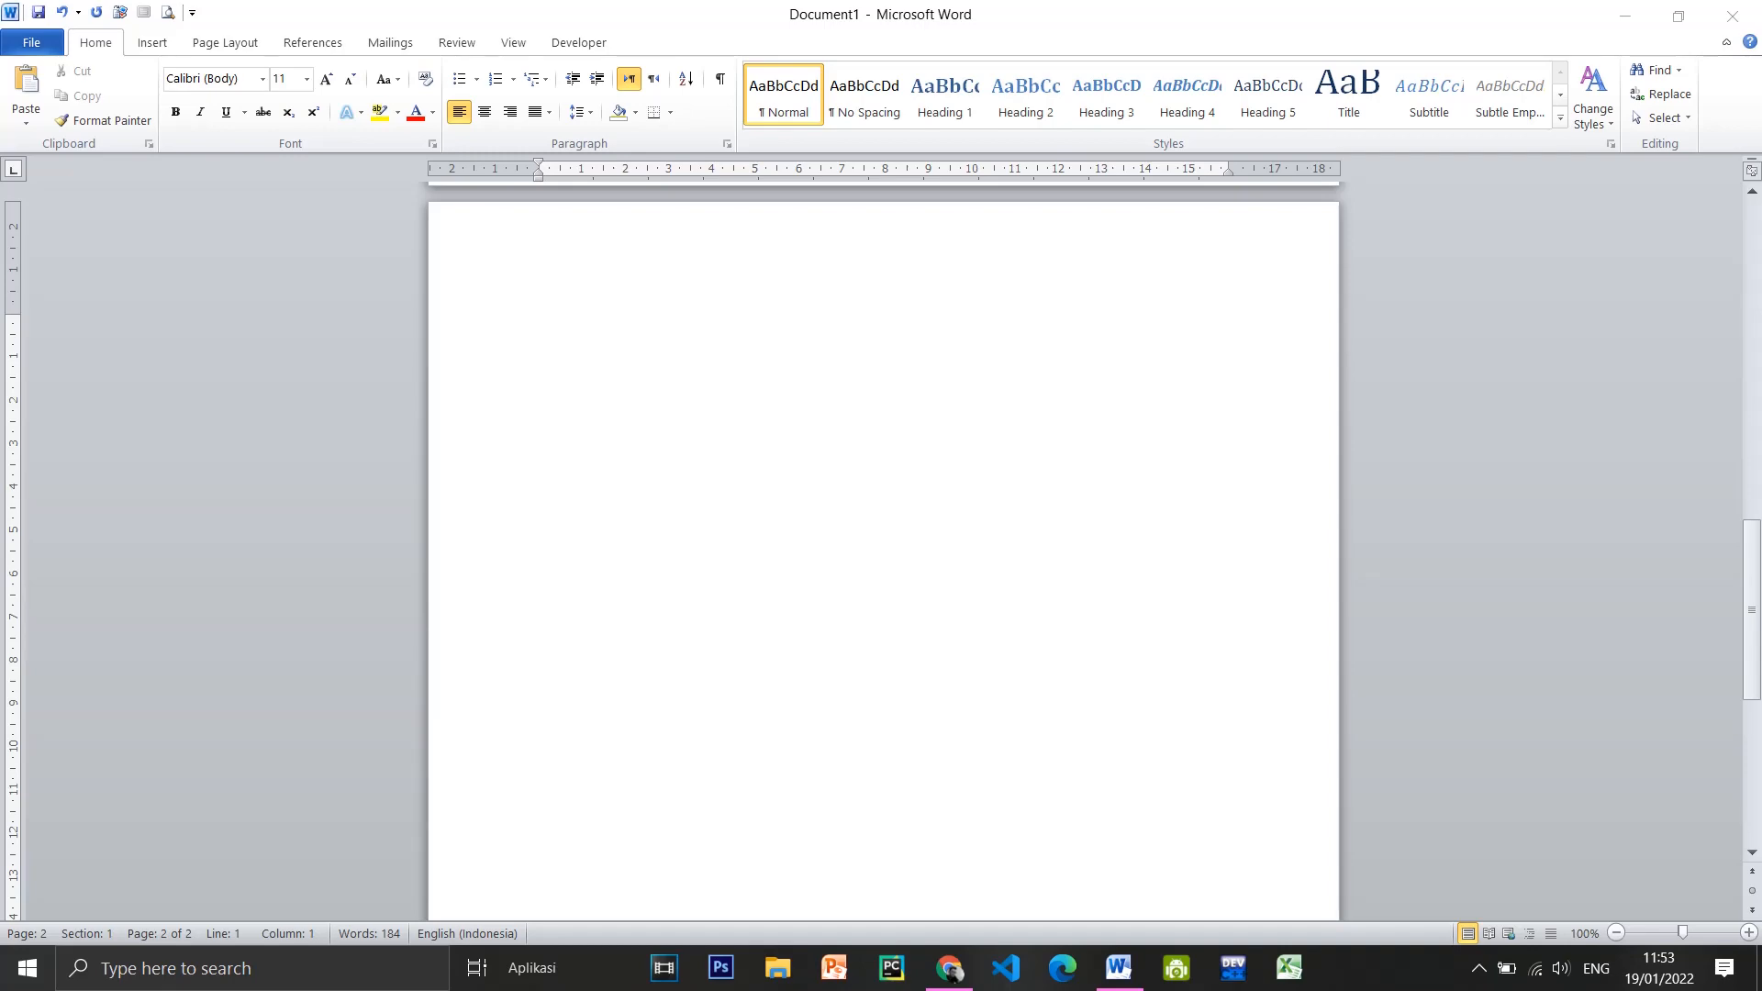
Add the line "BAHAN PRAKTEK TUTORIAL MICROSOFT WORD" a few lines below the numbered shortcut list
{"action": "scroll", "coordinate": [1110, 394], "scroll_direction": "up", "scroll_amount": 15}
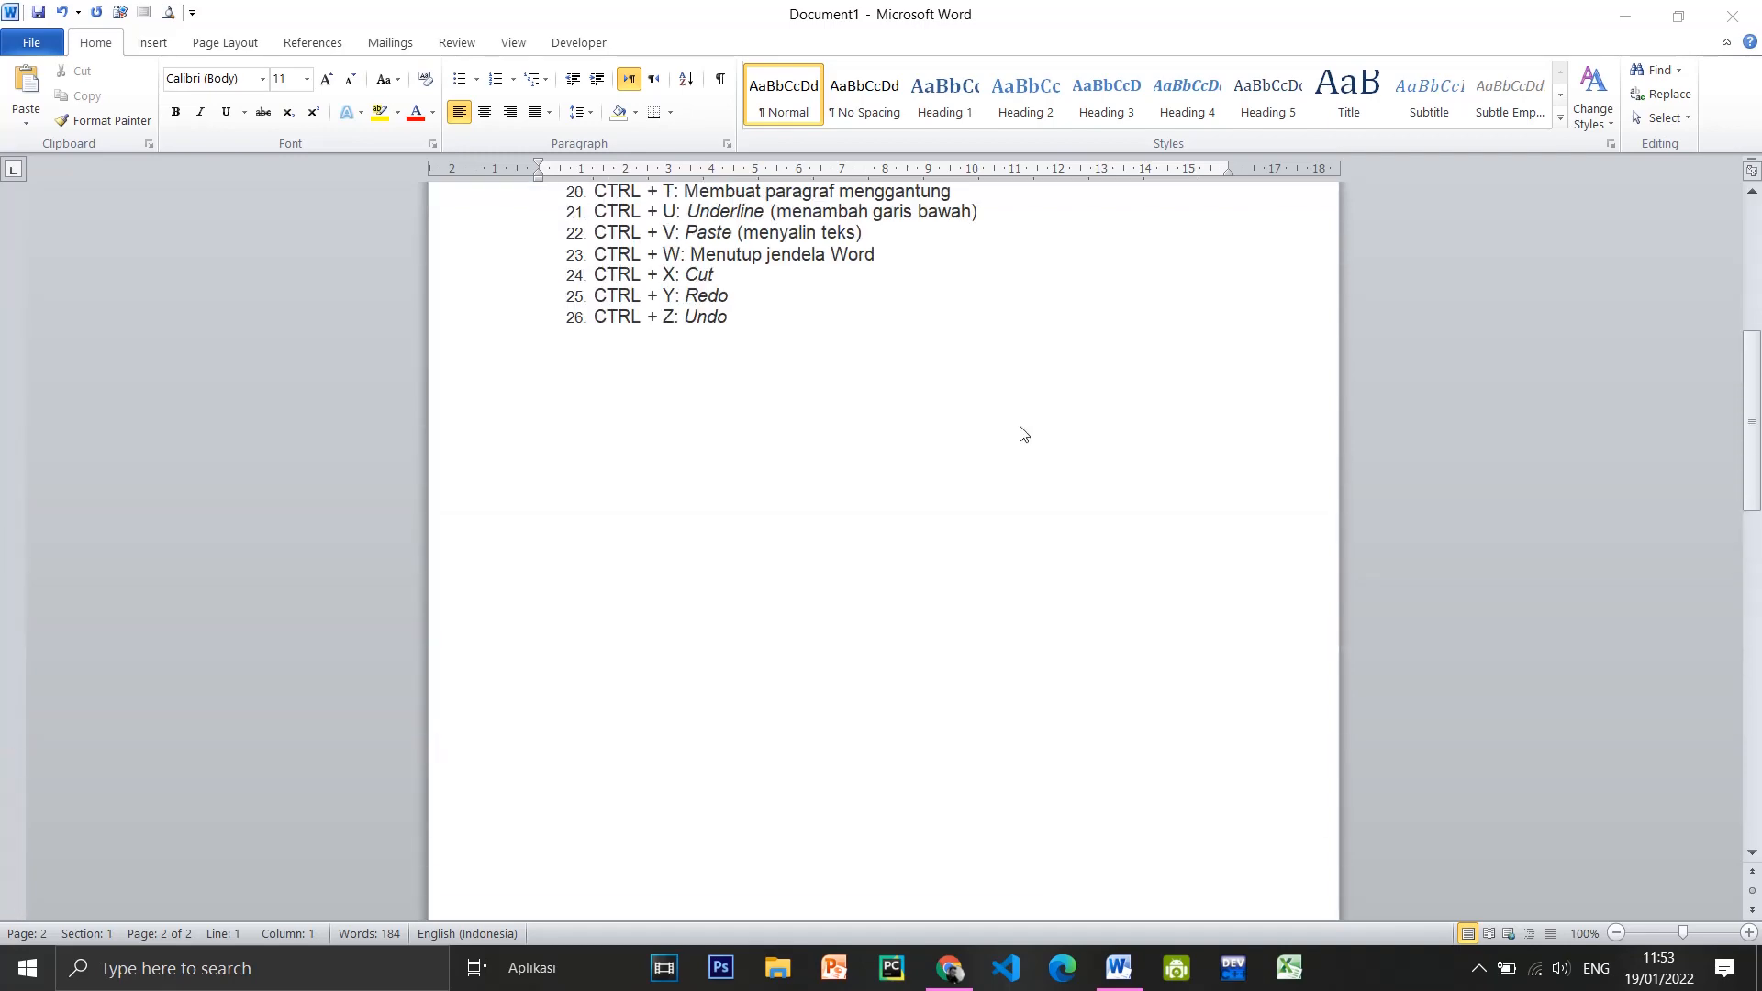
{"action": "scroll", "coordinate": [899, 494], "scroll_direction": "up", "scroll_amount": 5}
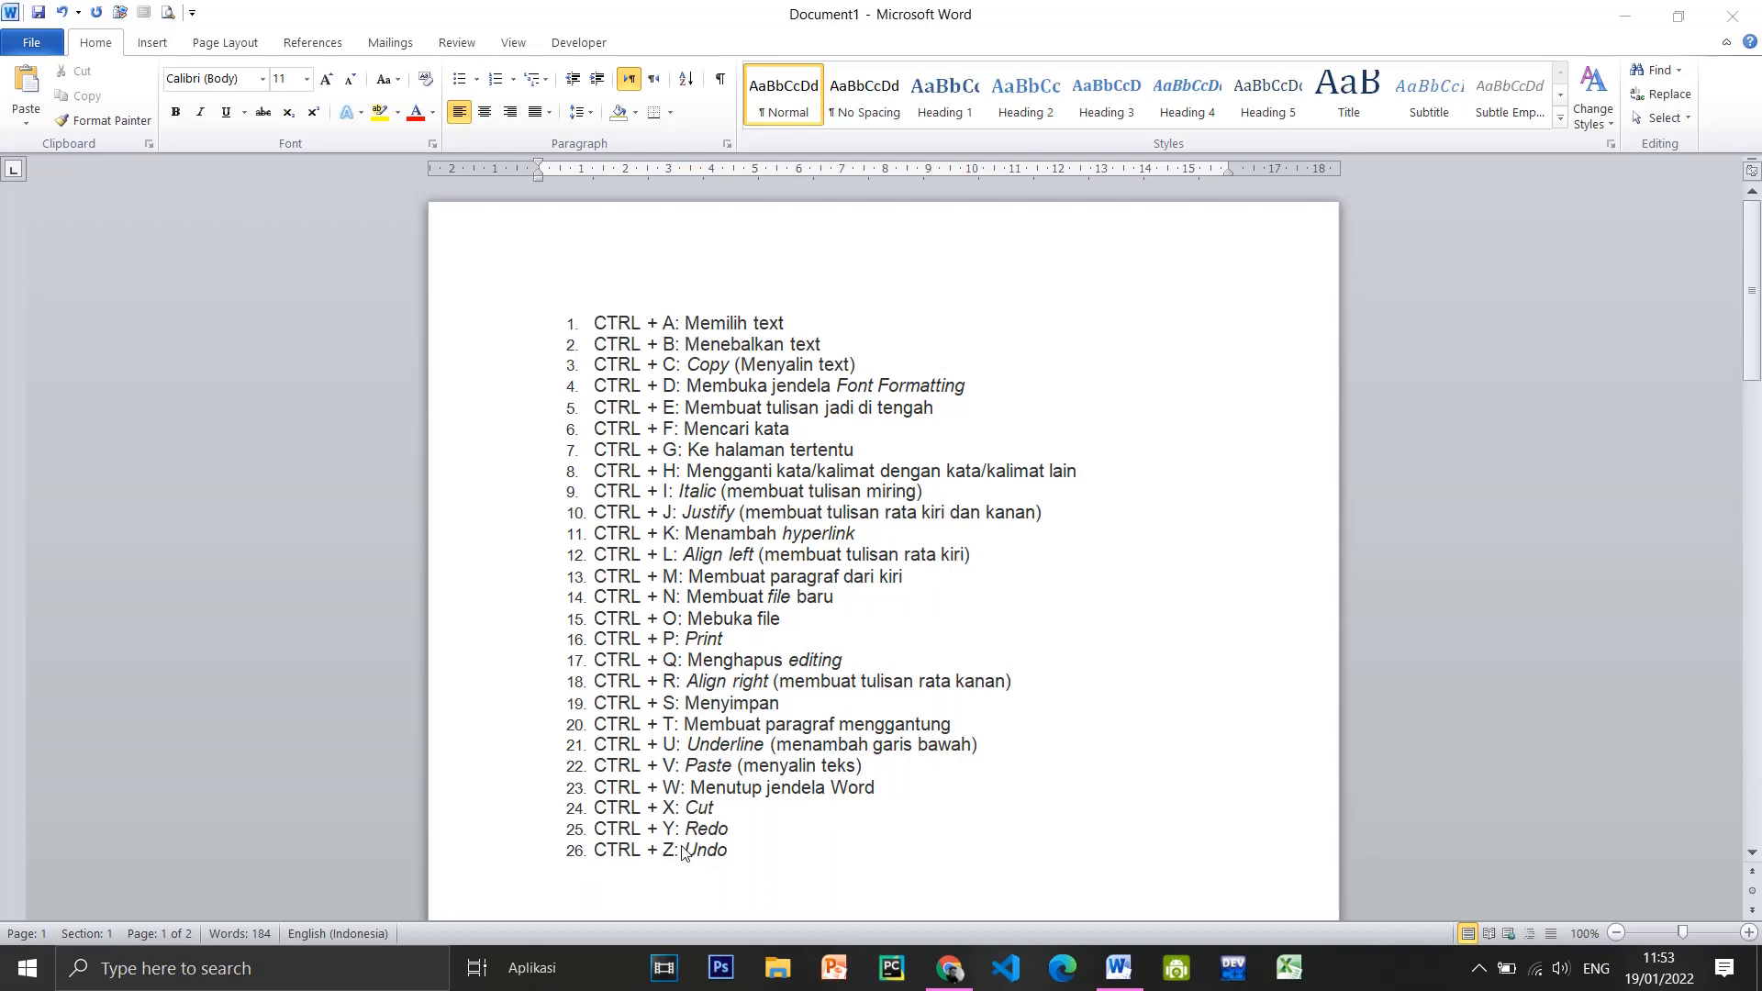
{"action": "left_click", "coordinate": [766, 854]}
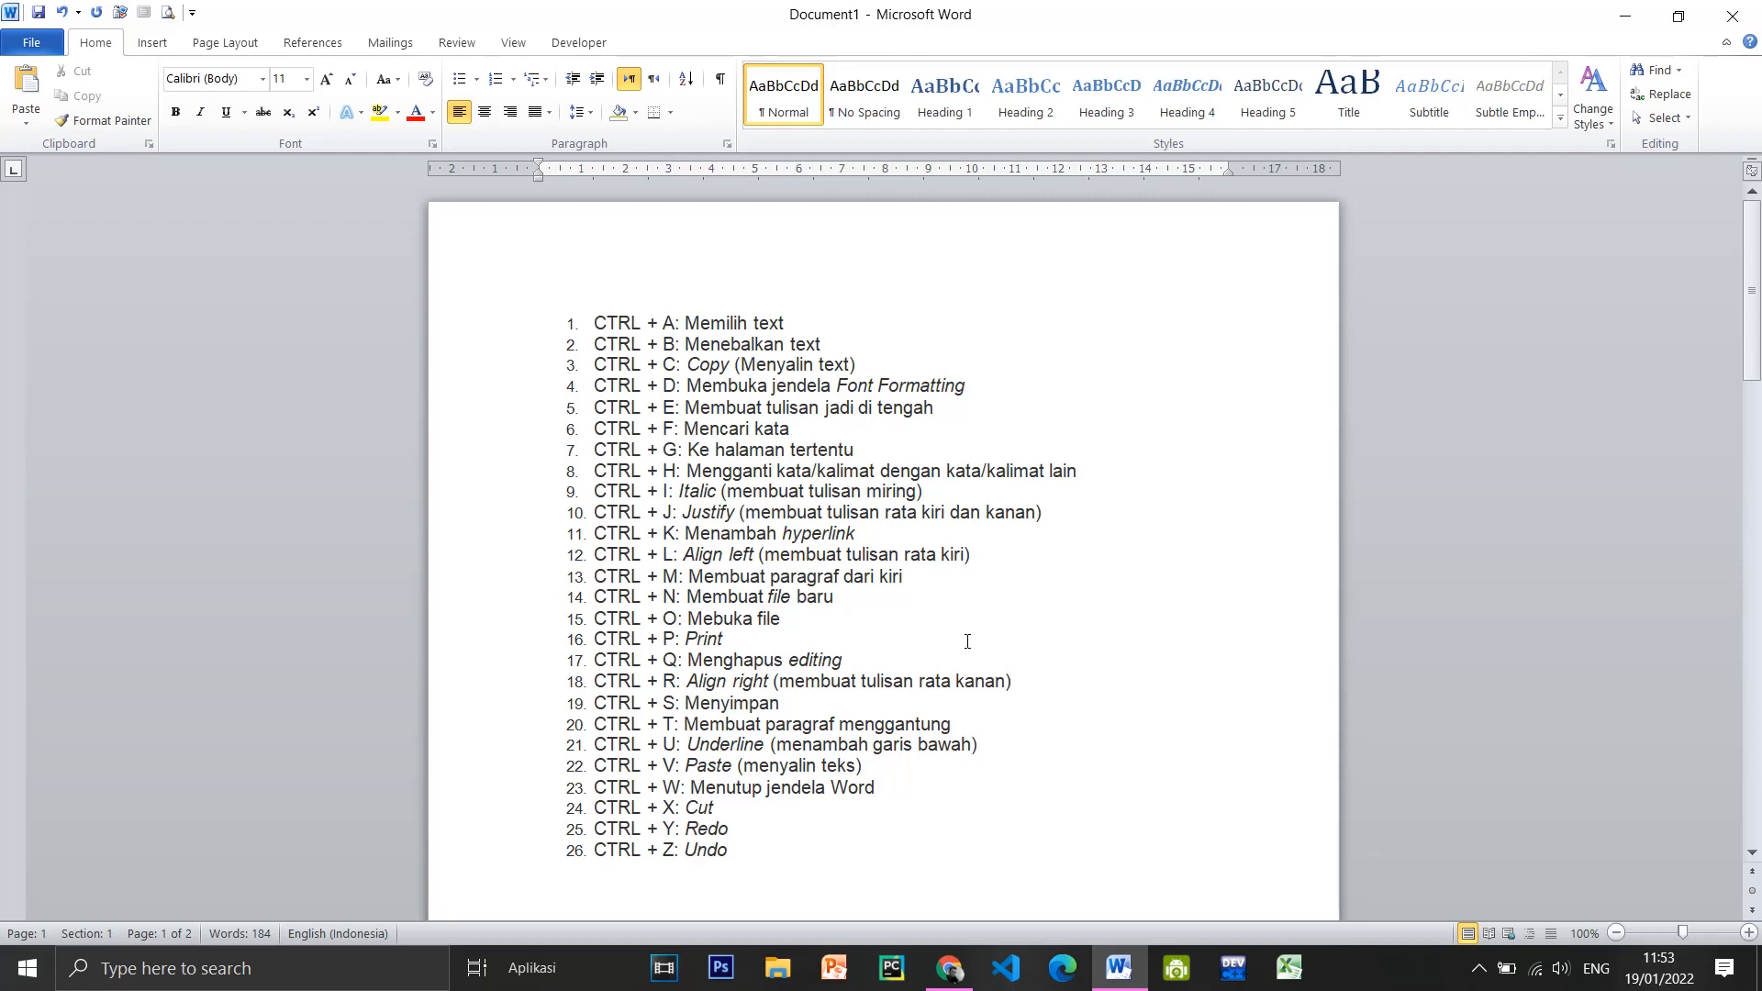
{"action": "scroll", "coordinate": [968, 641], "scroll_direction": "down", "scroll_amount": 4}
{"action": "scroll", "coordinate": [963, 642], "scroll_direction": "up", "scroll_amount": 3}
{"action": "scroll", "coordinate": [735, 807], "scroll_direction": "down", "scroll_amount": 2}
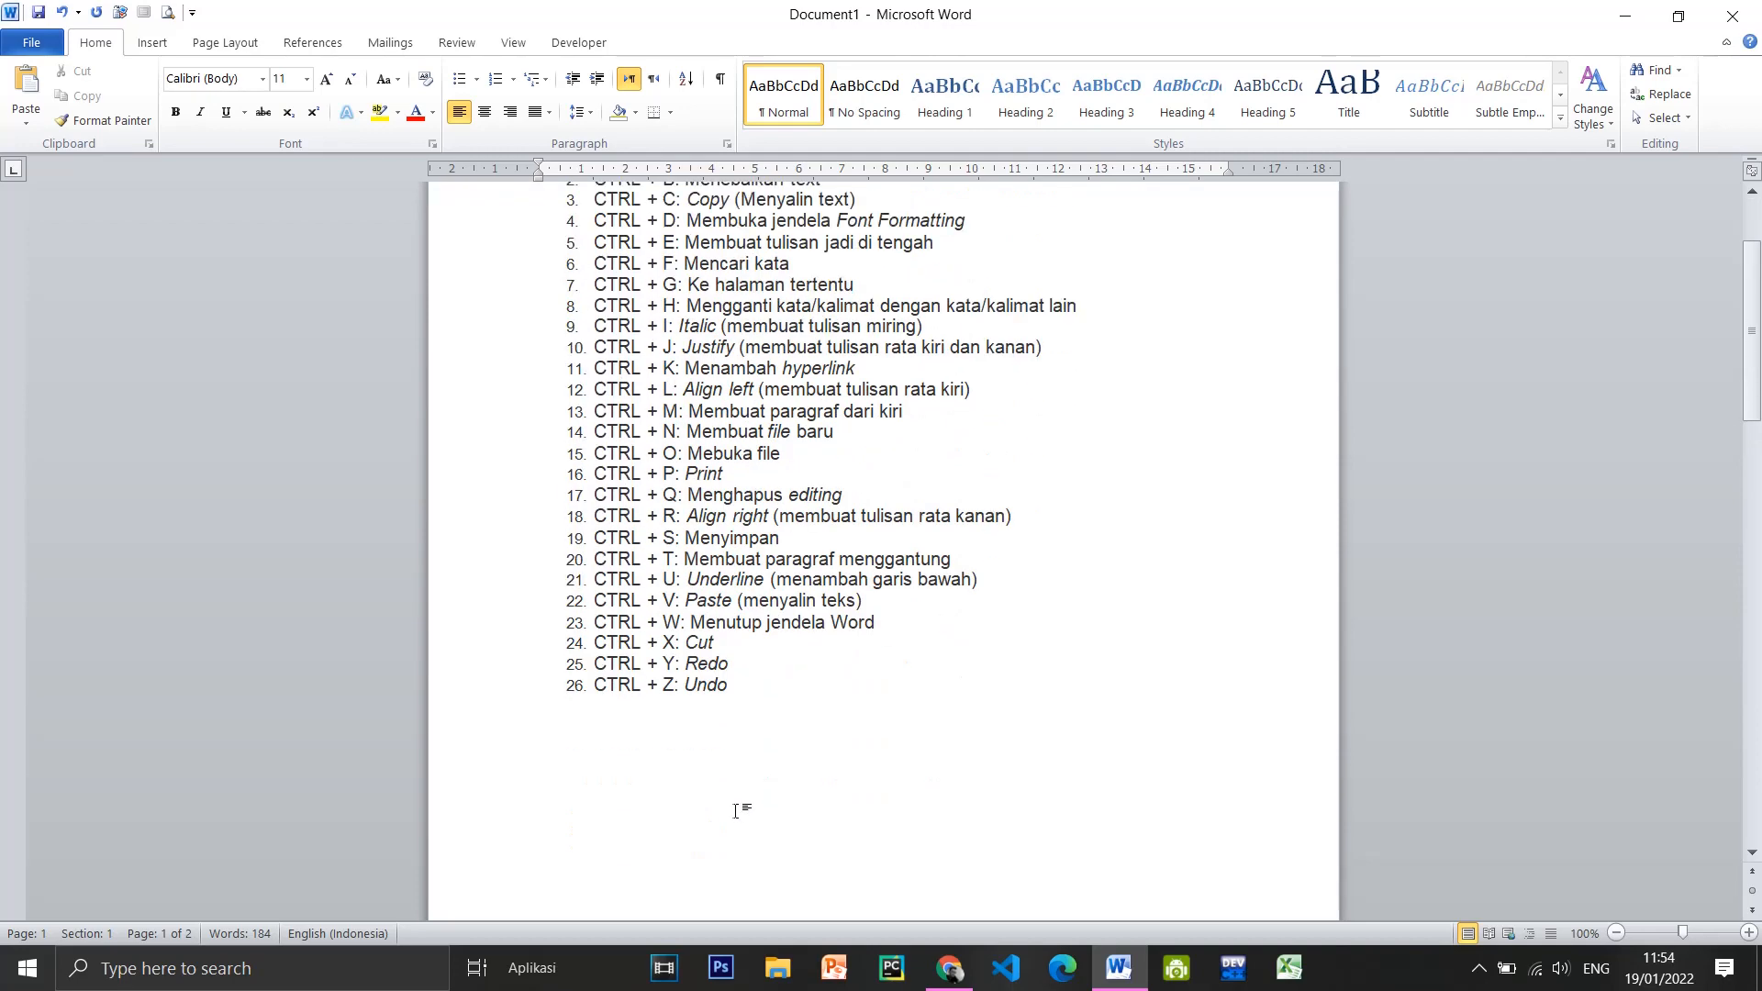
{"action": "scroll", "coordinate": [757, 752], "scroll_direction": "up", "scroll_amount": 1}
{"action": "scroll", "coordinate": [756, 752], "scroll_direction": "down", "scroll_amount": 1}
{"action": "left_click", "coordinate": [620, 785]}
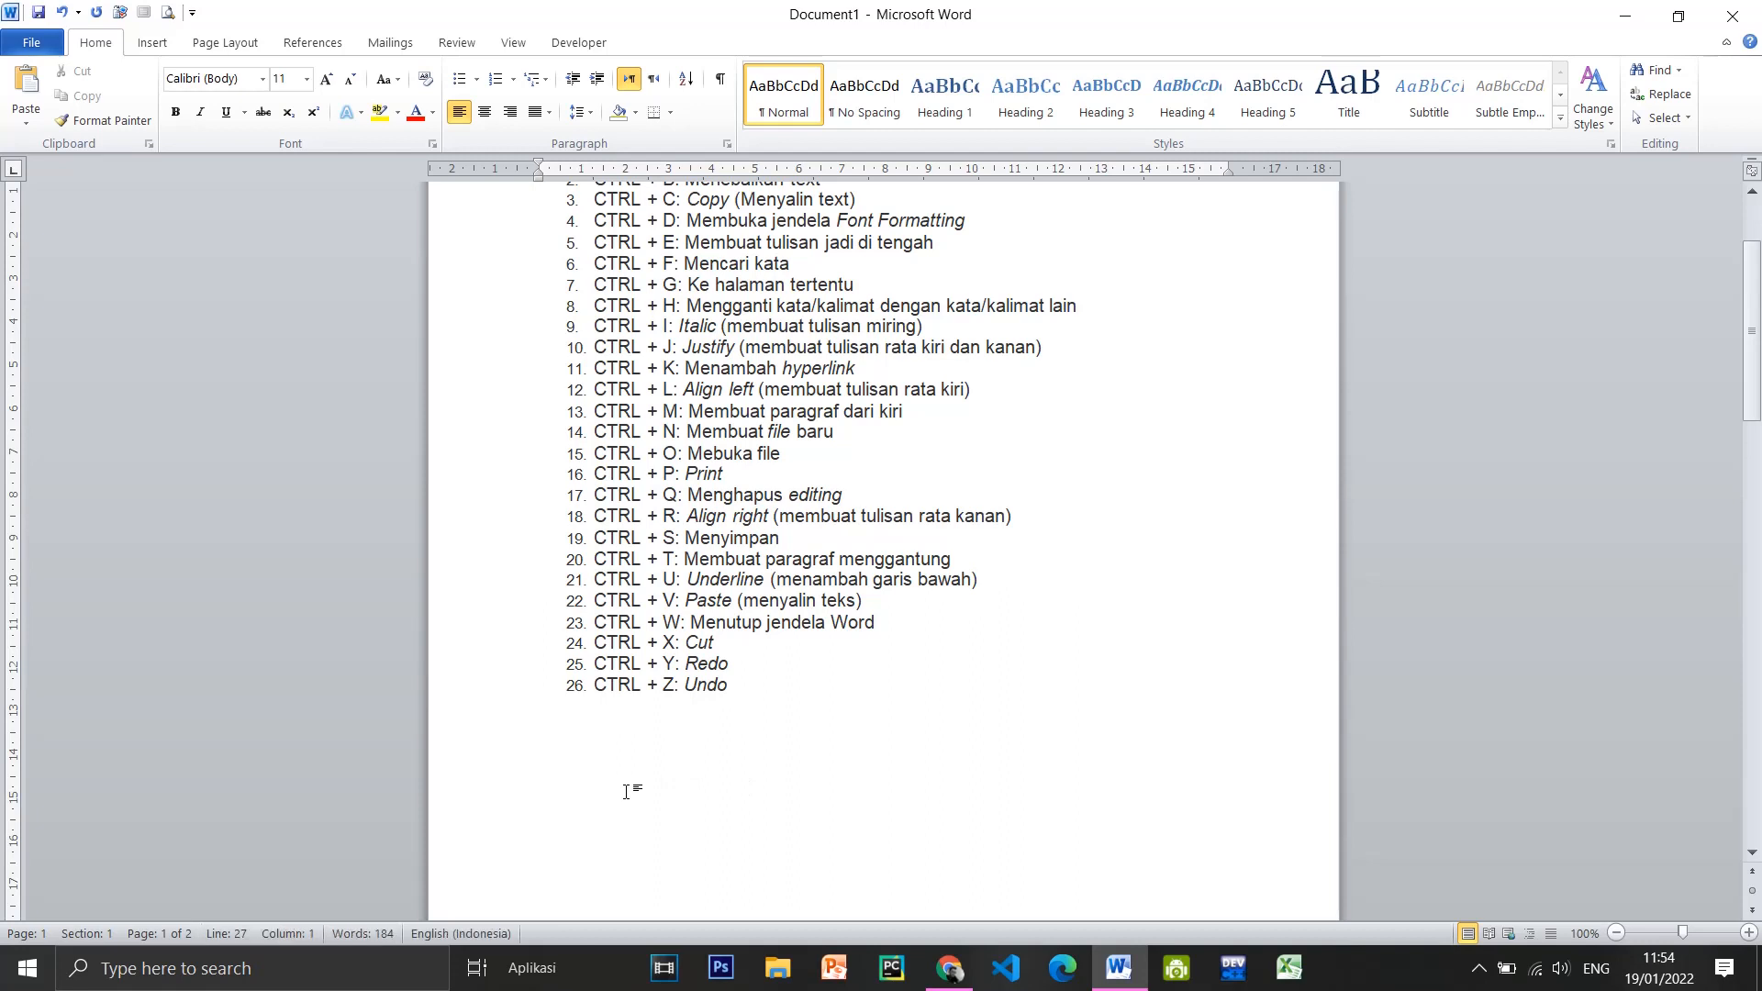
{"action": "type", "text": "BAHAN PRAKTEK TUTORIA"}
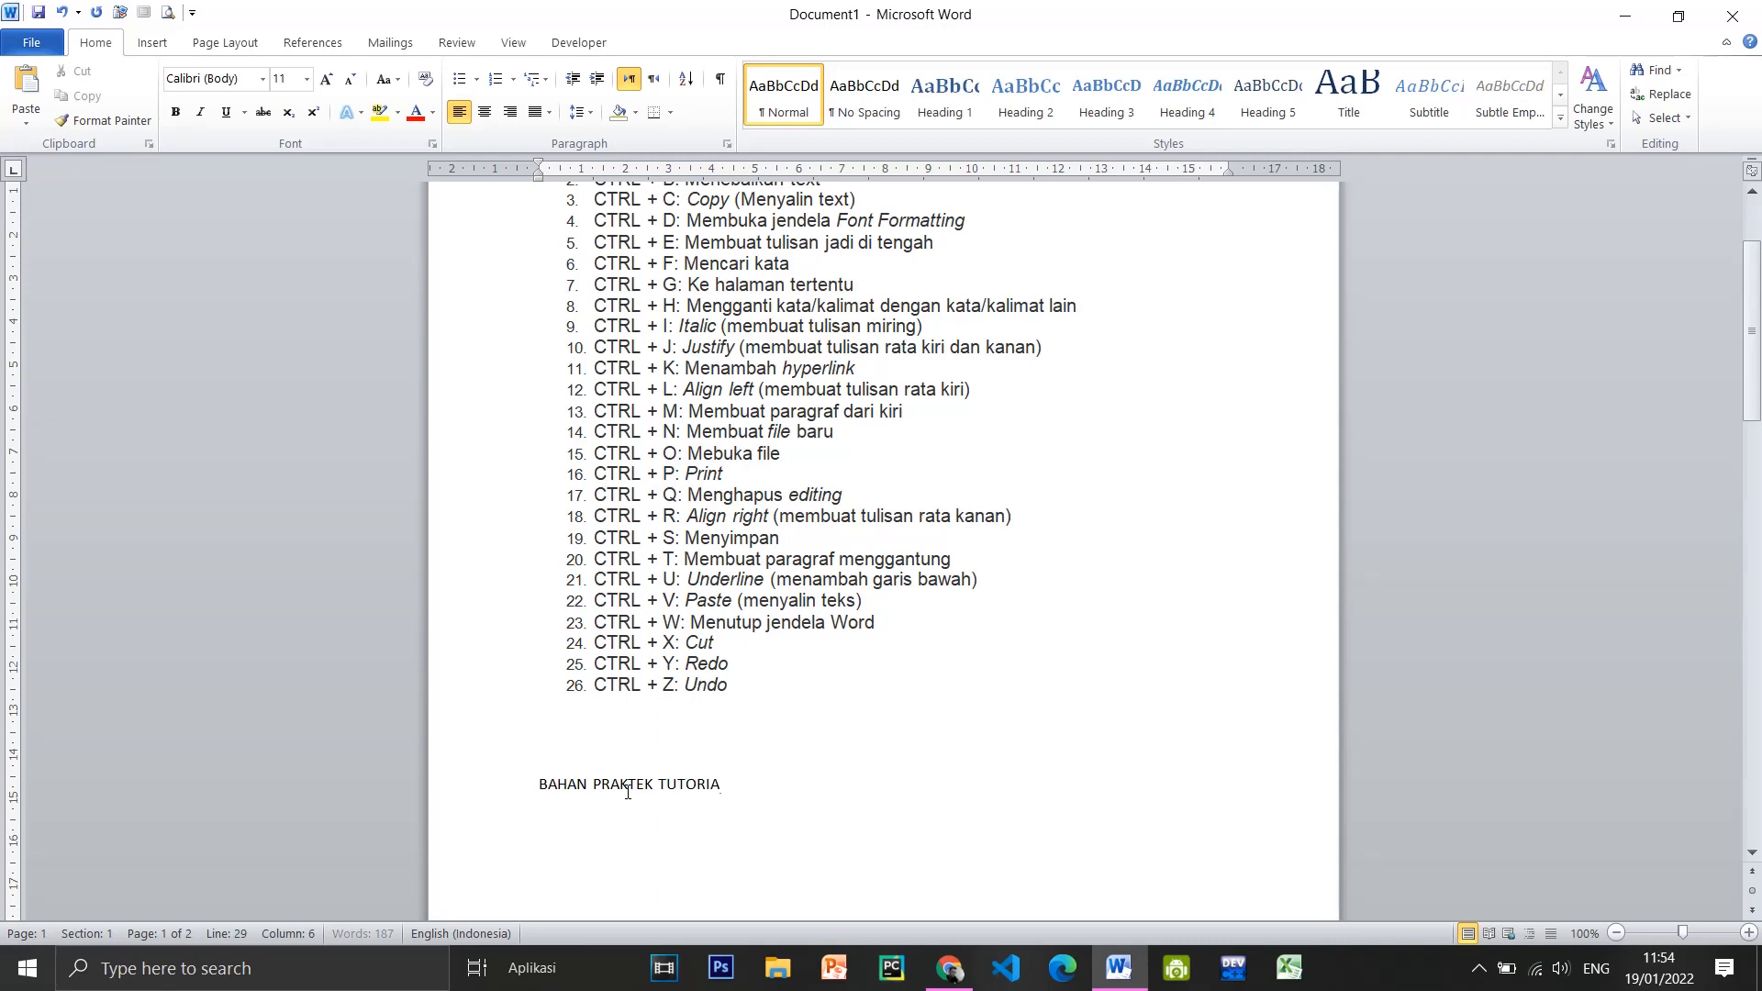
{"action": "type", "text": "L MICROSOFT WORD"}
Select part of the numbered list from item 4 to 22, reselect items 11 to 24, and clear the selection
{"action": "scroll", "coordinate": [826, 734], "scroll_direction": "up", "scroll_amount": 2}
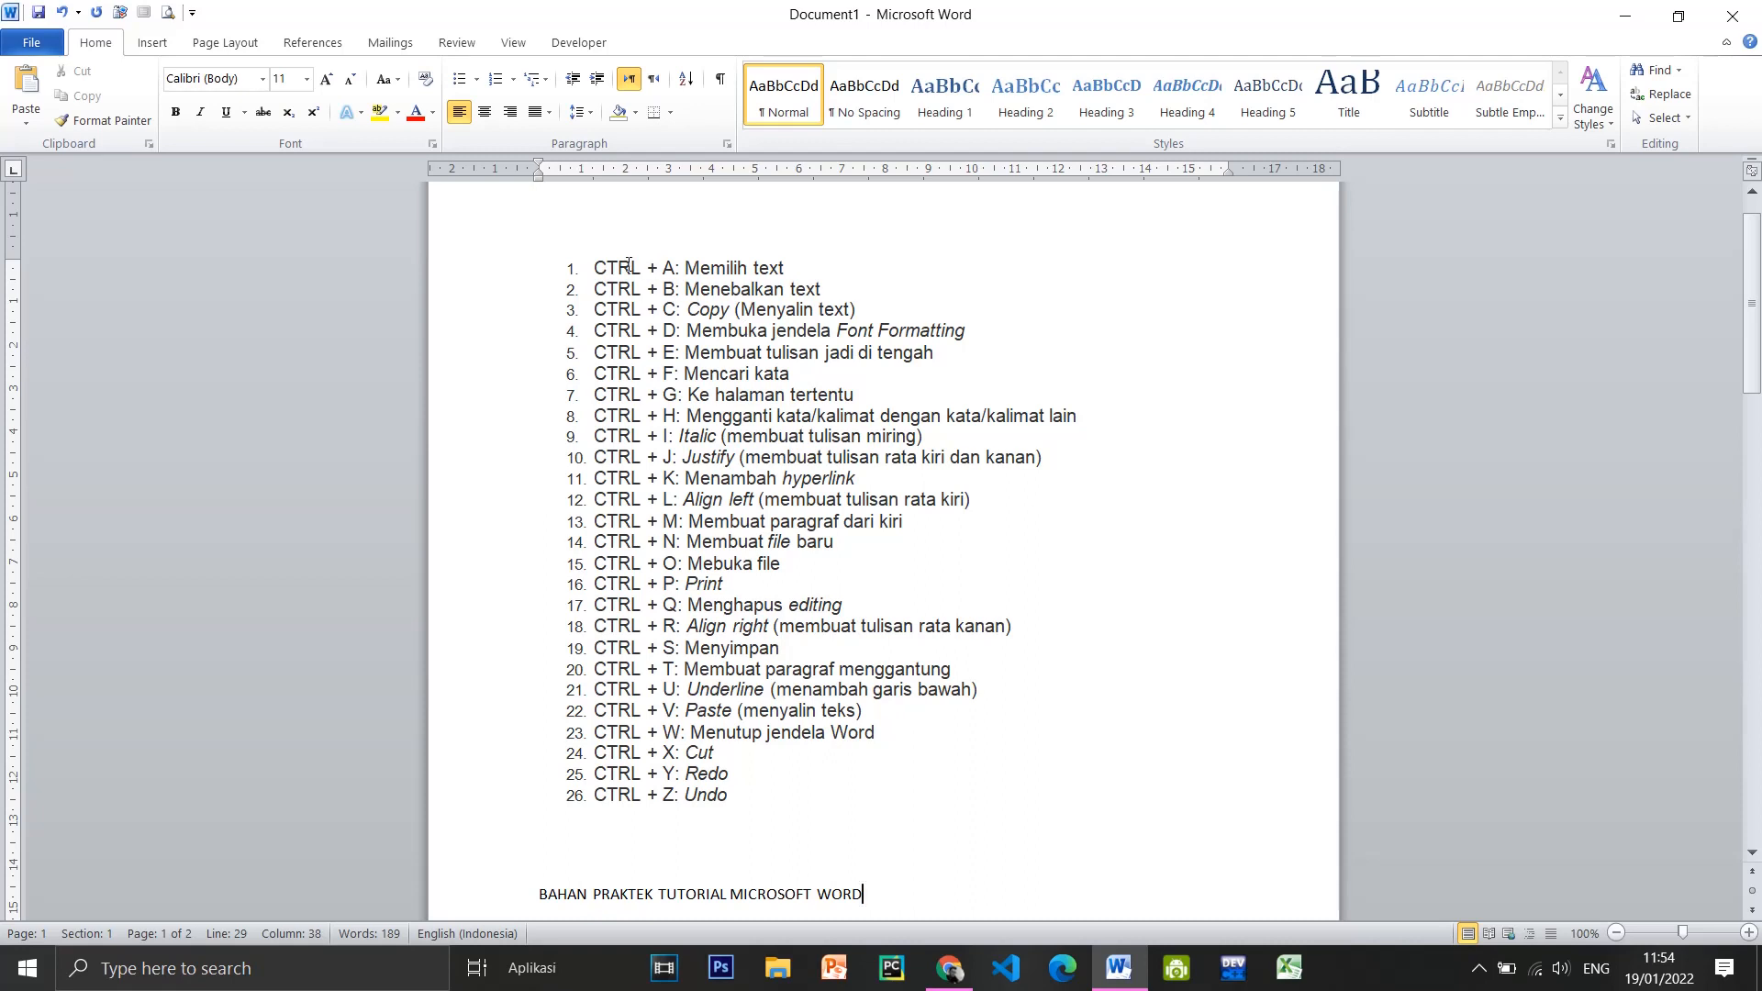
{"action": "left_click_drag", "start_coordinate": [686, 330], "coordinate": [873, 710]}
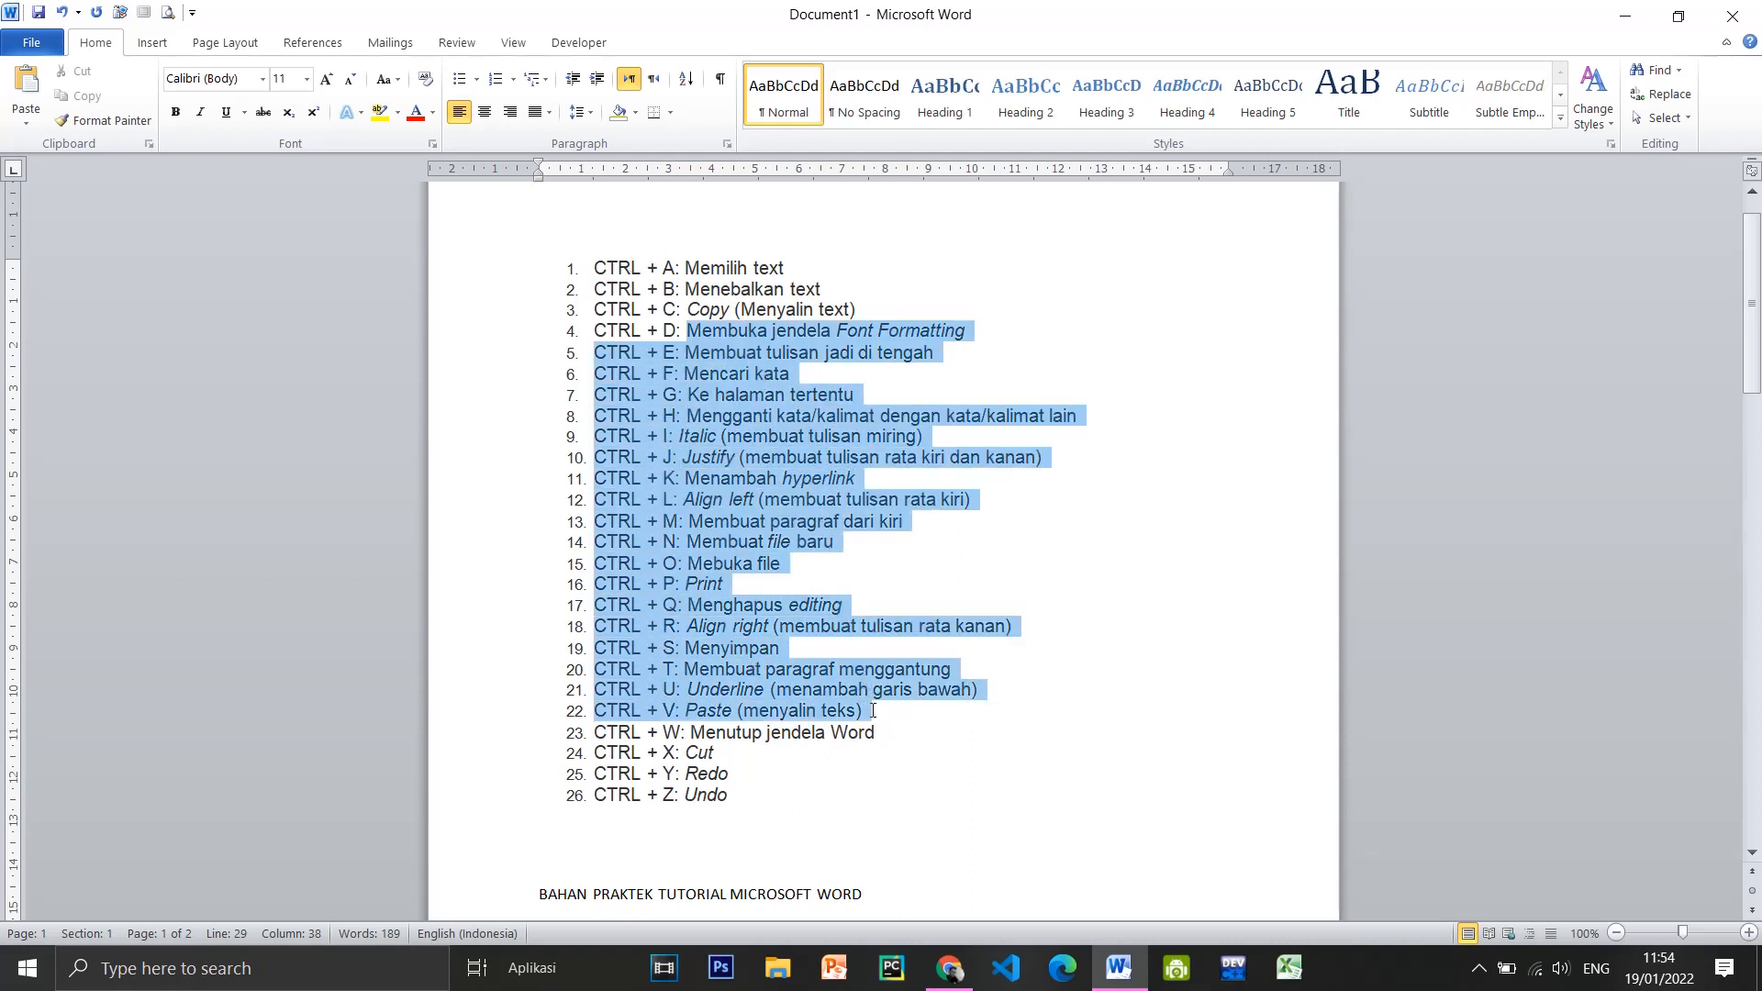
{"action": "left_click", "coordinate": [915, 746]}
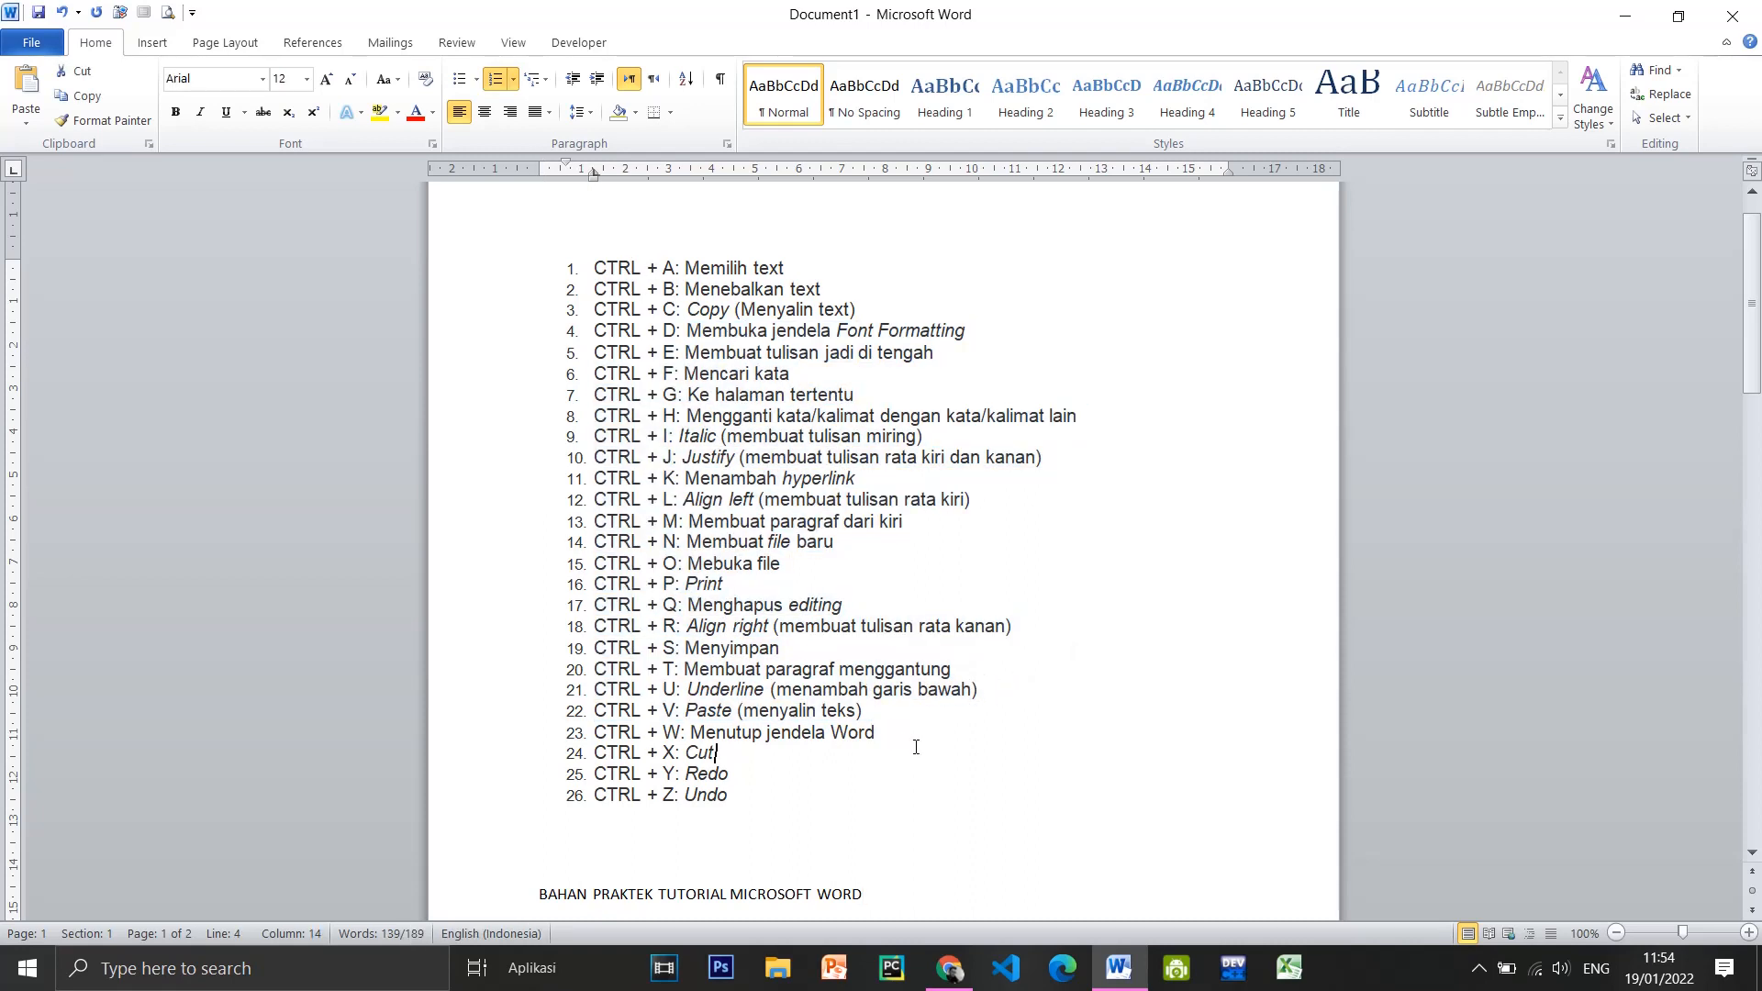
{"action": "left_click_drag", "start_coordinate": [899, 746], "coordinate": [687, 479]}
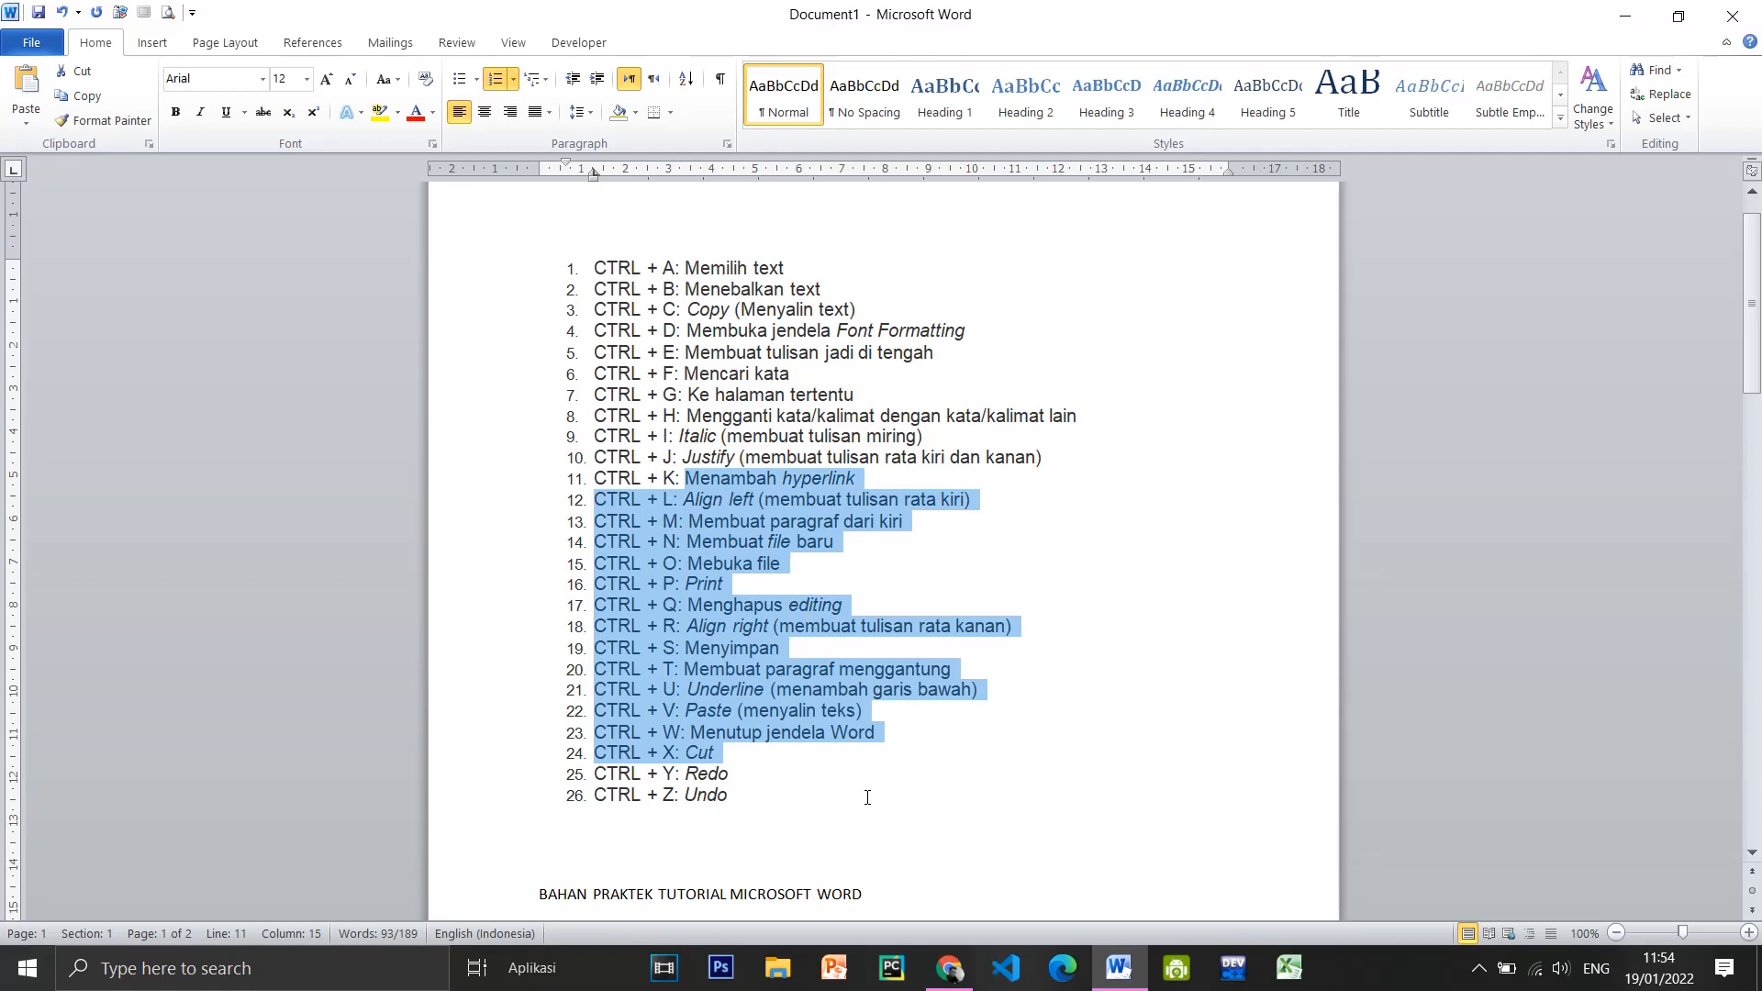
{"action": "scroll", "coordinate": [867, 796], "scroll_direction": "down", "scroll_amount": 5}
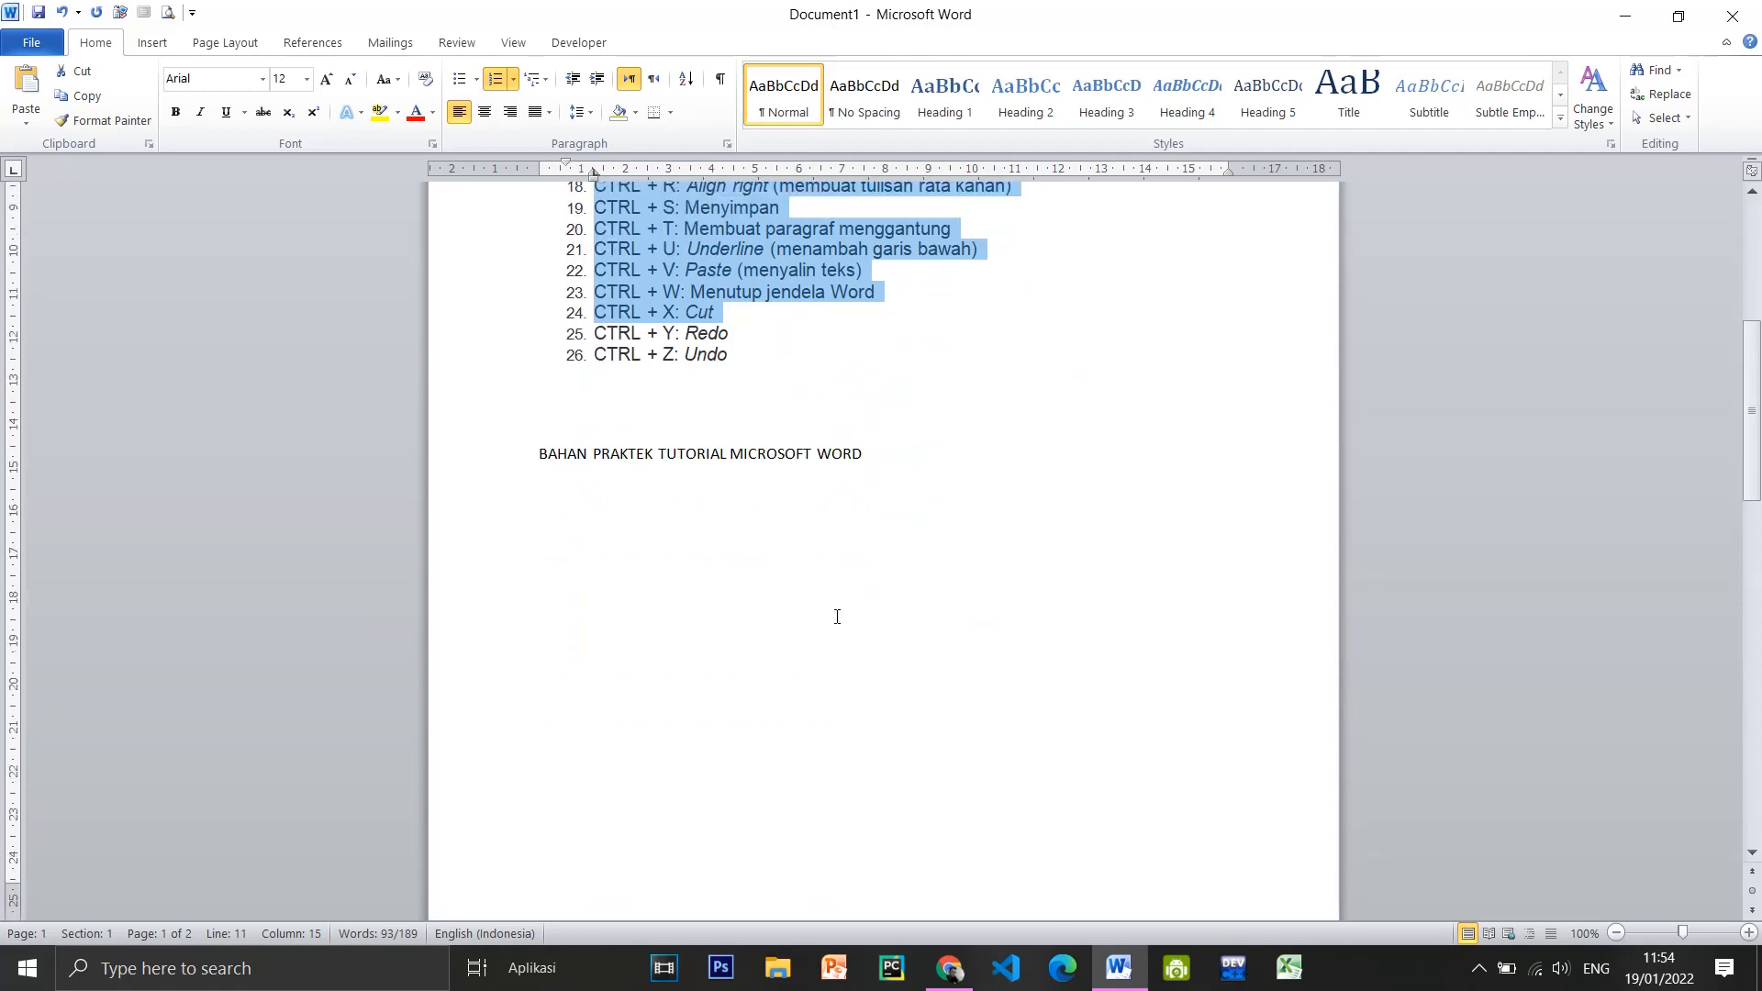
{"action": "scroll", "coordinate": [845, 590], "scroll_direction": "up", "scroll_amount": 3}
{"action": "scroll", "coordinate": [822, 734], "scroll_direction": "down", "scroll_amount": 7}
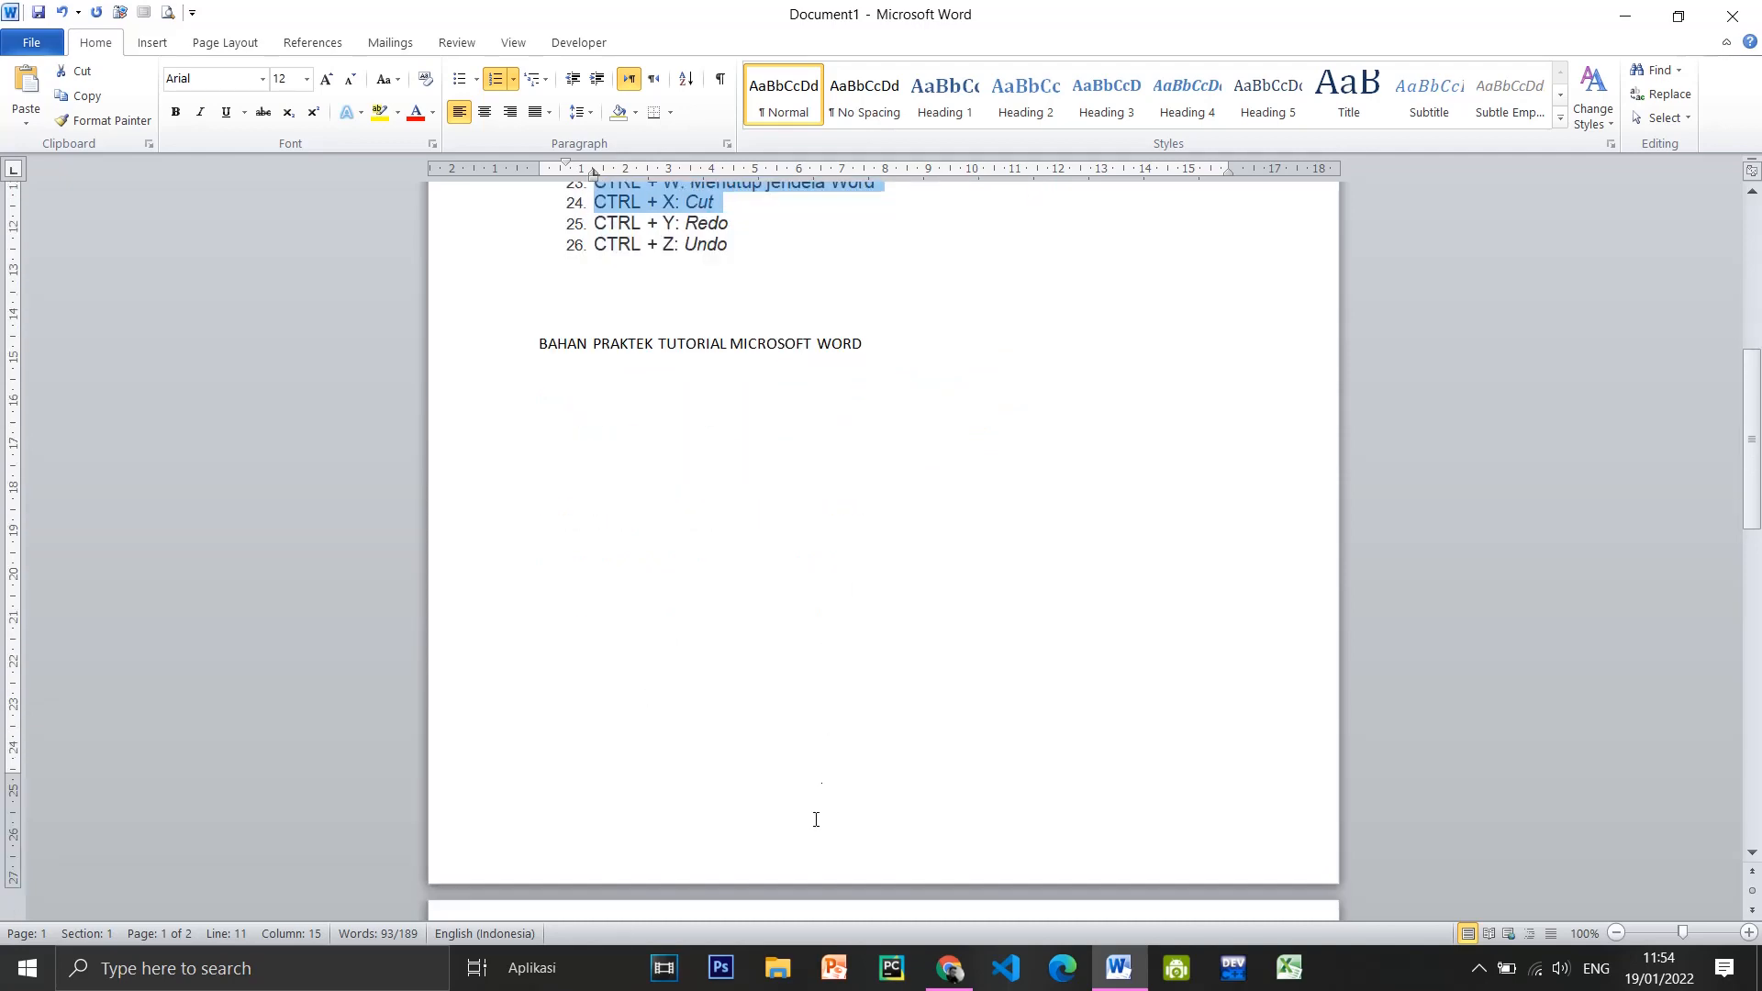
{"action": "scroll", "coordinate": [862, 807], "scroll_direction": "up", "scroll_amount": 9}
{"action": "left_click", "coordinate": [928, 676]}
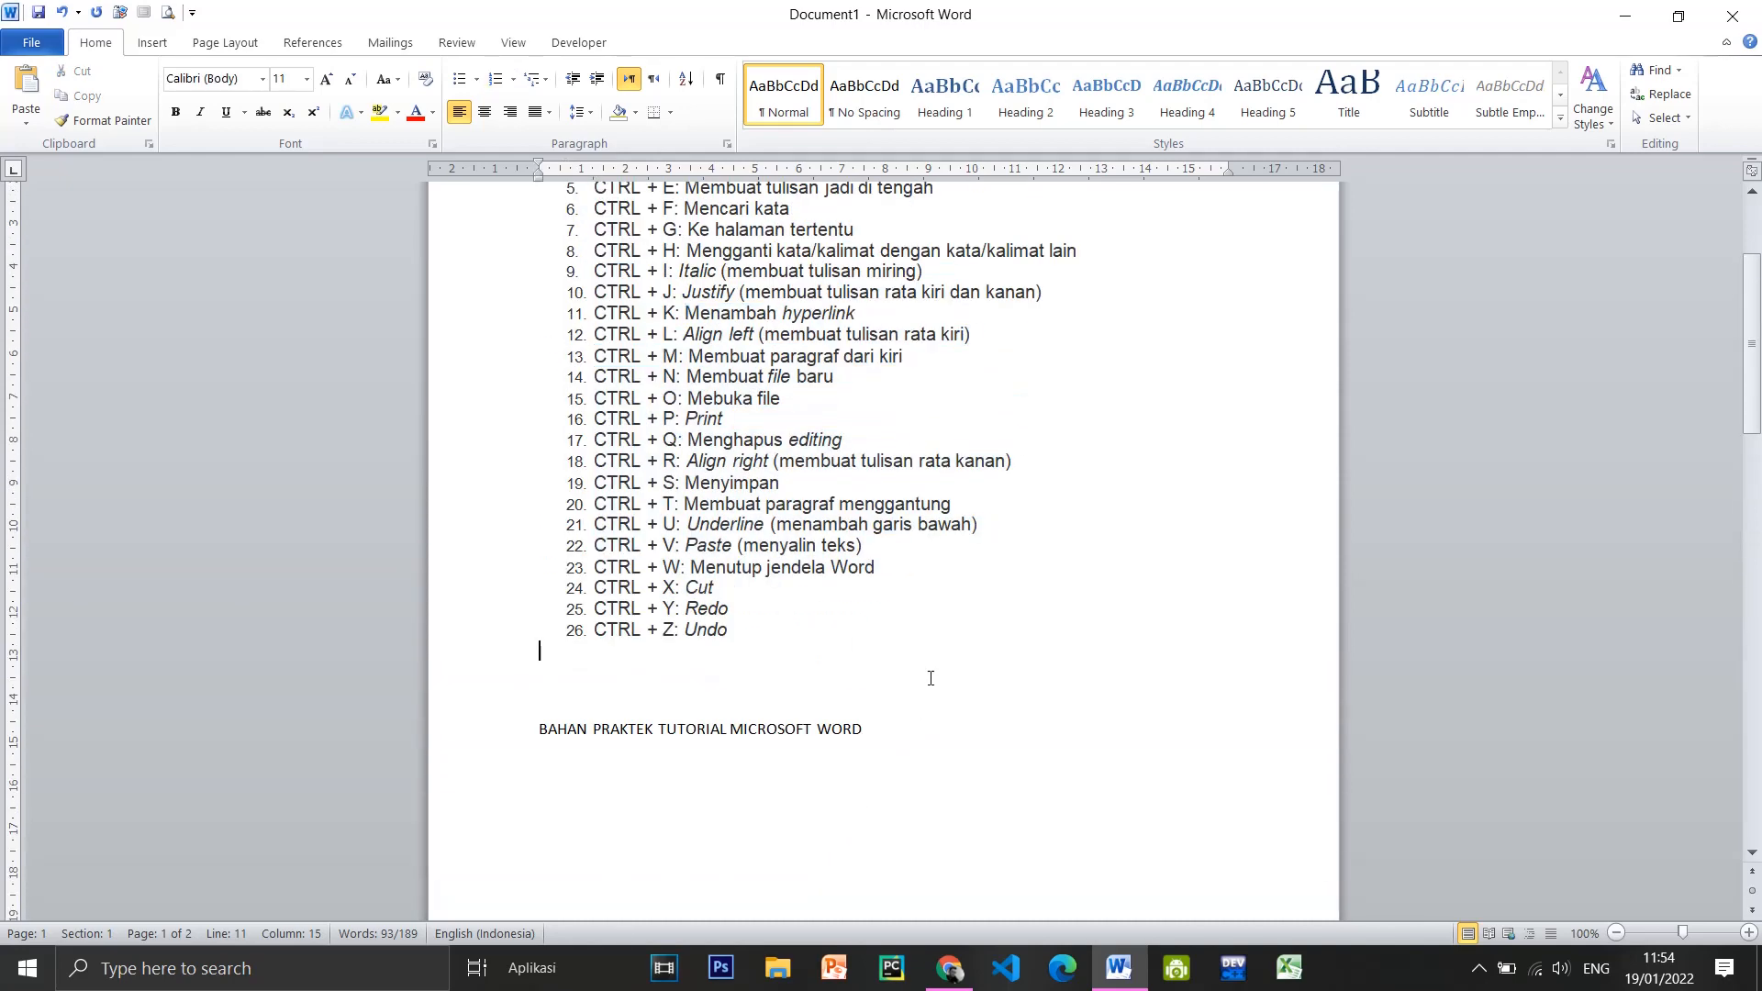
{"action": "scroll", "coordinate": [930, 677], "scroll_direction": "up", "scroll_amount": 3}
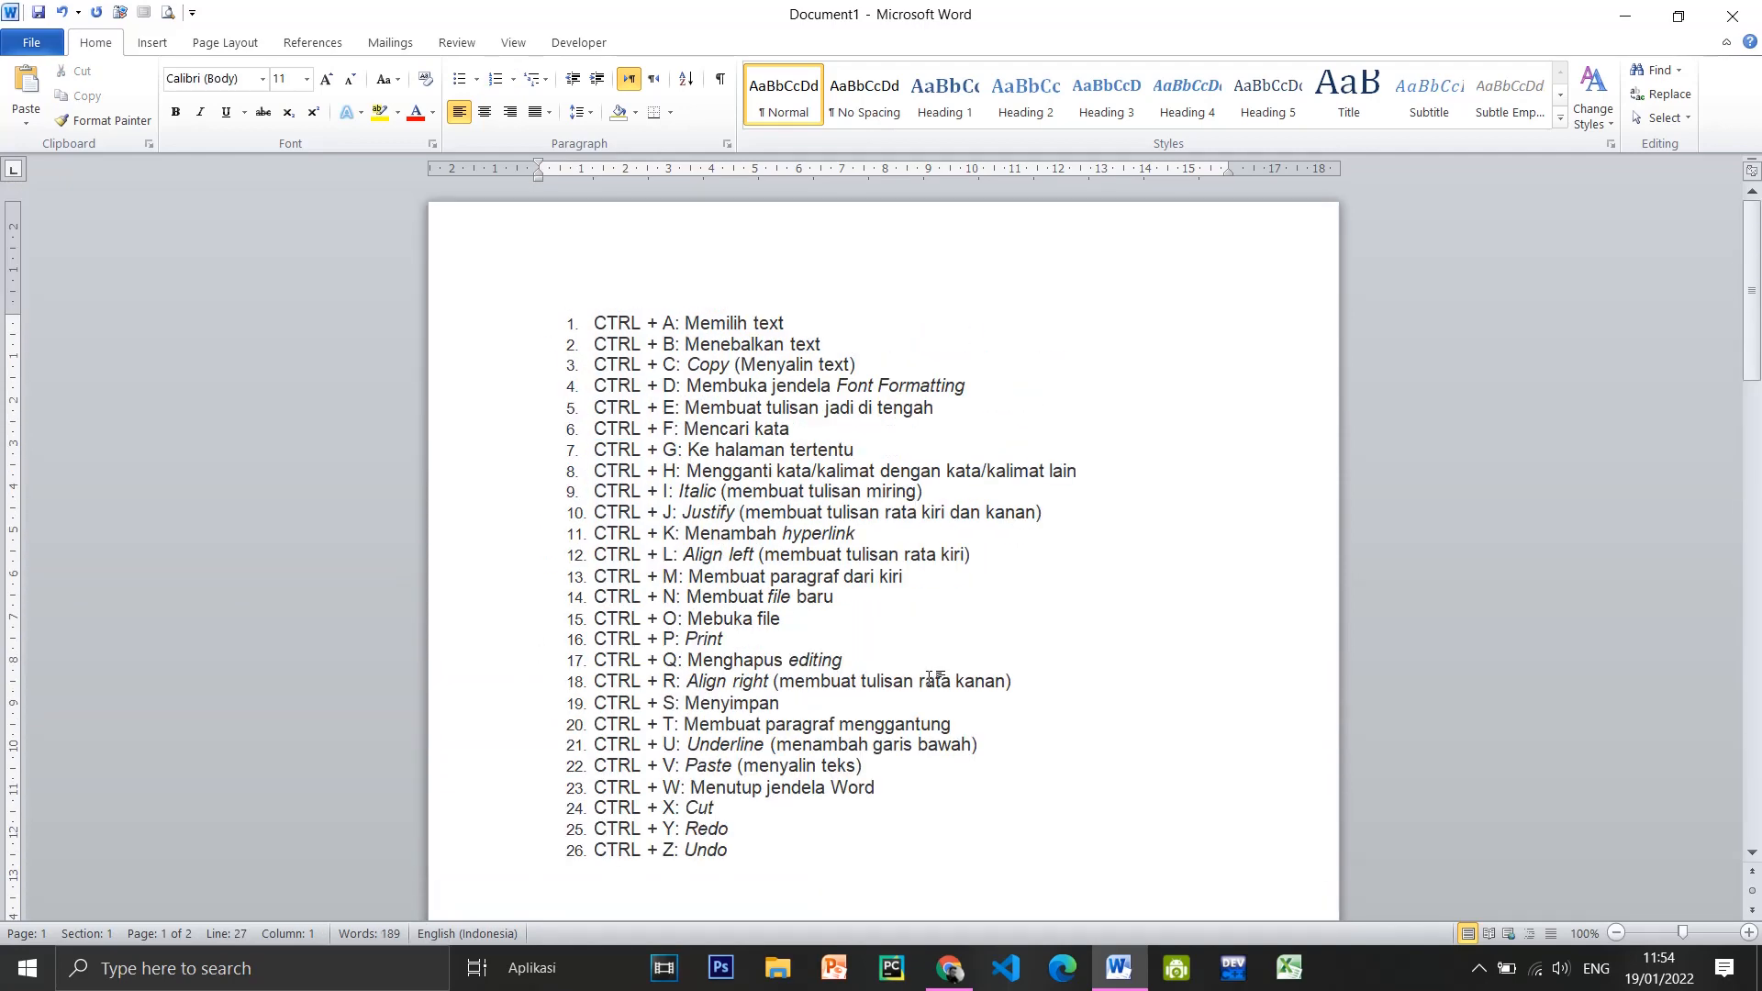
Select the entire document content and deselect it, repeating this twice
{"action": "key", "text": "ctrl+a"}
{"action": "scroll", "coordinate": [928, 677], "scroll_direction": "down", "scroll_amount": 8}
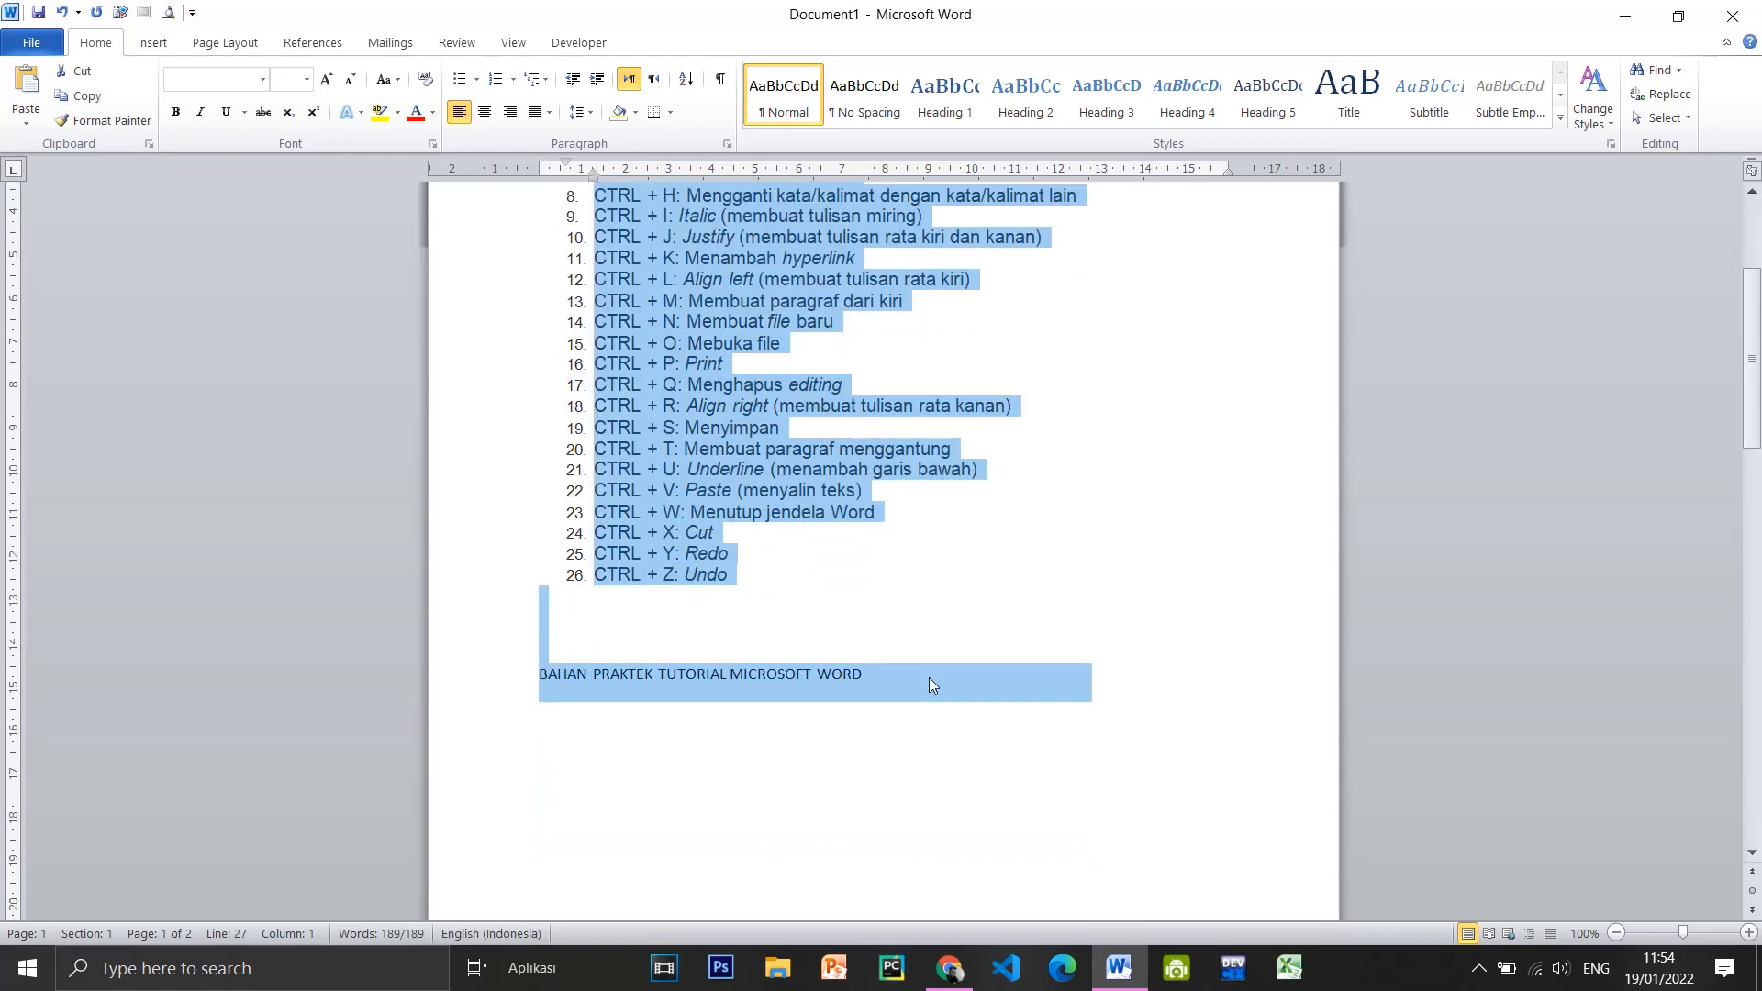
{"action": "scroll", "coordinate": [928, 684], "scroll_direction": "up", "scroll_amount": 8}
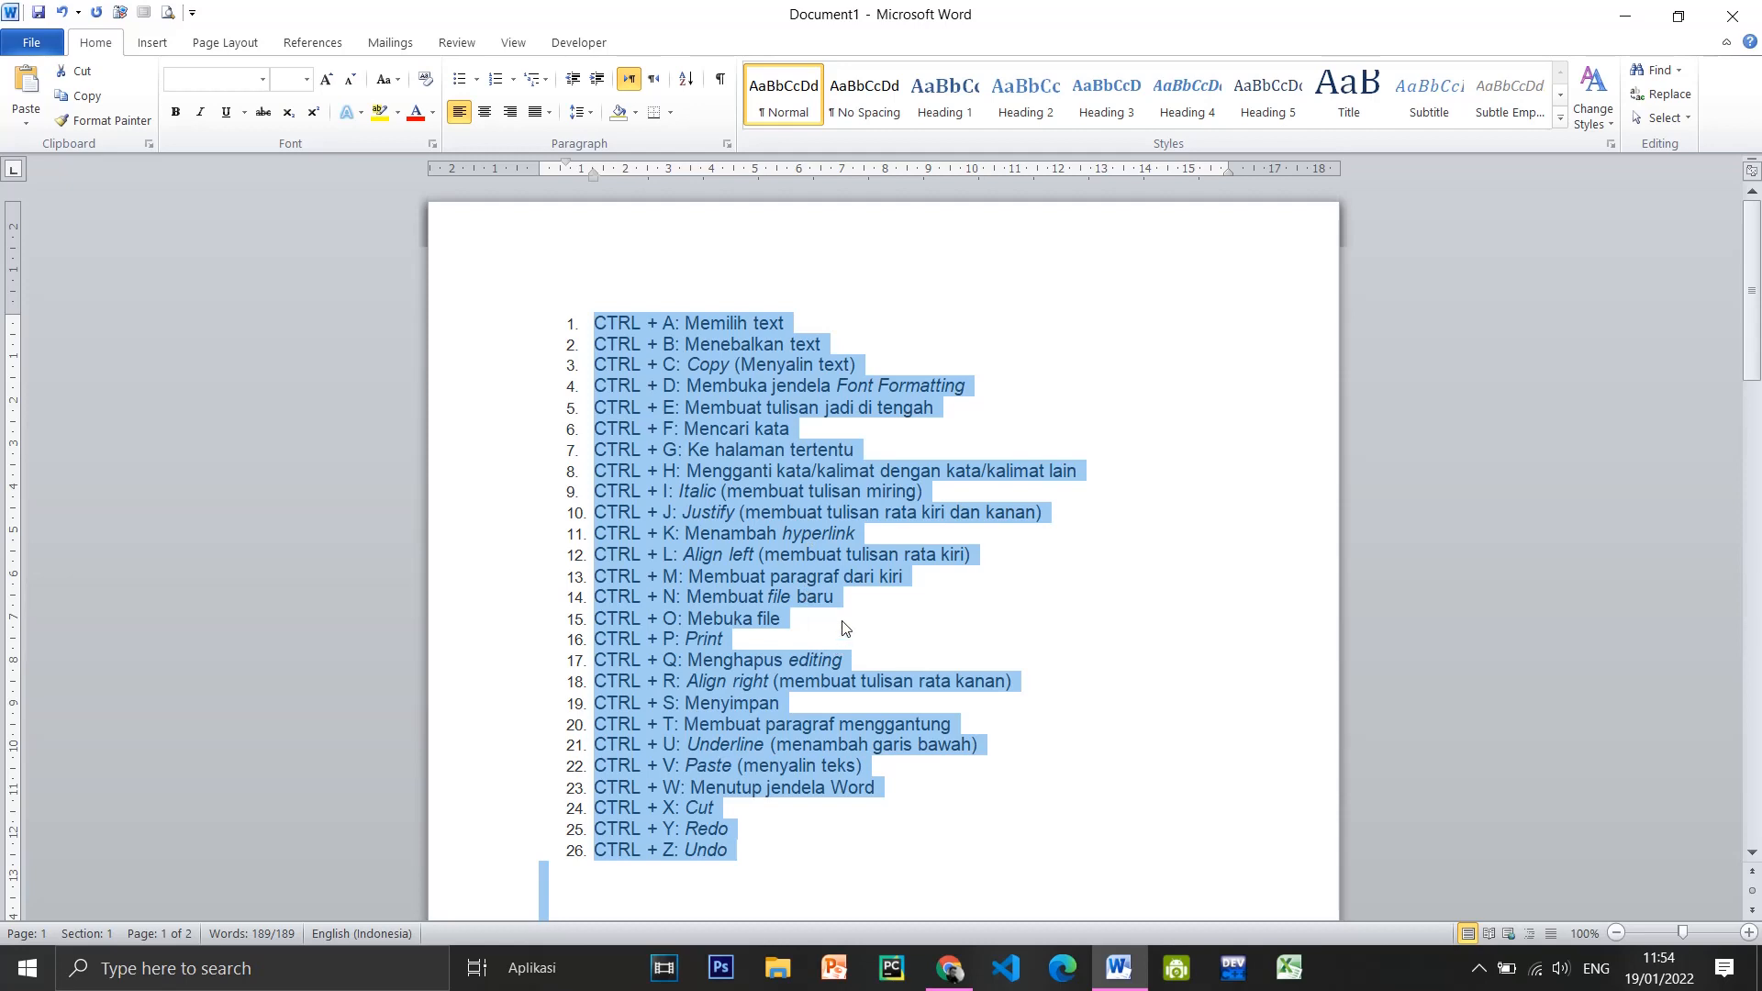
{"action": "left_click", "coordinate": [878, 631]}
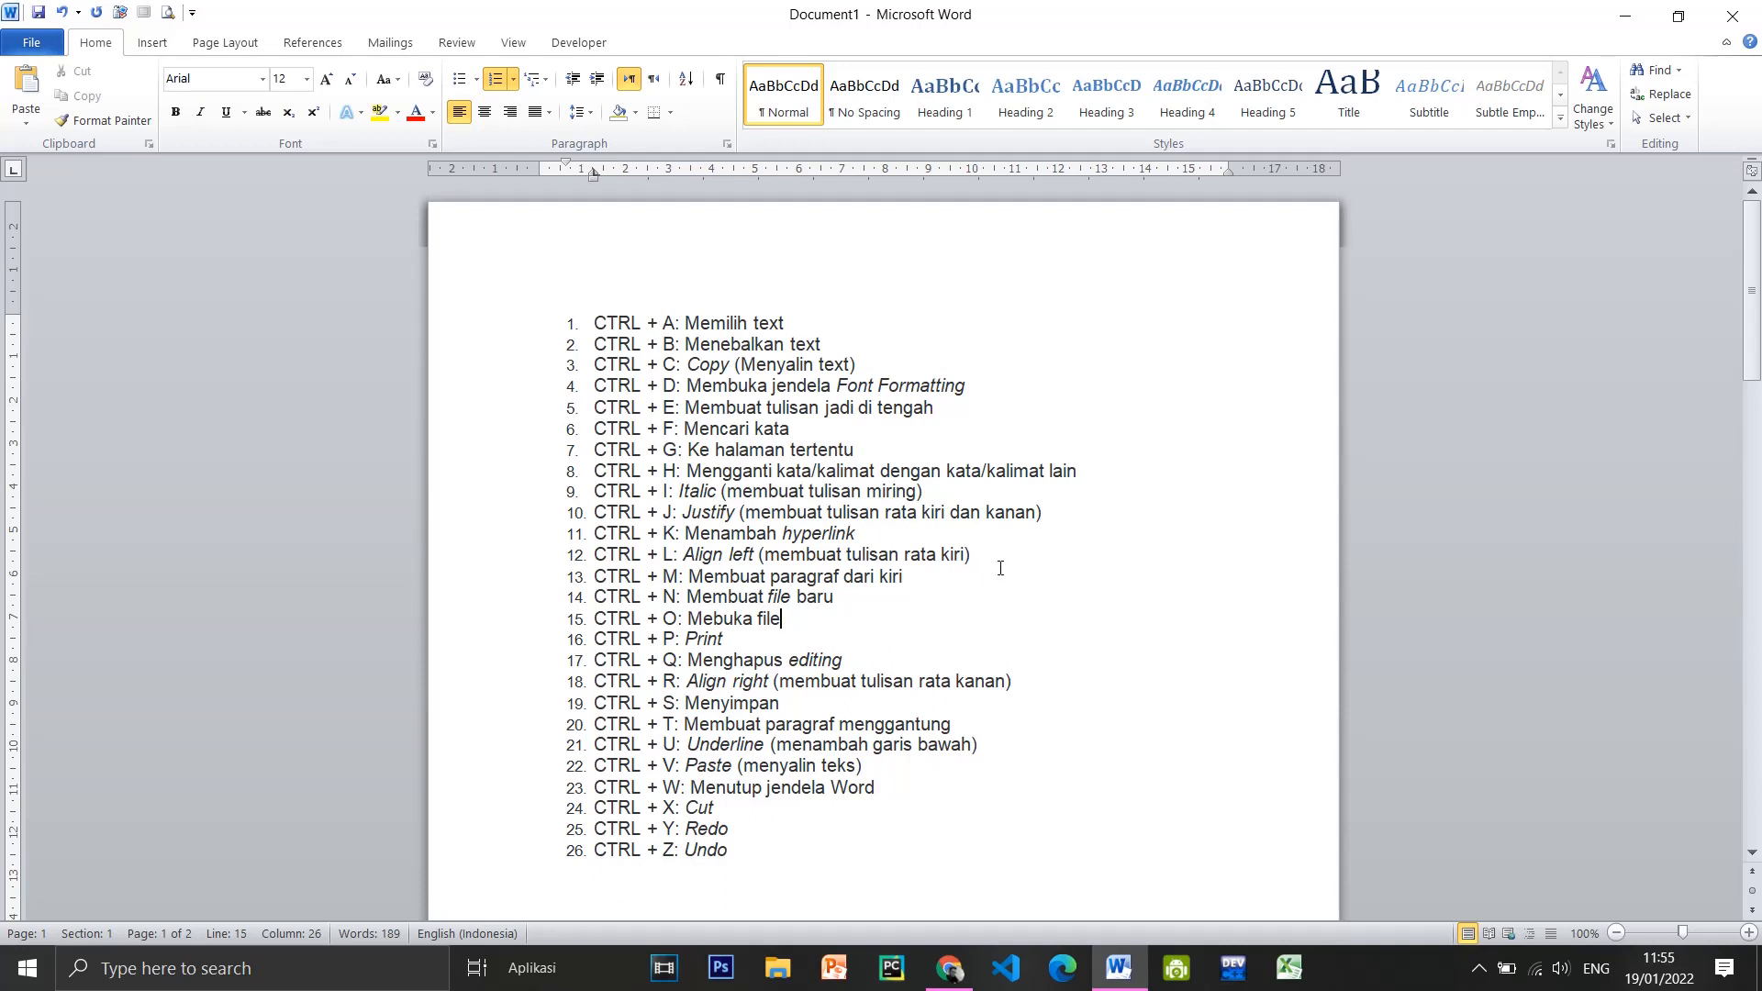
{"action": "key", "text": "ctrl+a"}
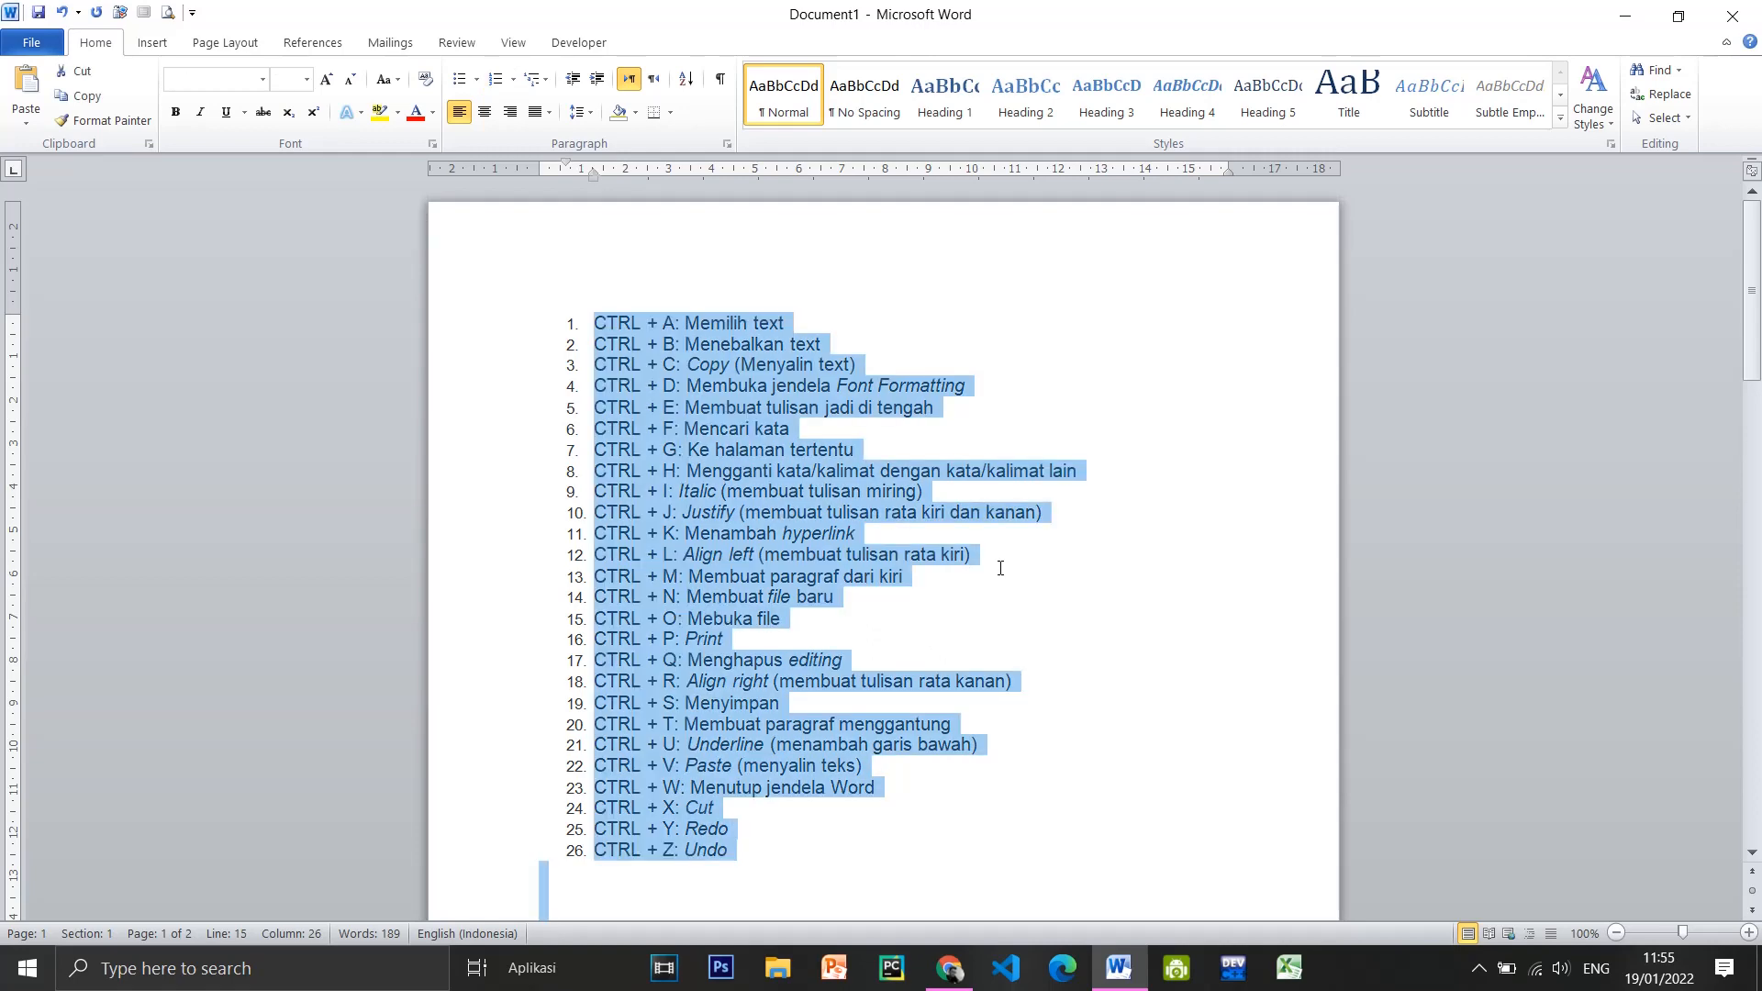
{"action": "left_click", "coordinate": [1000, 576]}
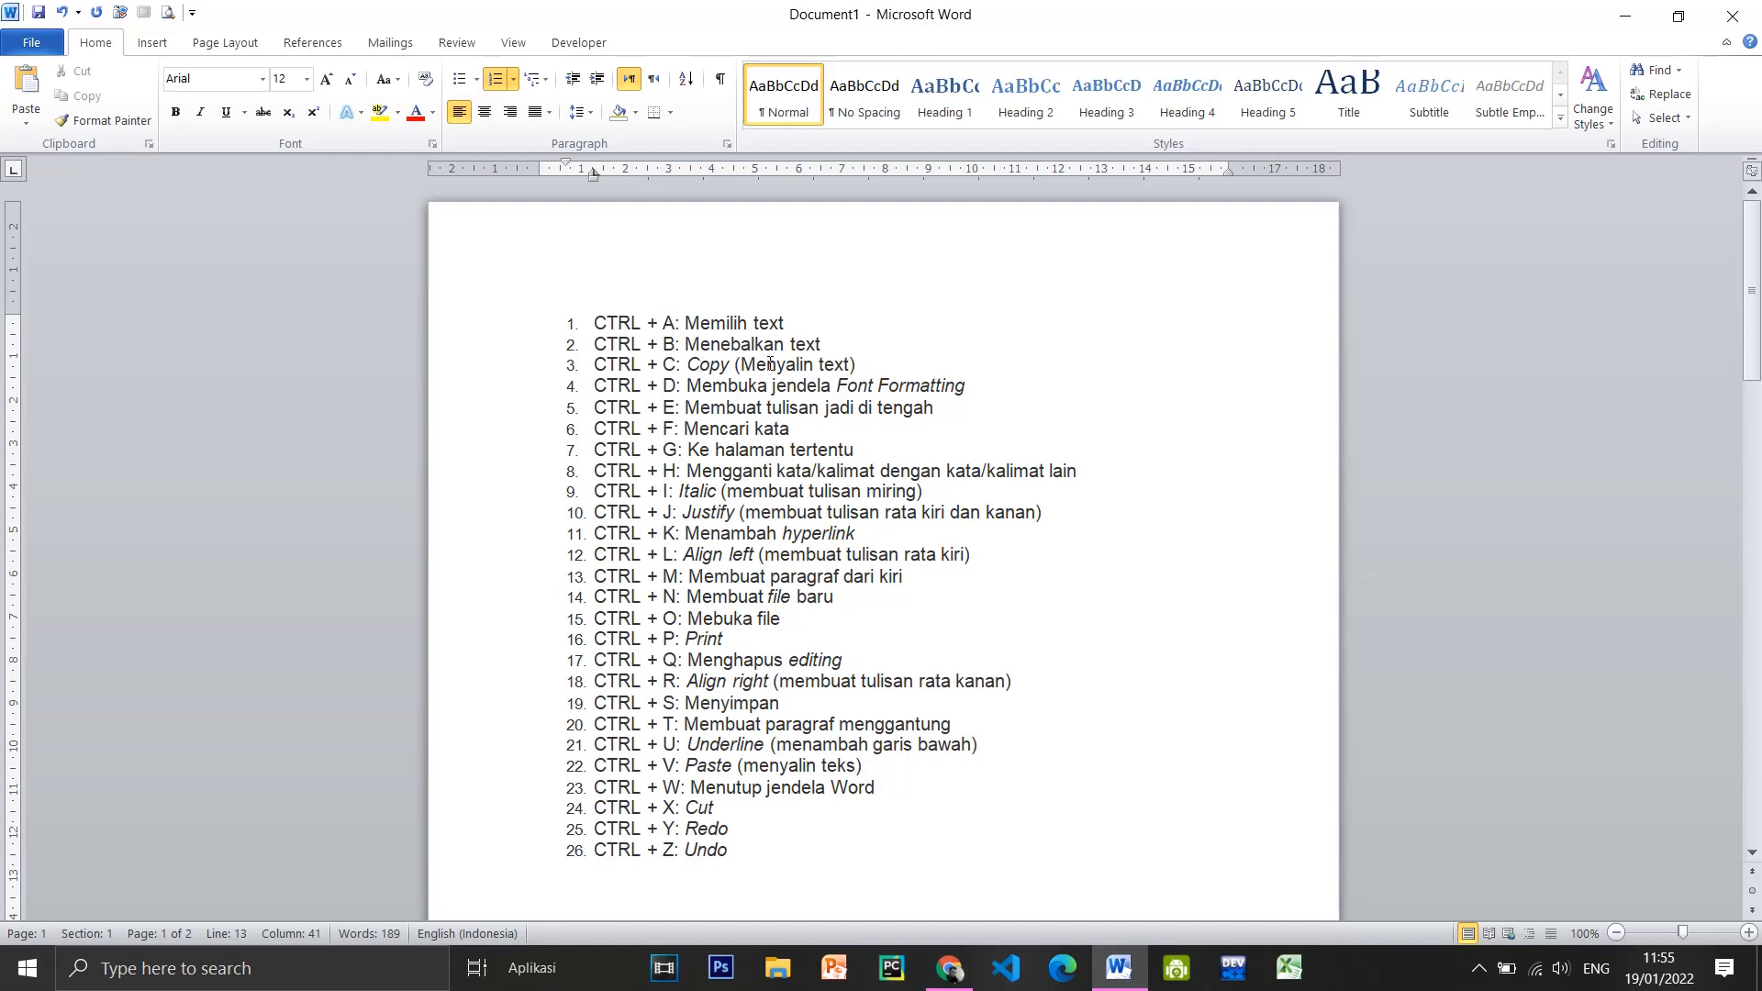
Toggle bold on and off repeatedly for "PRAKTEK TUTORIAL MICROSOFT WORD" in the line below the list, ending with bold off
{"action": "scroll", "coordinate": [933, 523], "scroll_direction": "down", "scroll_amount": 2}
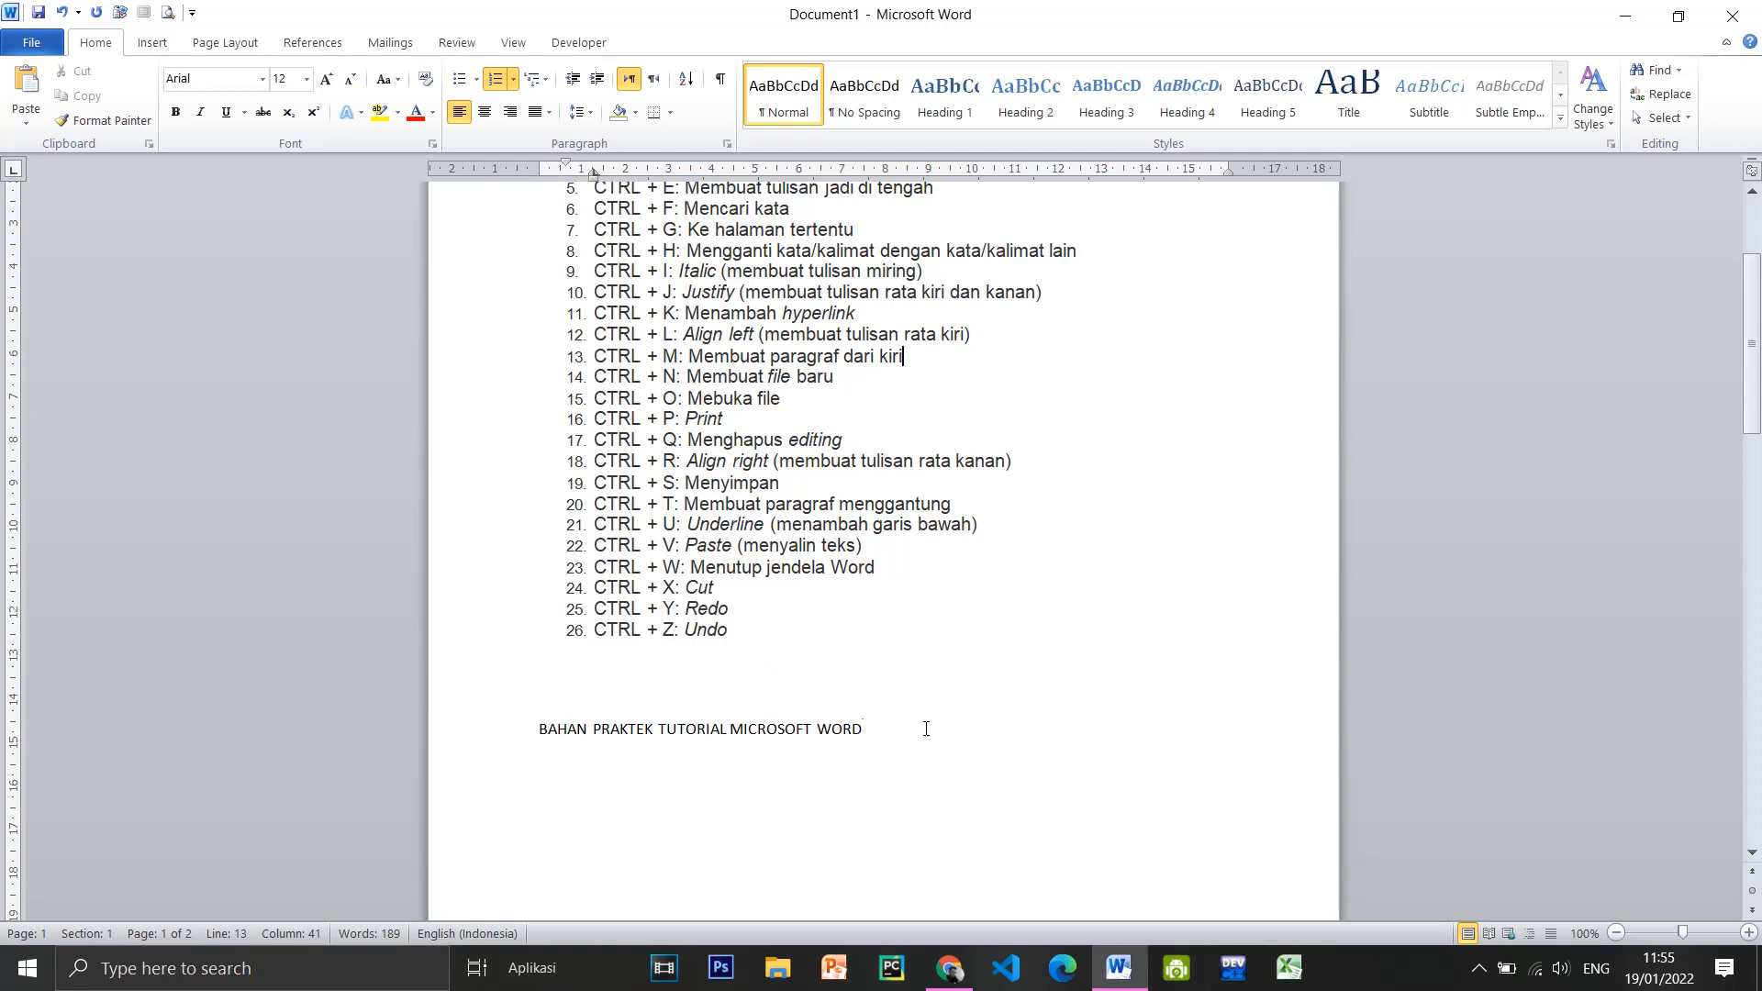
{"action": "left_click_drag", "start_coordinate": [927, 729], "coordinate": [596, 742]}
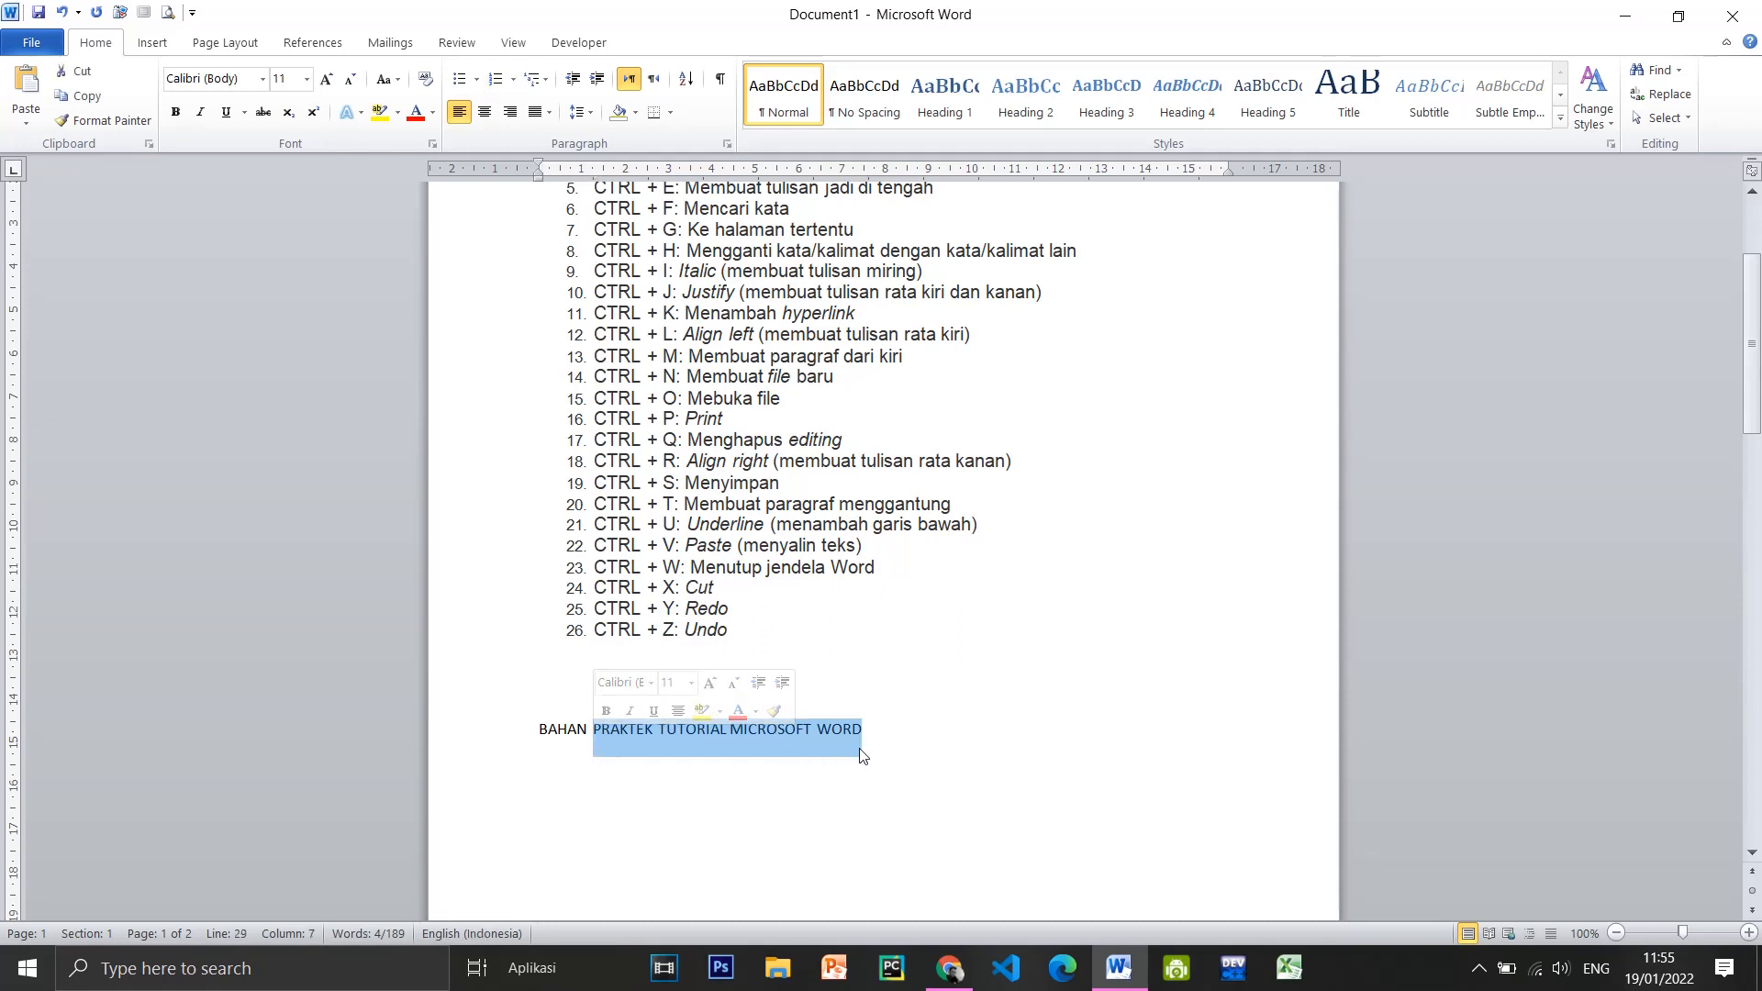
{"action": "key", "text": "ctrl+b"}
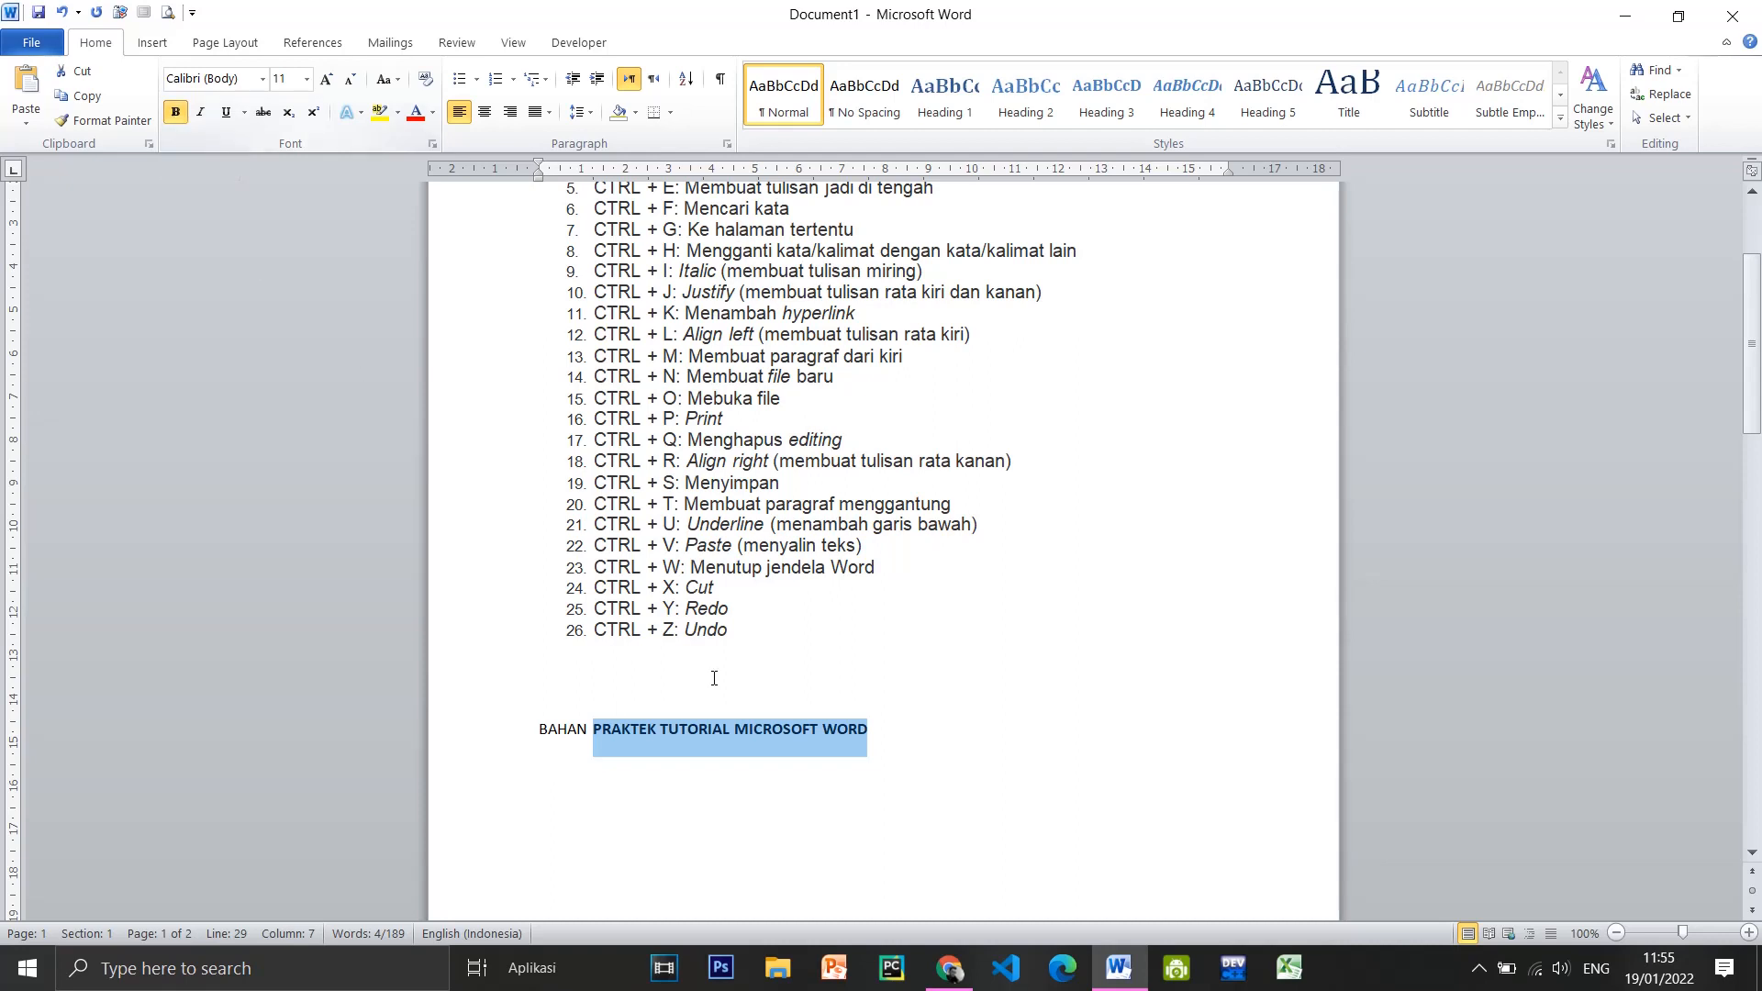
{"action": "key", "text": "ctrl+b"}
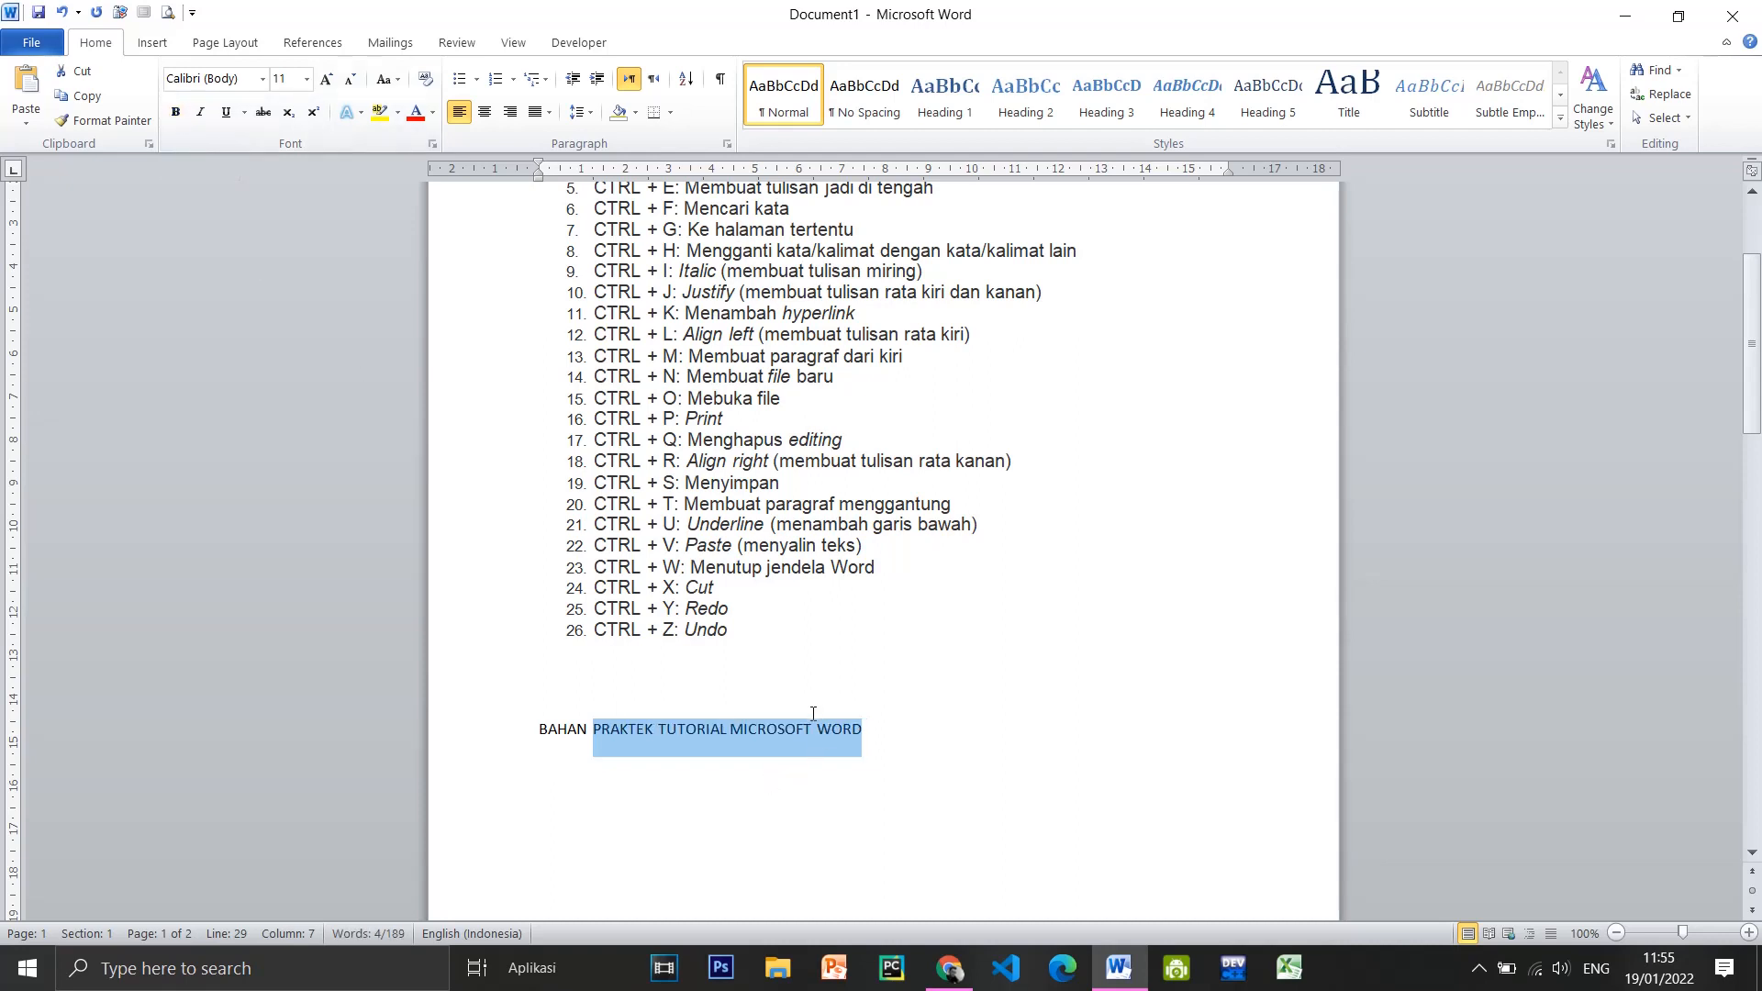
{"action": "key", "text": "ctrl+b"}
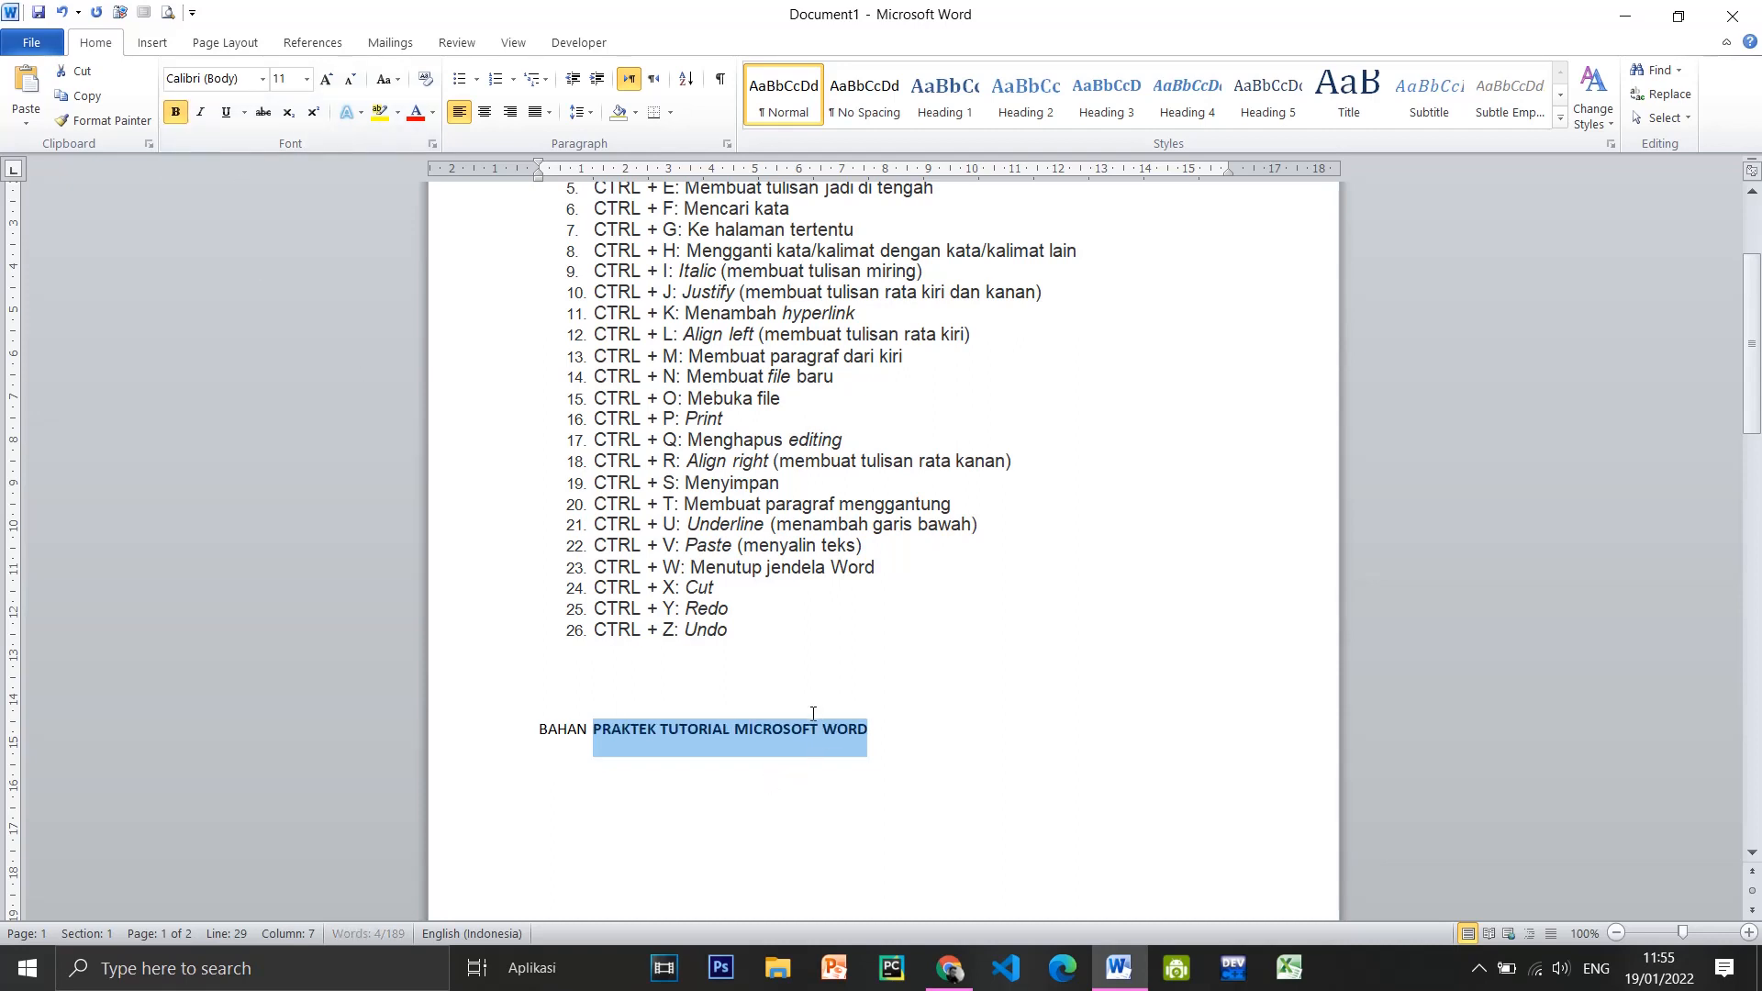
{"action": "key", "text": "ctrl+b"}
{"action": "key", "text": "ctrl+b"}
{"action": "key", "text": "ctrl+b"}
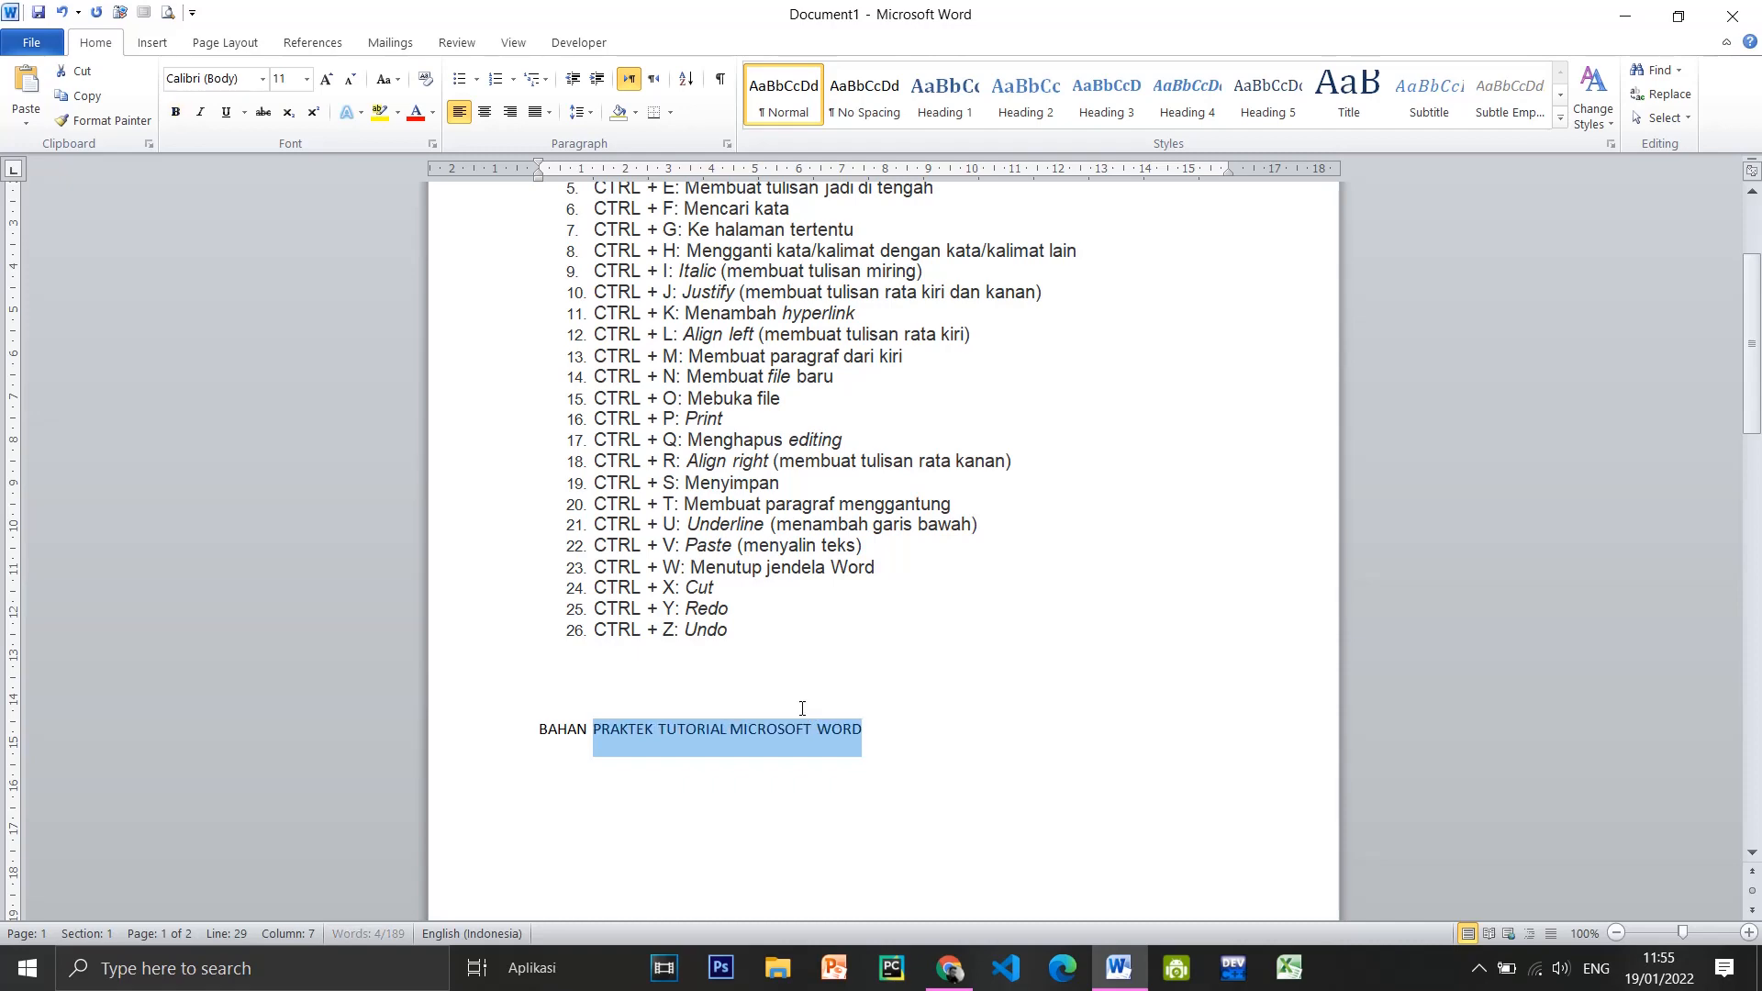
{"action": "left_click", "coordinate": [875, 732]}
Copy "PRAKTEK TUTORIAL MICROSOFT WORD" from the line below the list and paste it on a new line underneath
{"action": "scroll", "coordinate": [892, 710], "scroll_direction": "up", "scroll_amount": 3}
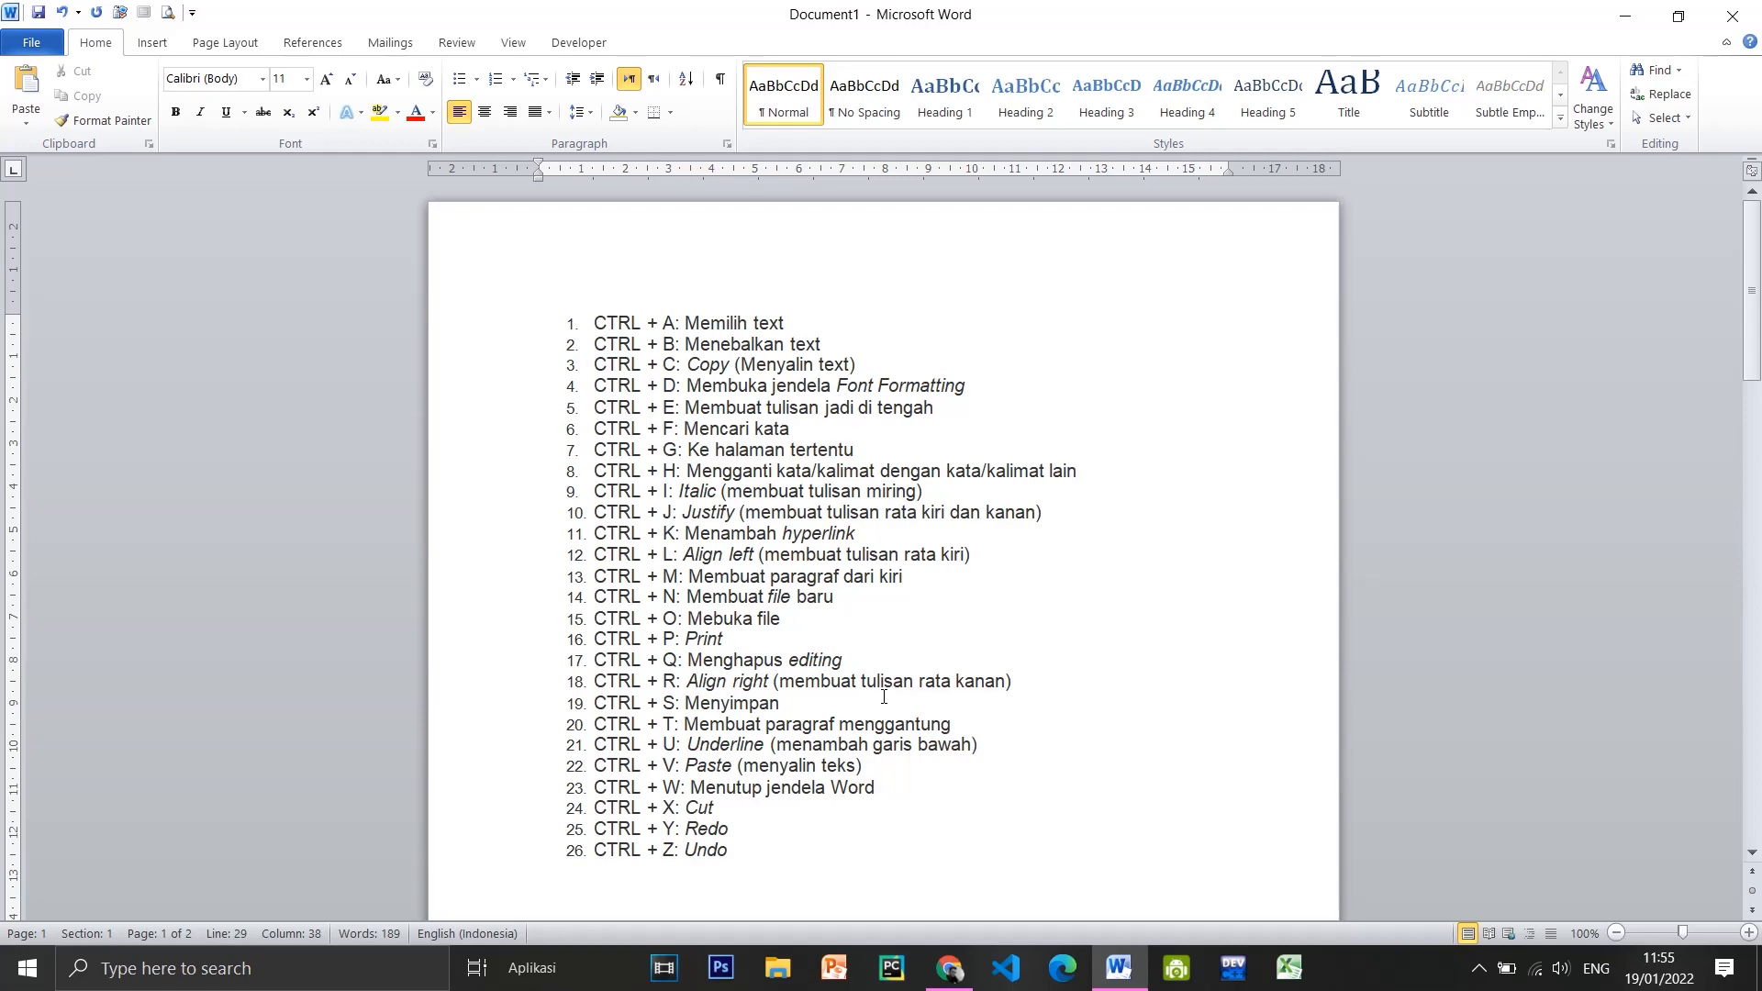
{"action": "scroll", "coordinate": [884, 698], "scroll_direction": "down", "scroll_amount": 3}
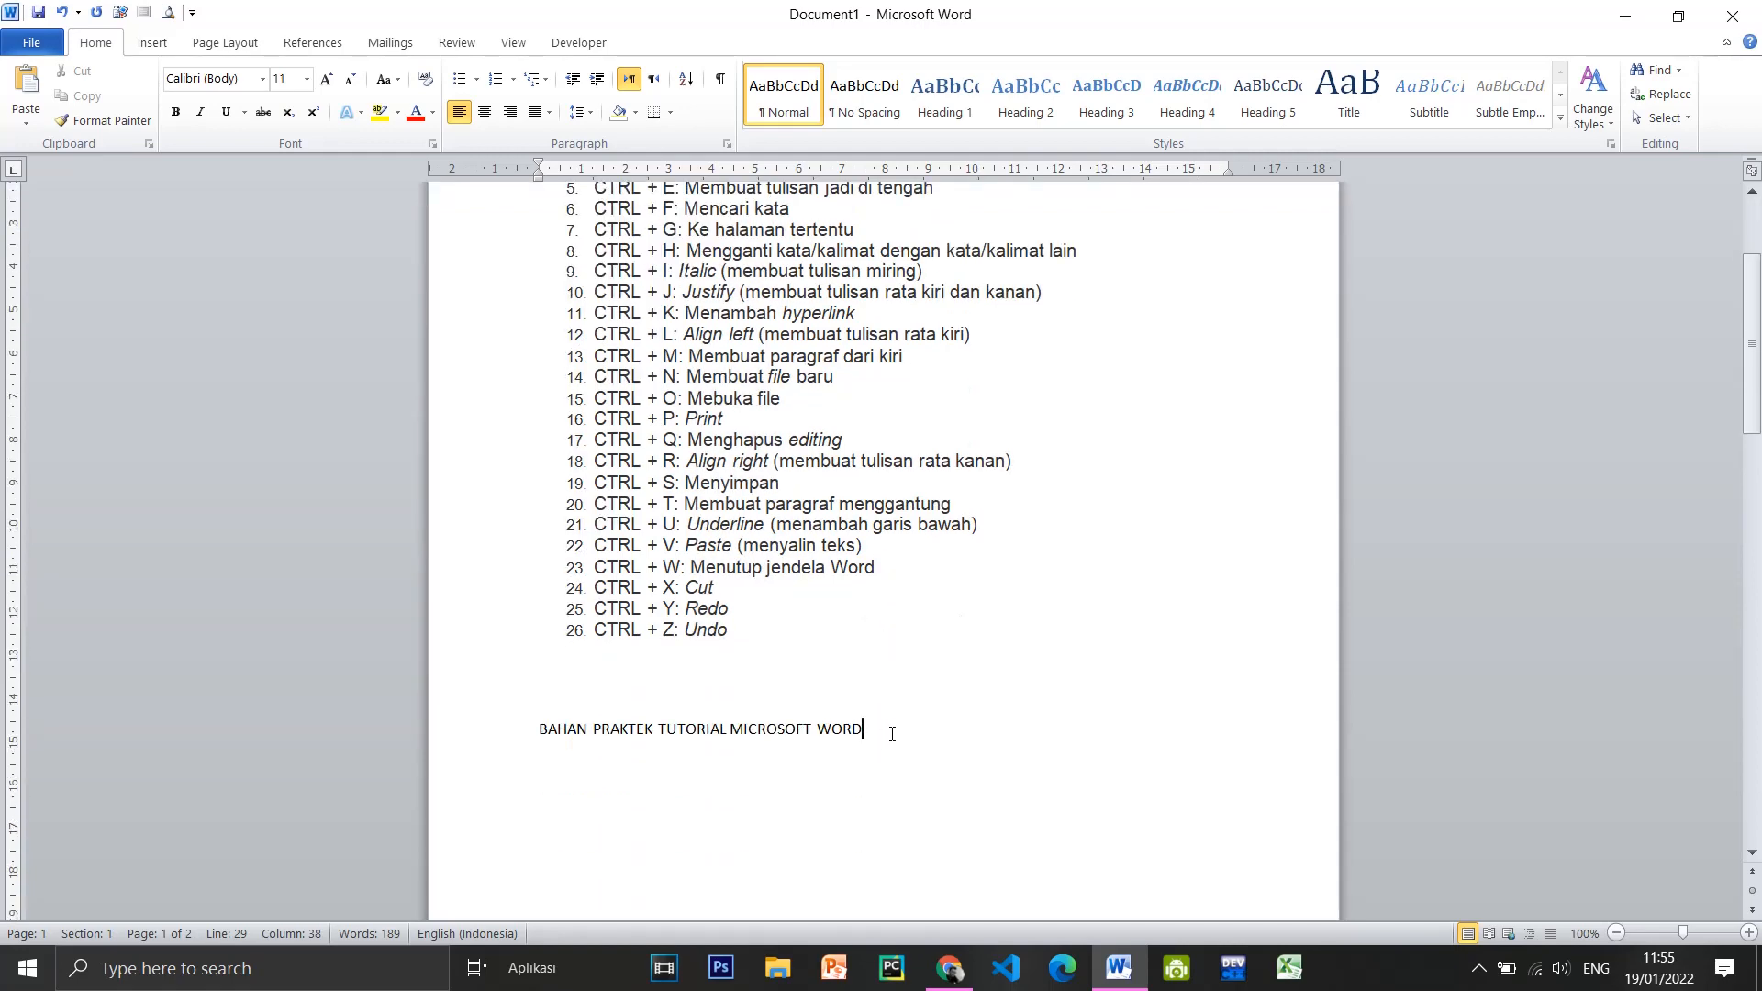
{"action": "left_click_drag", "start_coordinate": [892, 734], "coordinate": [624, 731]}
{"action": "key", "text": "ctrl+c"}
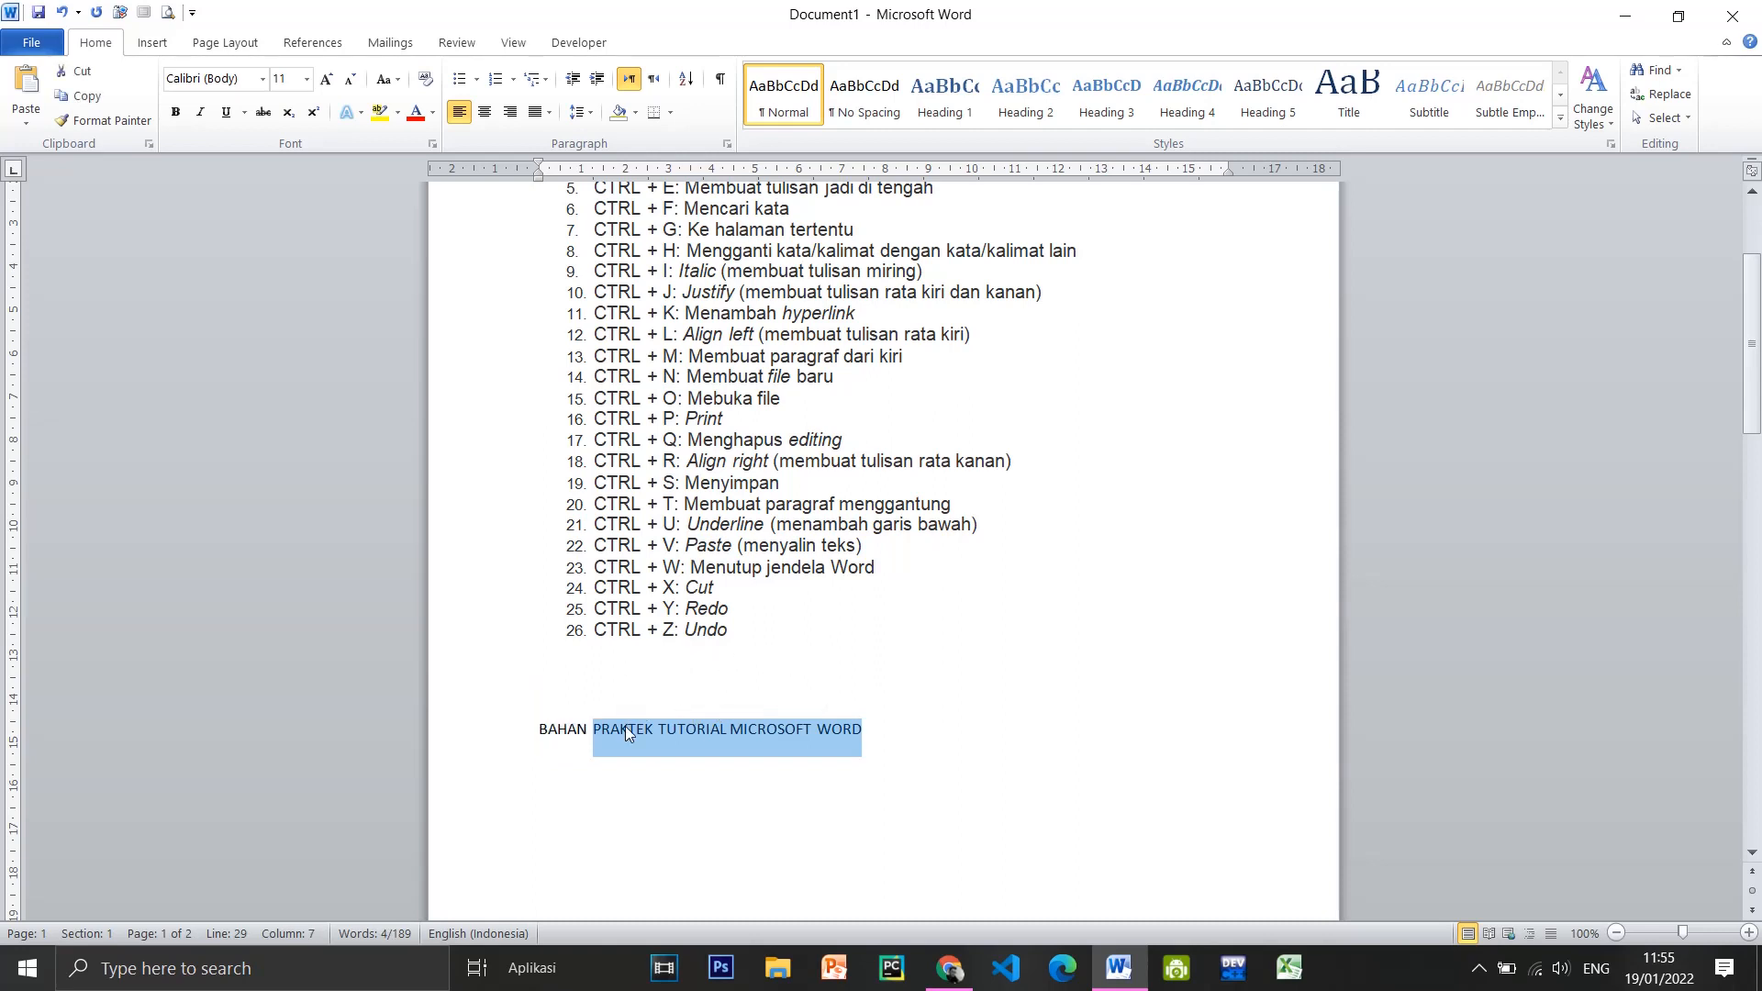
{"action": "left_click", "coordinate": [897, 734]}
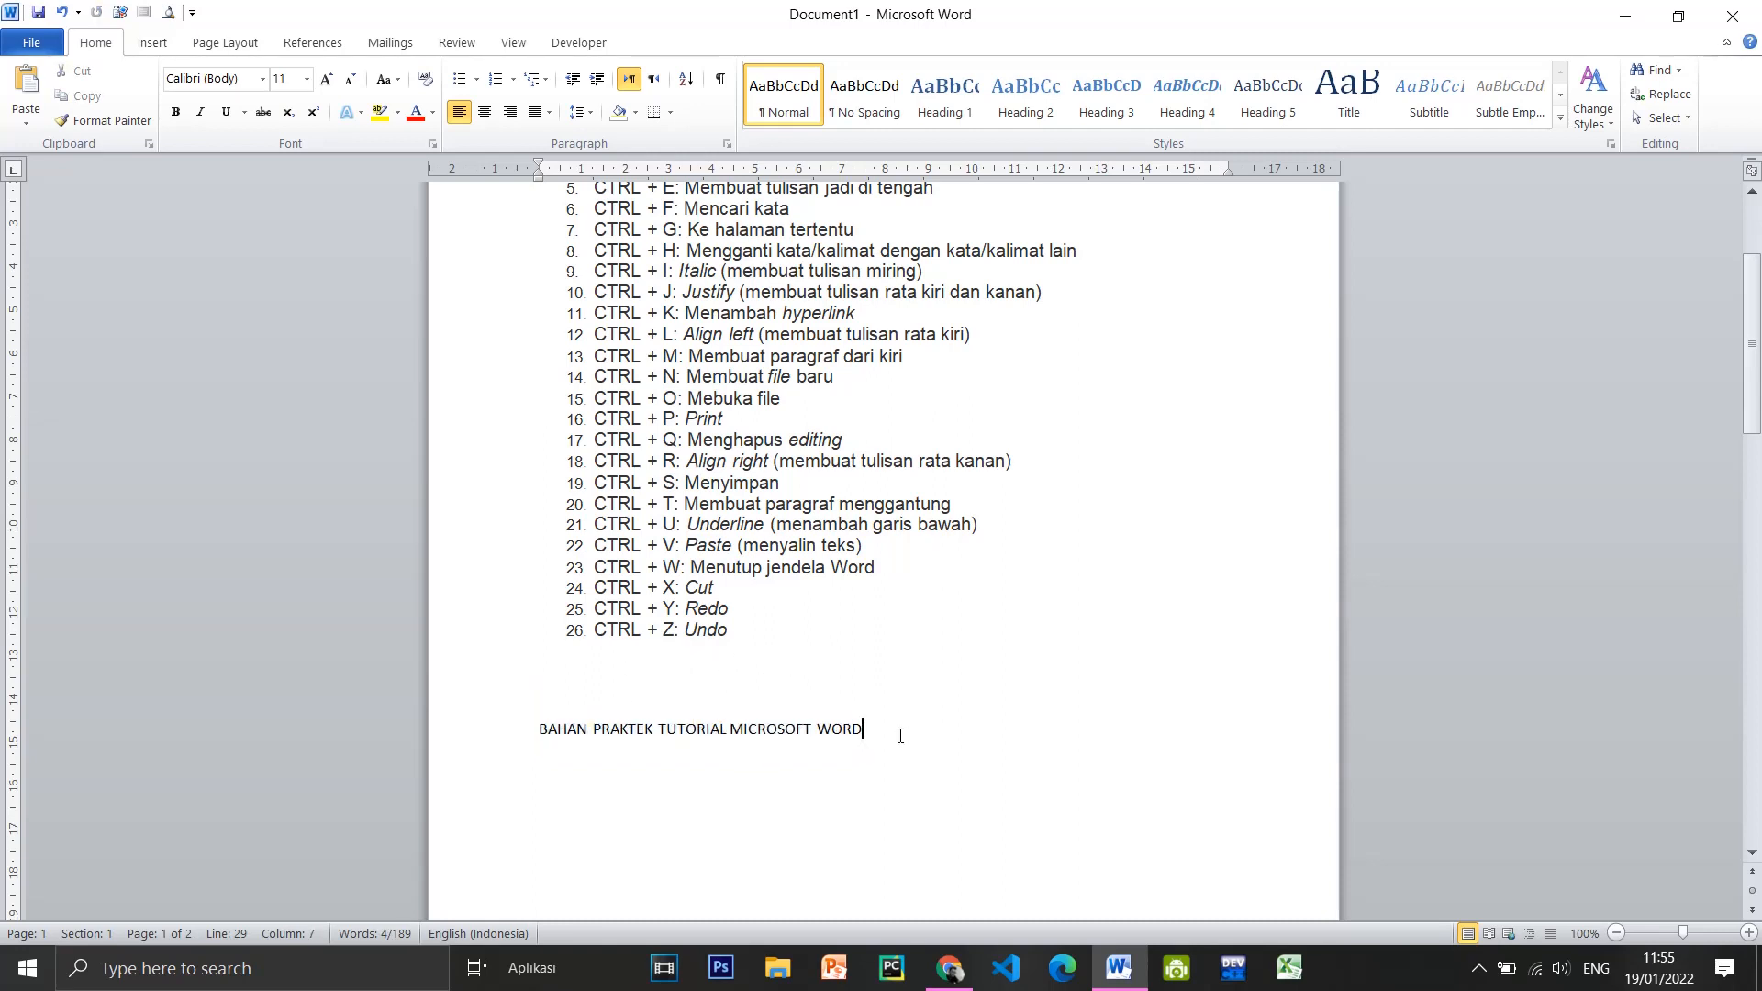
{"action": "key", "text": "Return"}
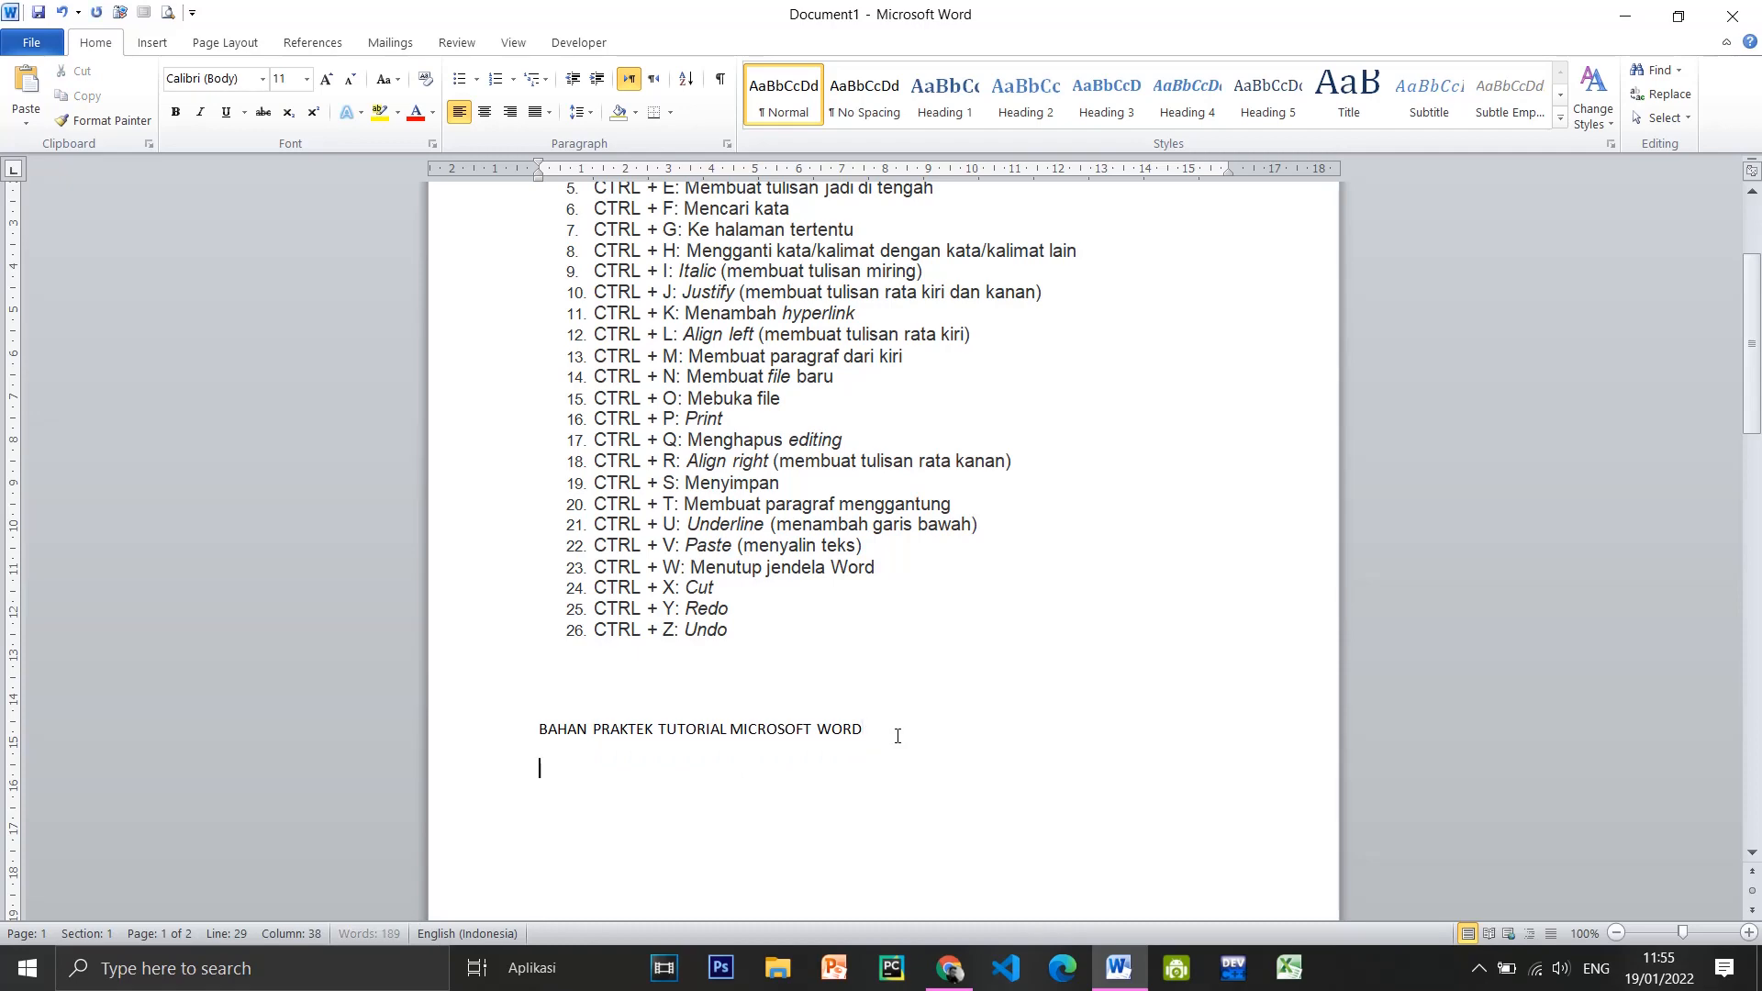
{"action": "key", "text": "ctrl+v"}
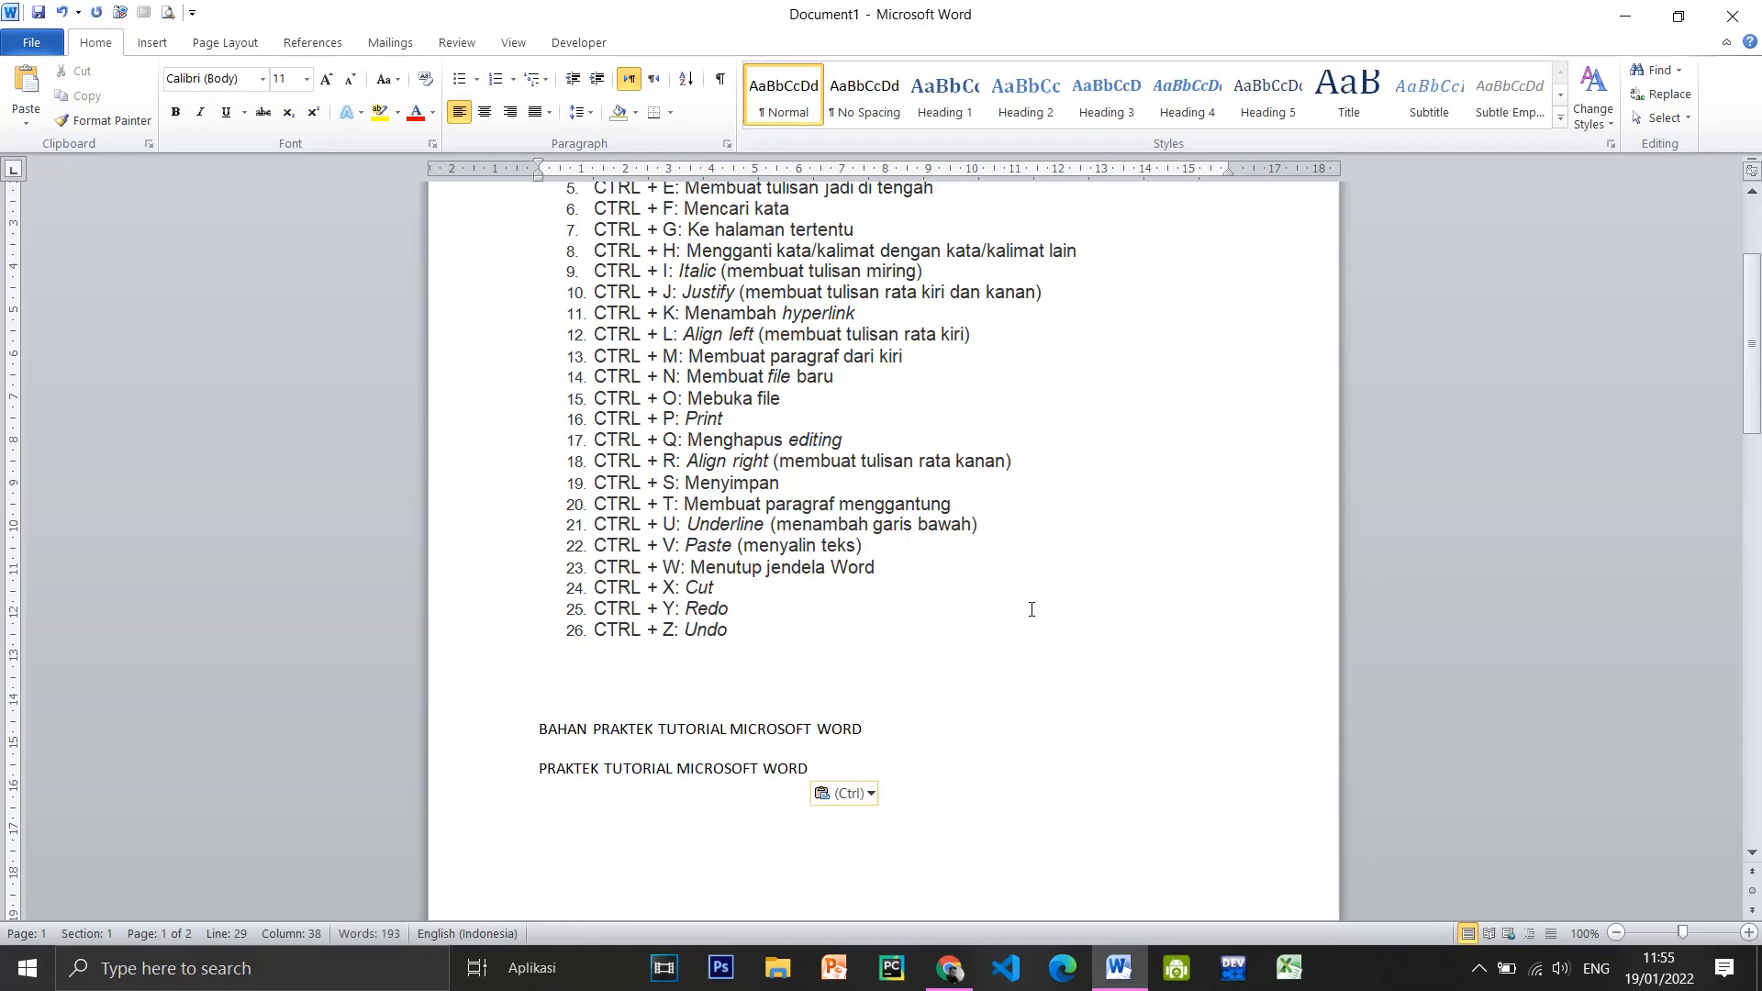
Undo the pasting of the copied text below the practice line
{"action": "scroll", "coordinate": [1035, 609], "scroll_direction": "up", "scroll_amount": 3}
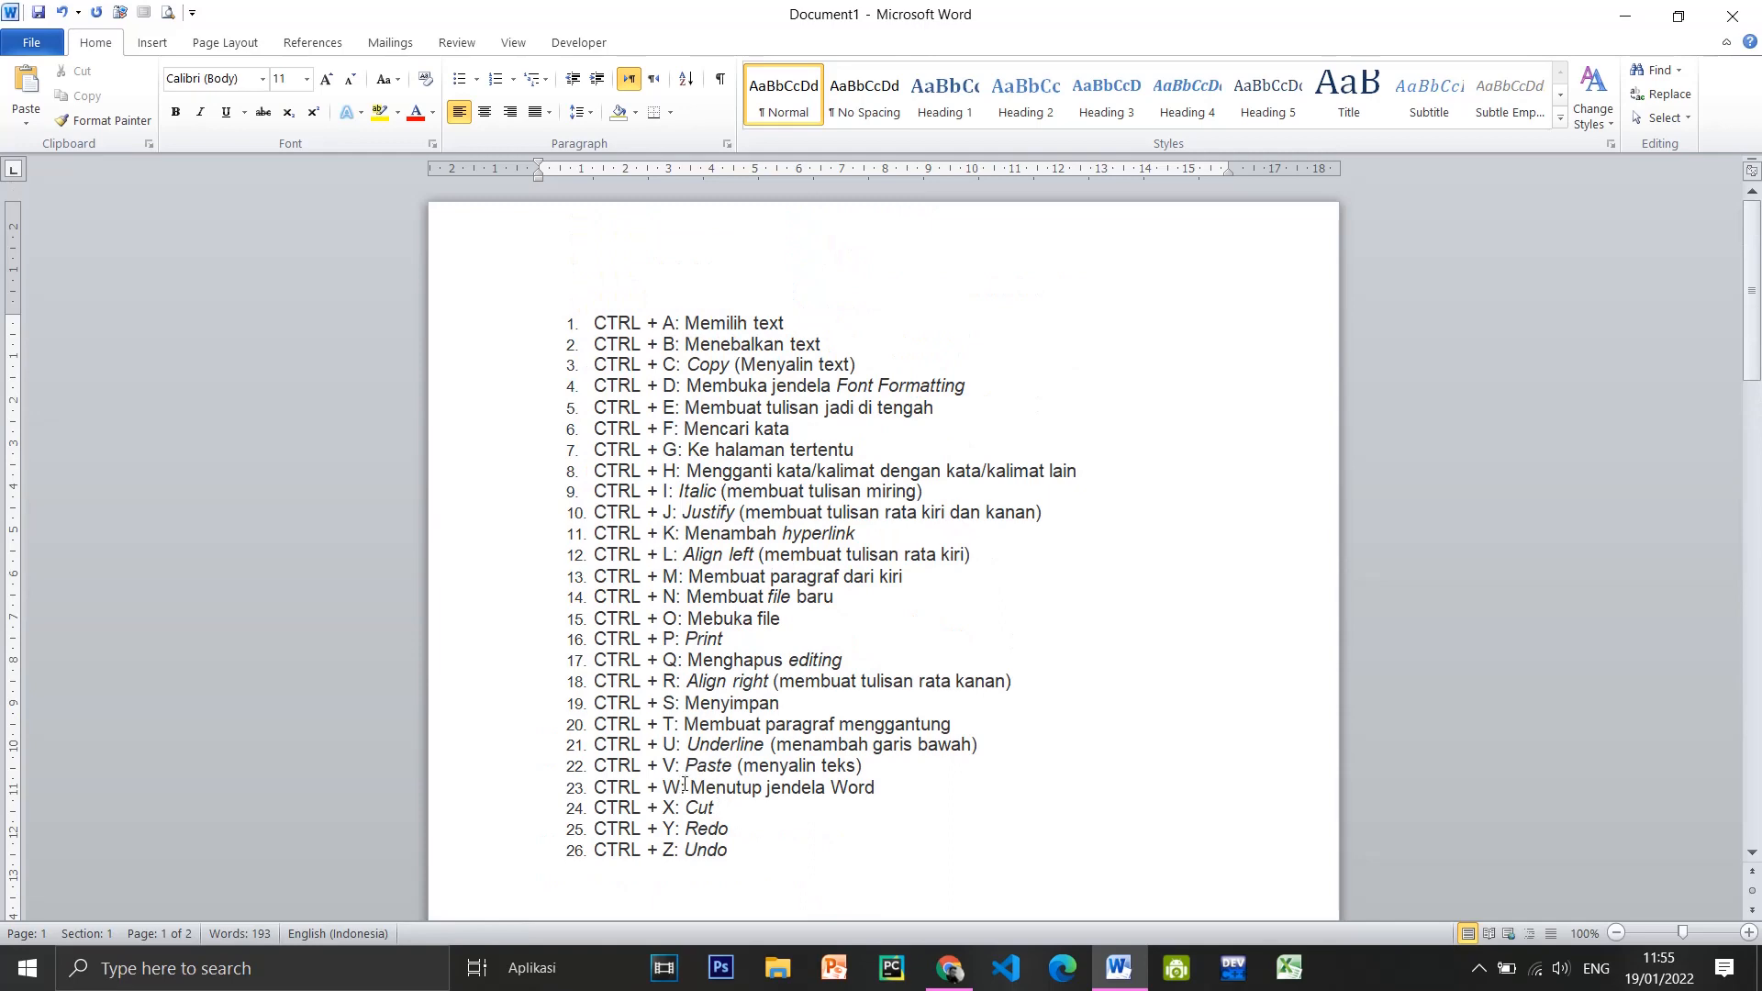
{"action": "left_click", "coordinate": [652, 768]}
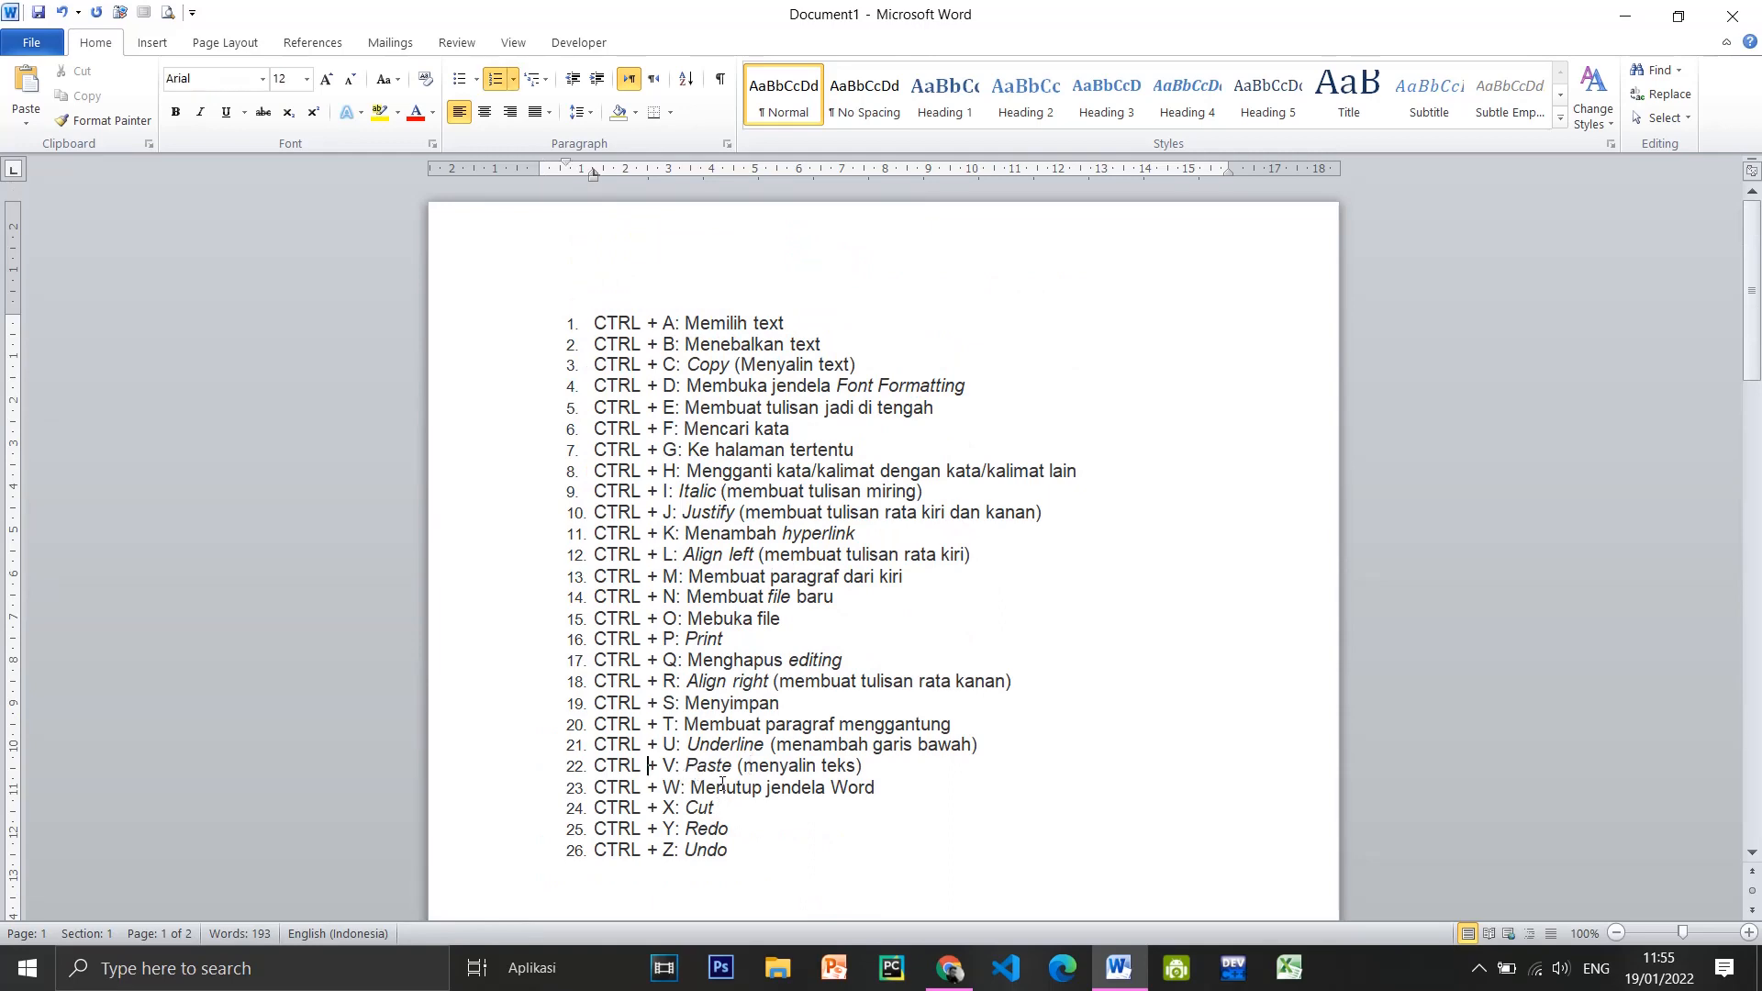
{"action": "left_click", "coordinate": [796, 765]}
{"action": "scroll", "coordinate": [863, 768], "scroll_direction": "down", "scroll_amount": 8}
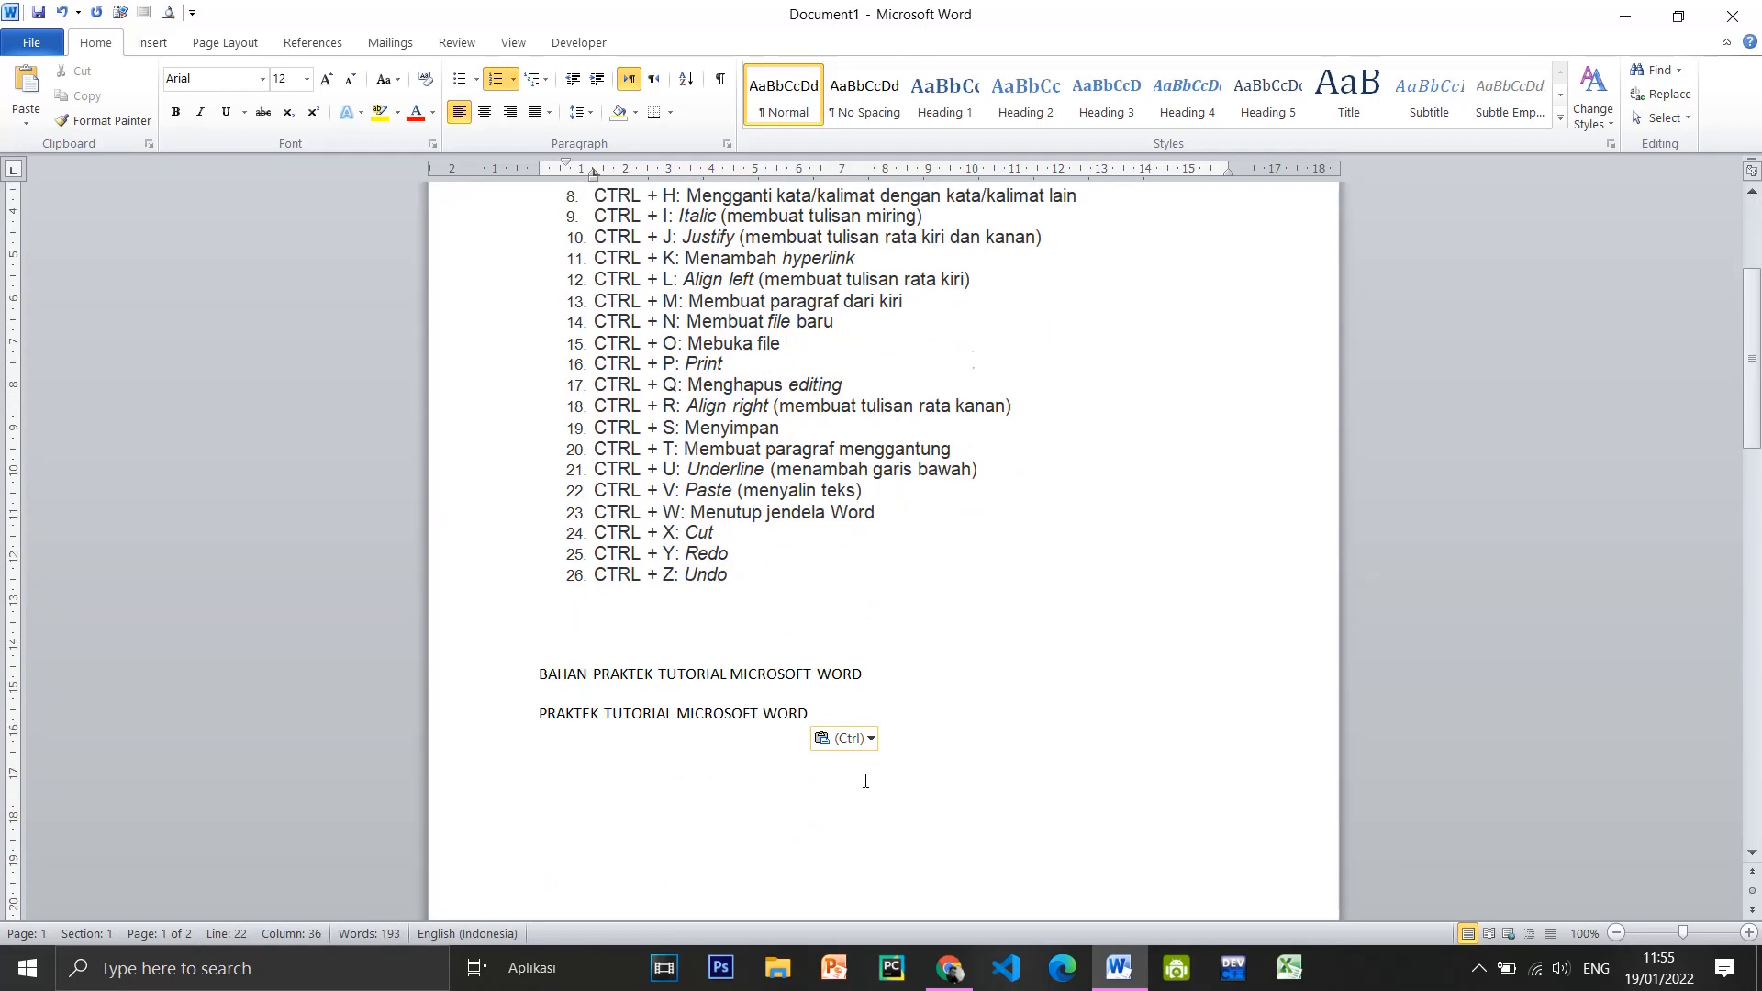
{"action": "key", "text": "ctrl+z"}
{"action": "scroll", "coordinate": [803, 668], "scroll_direction": "up", "scroll_amount": 7}
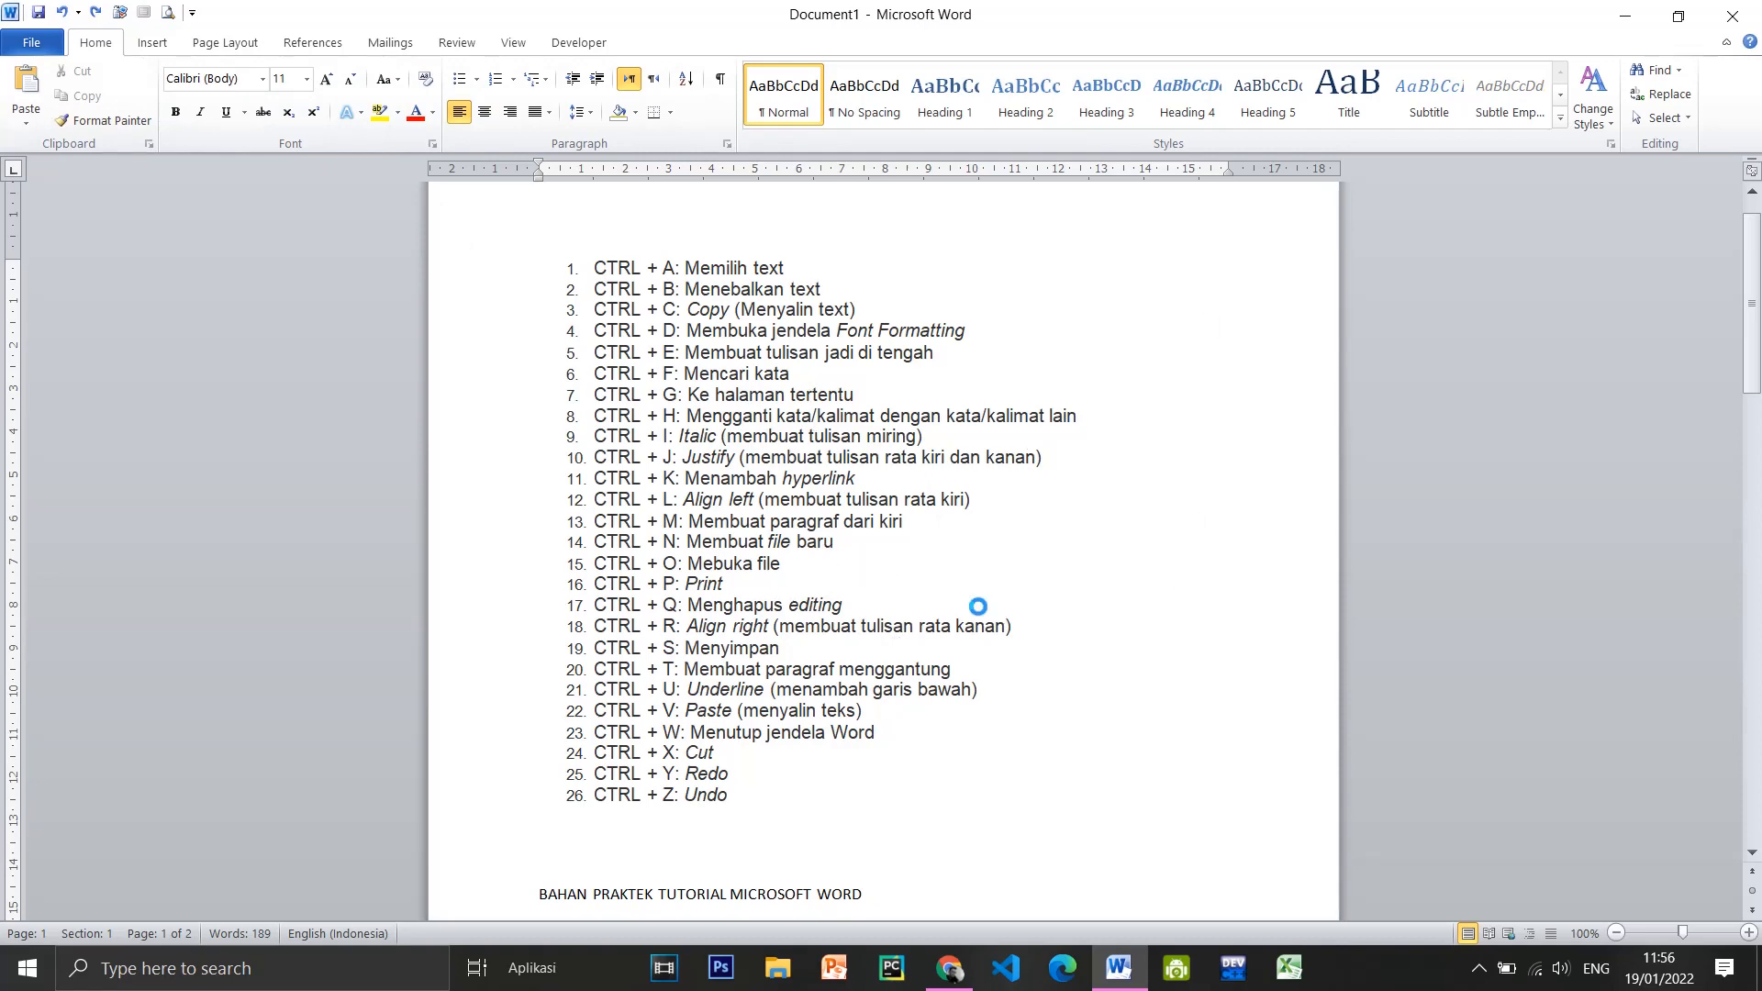
Open the Font formatting dialog, look through its basic and advanced font settings, and close it without applying changes
{"action": "key", "text": "ctrl+d"}
{"action": "left_click_drag", "start_coordinate": [1285, 262], "coordinate": [1111, 238]}
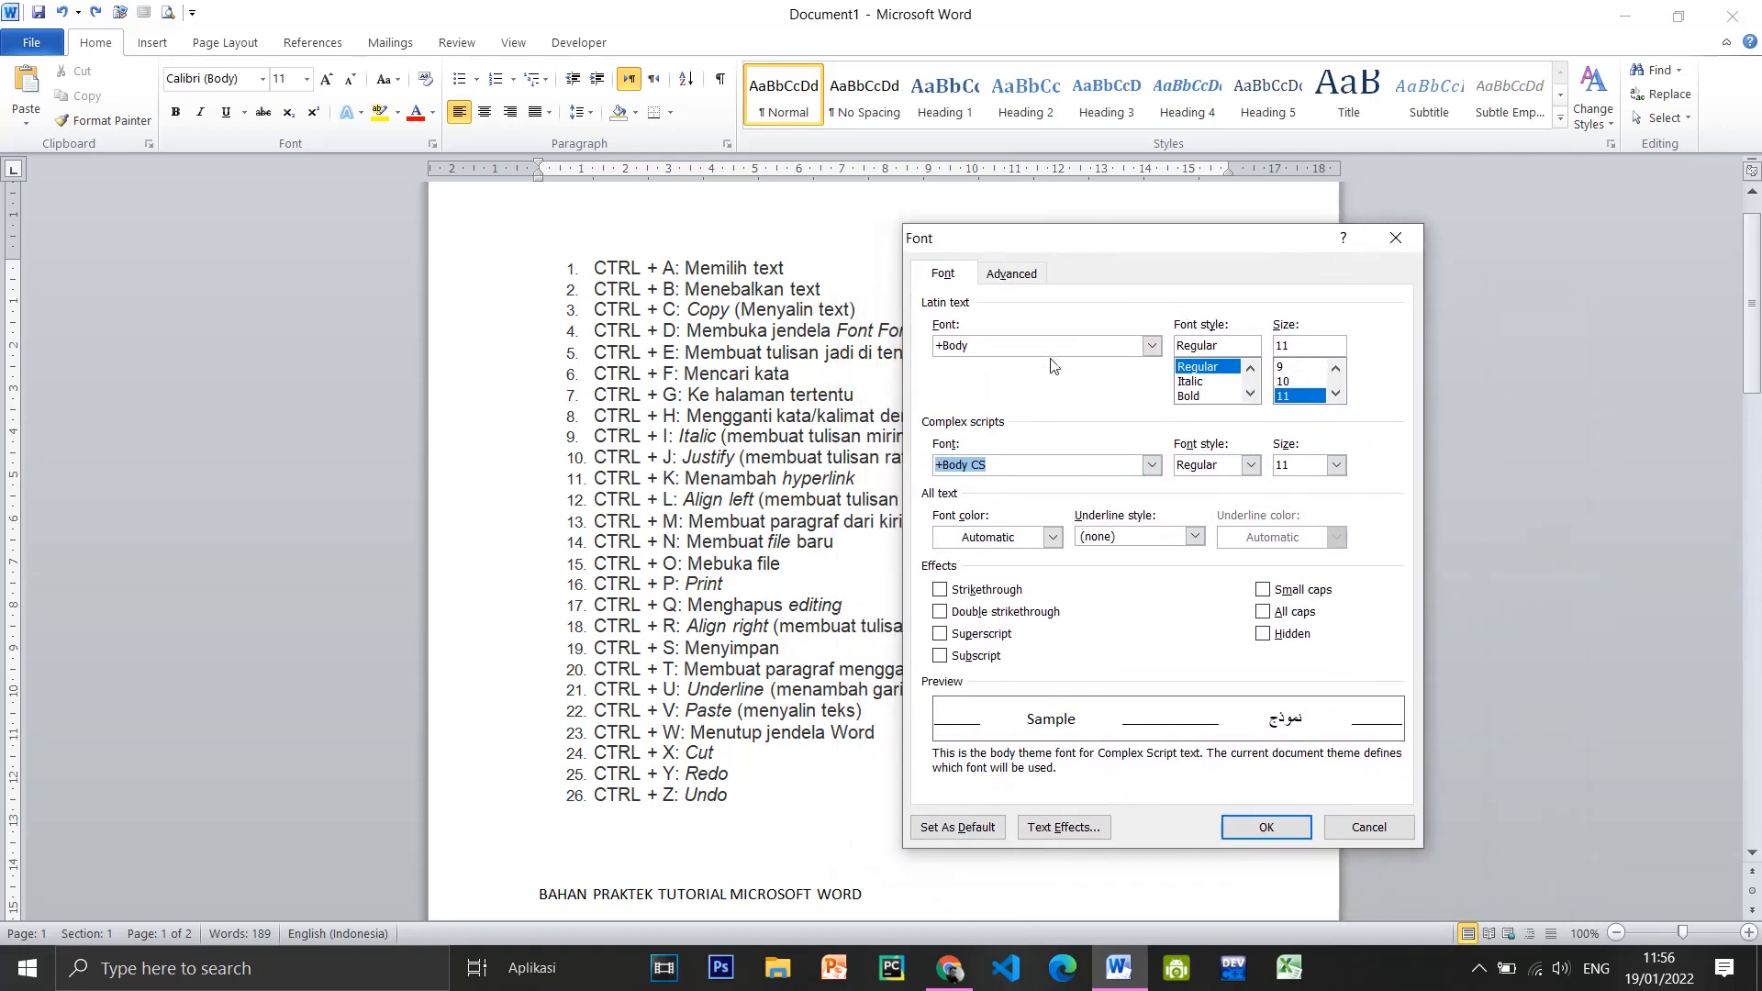
{"action": "left_click", "coordinate": [1002, 278]}
{"action": "left_click", "coordinate": [951, 275]}
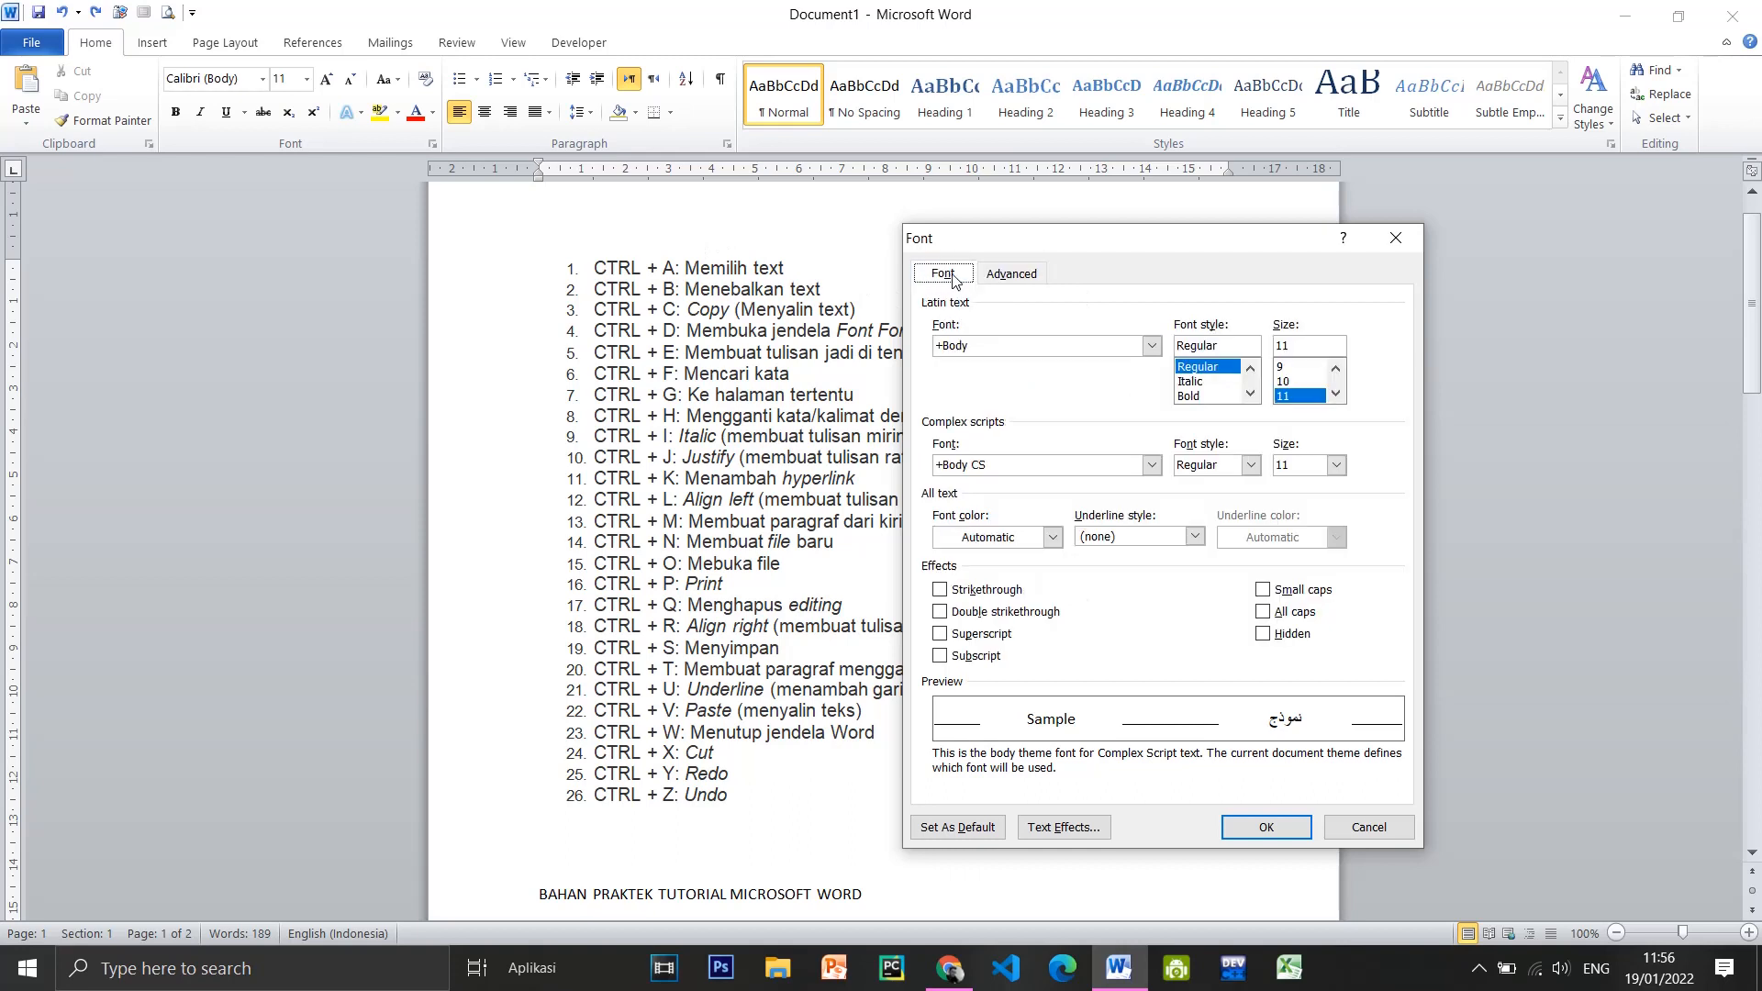
{"action": "left_click", "coordinate": [1150, 347]}
{"action": "left_click", "coordinate": [1151, 346]}
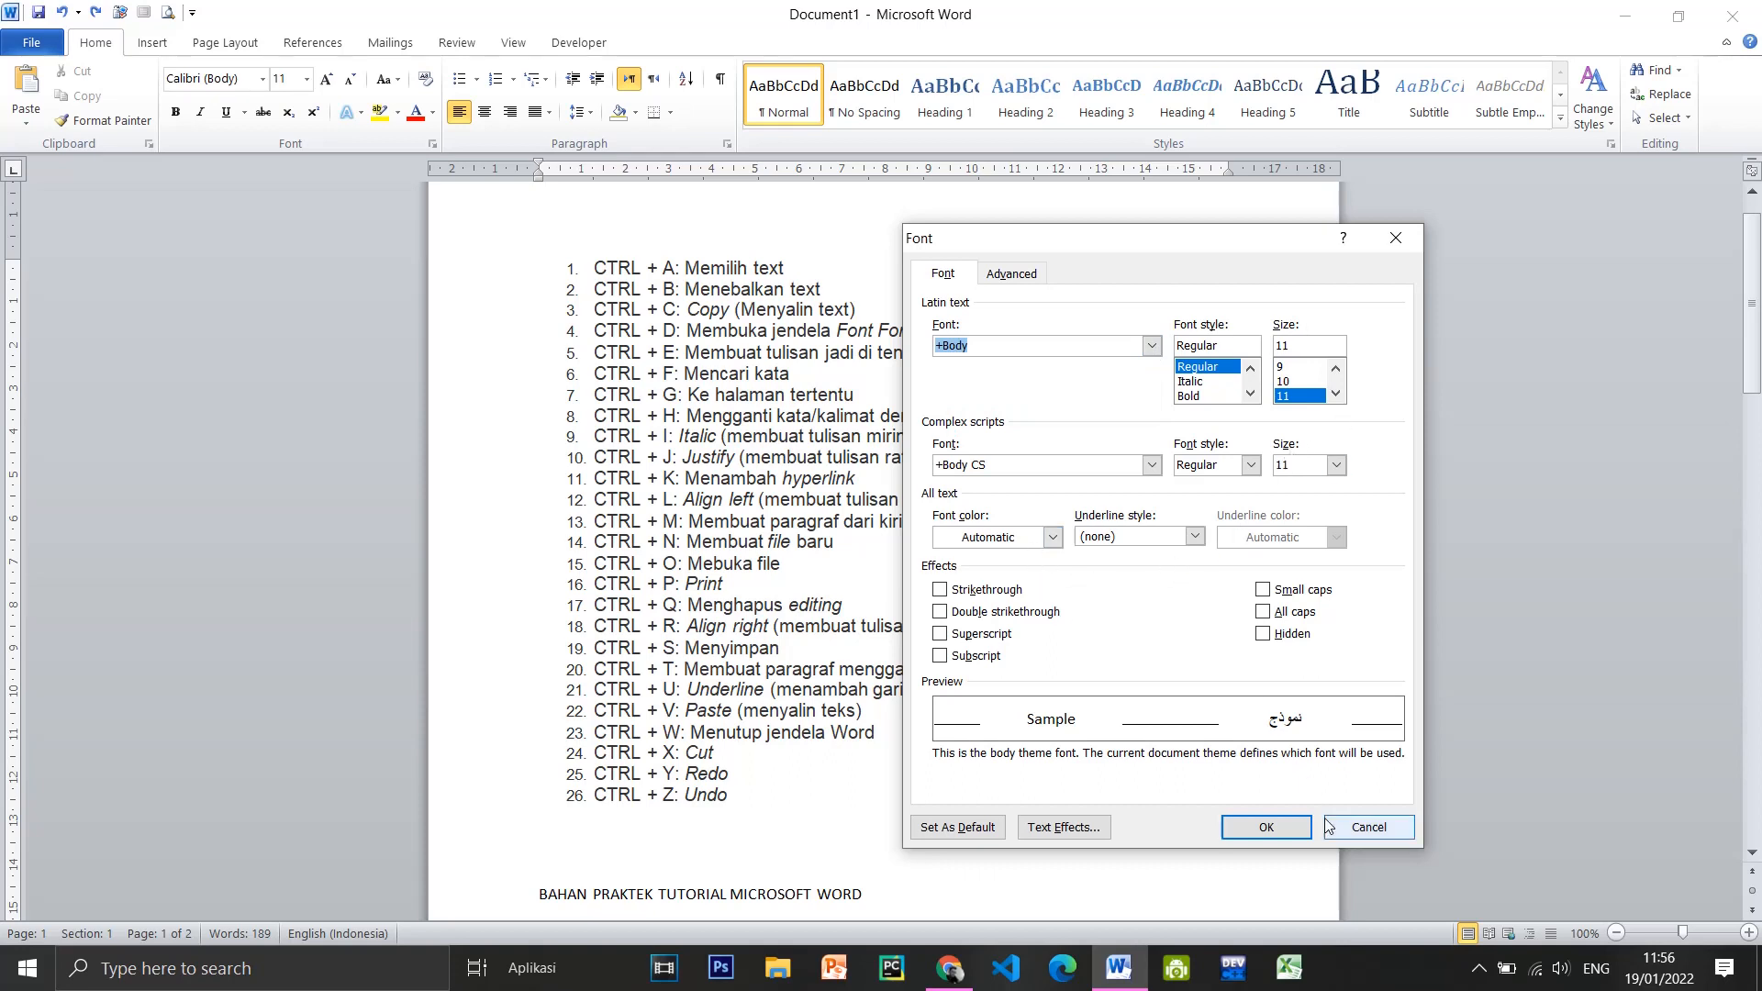
{"action": "left_click", "coordinate": [1367, 827]}
{"action": "left_click", "coordinate": [1055, 559]}
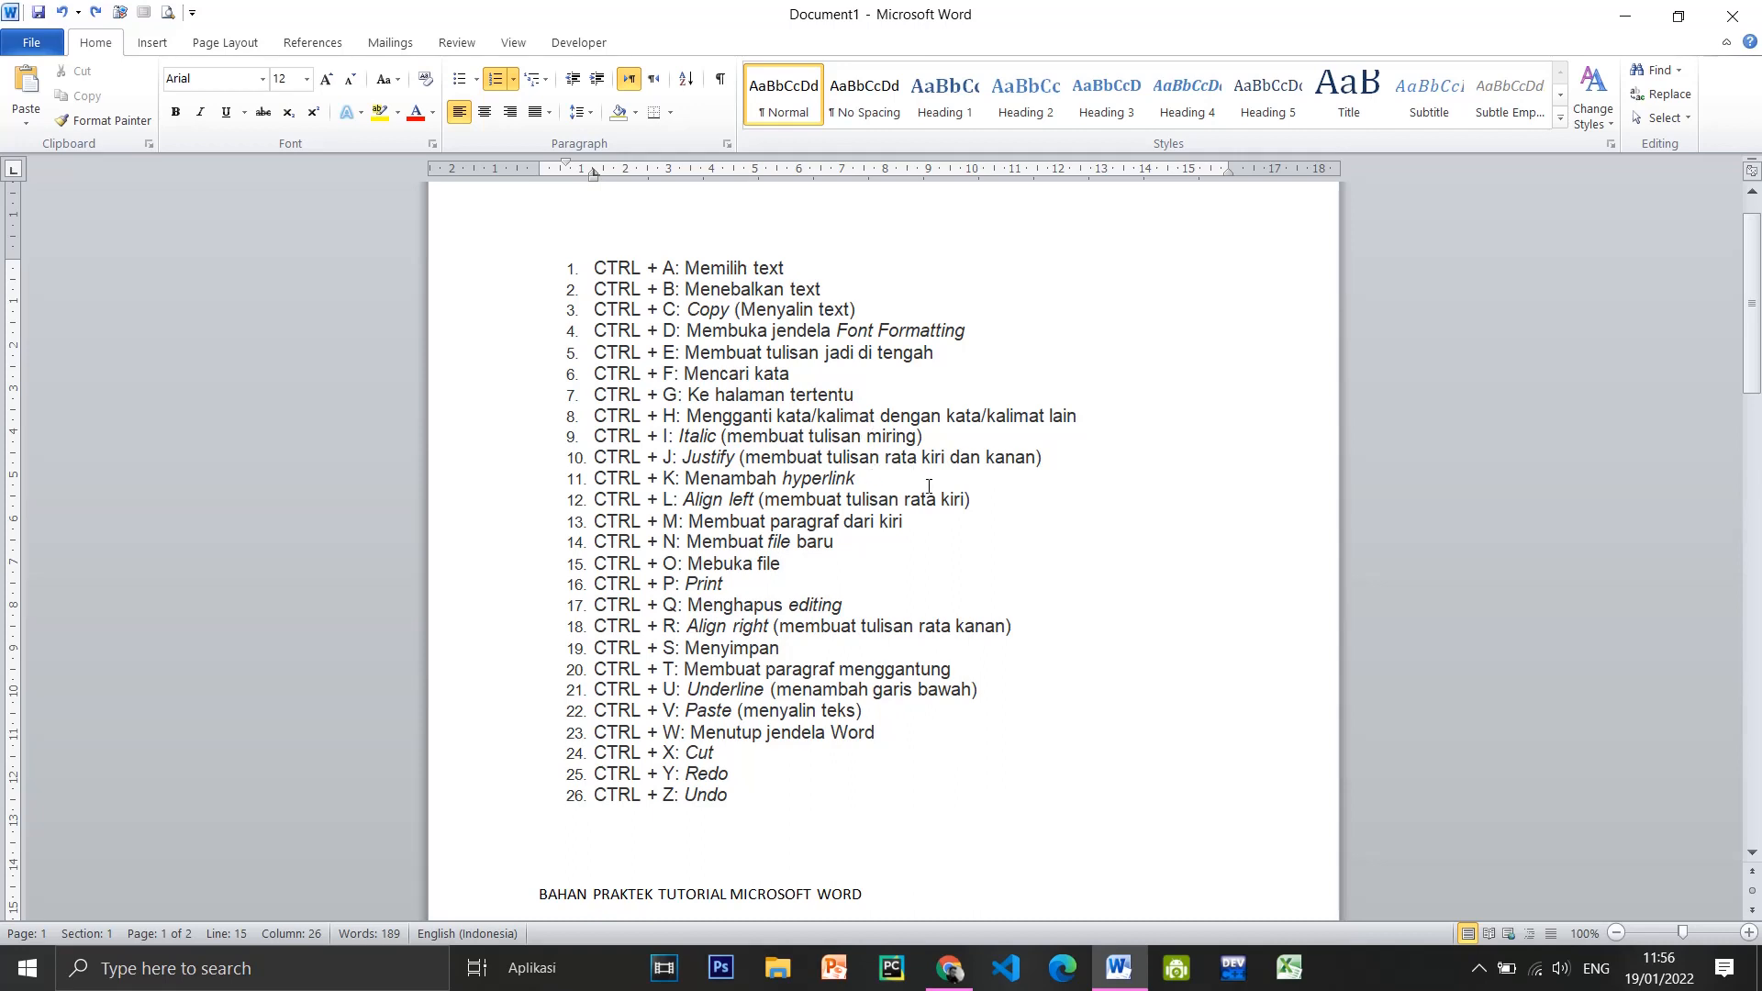
Center the line "BAHAN PRAKTEK TUTORIAL MICROSOFT WORD" below the numbered list
{"action": "scroll", "coordinate": [928, 486], "scroll_direction": "down", "scroll_amount": 1}
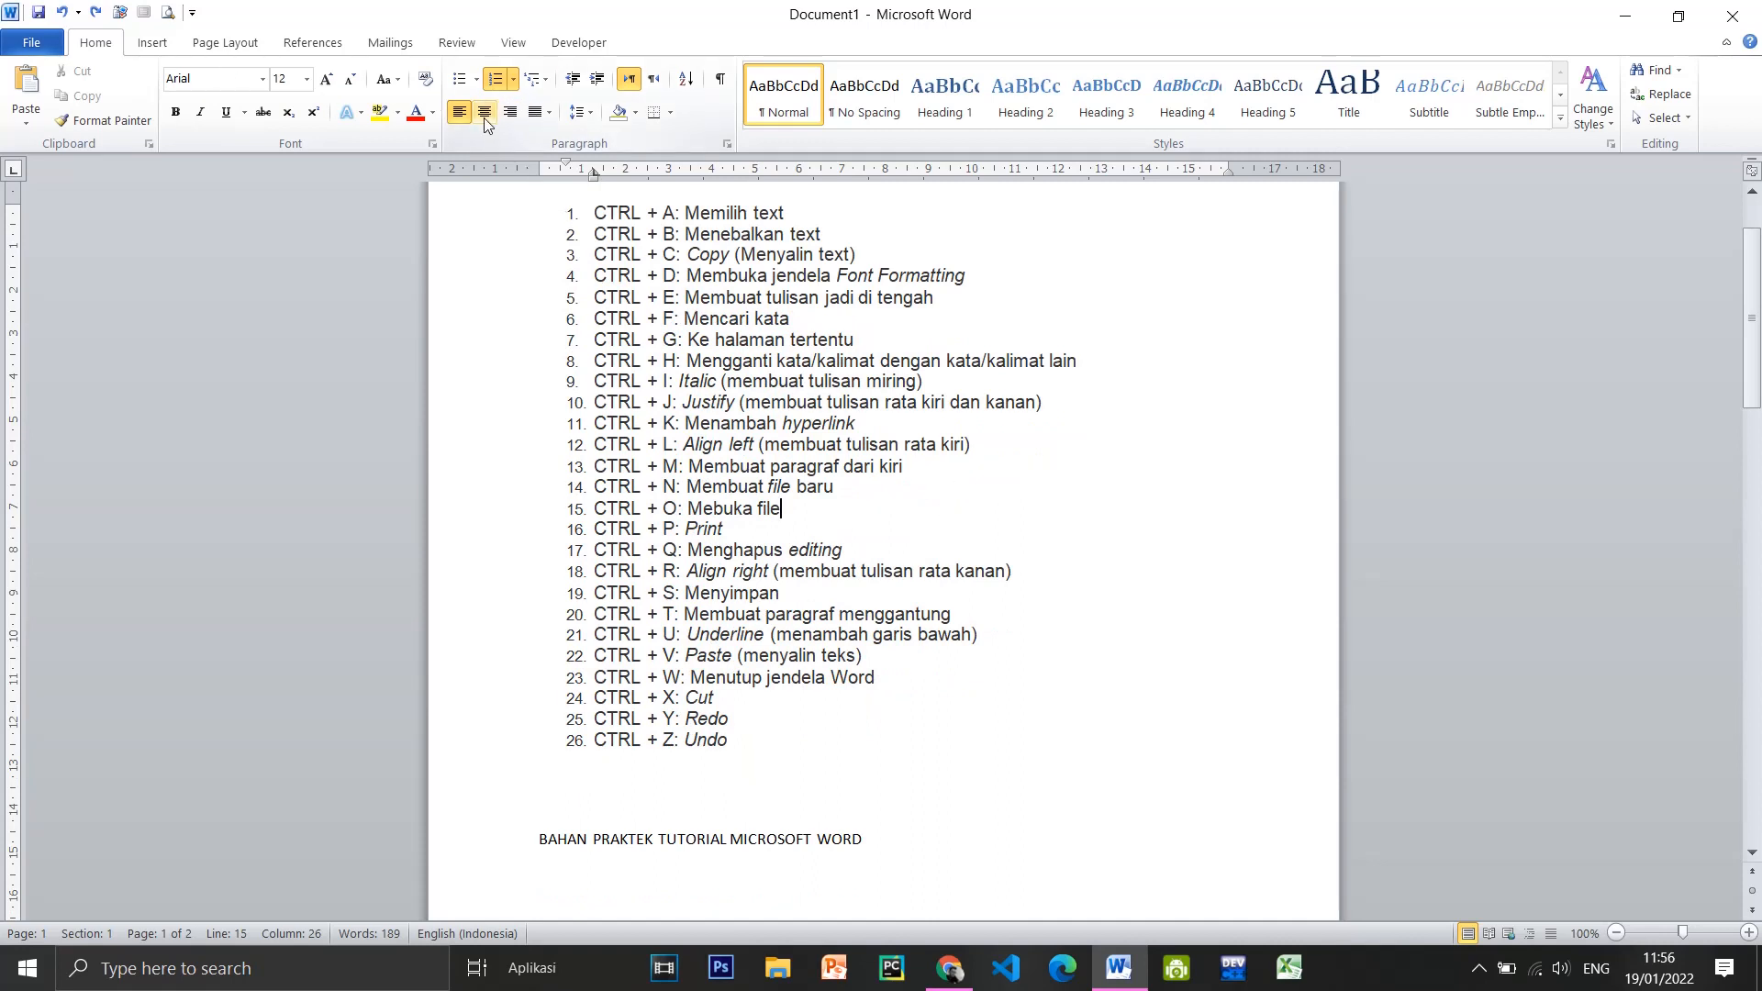
{"action": "scroll", "coordinate": [924, 692], "scroll_direction": "down", "scroll_amount": 2}
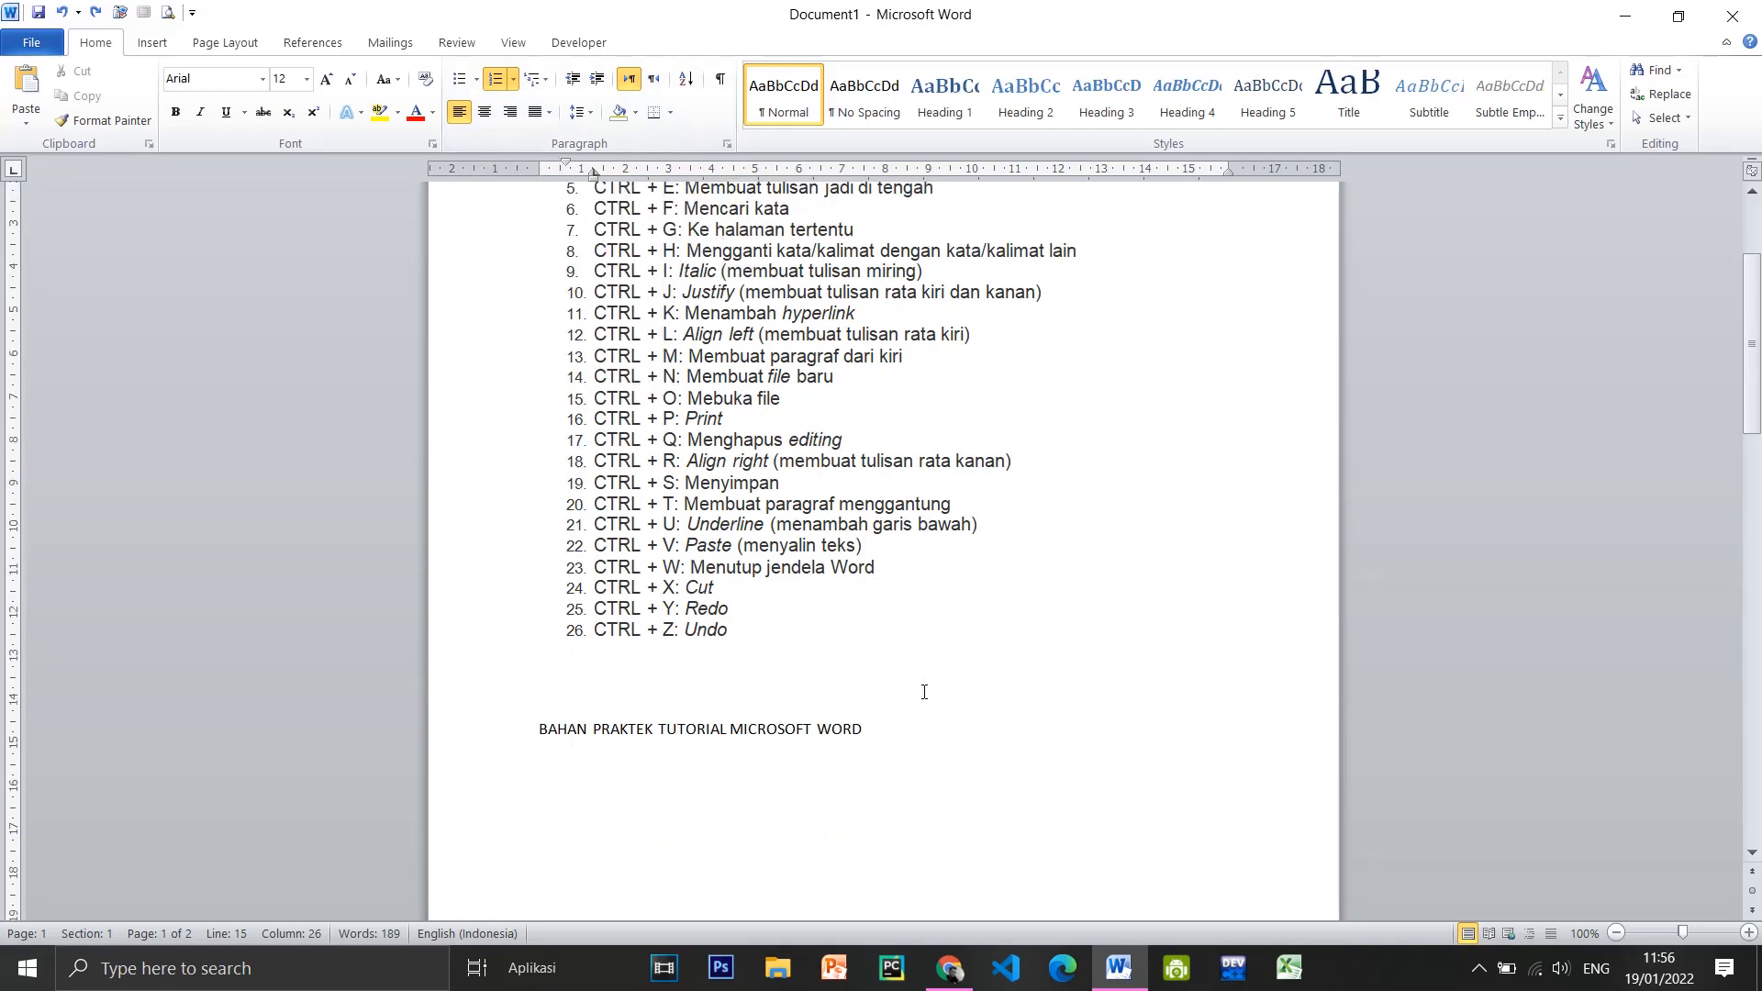
{"action": "left_click", "coordinate": [540, 728]}
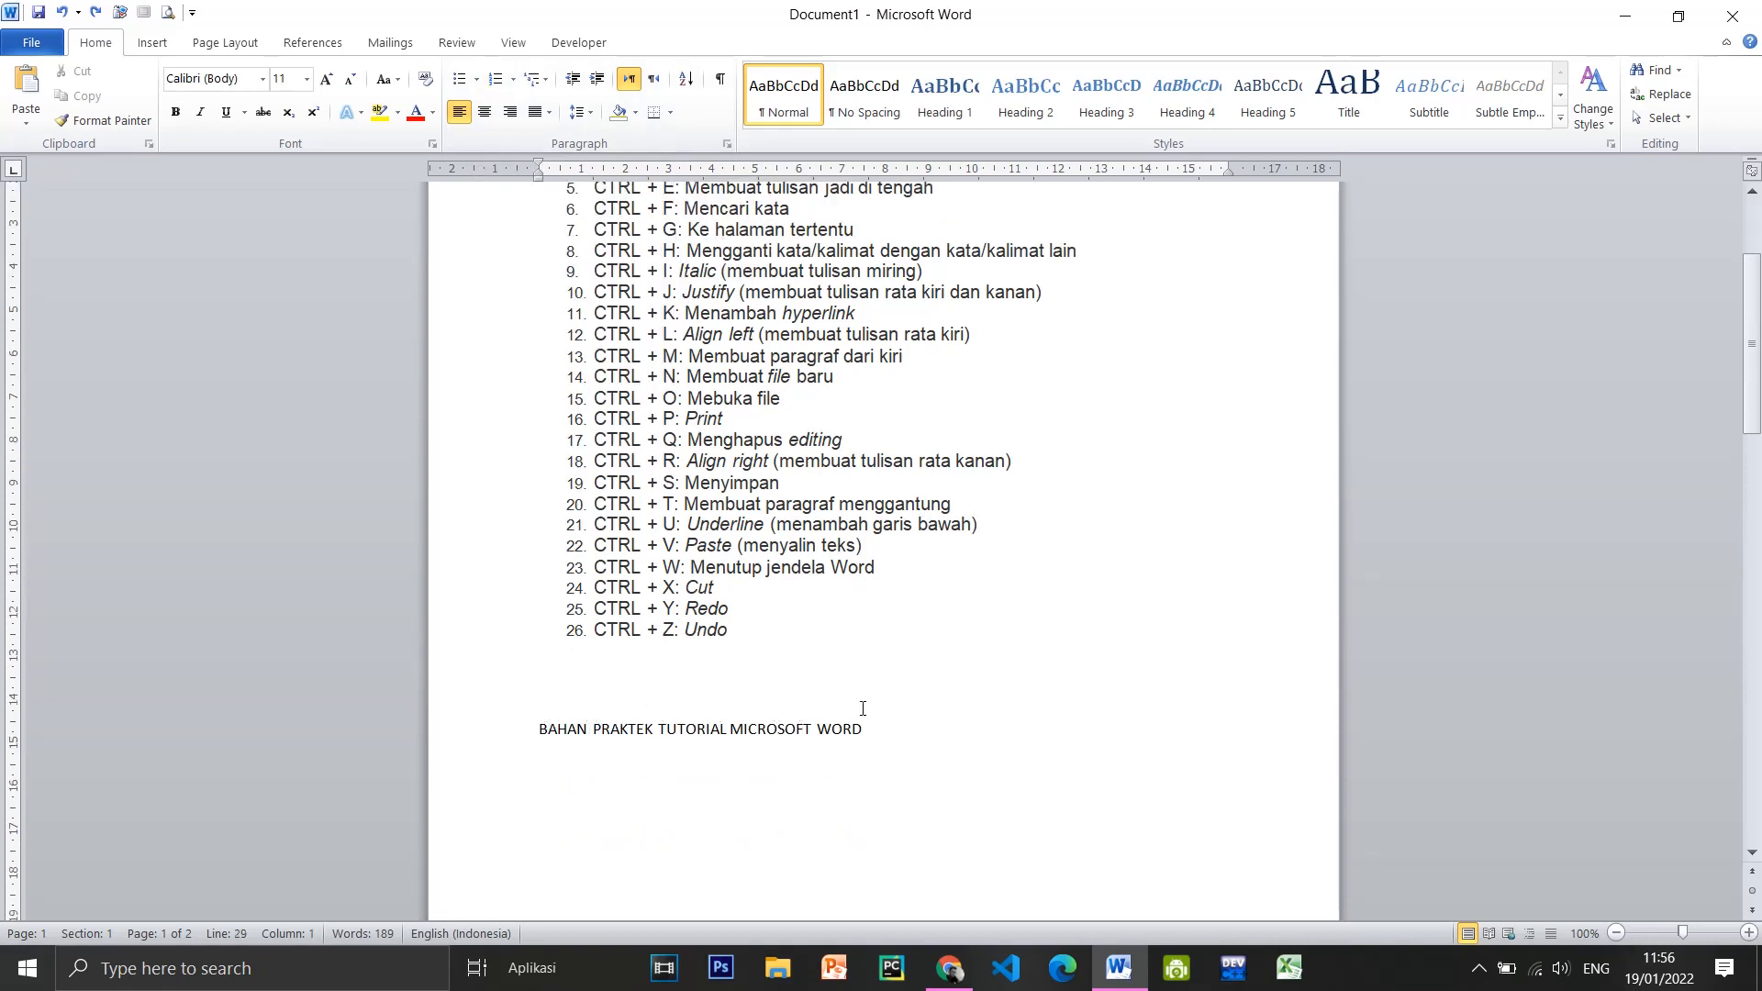
{"action": "key", "text": "ctrl+e"}
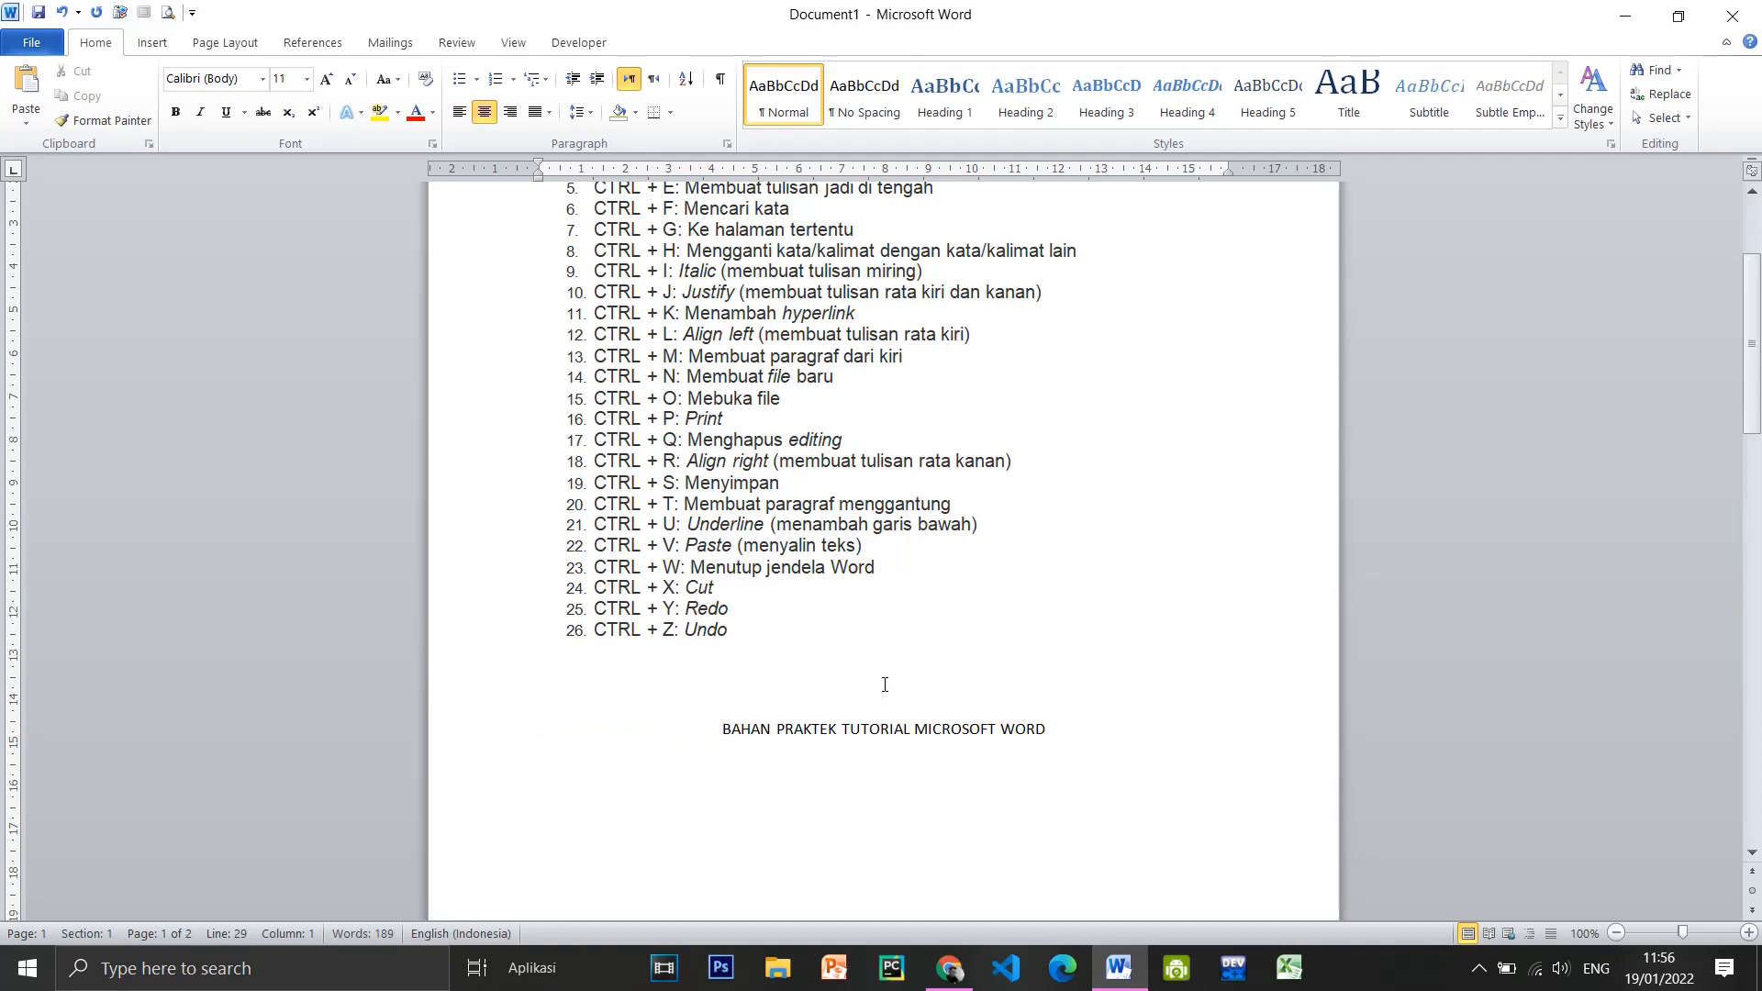
Search the document for "TULISAN", look over the highlighted matches in the list, and clear and close the search
{"action": "scroll", "coordinate": [884, 684], "scroll_direction": "up", "scroll_amount": 1}
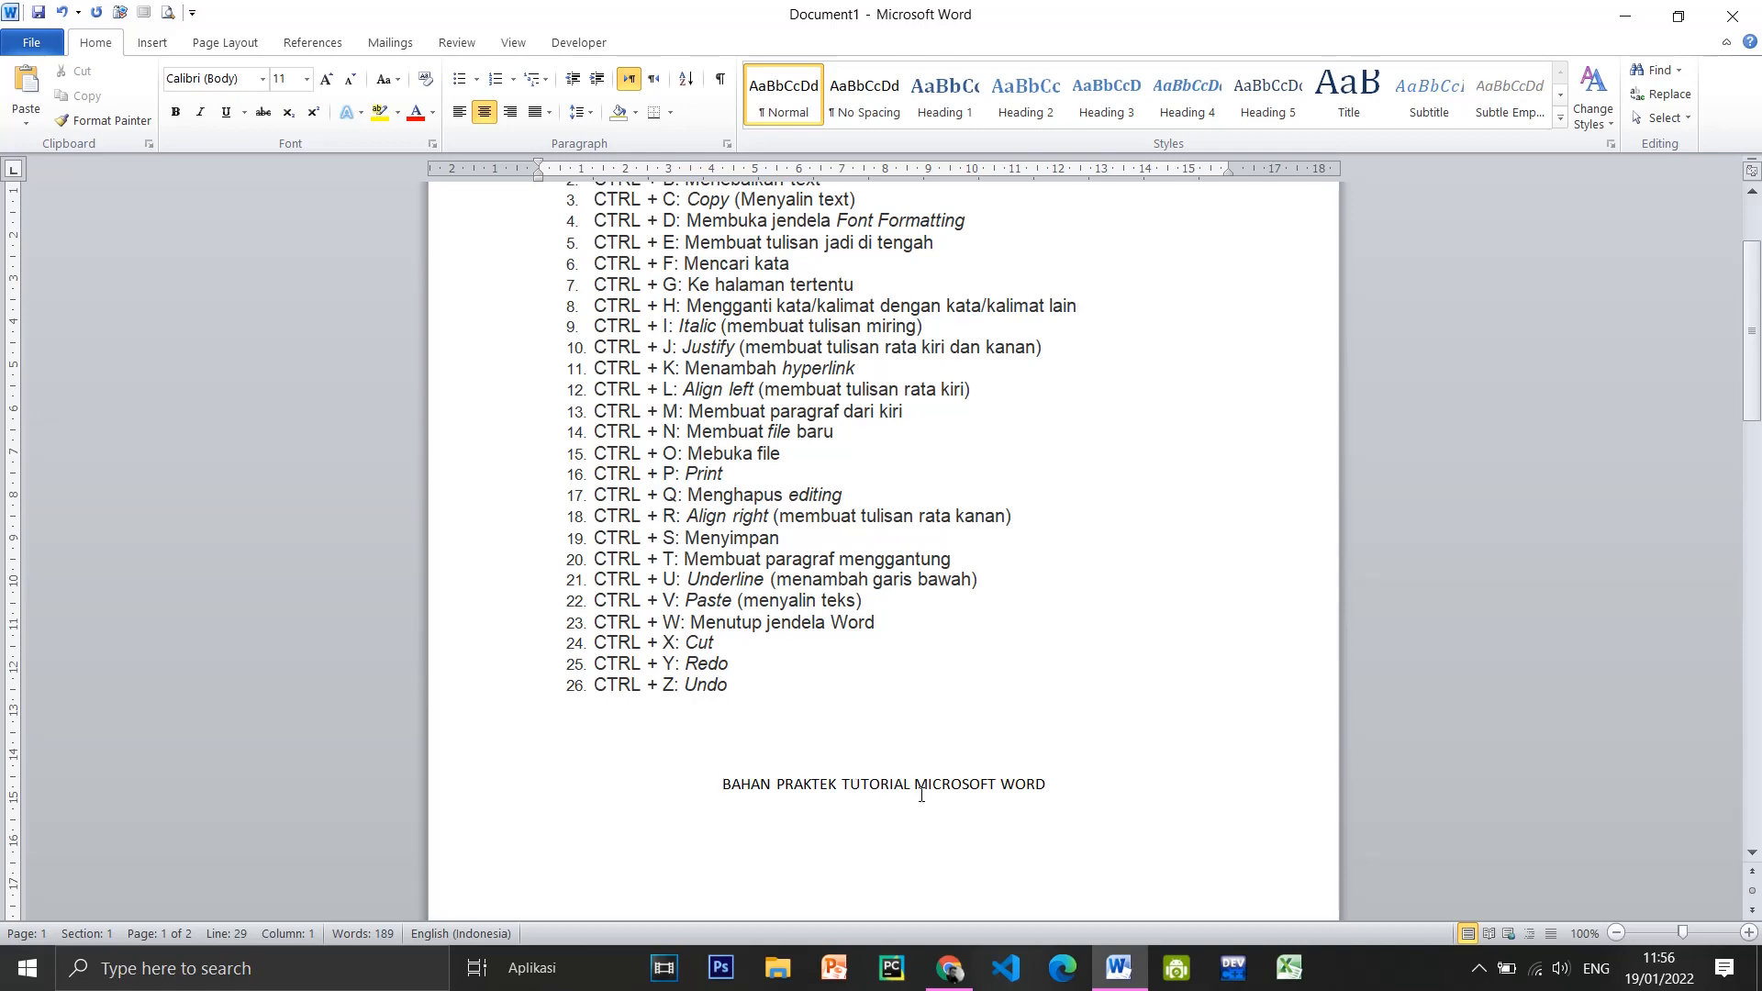
{"action": "scroll", "coordinate": [921, 794], "scroll_direction": "up", "scroll_amount": 2}
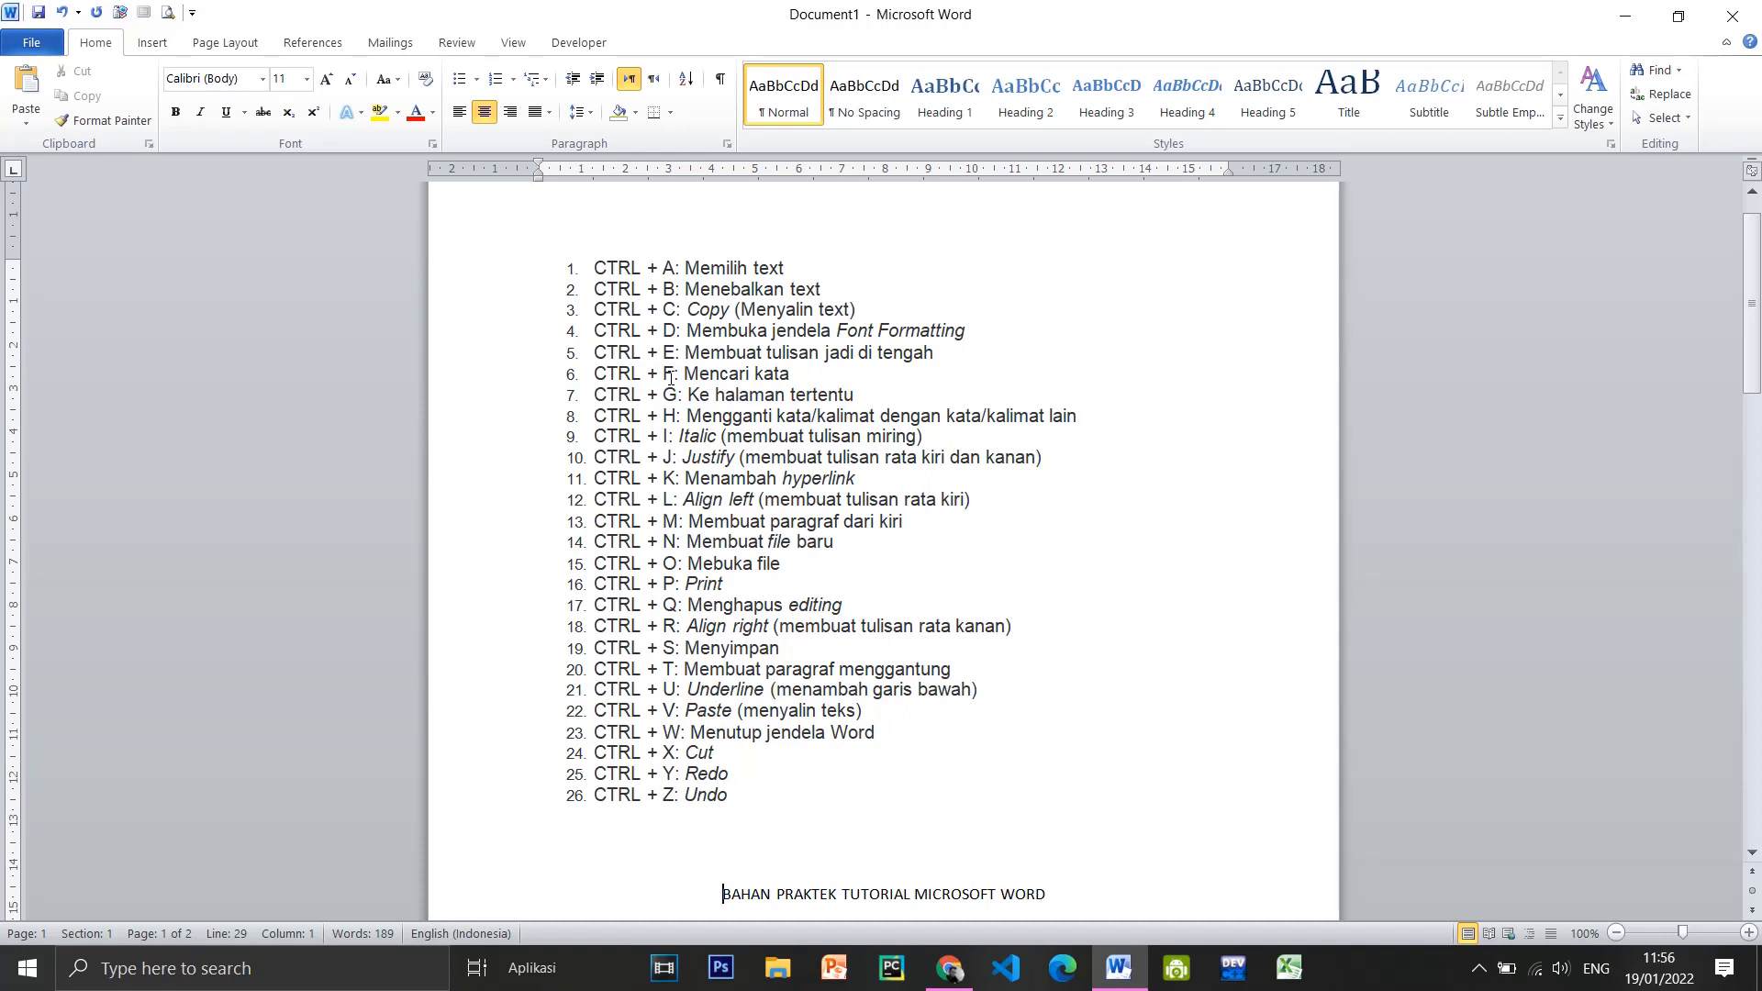
{"action": "left_click", "coordinate": [995, 587]}
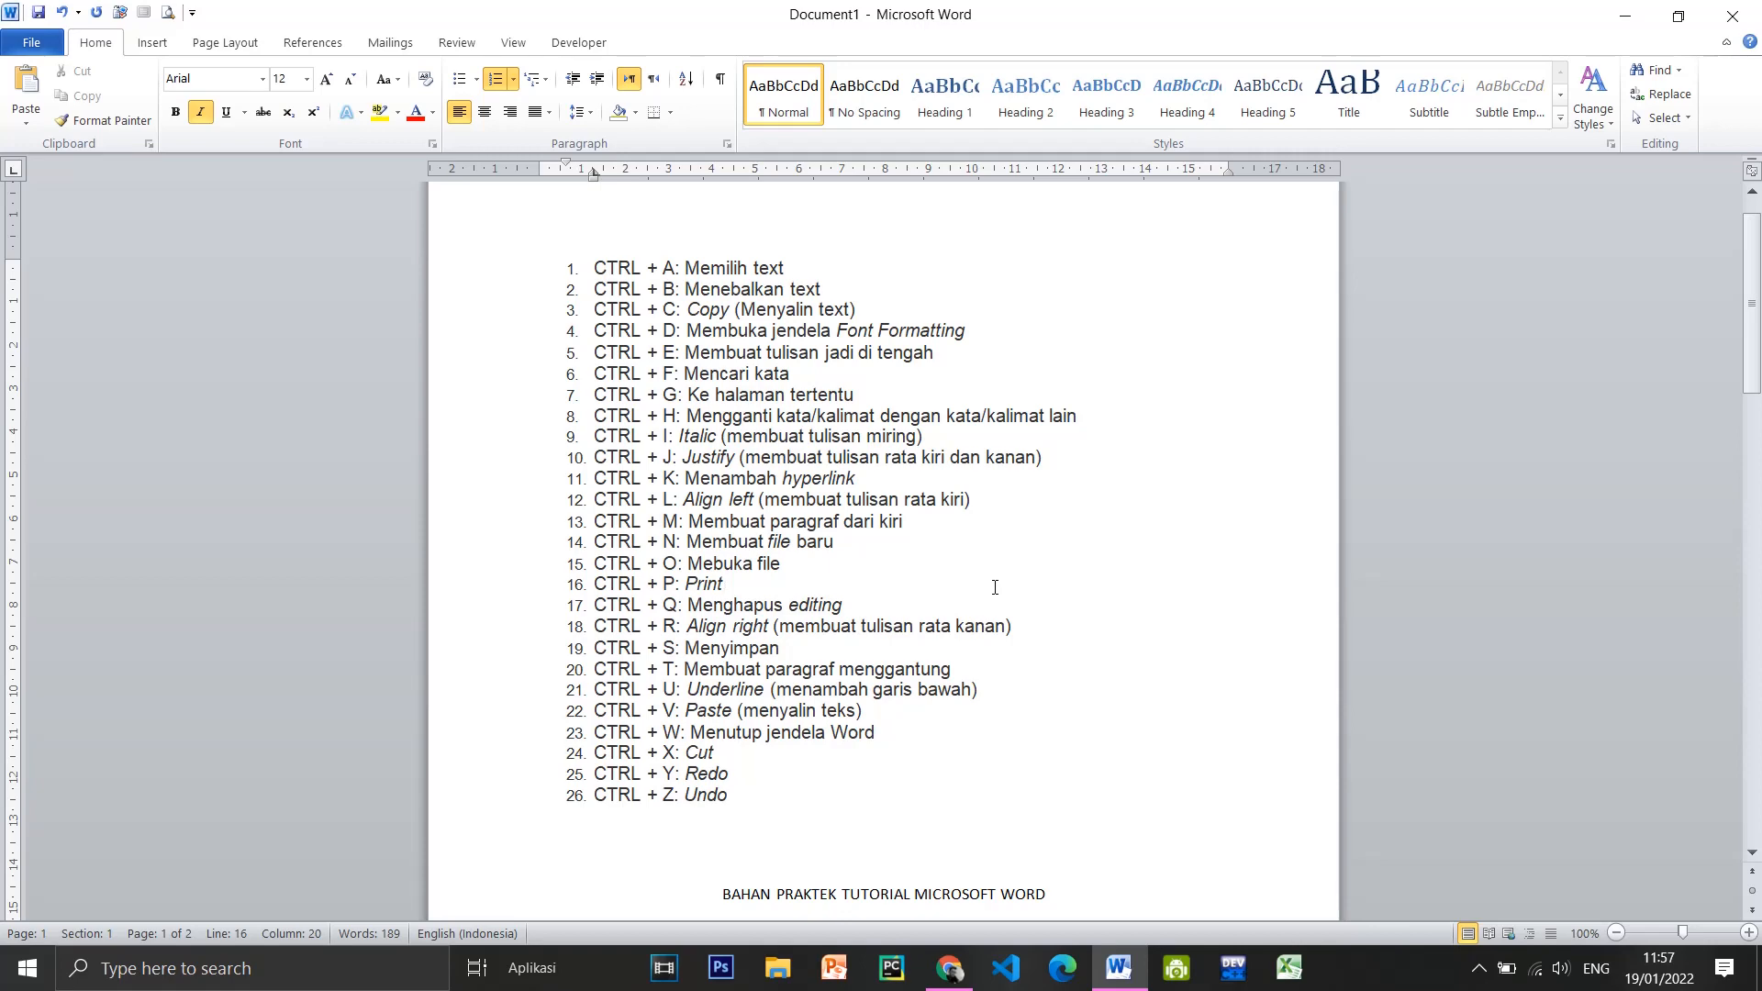
{"action": "key", "text": "ctrl+f"}
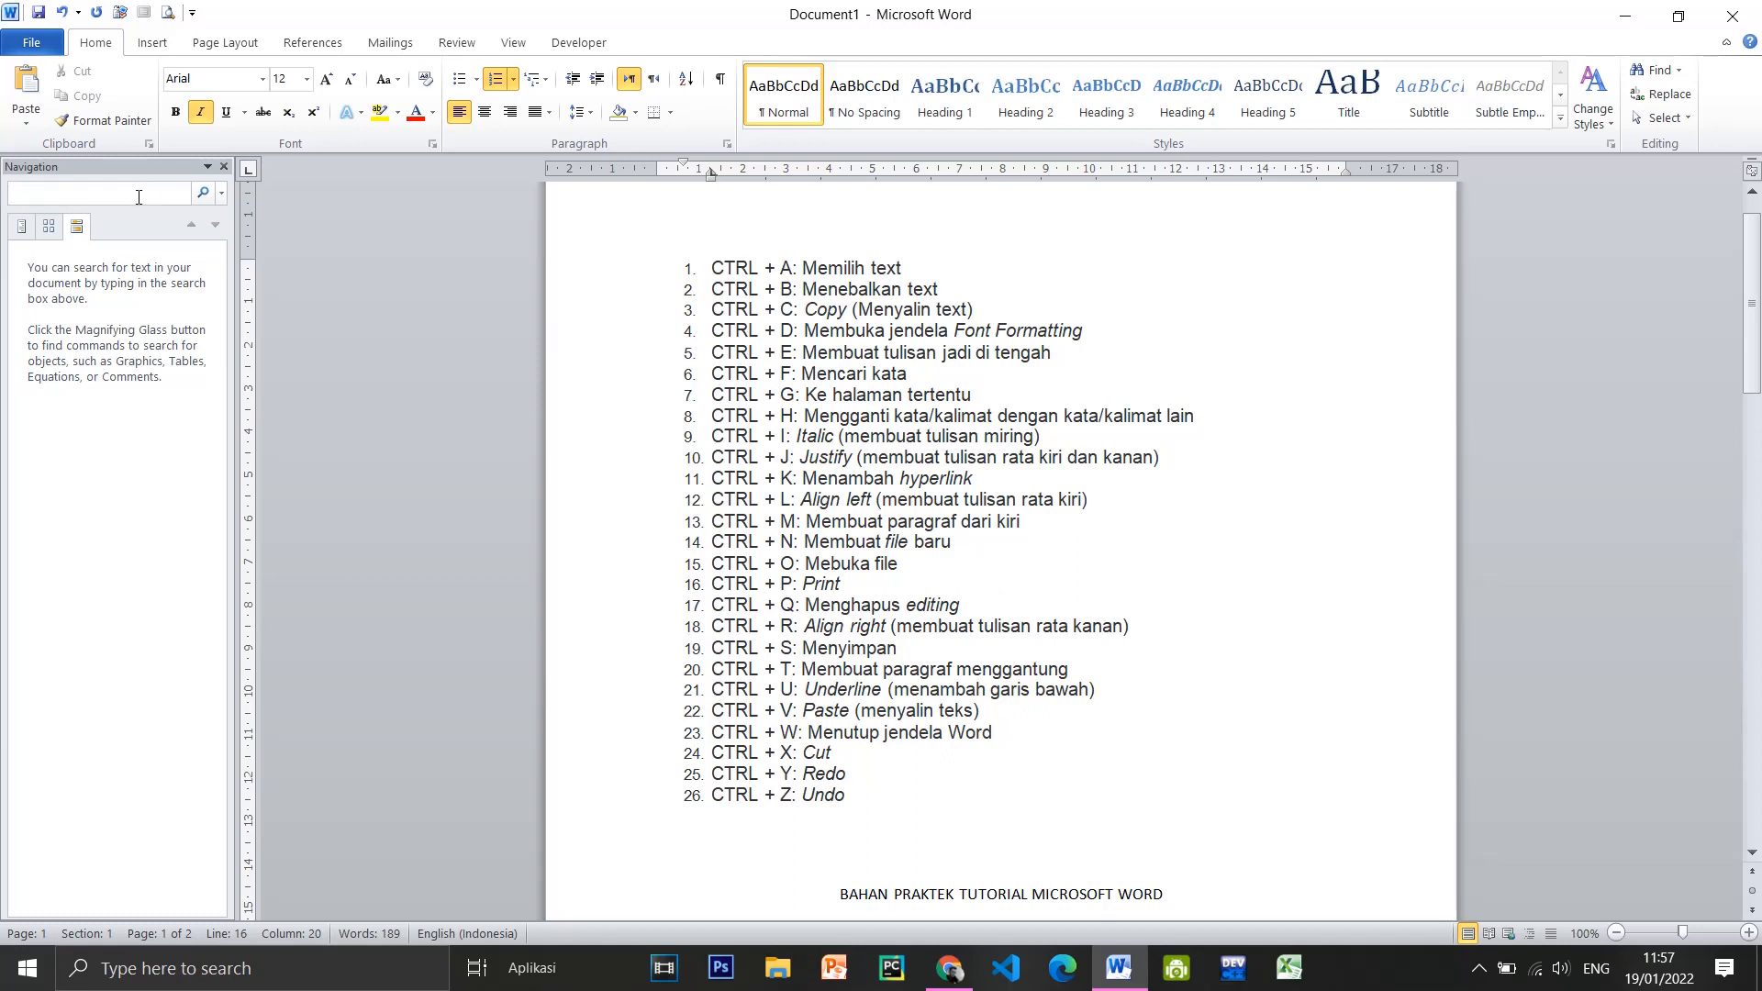
{"action": "type", "text": "TULISAN"}
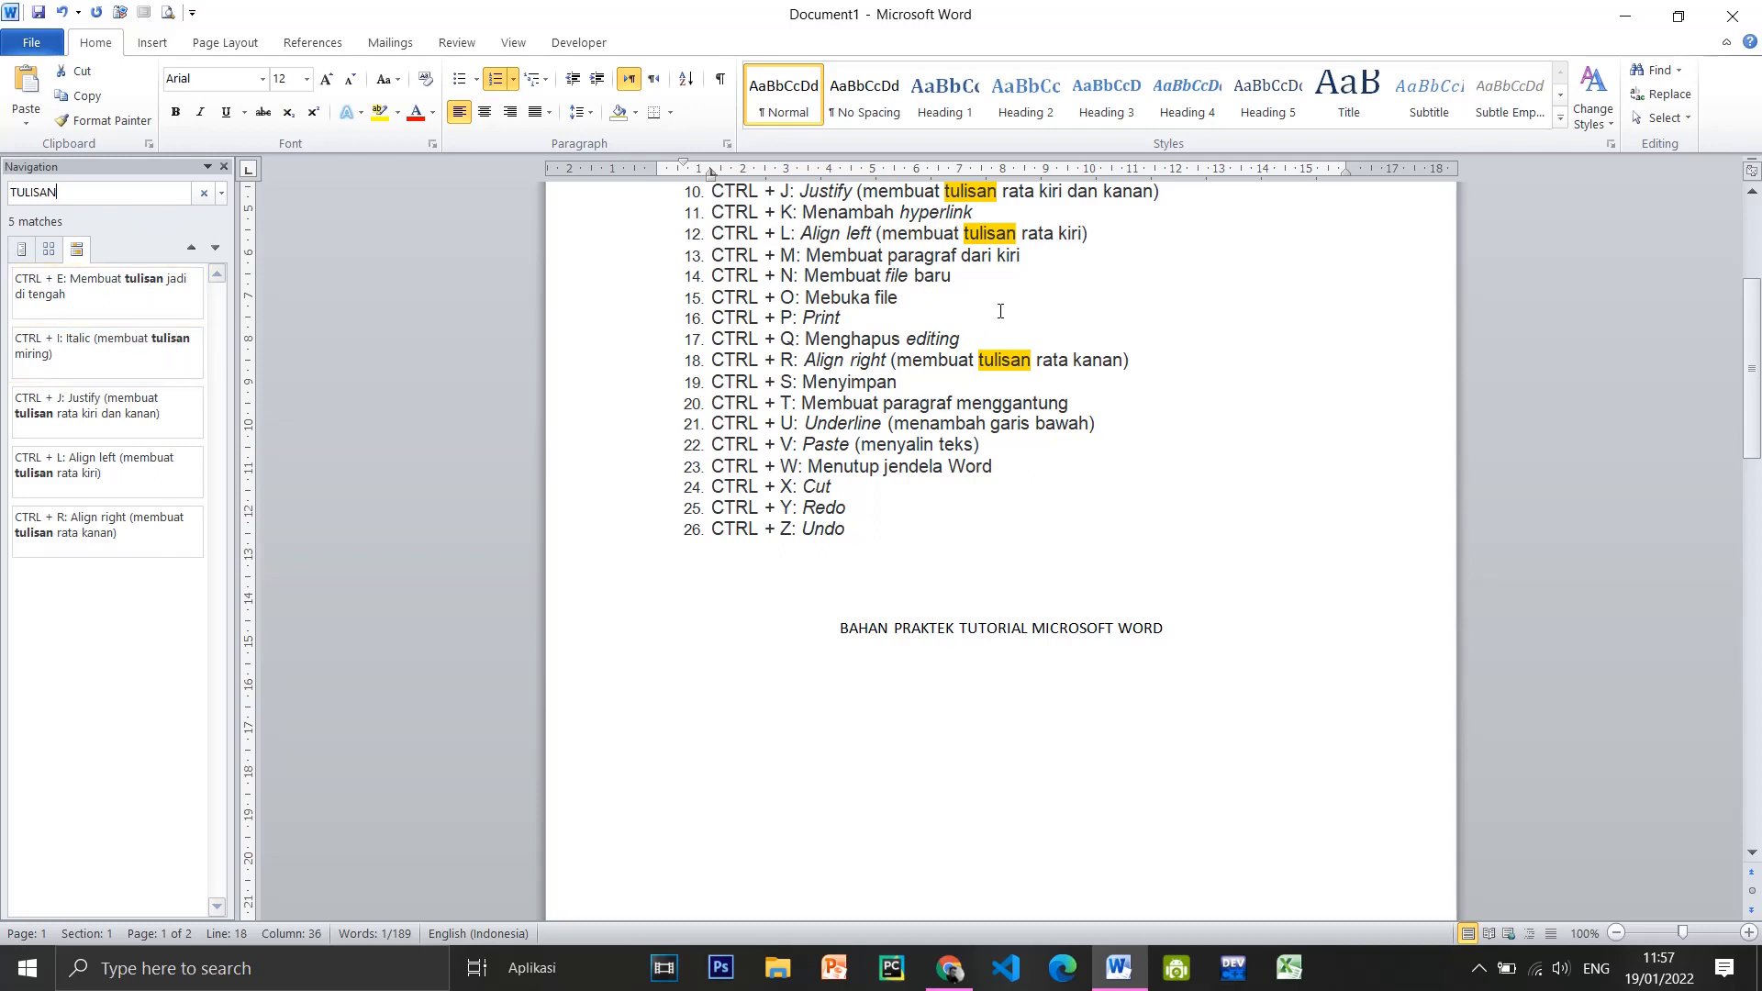
{"action": "scroll", "coordinate": [1001, 311], "scroll_direction": "up", "scroll_amount": 5}
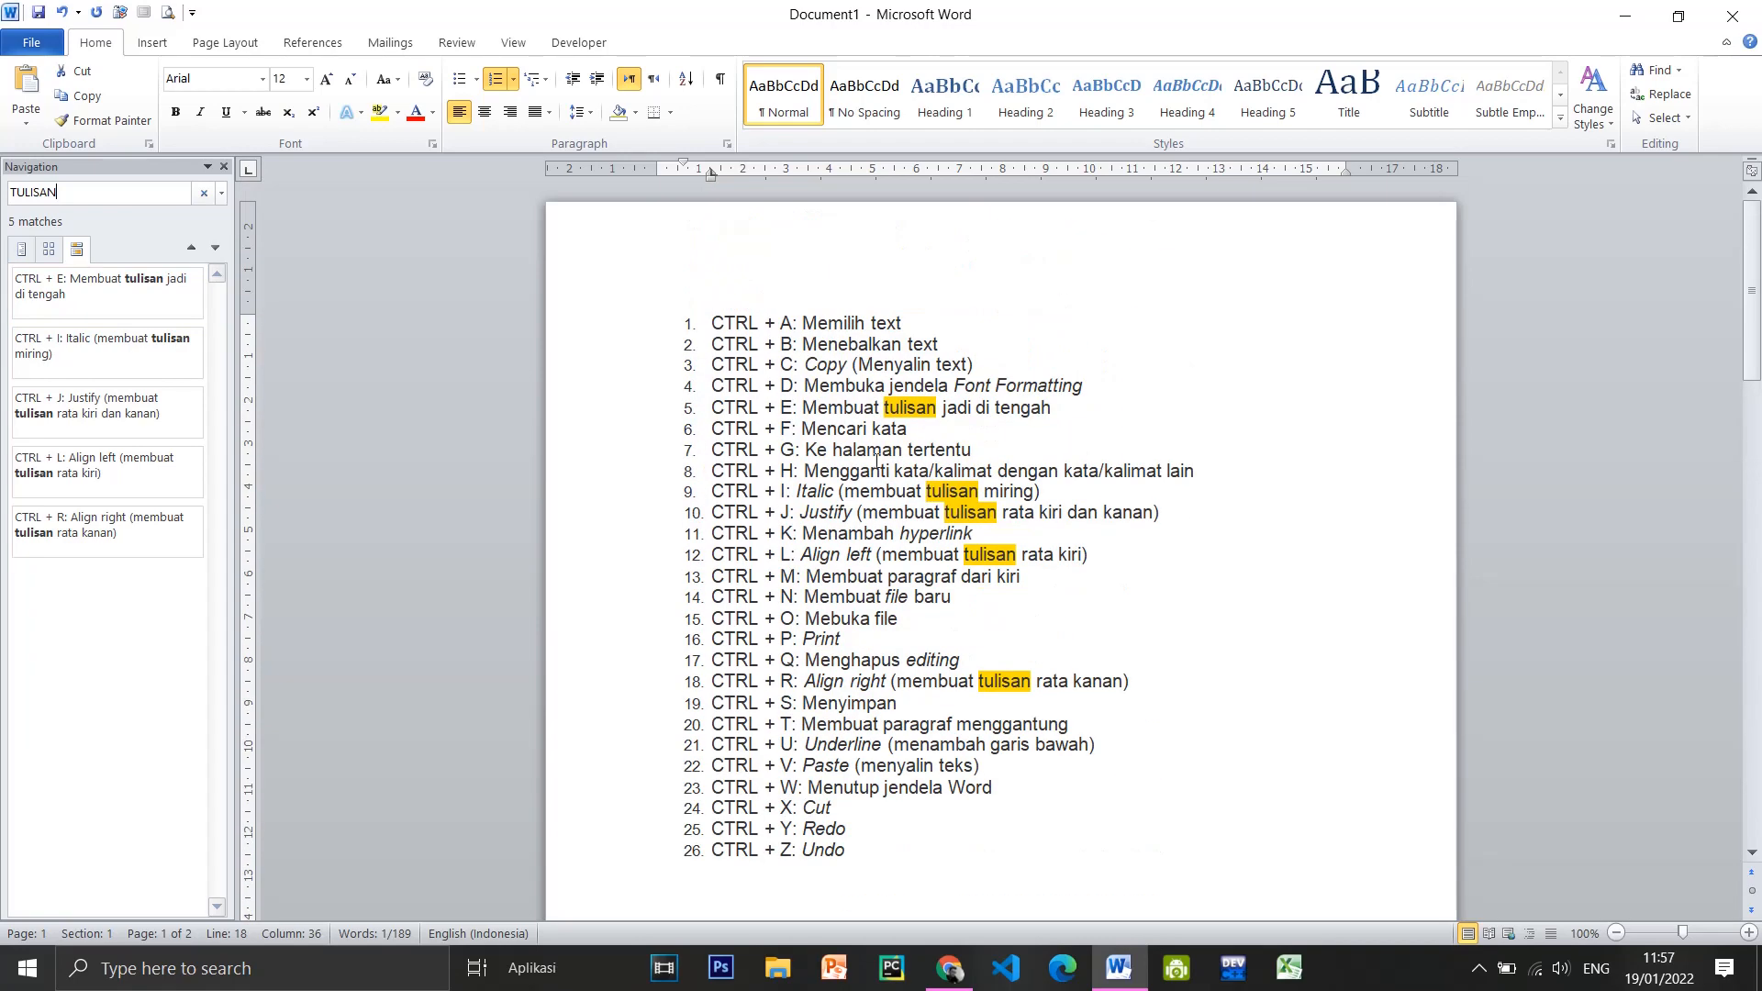
{"action": "left_click", "coordinate": [967, 513]}
{"action": "left_click", "coordinate": [986, 534]}
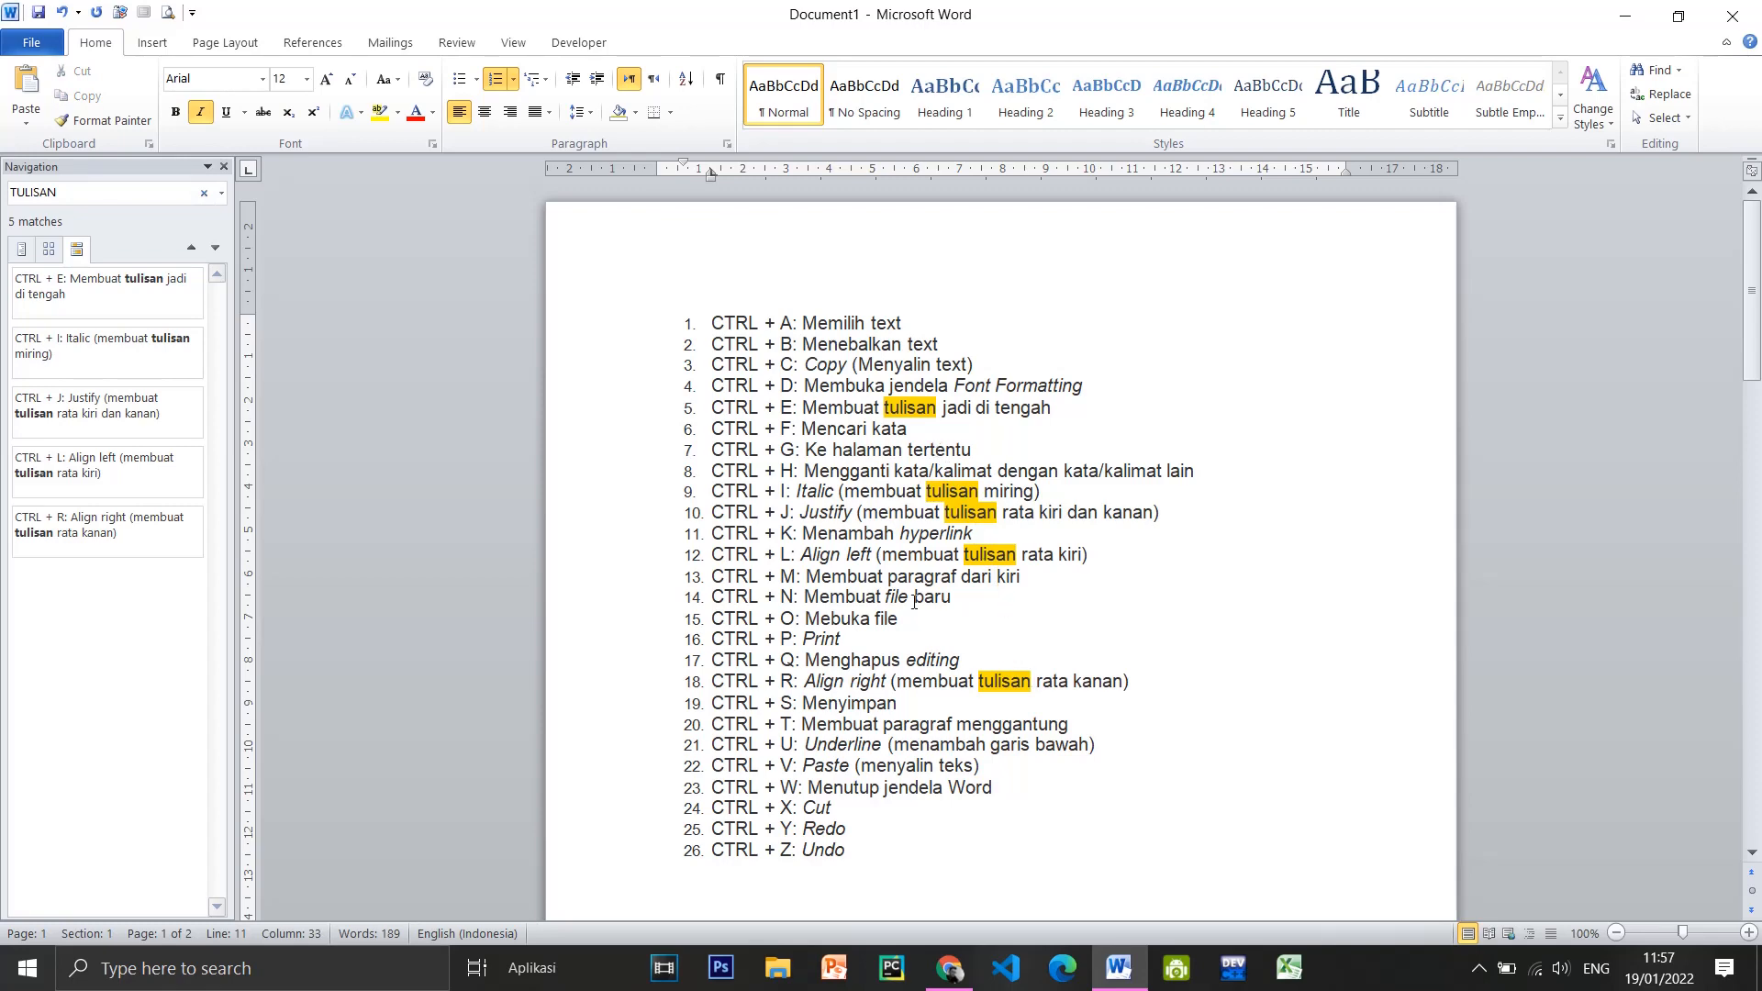
{"action": "left_click", "coordinate": [204, 191]}
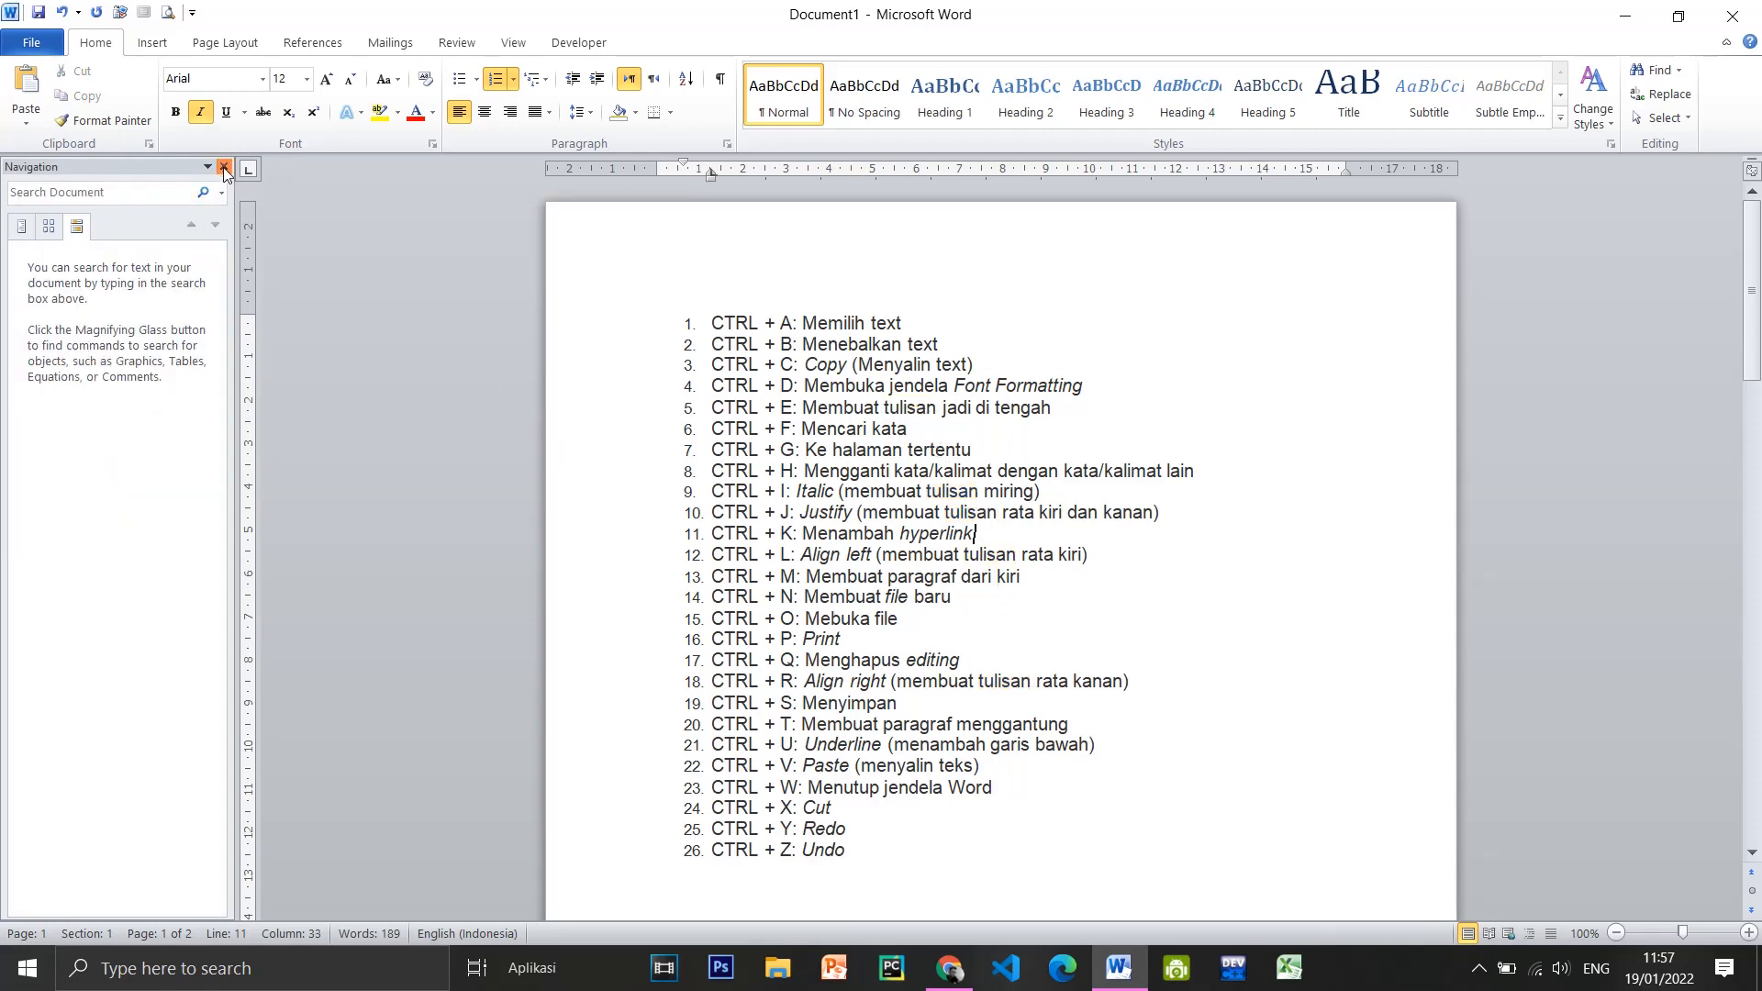
{"action": "left_click", "coordinate": [223, 167]}
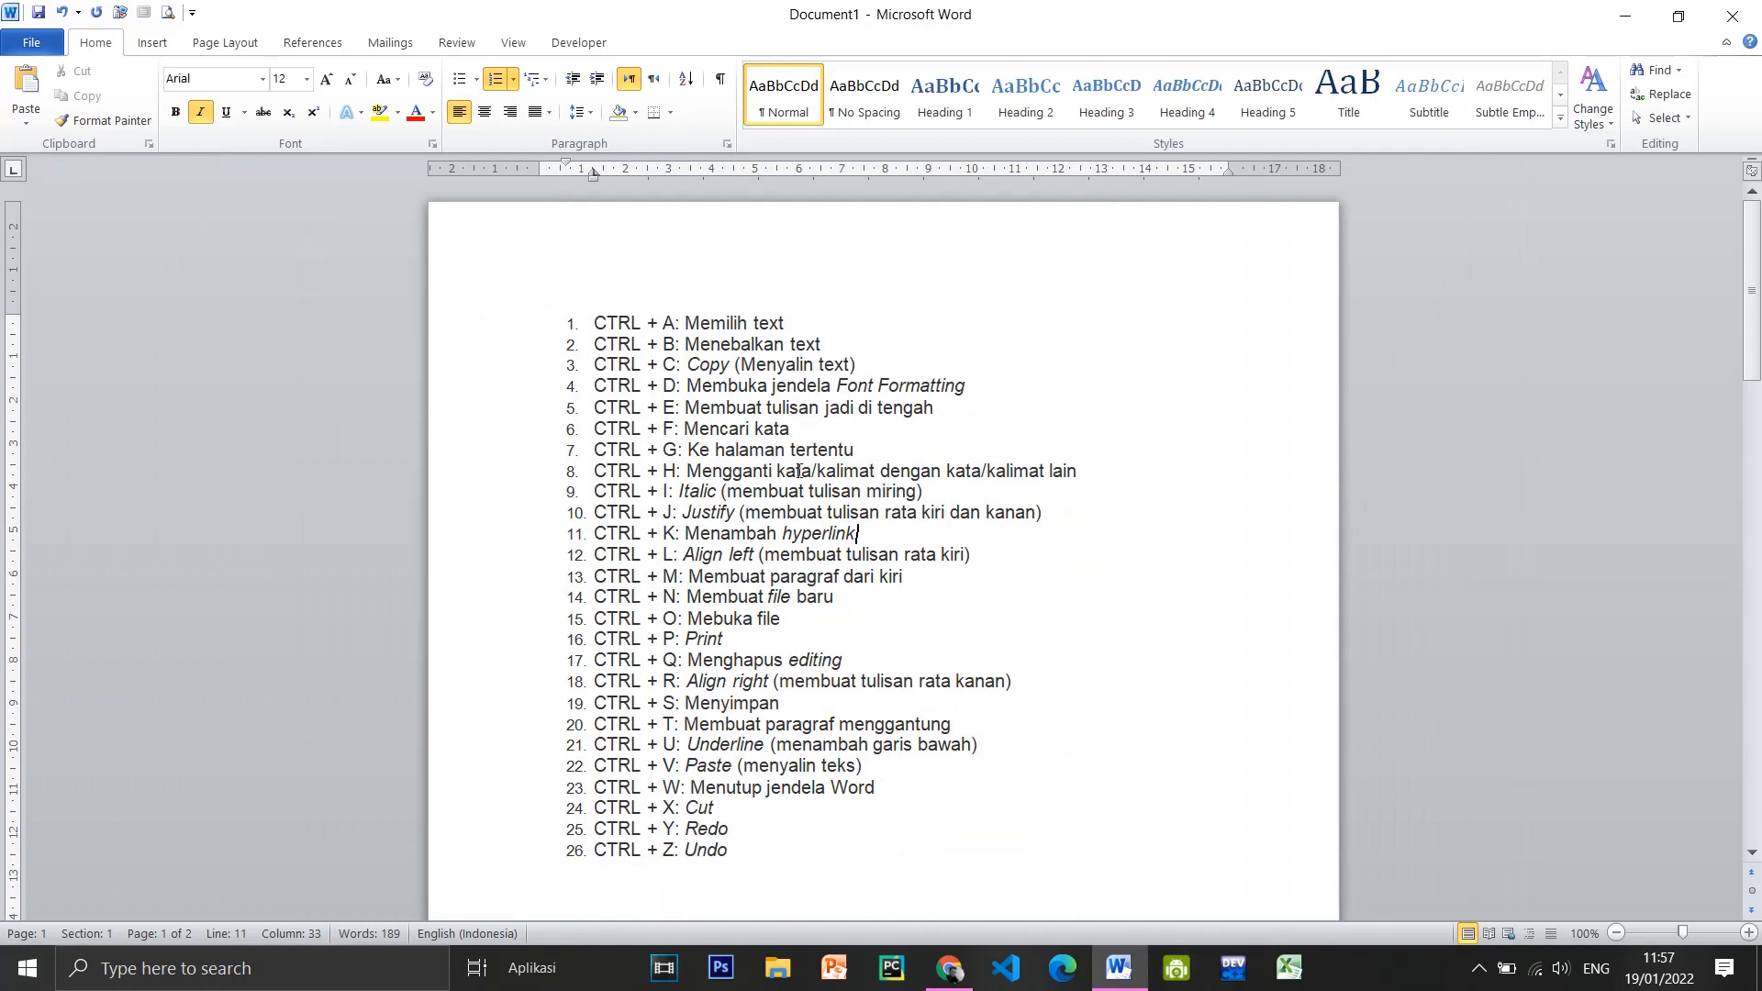
Open the Go To dialog, look through its targets such as Page, Section and Bookmark, and close it
{"action": "key", "text": "ctrl+g"}
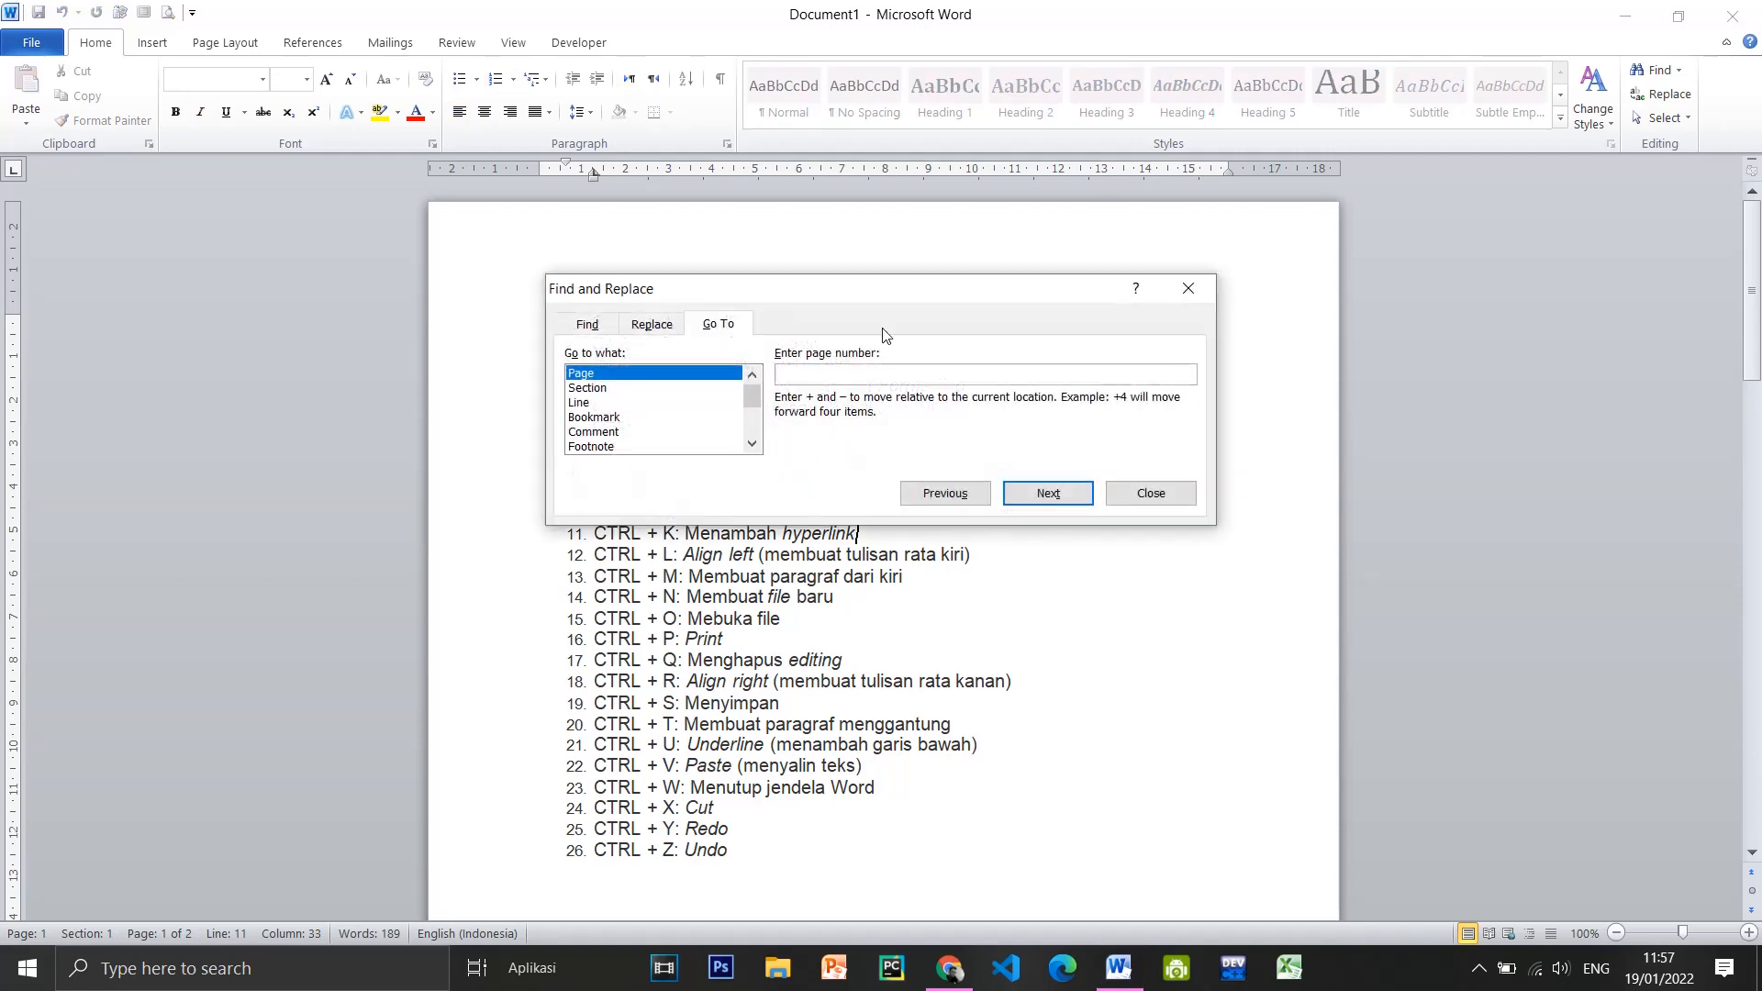
{"action": "scroll", "coordinate": [610, 418], "scroll_direction": "down", "scroll_amount": 2}
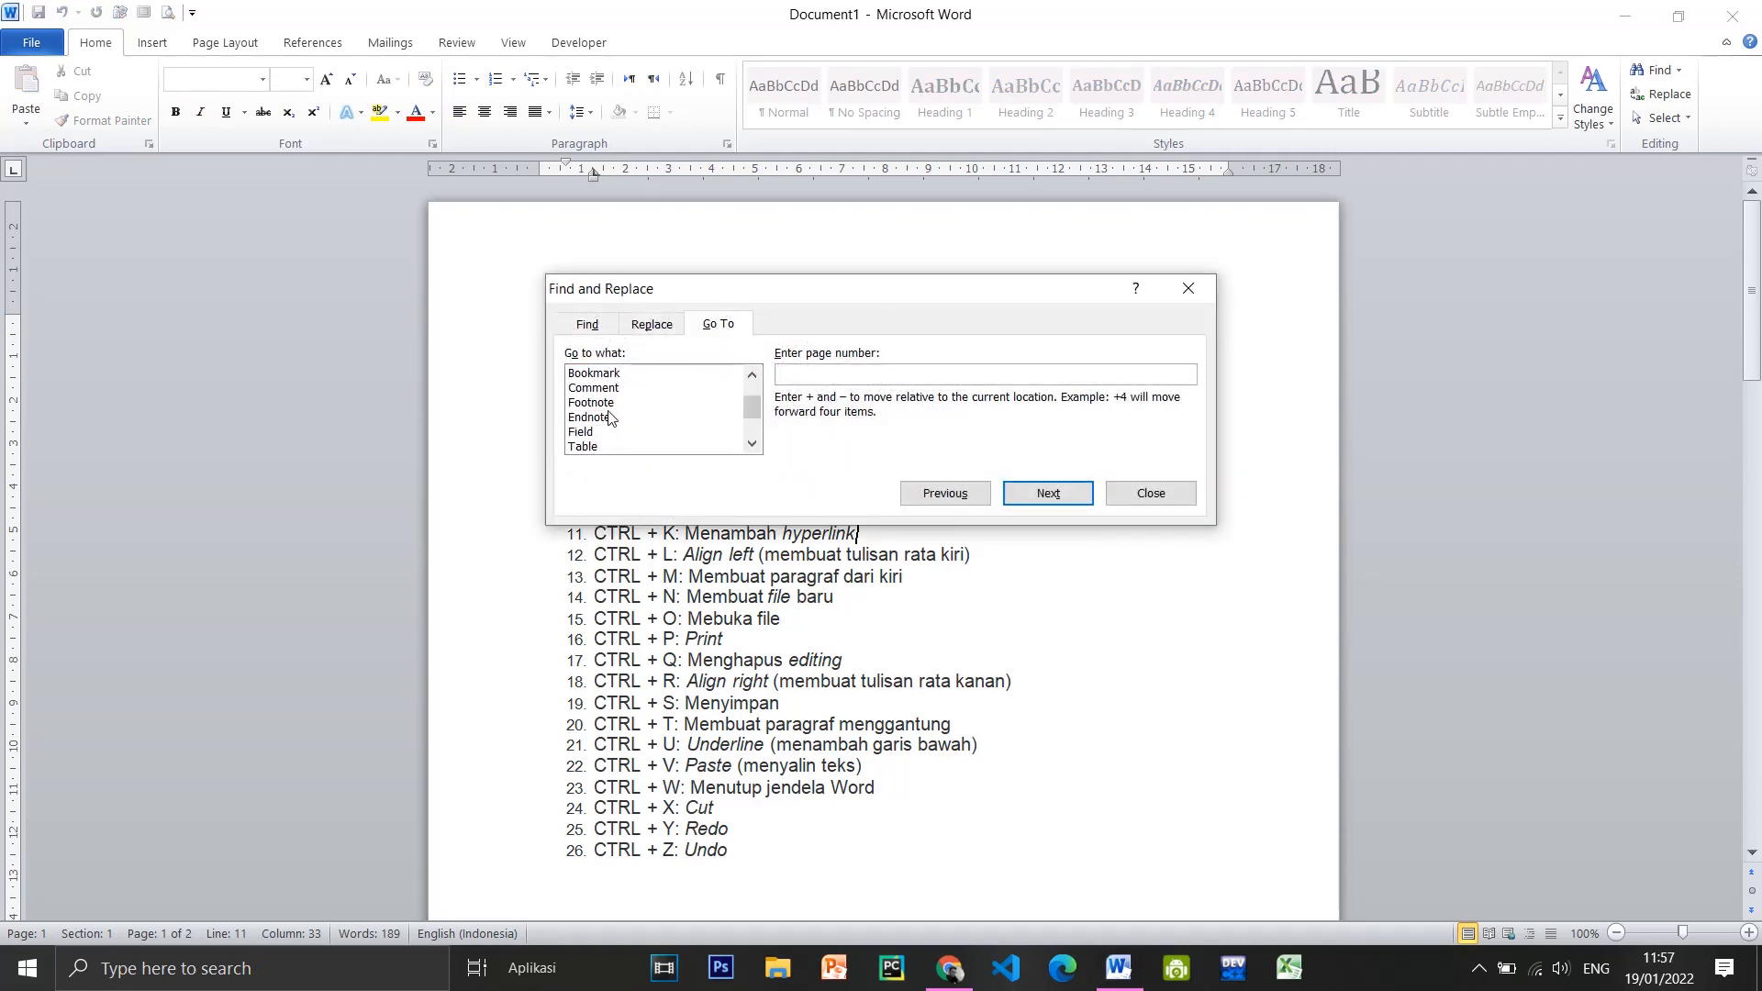
{"action": "scroll", "coordinate": [611, 417], "scroll_direction": "up", "scroll_amount": 2}
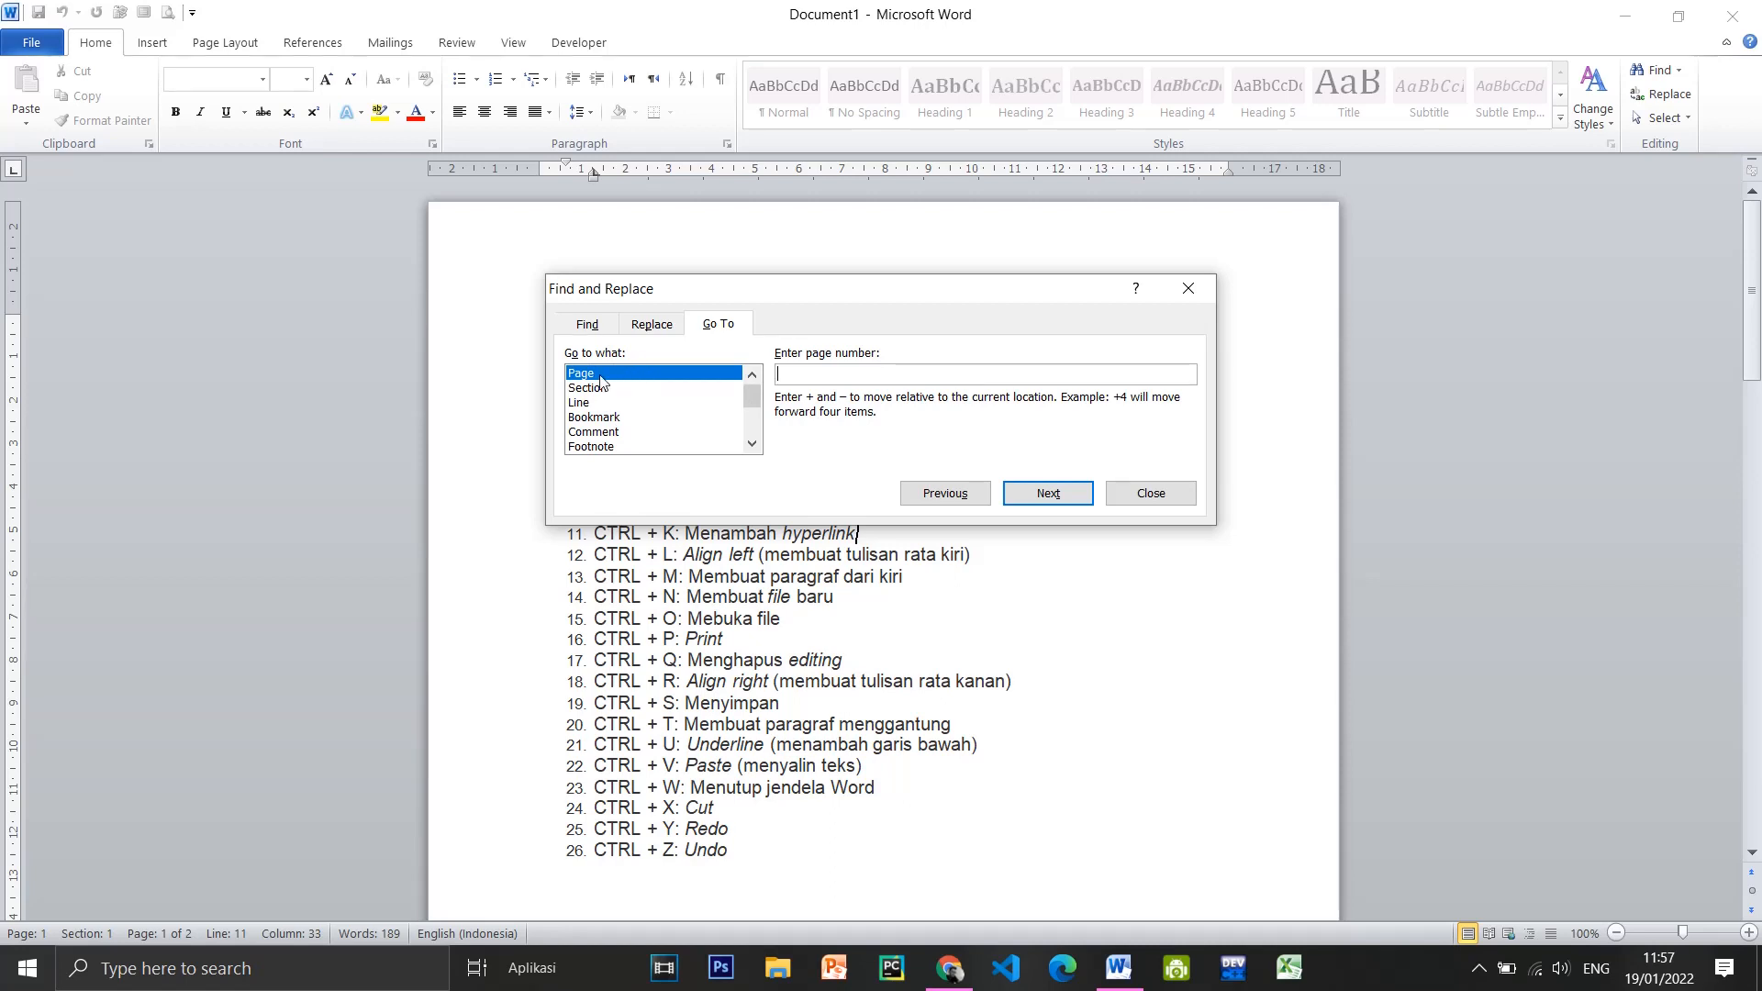
{"action": "left_click", "coordinate": [601, 389]}
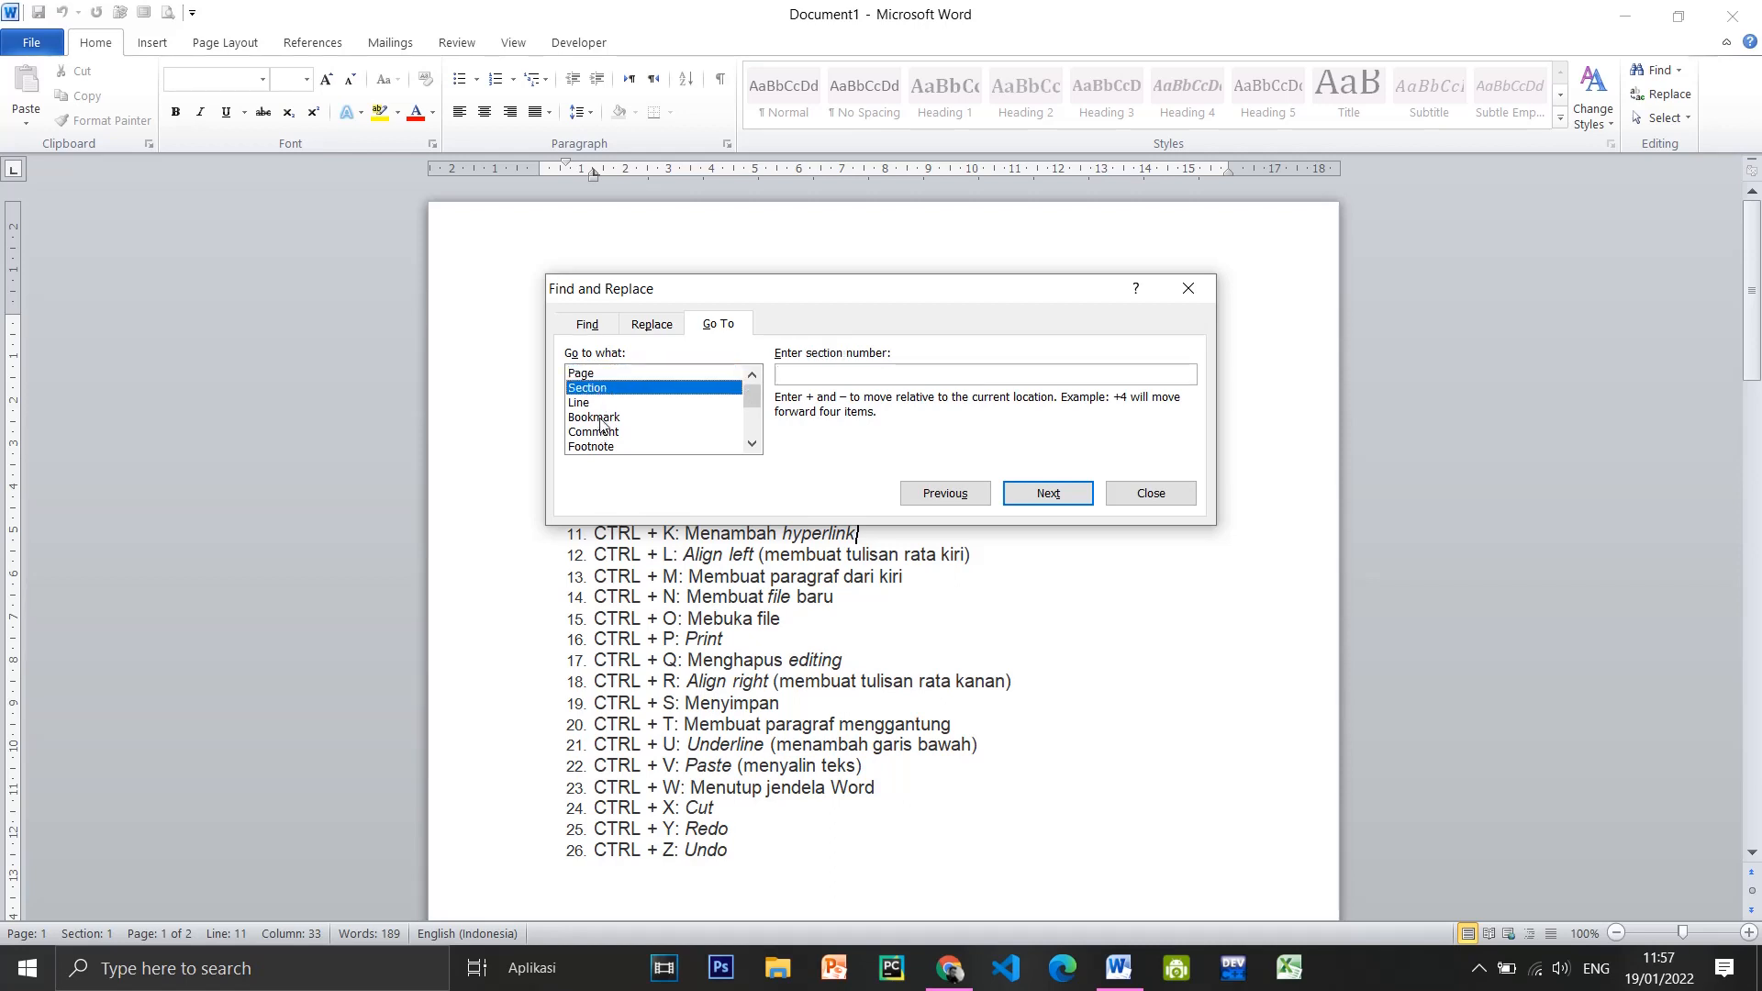
{"action": "left_click", "coordinate": [601, 418]}
{"action": "scroll", "coordinate": [632, 450], "scroll_direction": "down", "scroll_amount": 3}
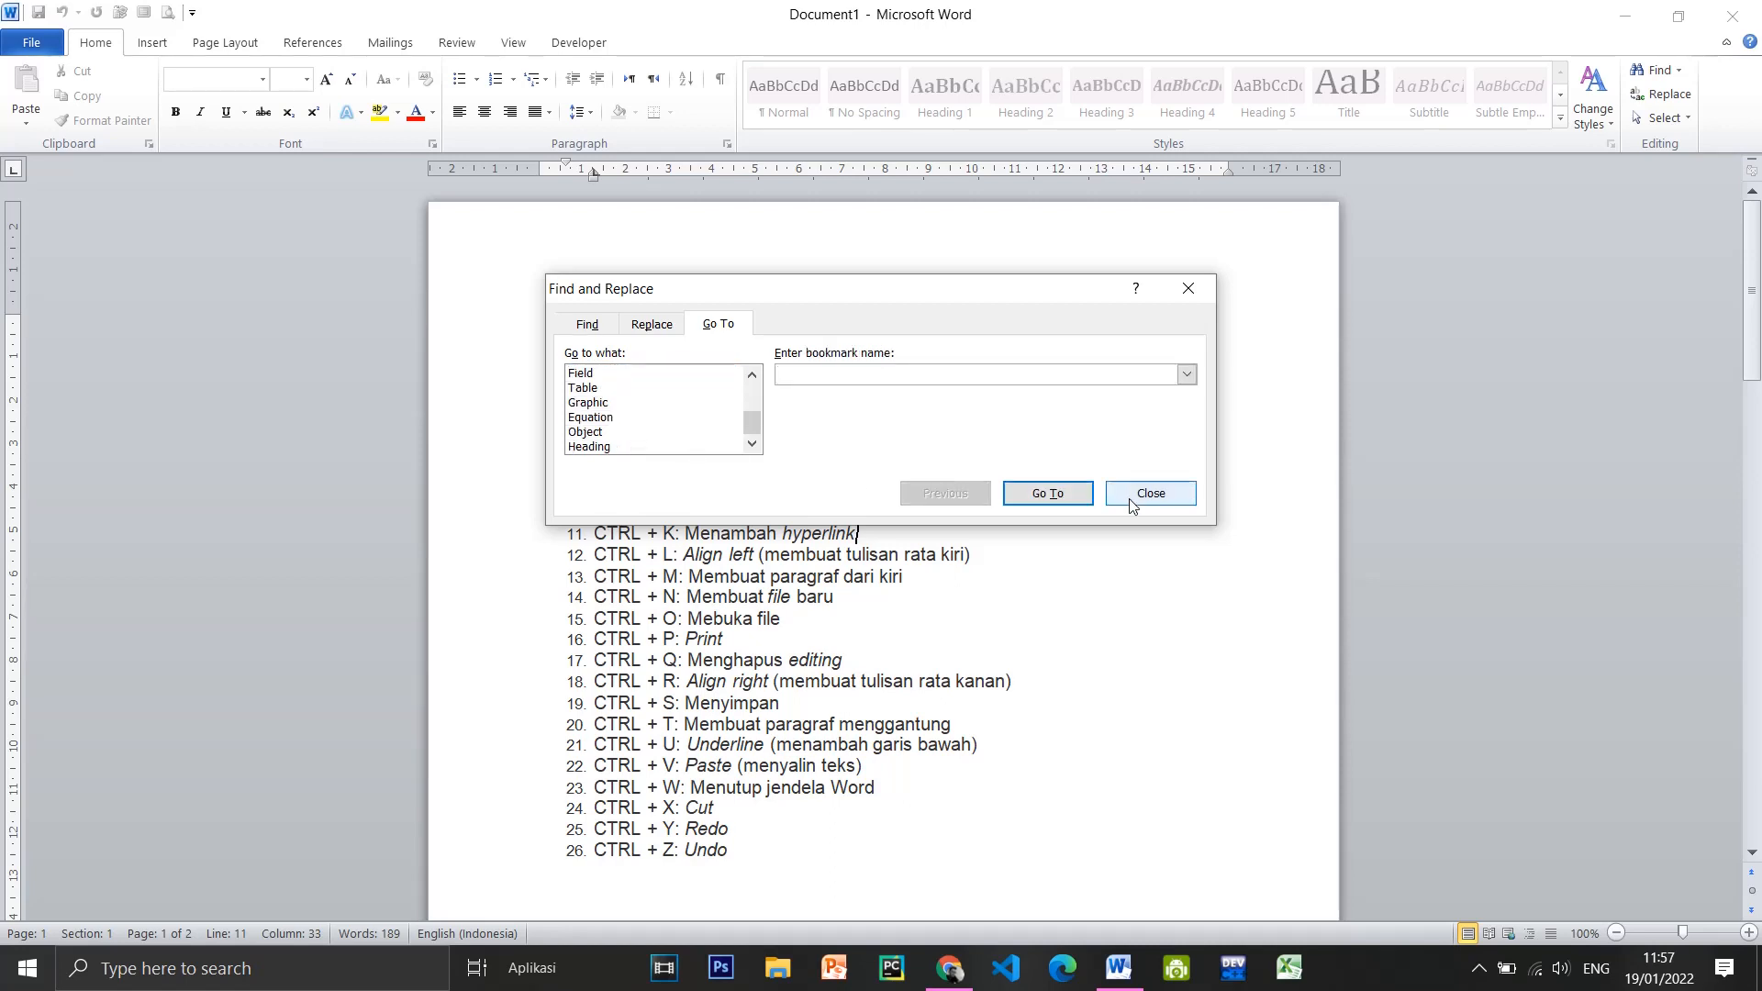
{"action": "left_click", "coordinate": [1171, 495]}
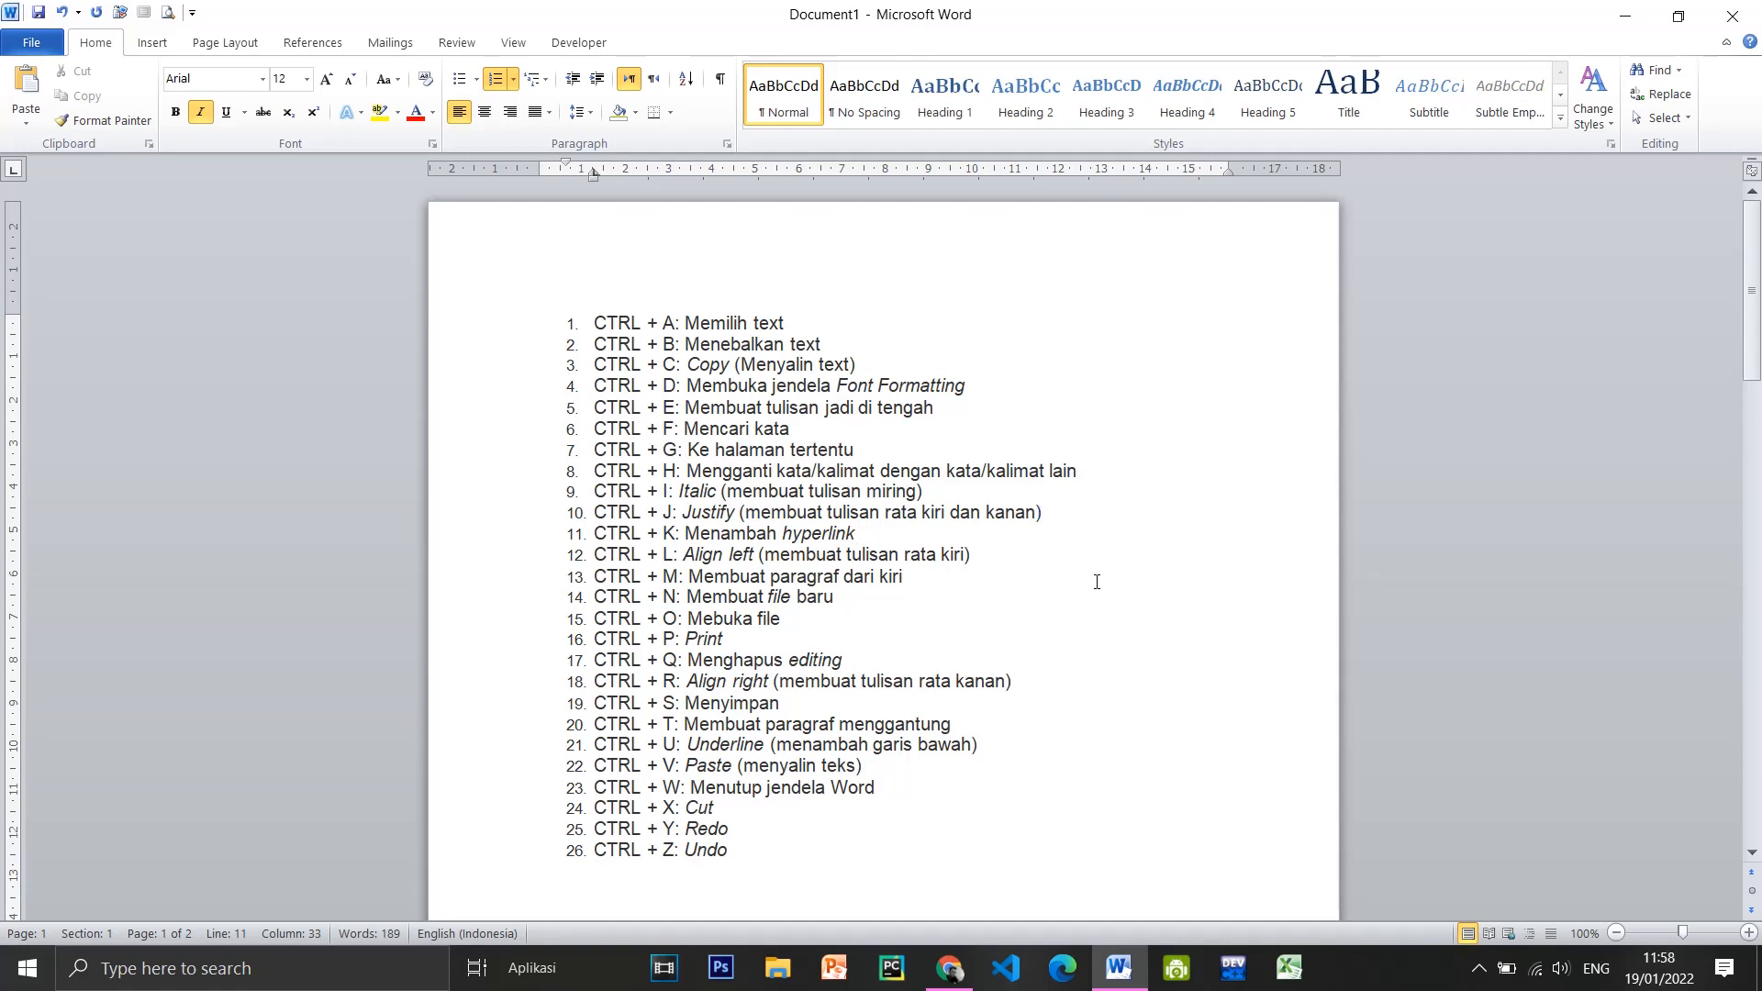
Open Find and Replace for a text replacement and set the text to find to "Tulisan"
{"action": "key", "text": "ctrl+f"}
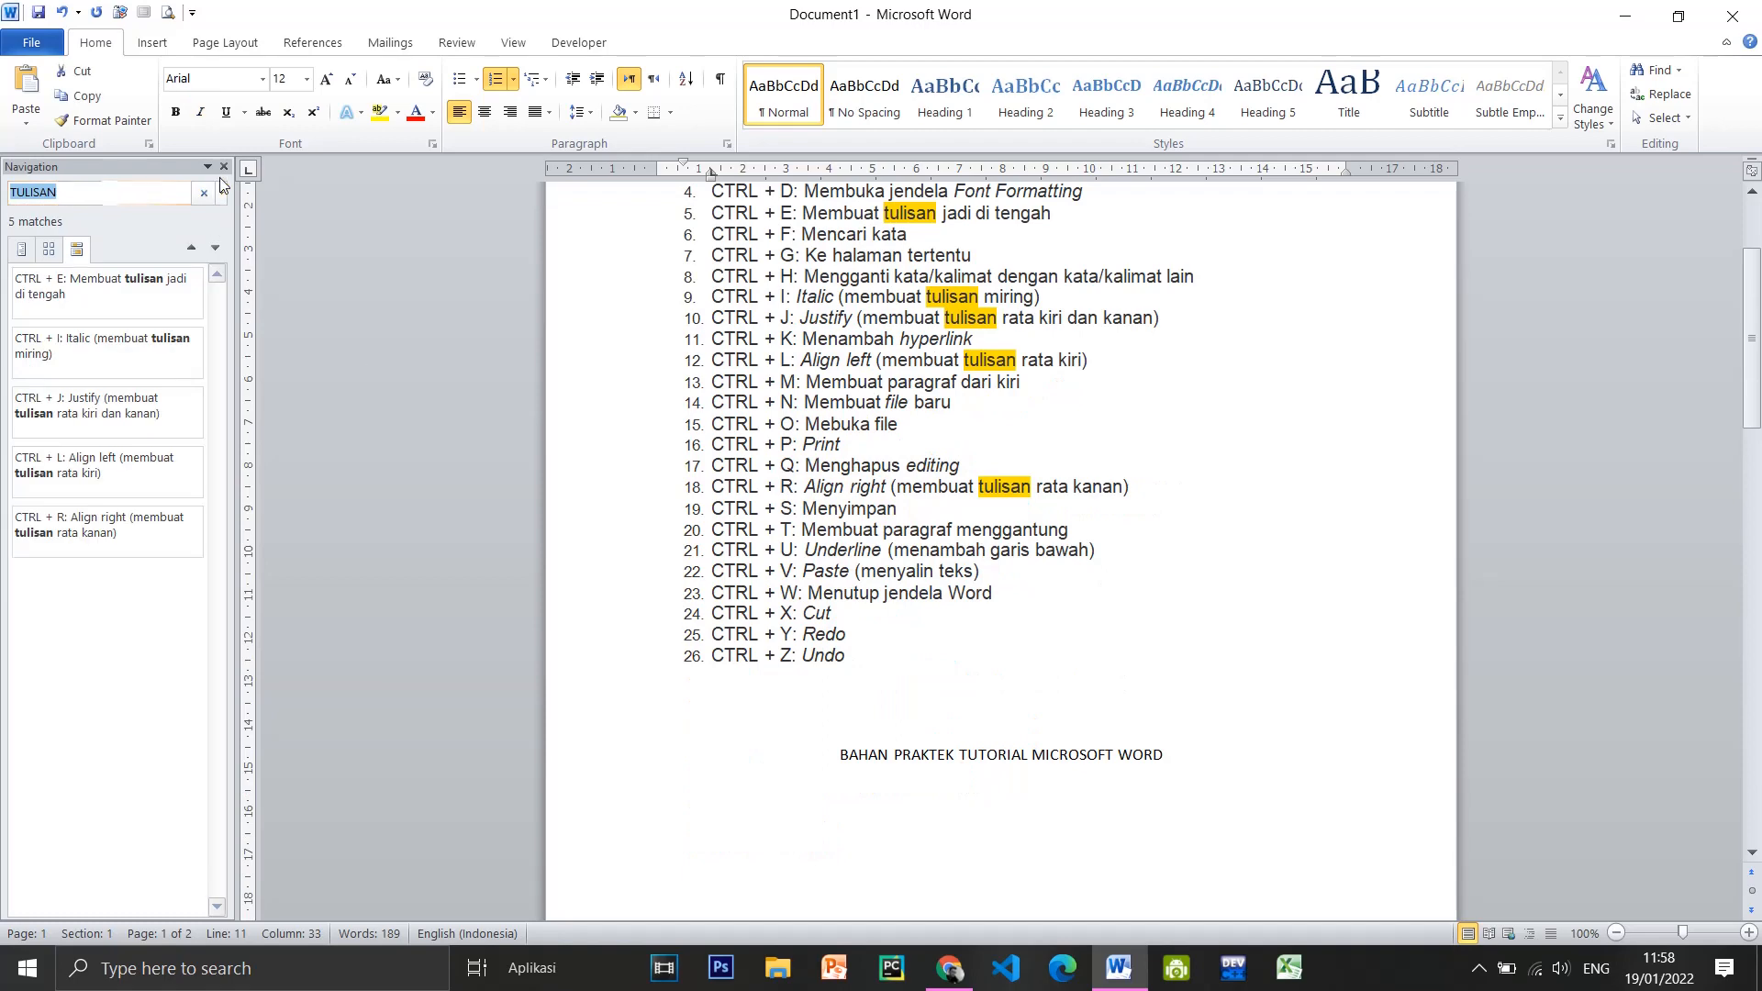
{"action": "left_click", "coordinate": [223, 167]}
{"action": "key", "text": "ctrl+h"}
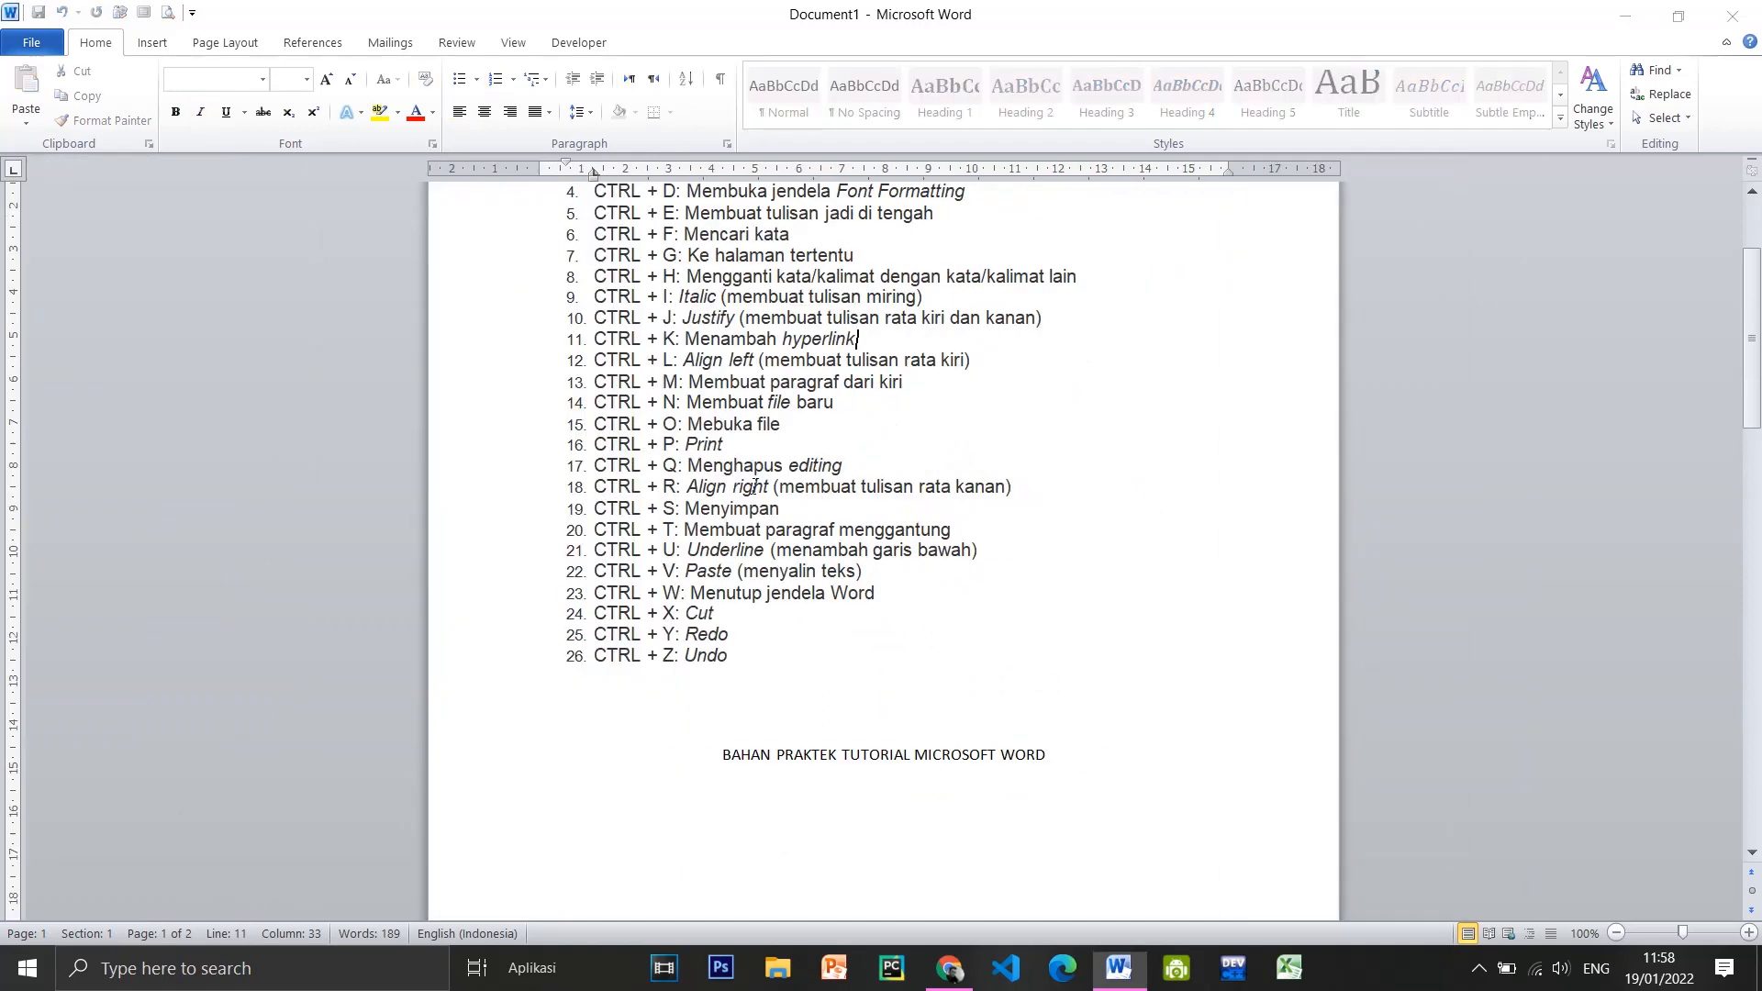
{"action": "left_click", "coordinate": [721, 129]}
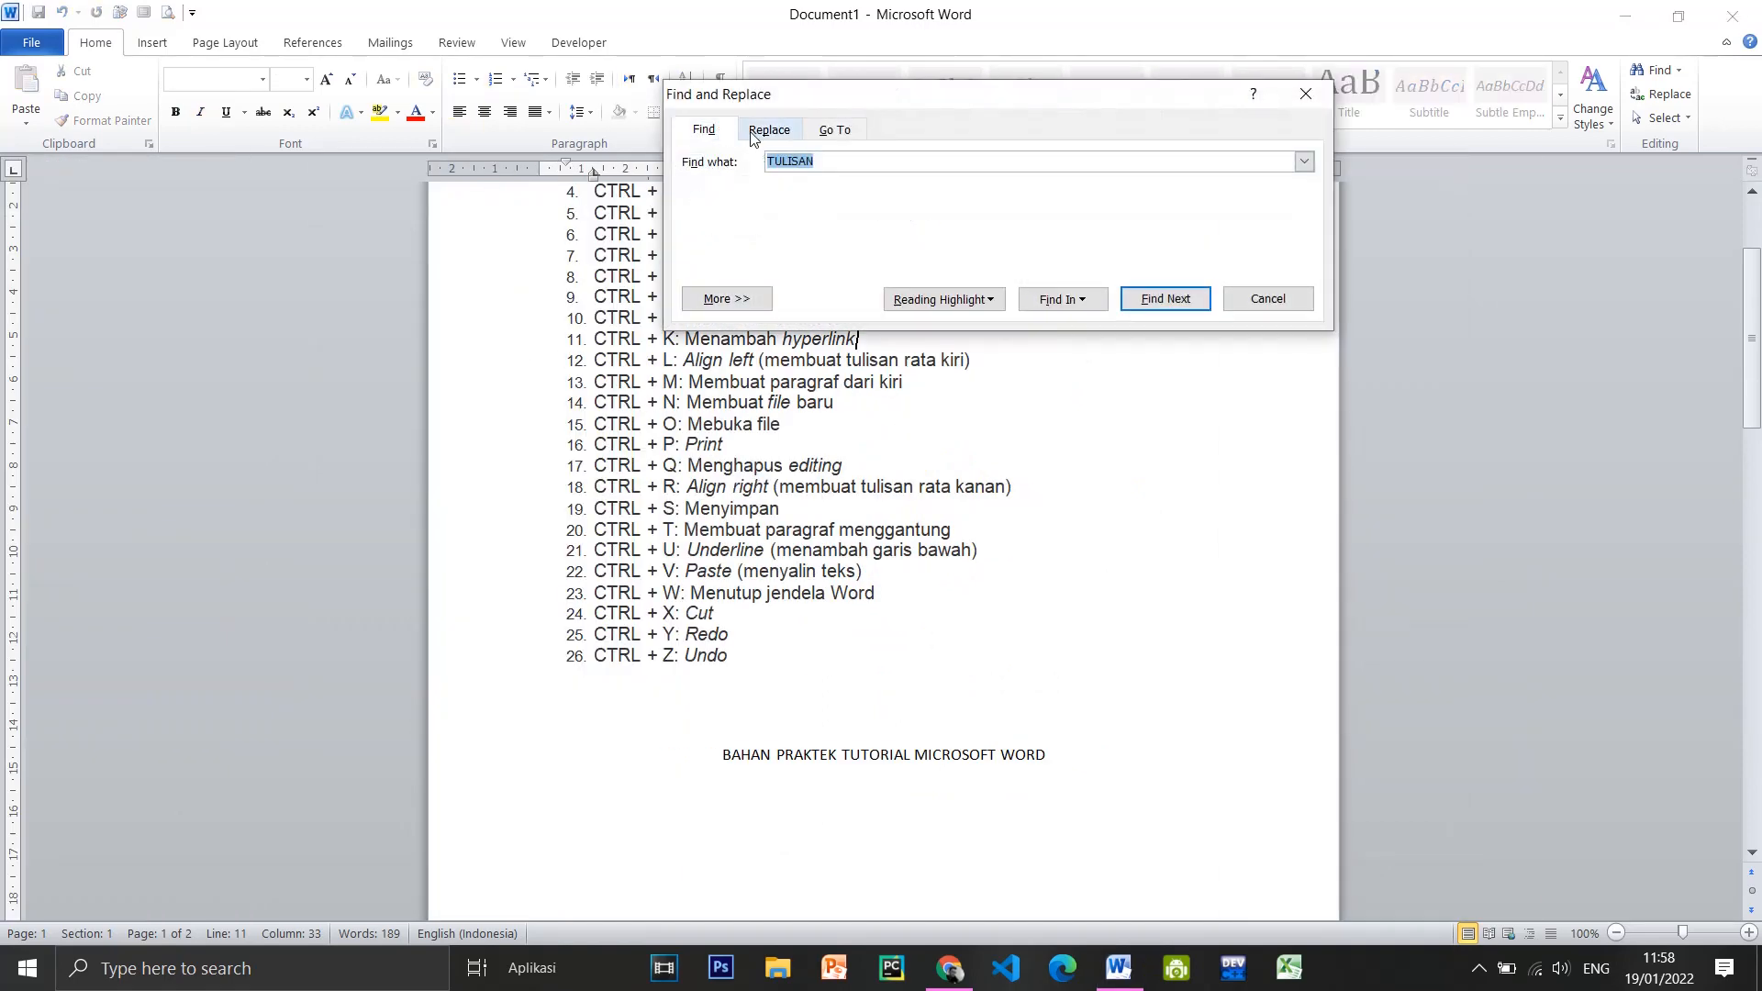
{"action": "left_click", "coordinate": [781, 136]}
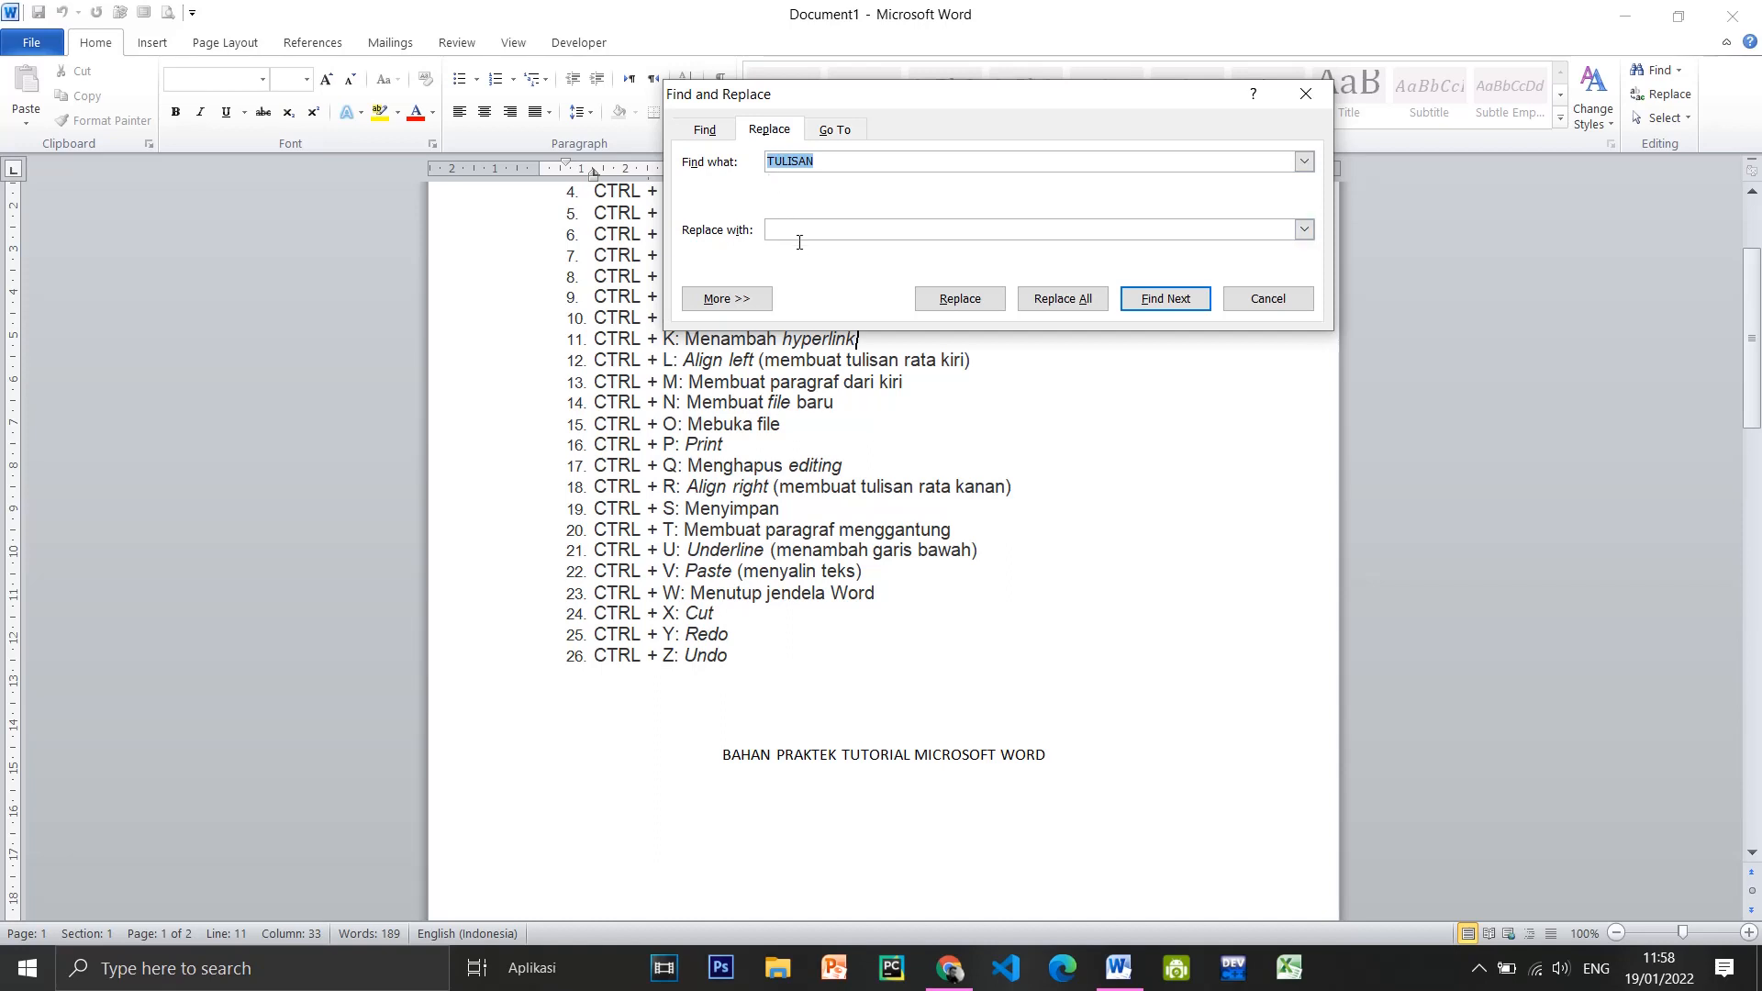
{"action": "left_click", "coordinate": [818, 160]}
{"action": "key", "text": "BackSpace"}
{"action": "key", "text": "BackSpace"}
{"action": "key", "text": "BackSpace"}
{"action": "key", "text": "BackSpace"}
{"action": "key", "text": "BackSpace"}
{"action": "key", "text": "BackSpace"}
{"action": "key", "text": "BackSpace"}
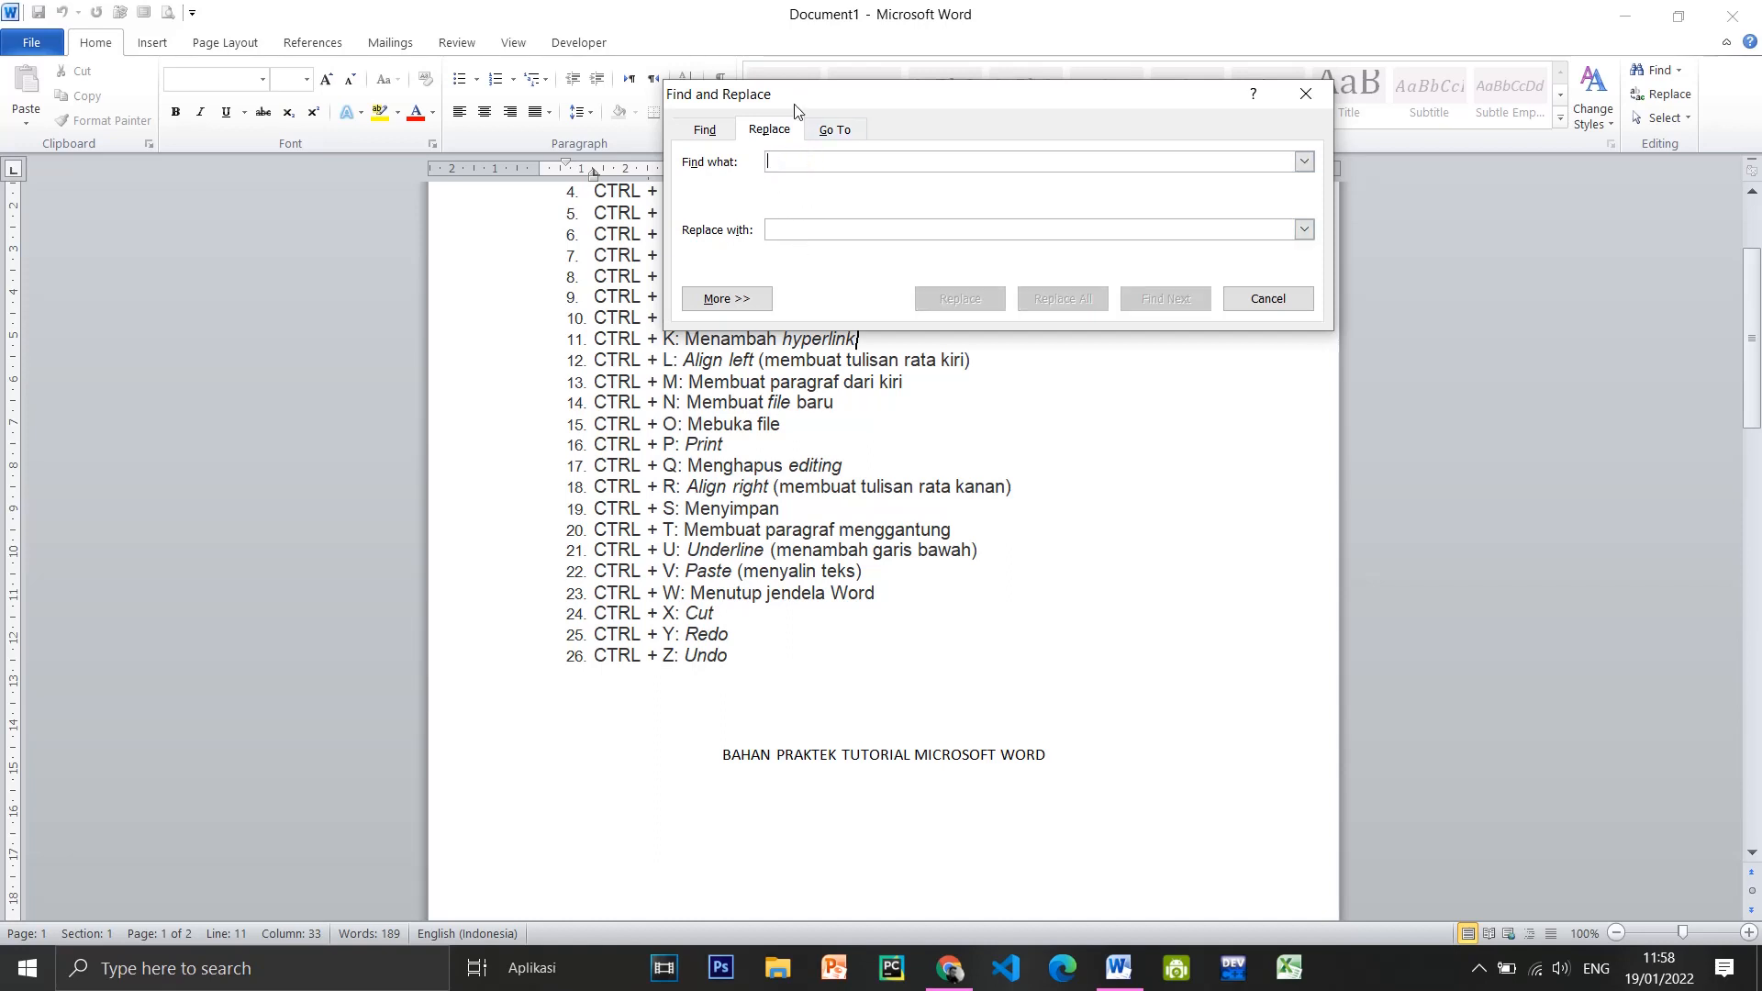
{"action": "type", "text": "TULISAN"}
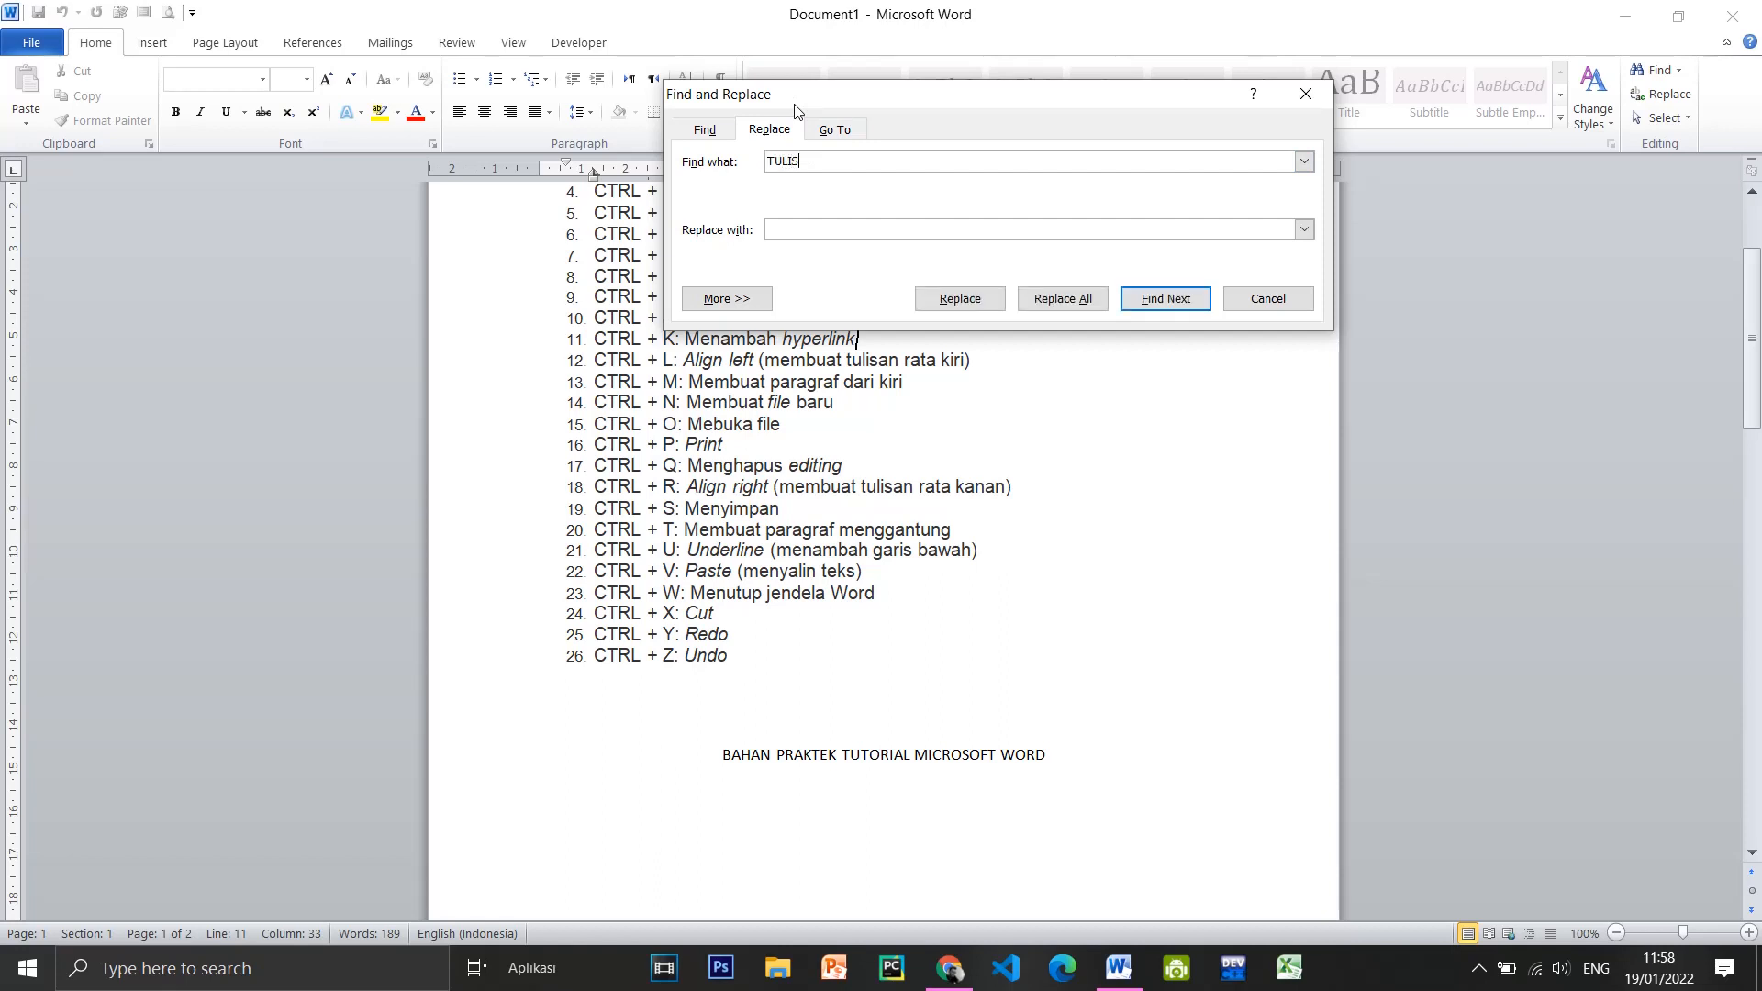
{"action": "key", "text": "BackSpace"}
{"action": "key", "text": "BackSpace"}
{"action": "key", "text": "BackSpace"}
{"action": "key", "text": "BackSpace"}
{"action": "key", "text": "BackSpace"}
{"action": "key", "text": "BackSpace"}
{"action": "type", "text": "ulisan"}
Replace all occurrences of "Tulisan" with "kalimat", close the dialog and check the changed words in the list
{"action": "type", "text": "kalimat"}
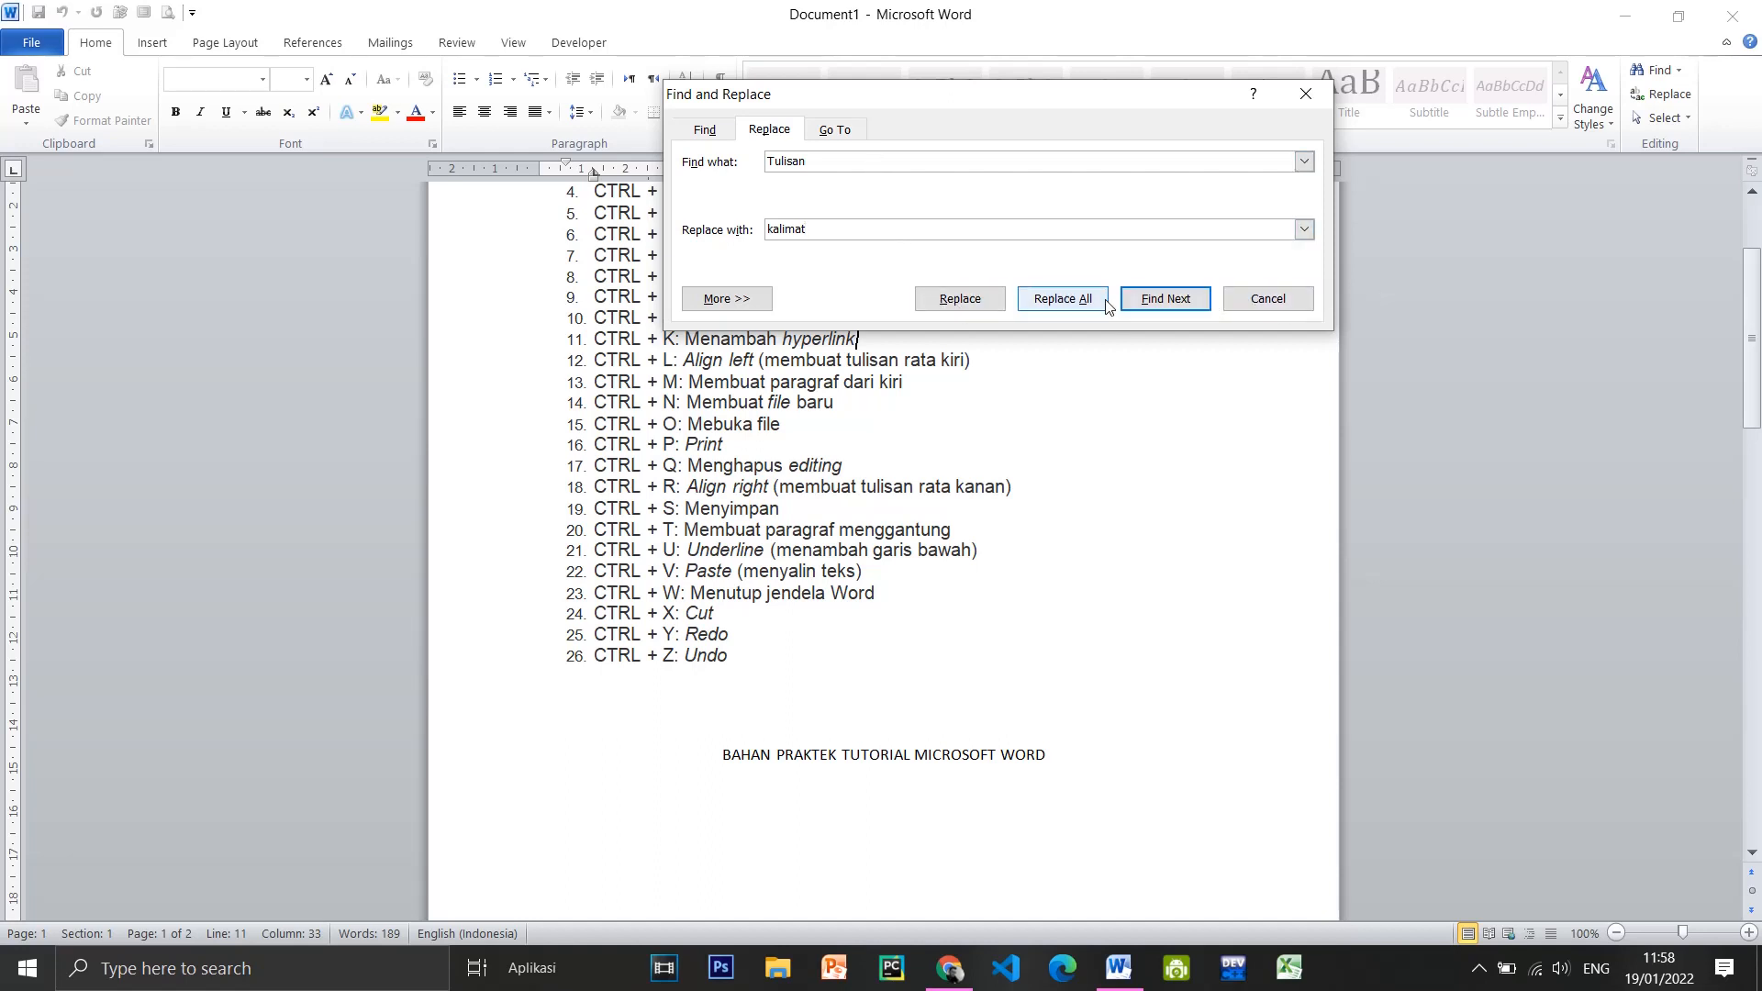
{"action": "left_click", "coordinate": [1062, 299]}
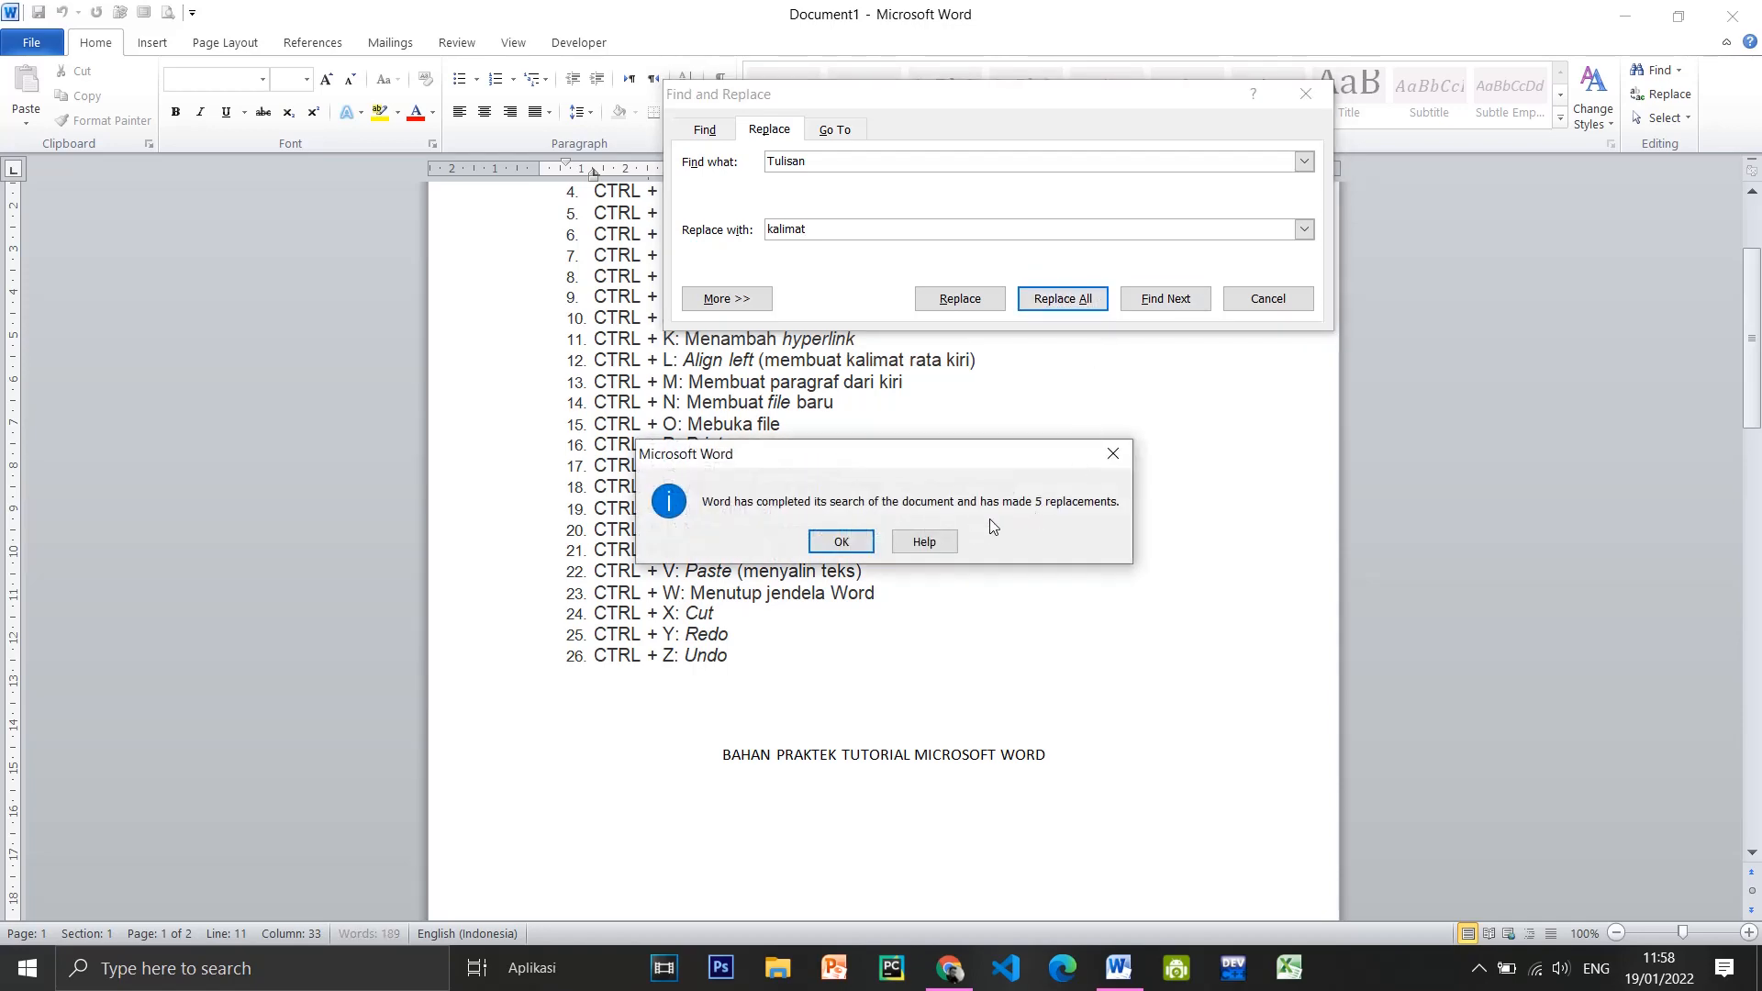
{"action": "left_click", "coordinate": [859, 548]}
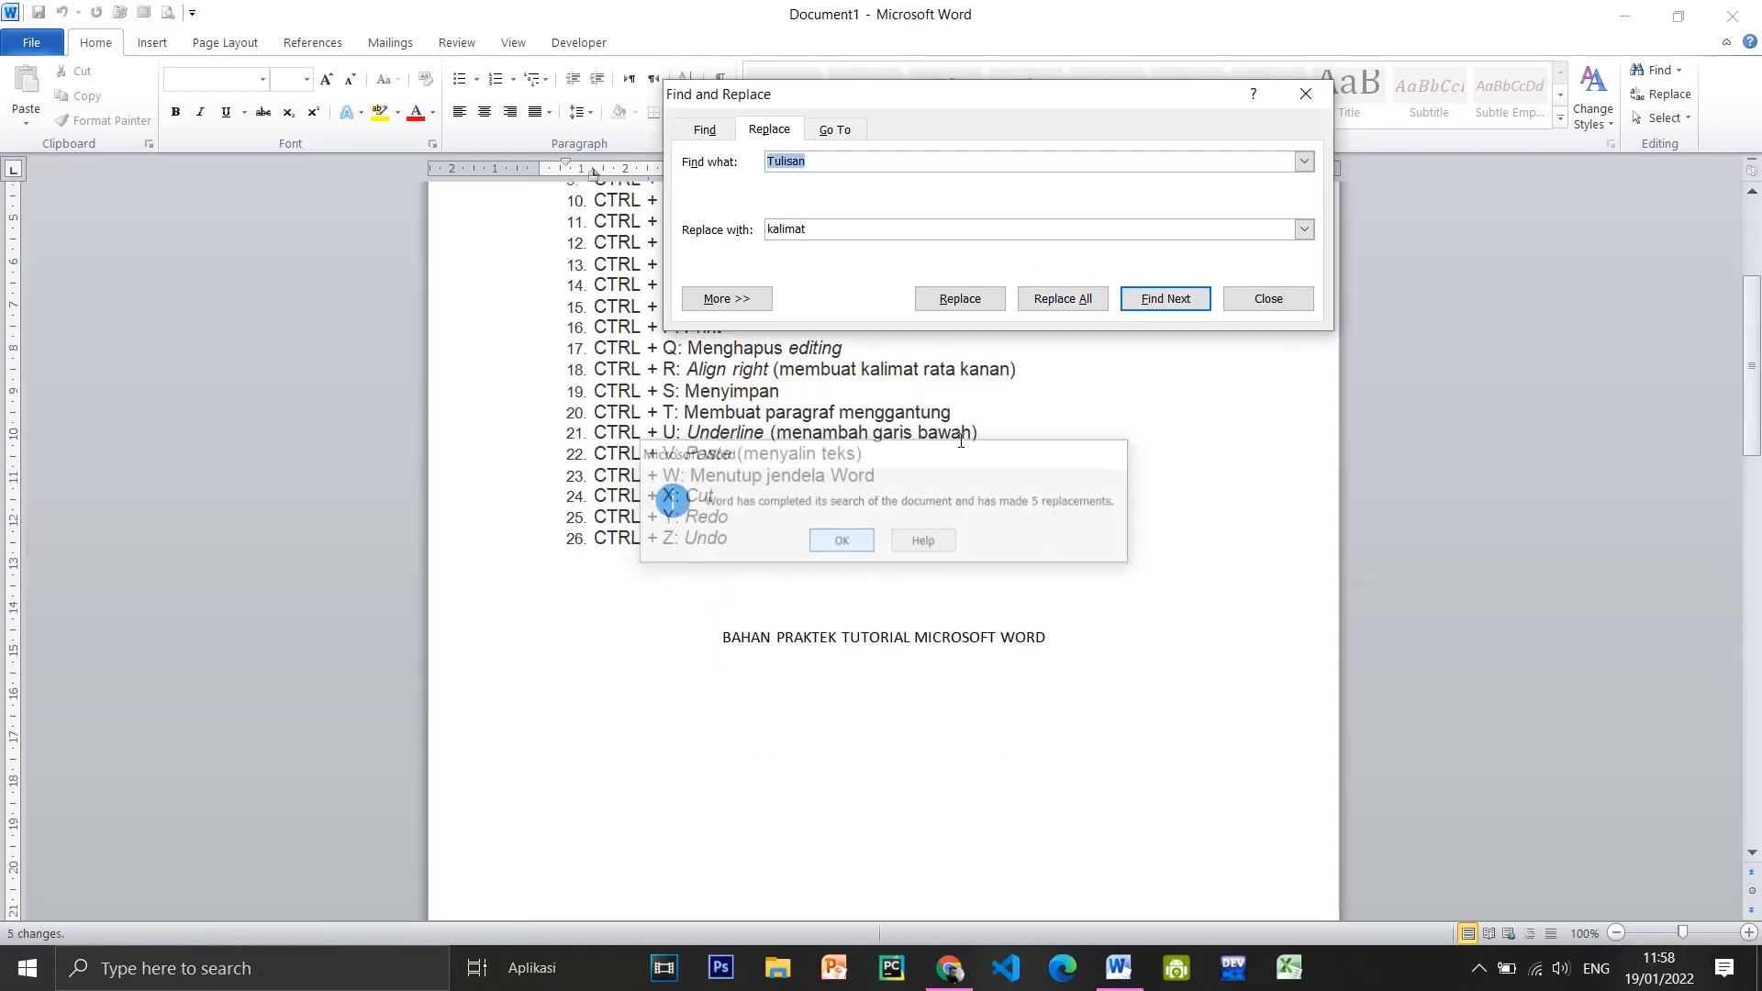
{"action": "left_click", "coordinate": [1268, 298]}
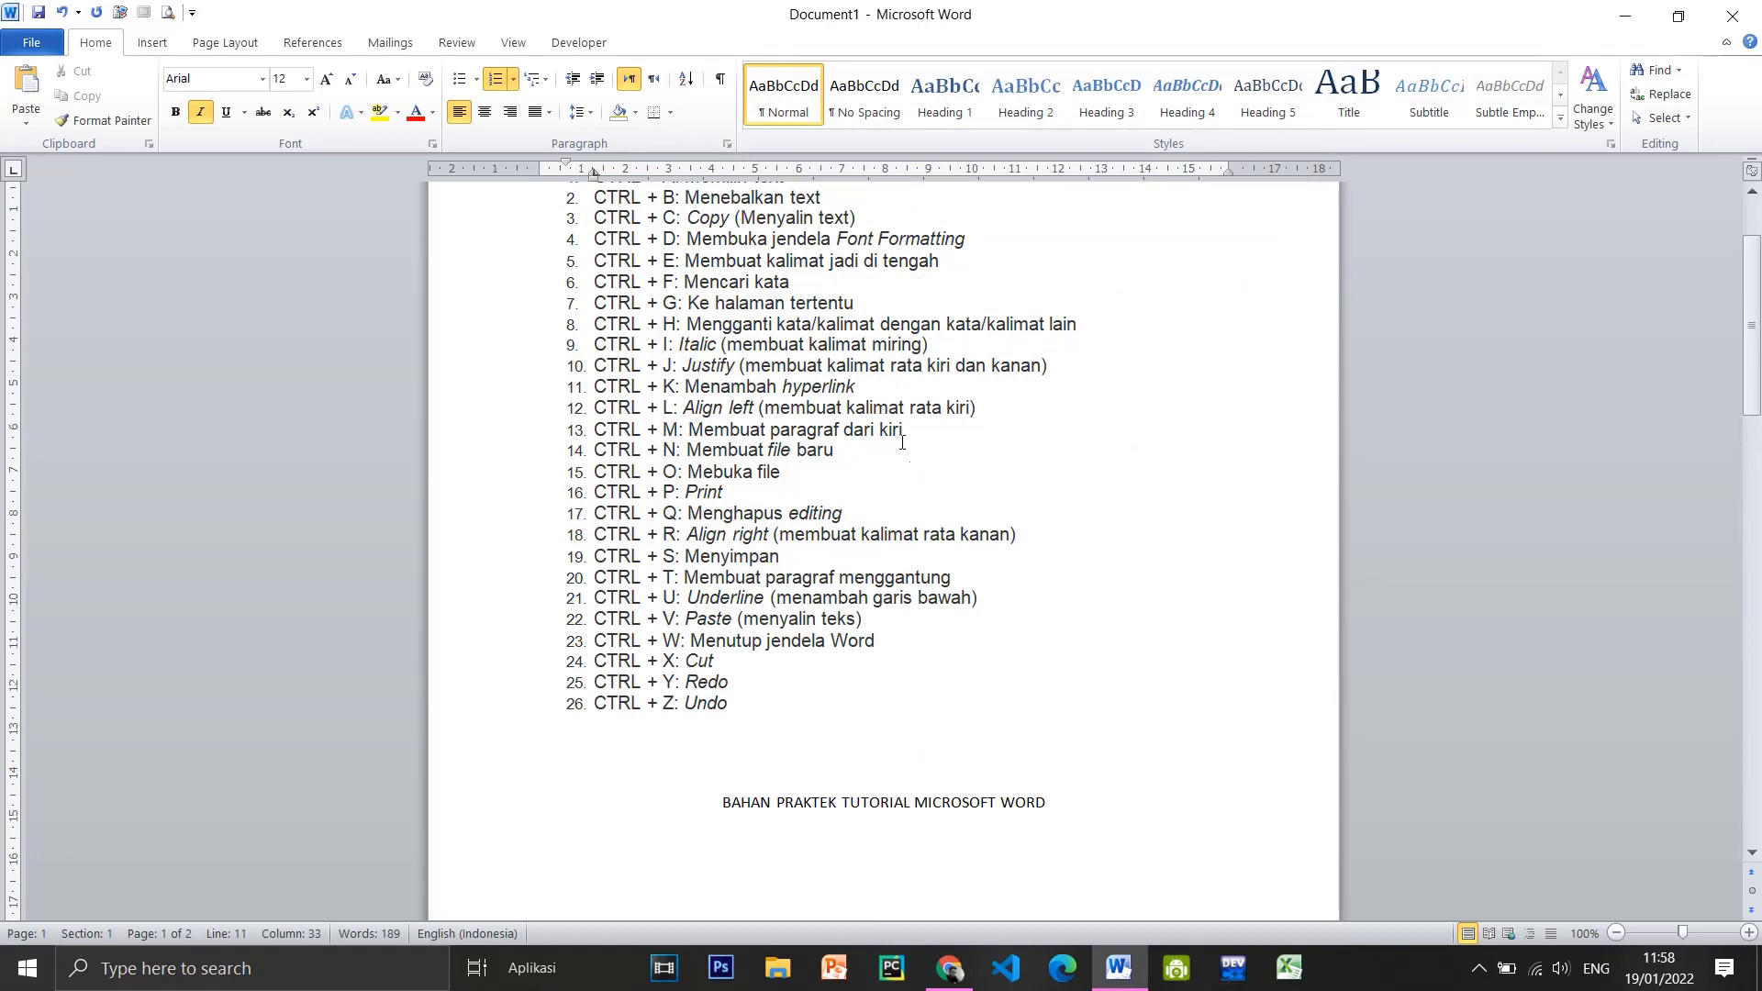
{"action": "left_click", "coordinate": [876, 410]}
{"action": "scroll", "coordinate": [918, 420], "scroll_direction": "up", "scroll_amount": 3}
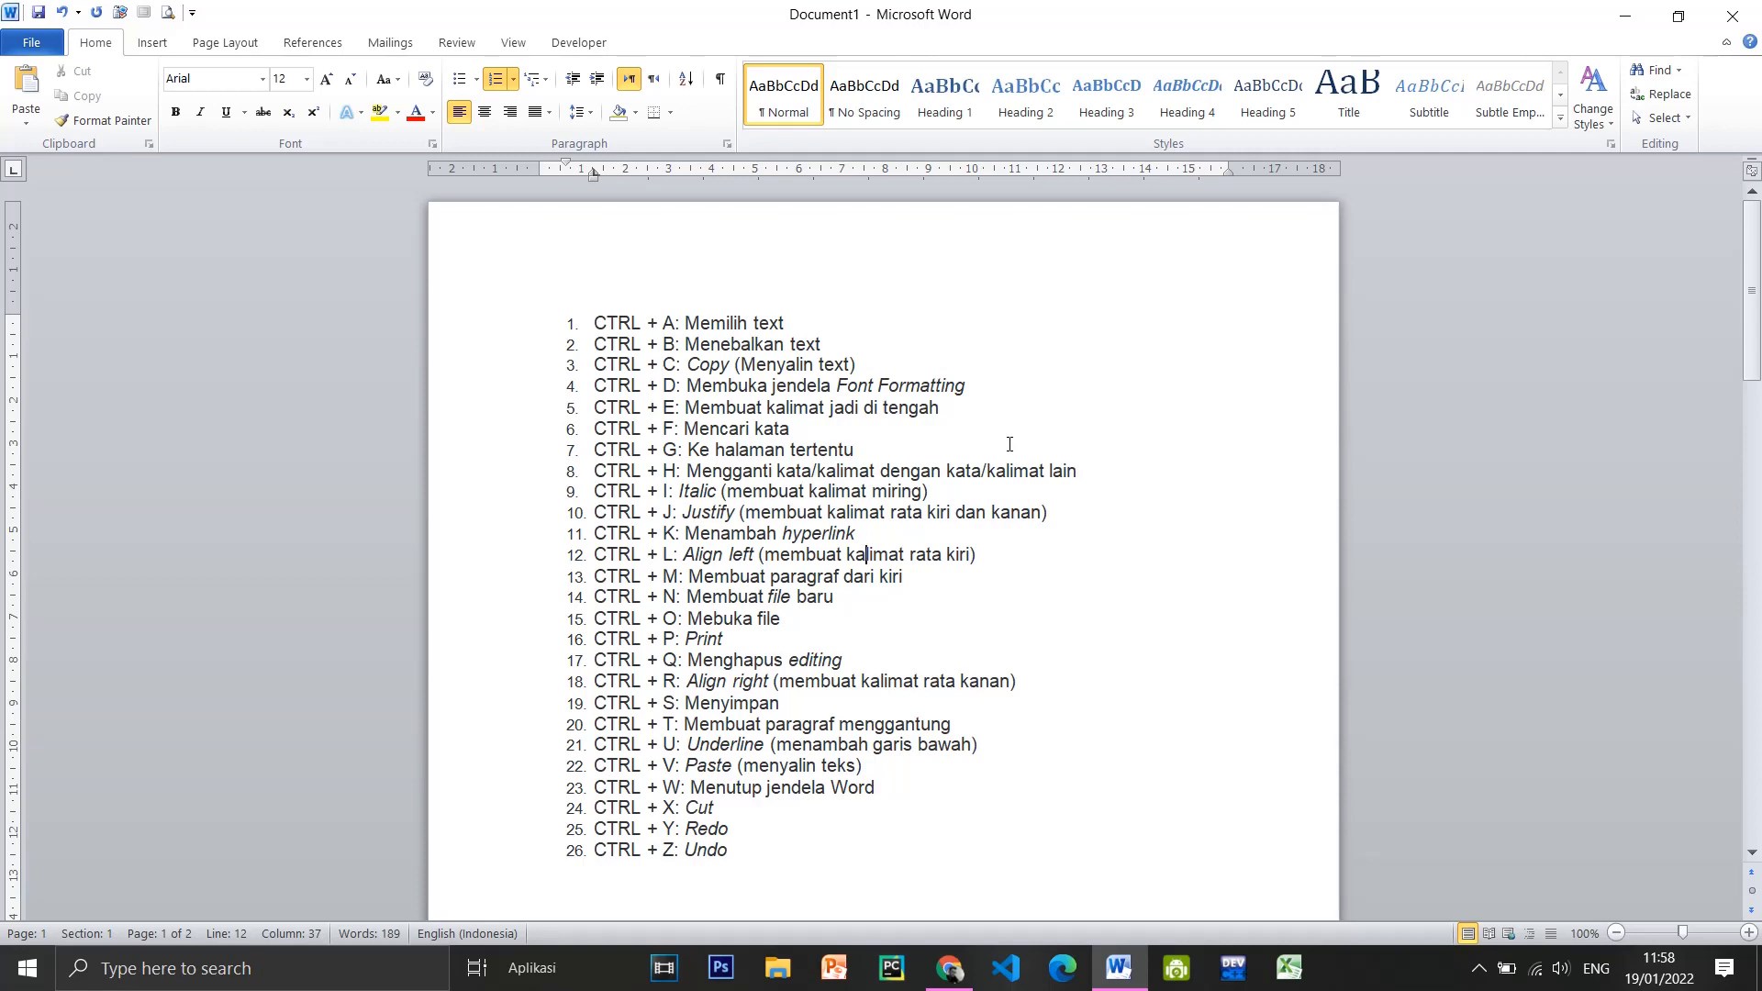
{"action": "scroll", "coordinate": [1009, 445], "scroll_direction": "down", "scroll_amount": 4}
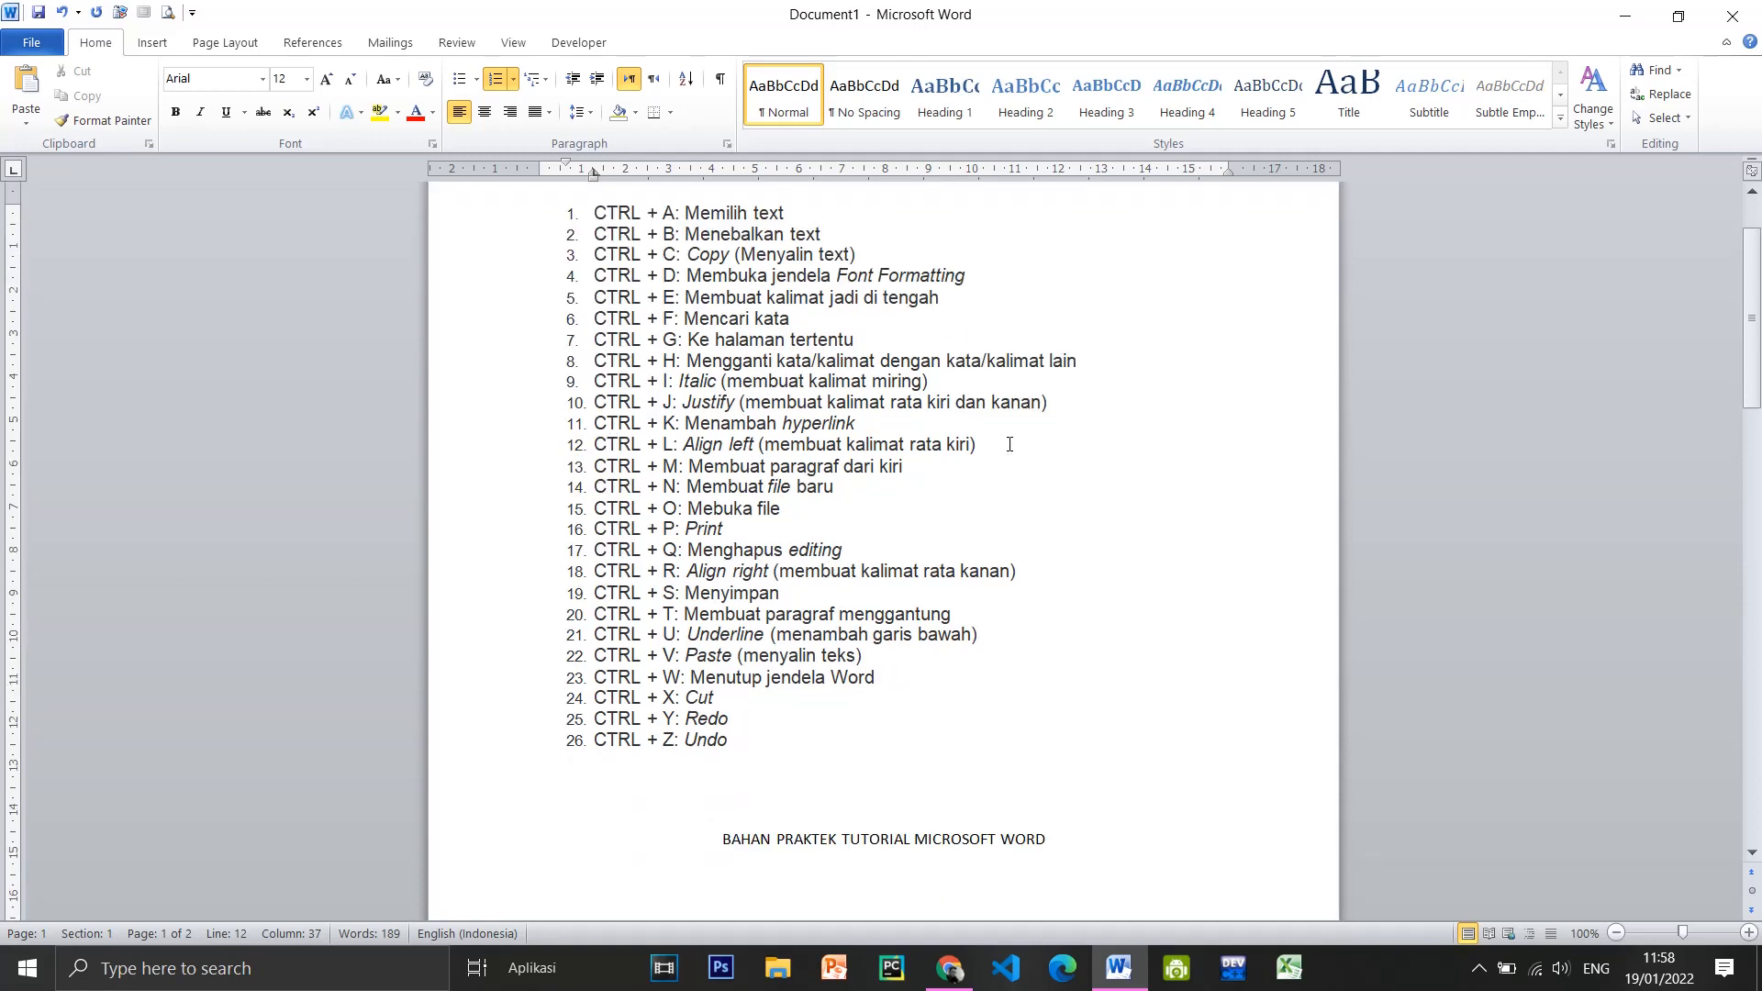
Make "PRAKTEK TUTORIAL MICROSOFT WORD" in the practice line italic and underlined, and undo the underline
{"action": "left_click_drag", "start_coordinate": [1056, 737], "coordinate": [789, 727]}
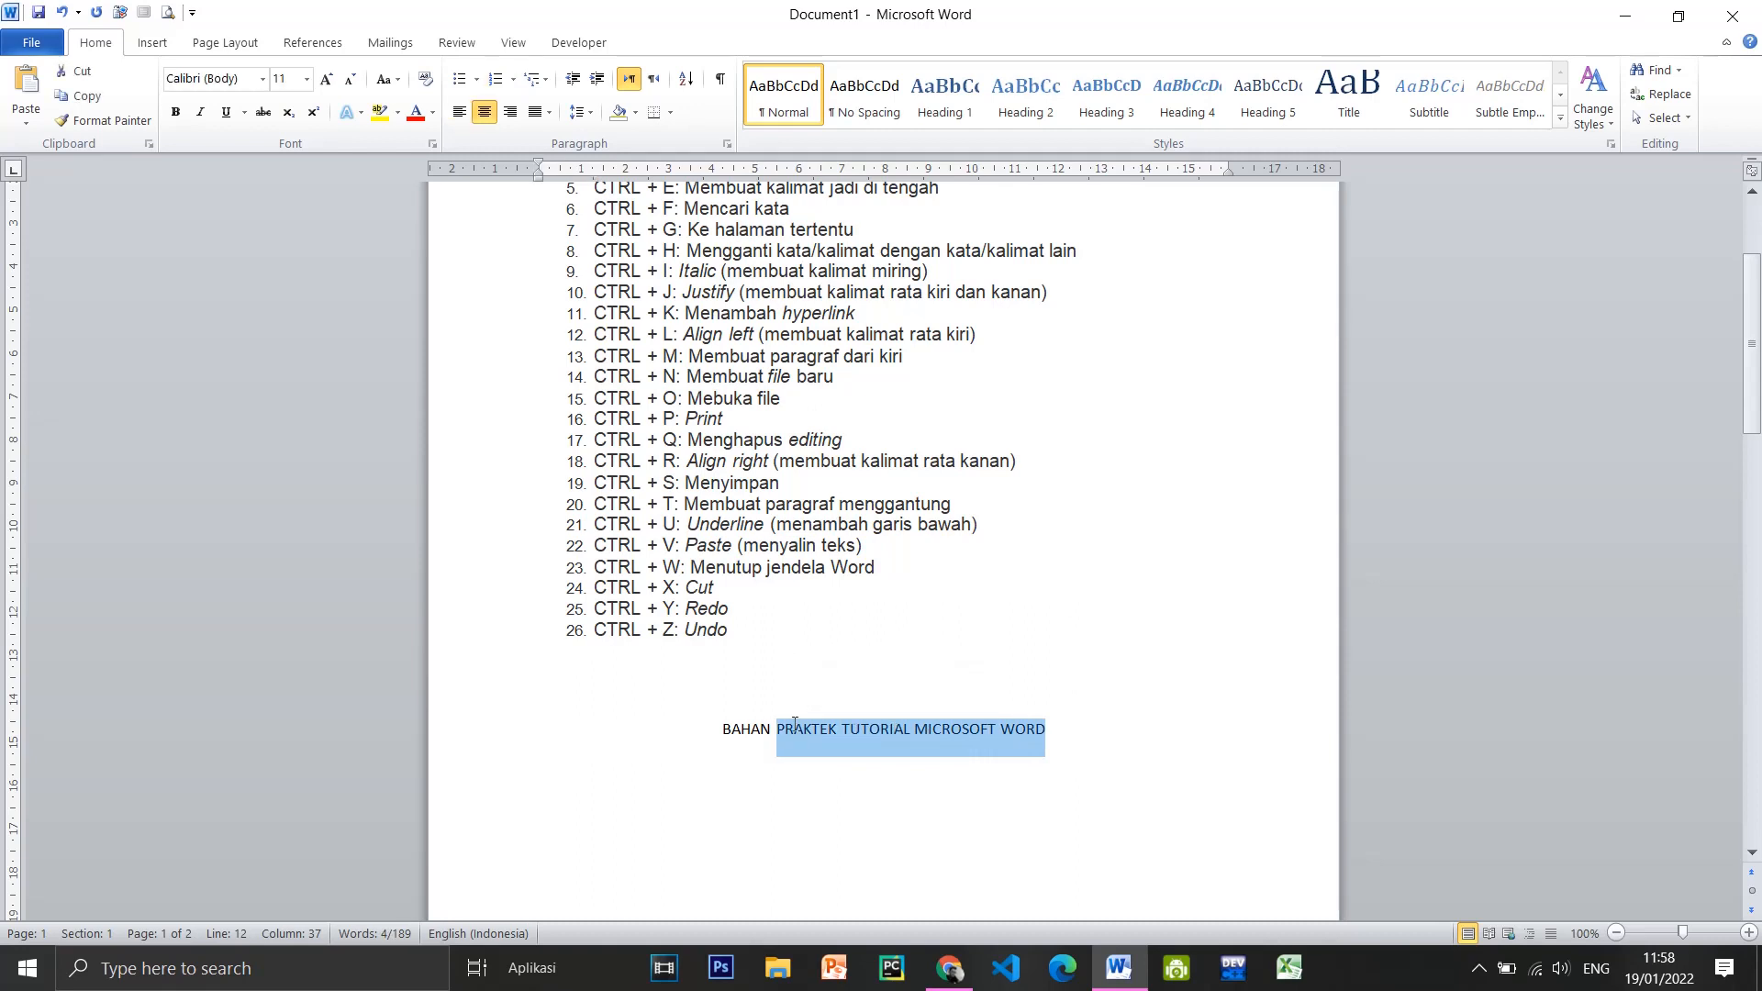
{"action": "key", "text": "ctrl+i"}
{"action": "key", "text": "ctrl+u"}
{"action": "left_click", "coordinate": [1083, 759]}
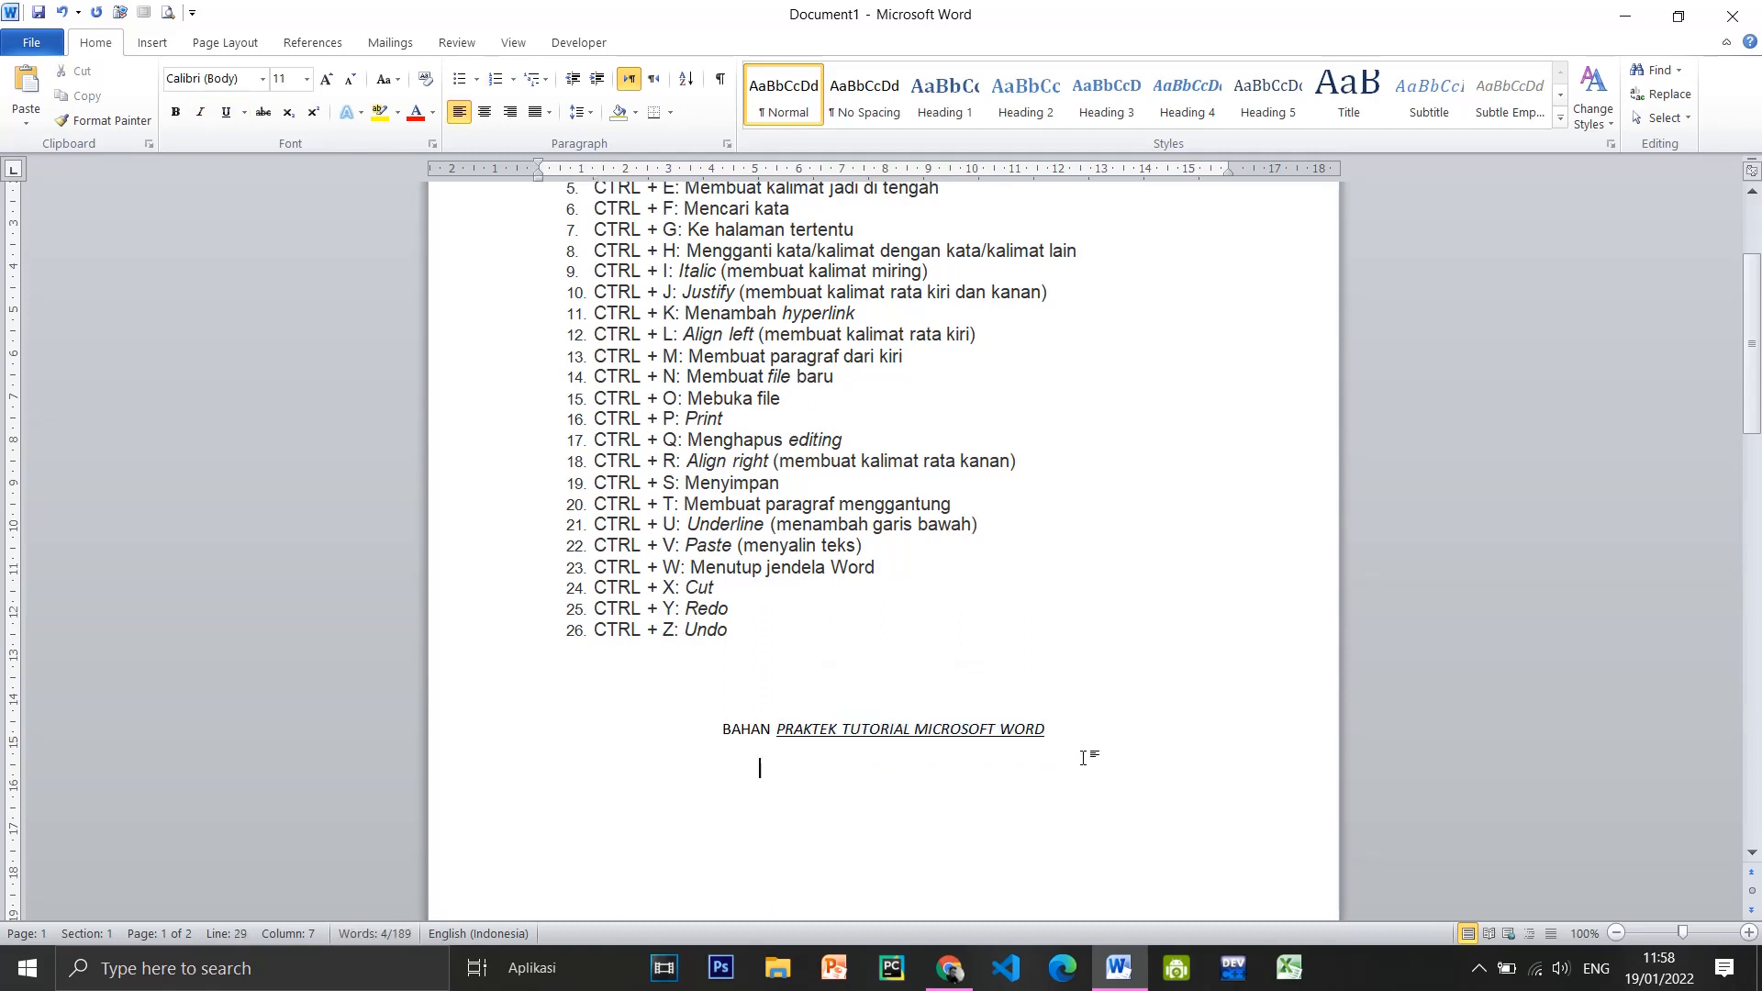
{"action": "key", "text": "ctrl+z"}
{"action": "left_click_drag", "start_coordinate": [1065, 731], "coordinate": [777, 731]}
{"action": "left_click", "coordinate": [1131, 753]}
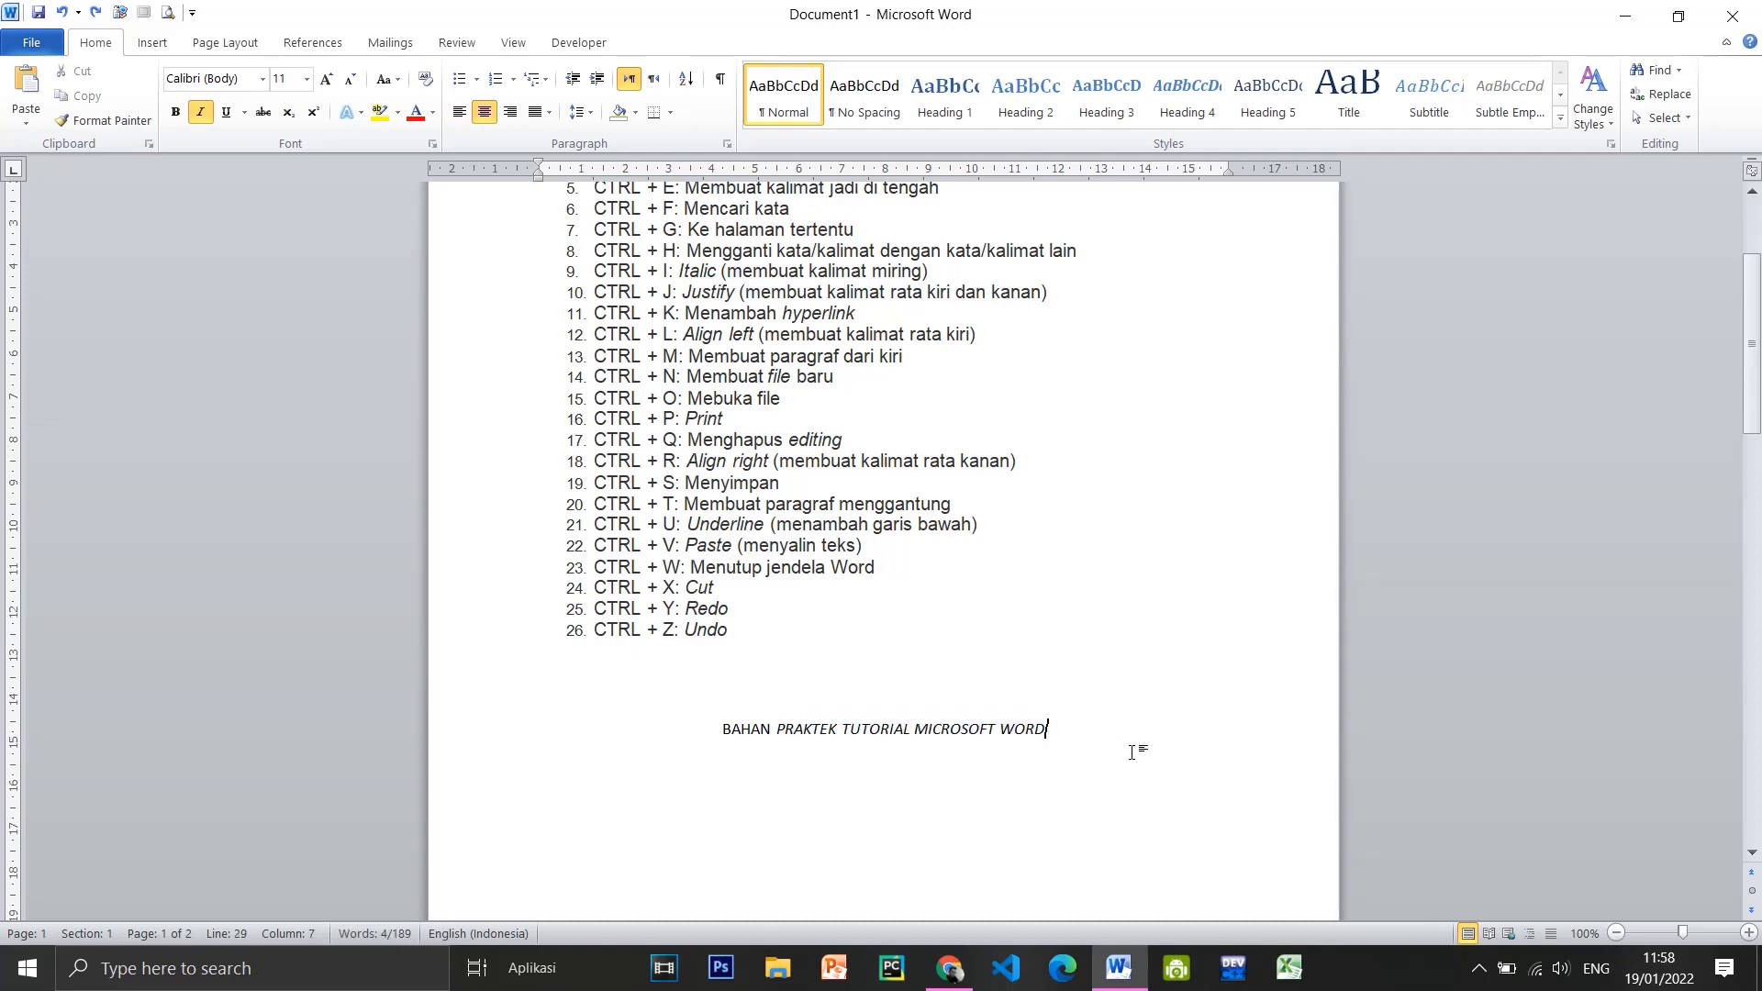
Justify list items 2 to 26, look through the available justification variants, and clear the selection
{"action": "scroll", "coordinate": [1129, 734], "scroll_direction": "up", "scroll_amount": 4}
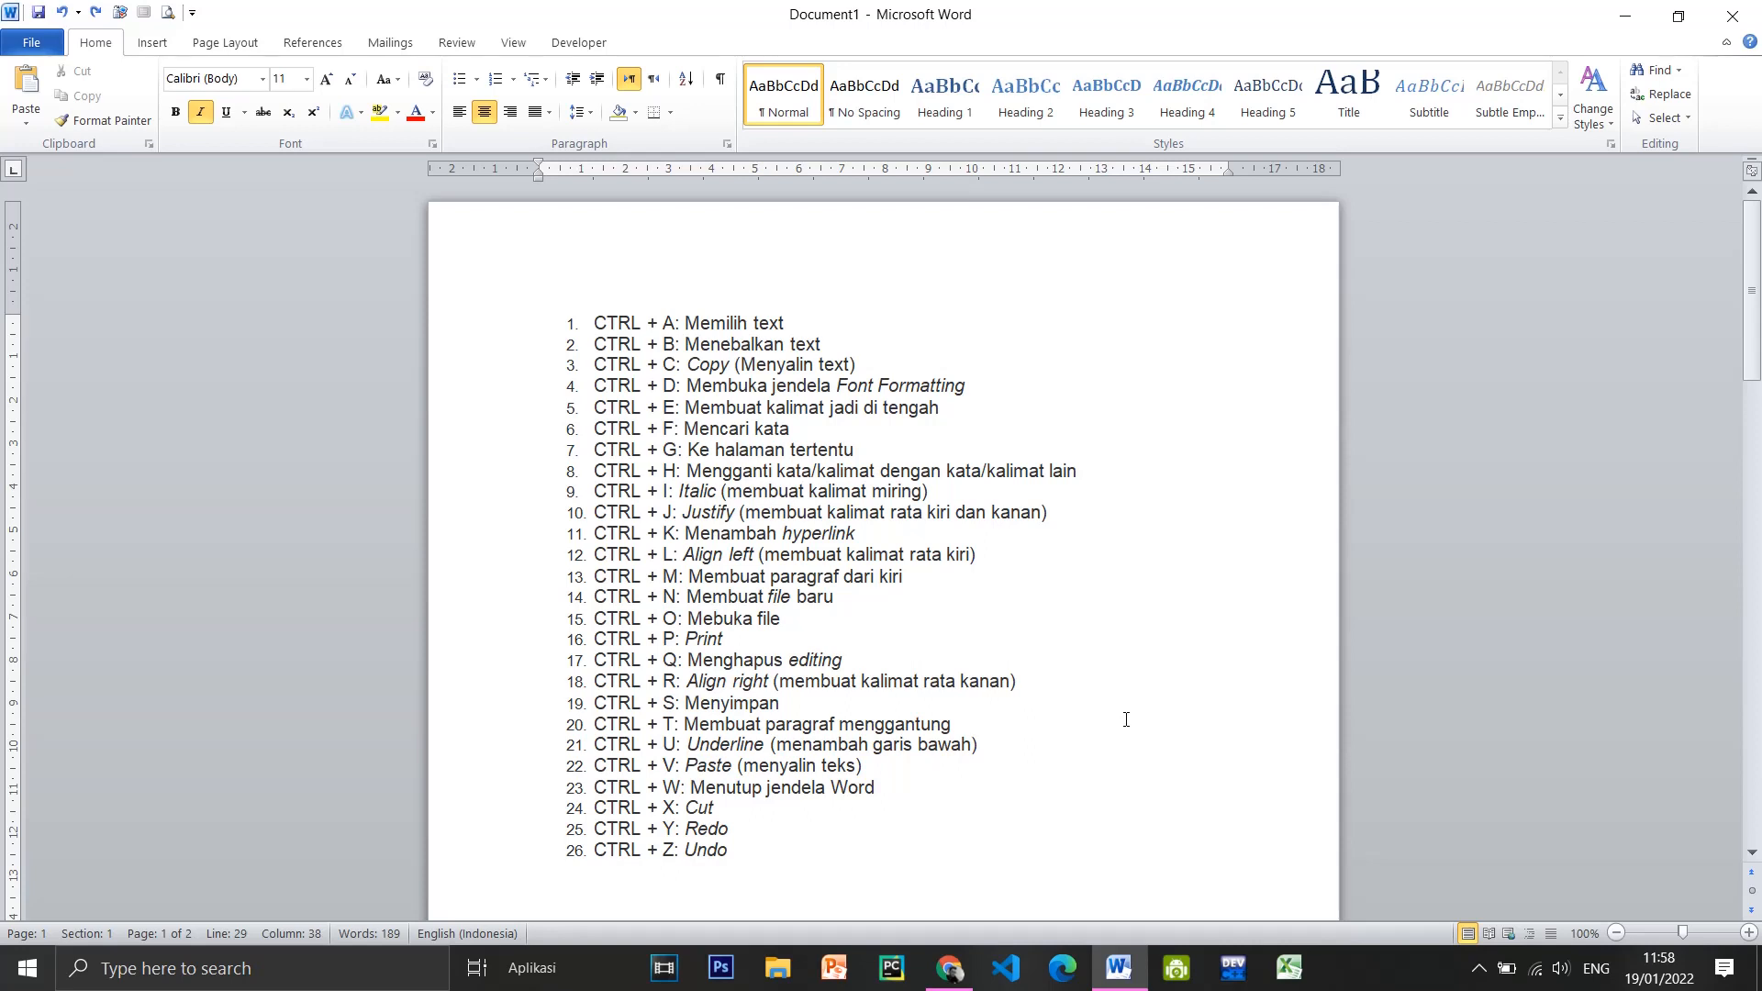
{"action": "scroll", "coordinate": [1126, 720], "scroll_direction": "down", "scroll_amount": 2}
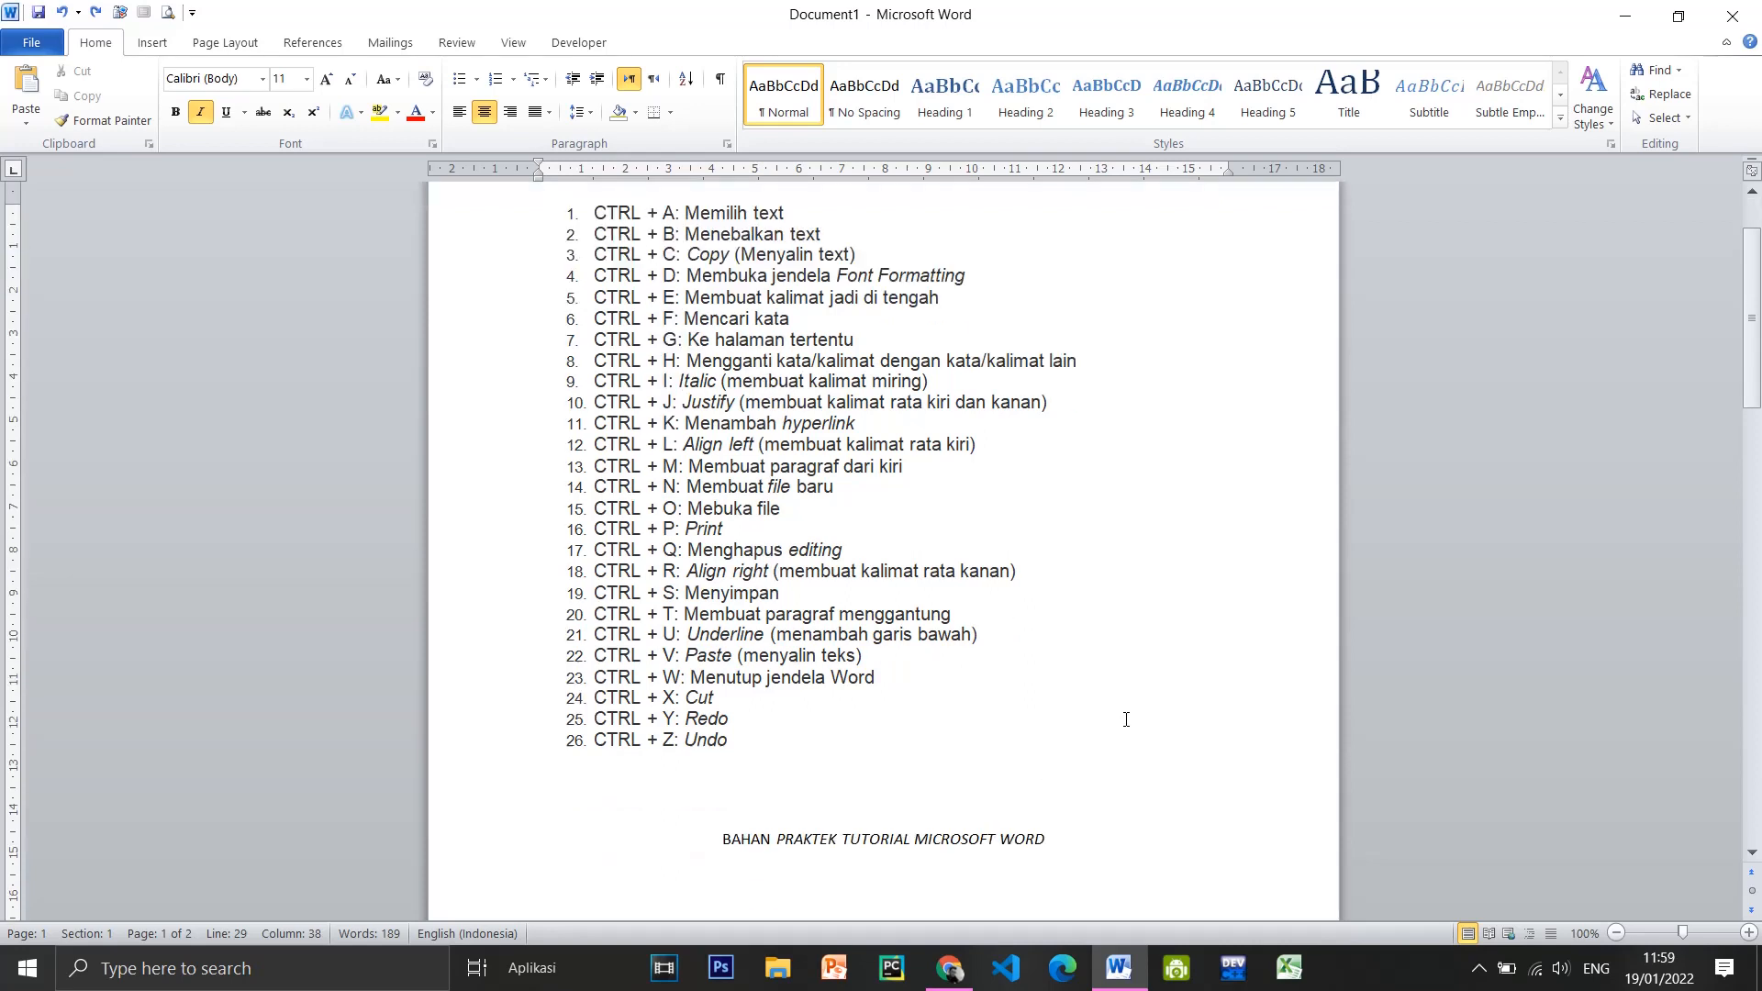
{"action": "scroll", "coordinate": [1126, 720], "scroll_direction": "up", "scroll_amount": 2}
{"action": "scroll", "coordinate": [1126, 719], "scroll_direction": "down", "scroll_amount": 3}
{"action": "scroll", "coordinate": [1126, 720], "scroll_direction": "up", "scroll_amount": 3}
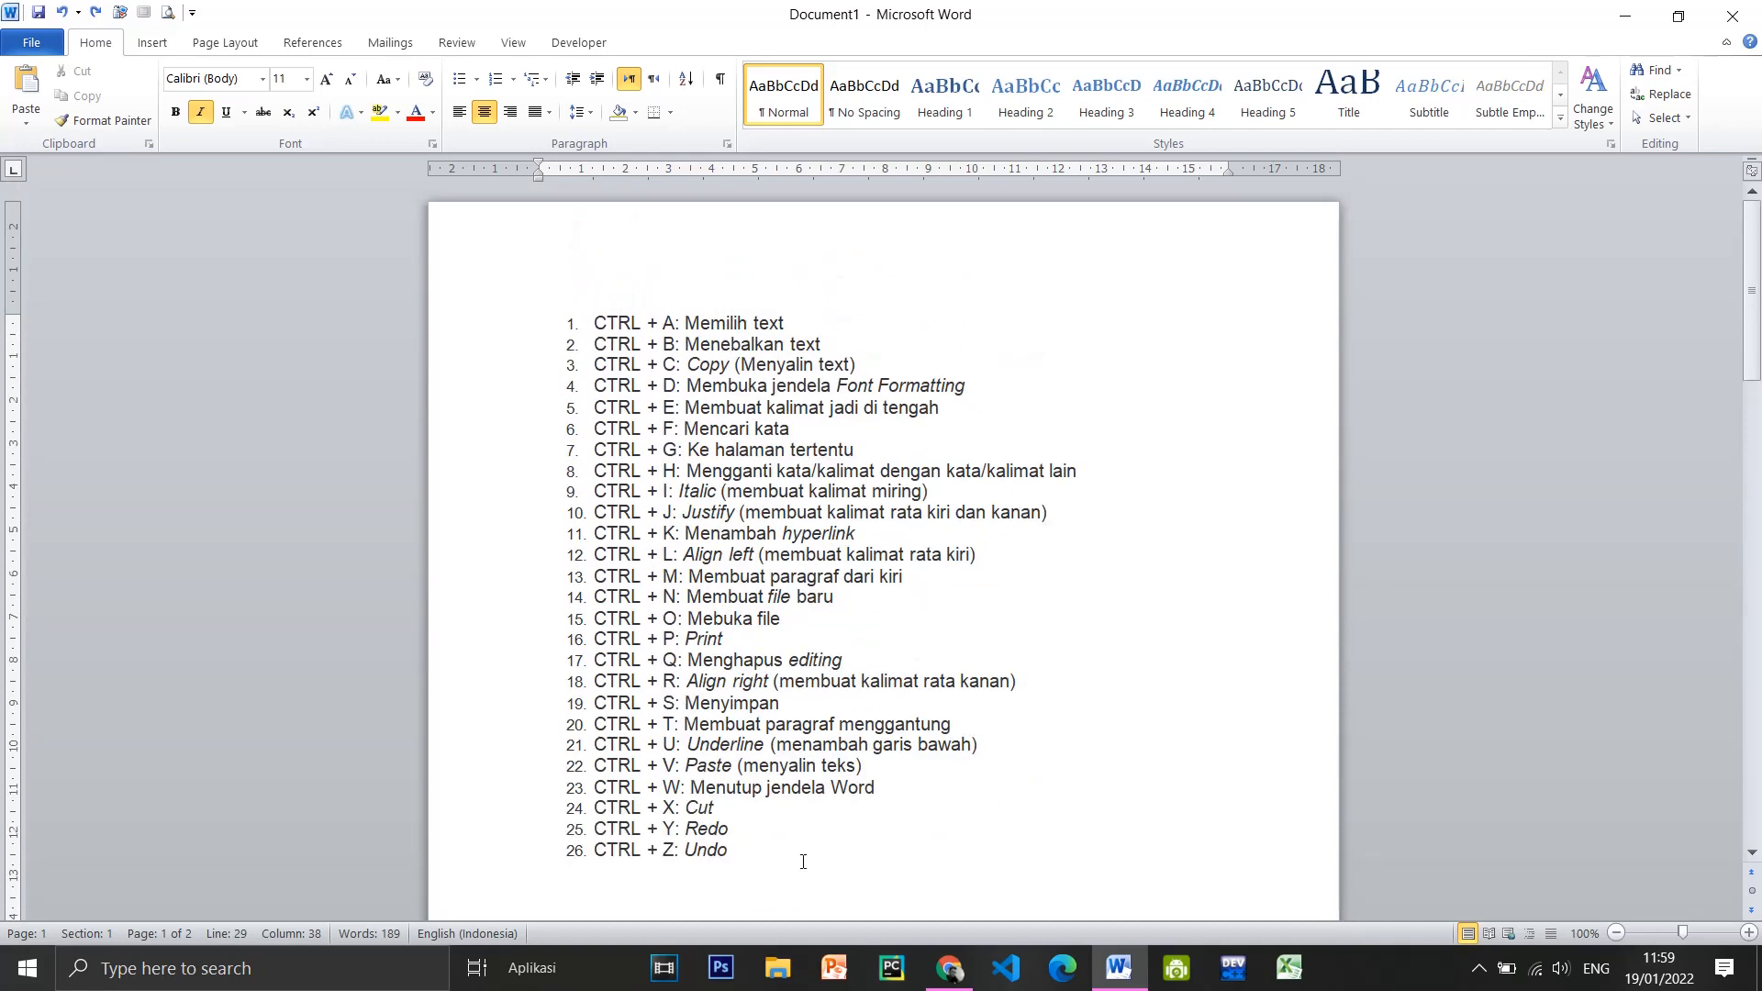
{"action": "left_click_drag", "start_coordinate": [803, 862], "coordinate": [587, 347]}
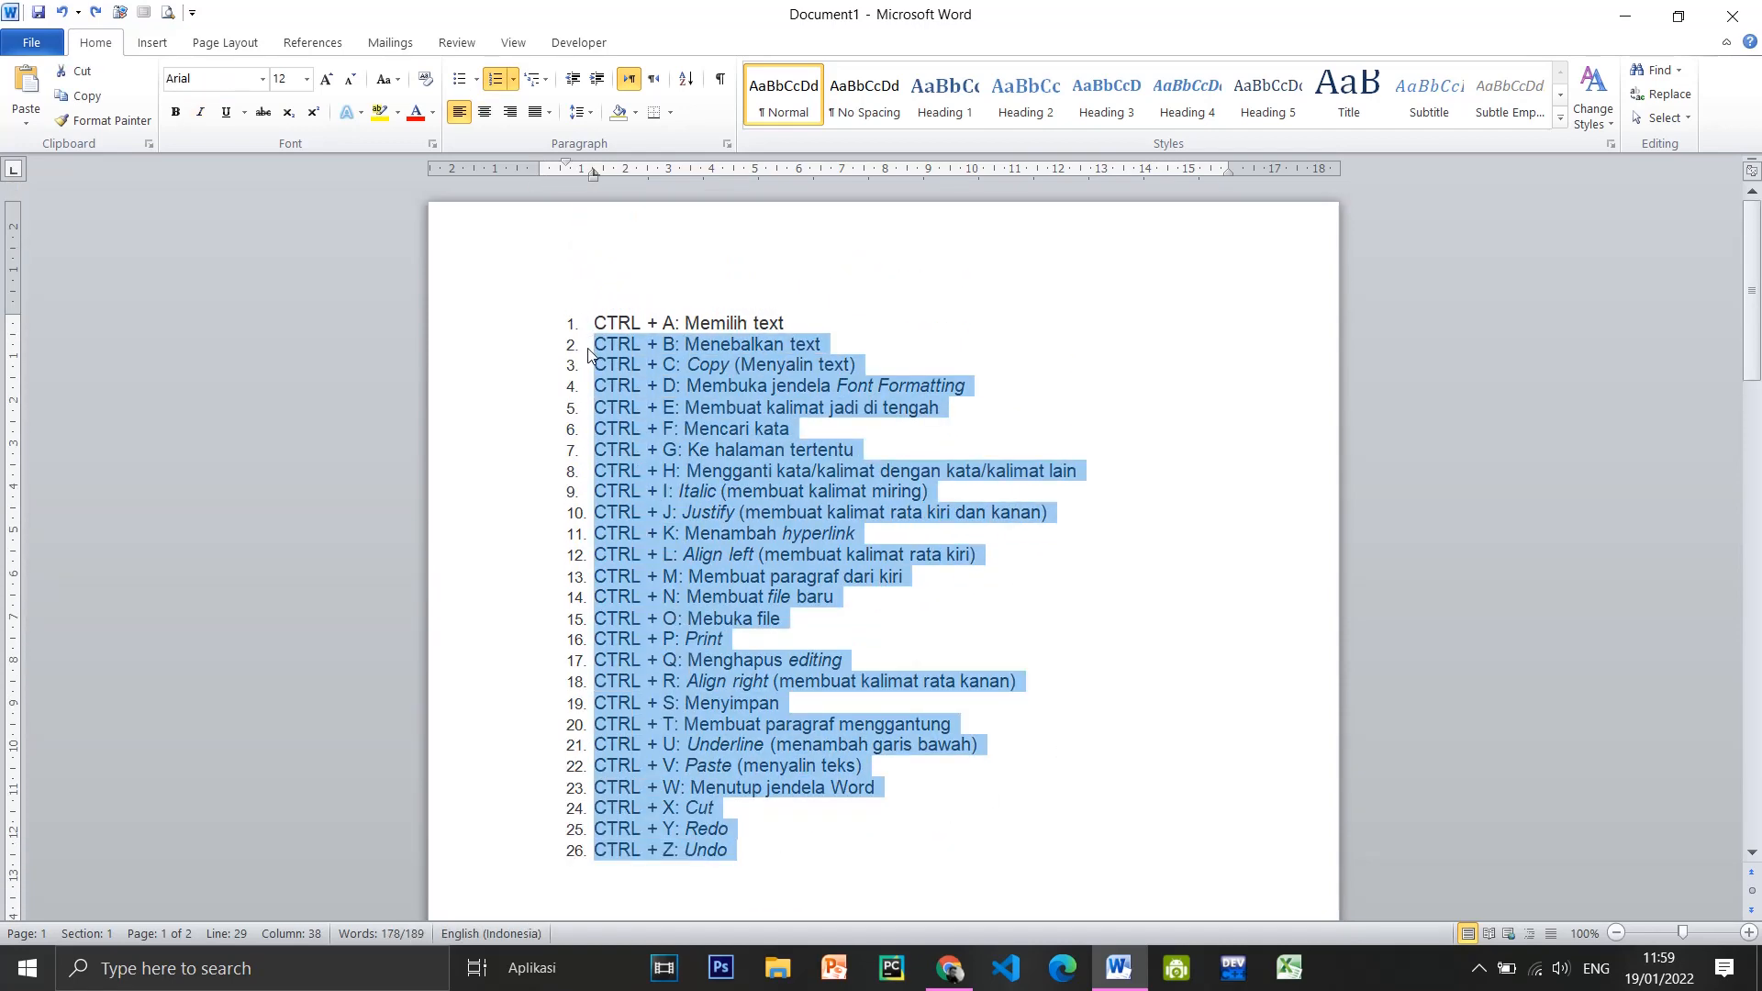
{"action": "key", "text": "ctrl+j"}
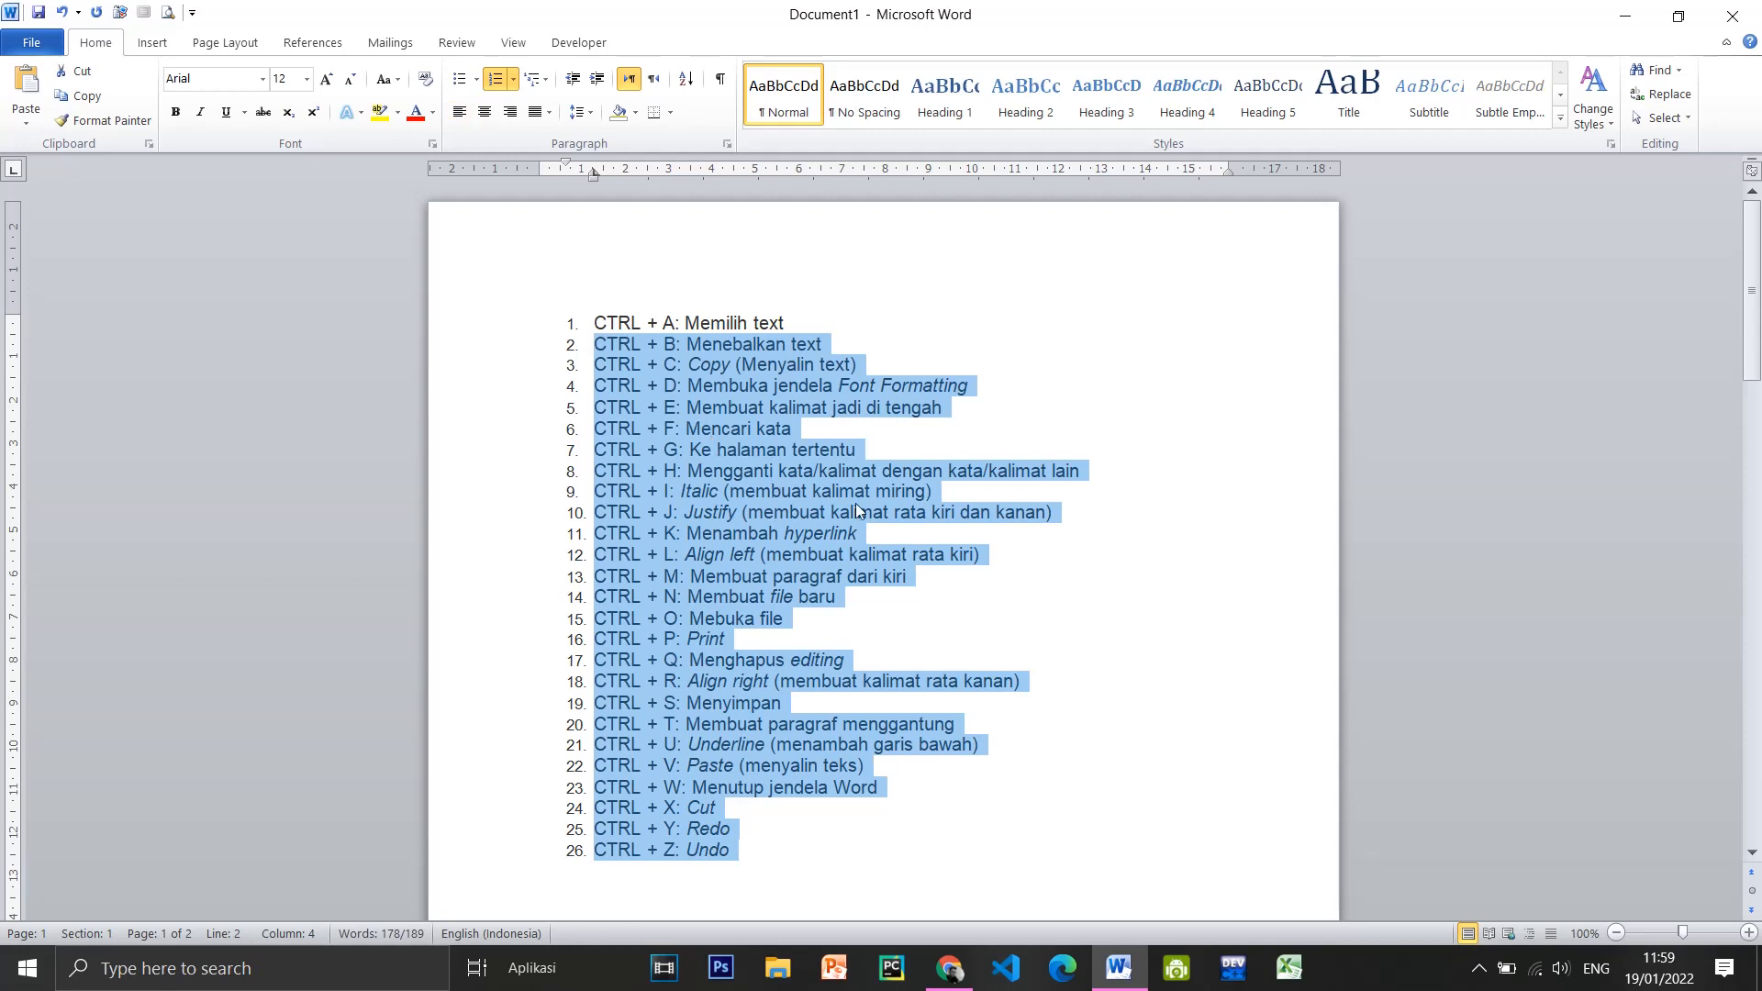
{"action": "scroll", "coordinate": [1065, 580], "scroll_direction": "down", "scroll_amount": 5}
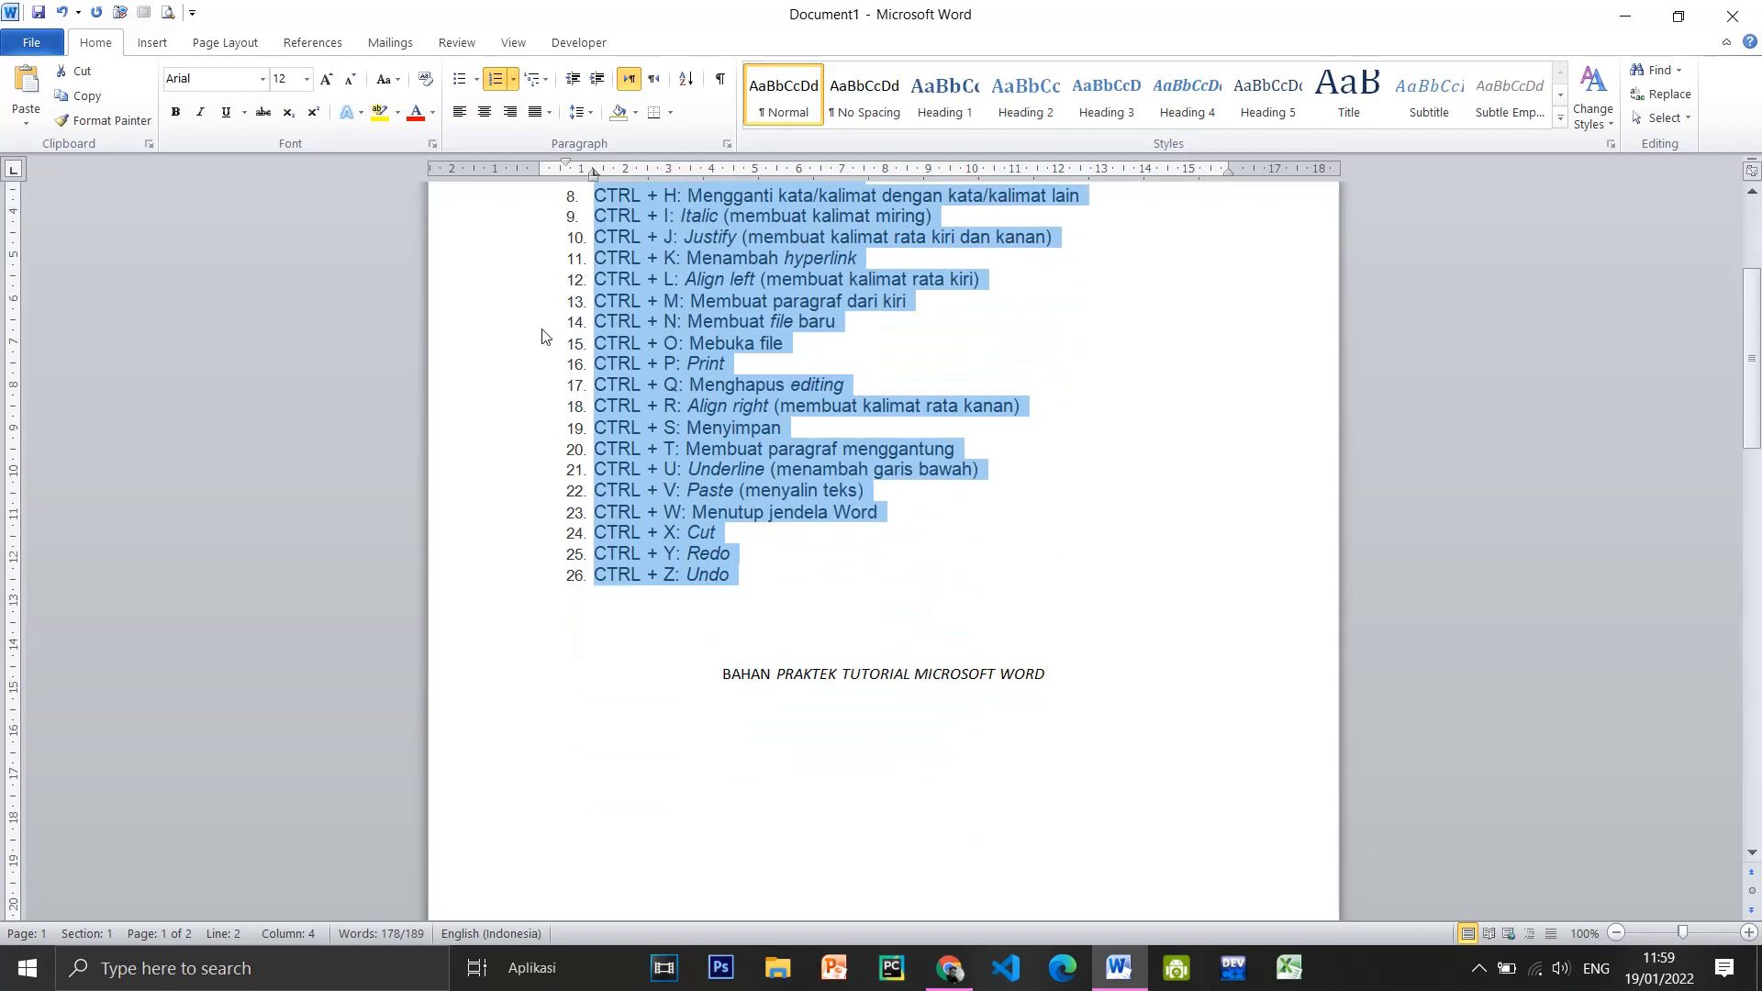
{"action": "left_click", "coordinate": [541, 118]}
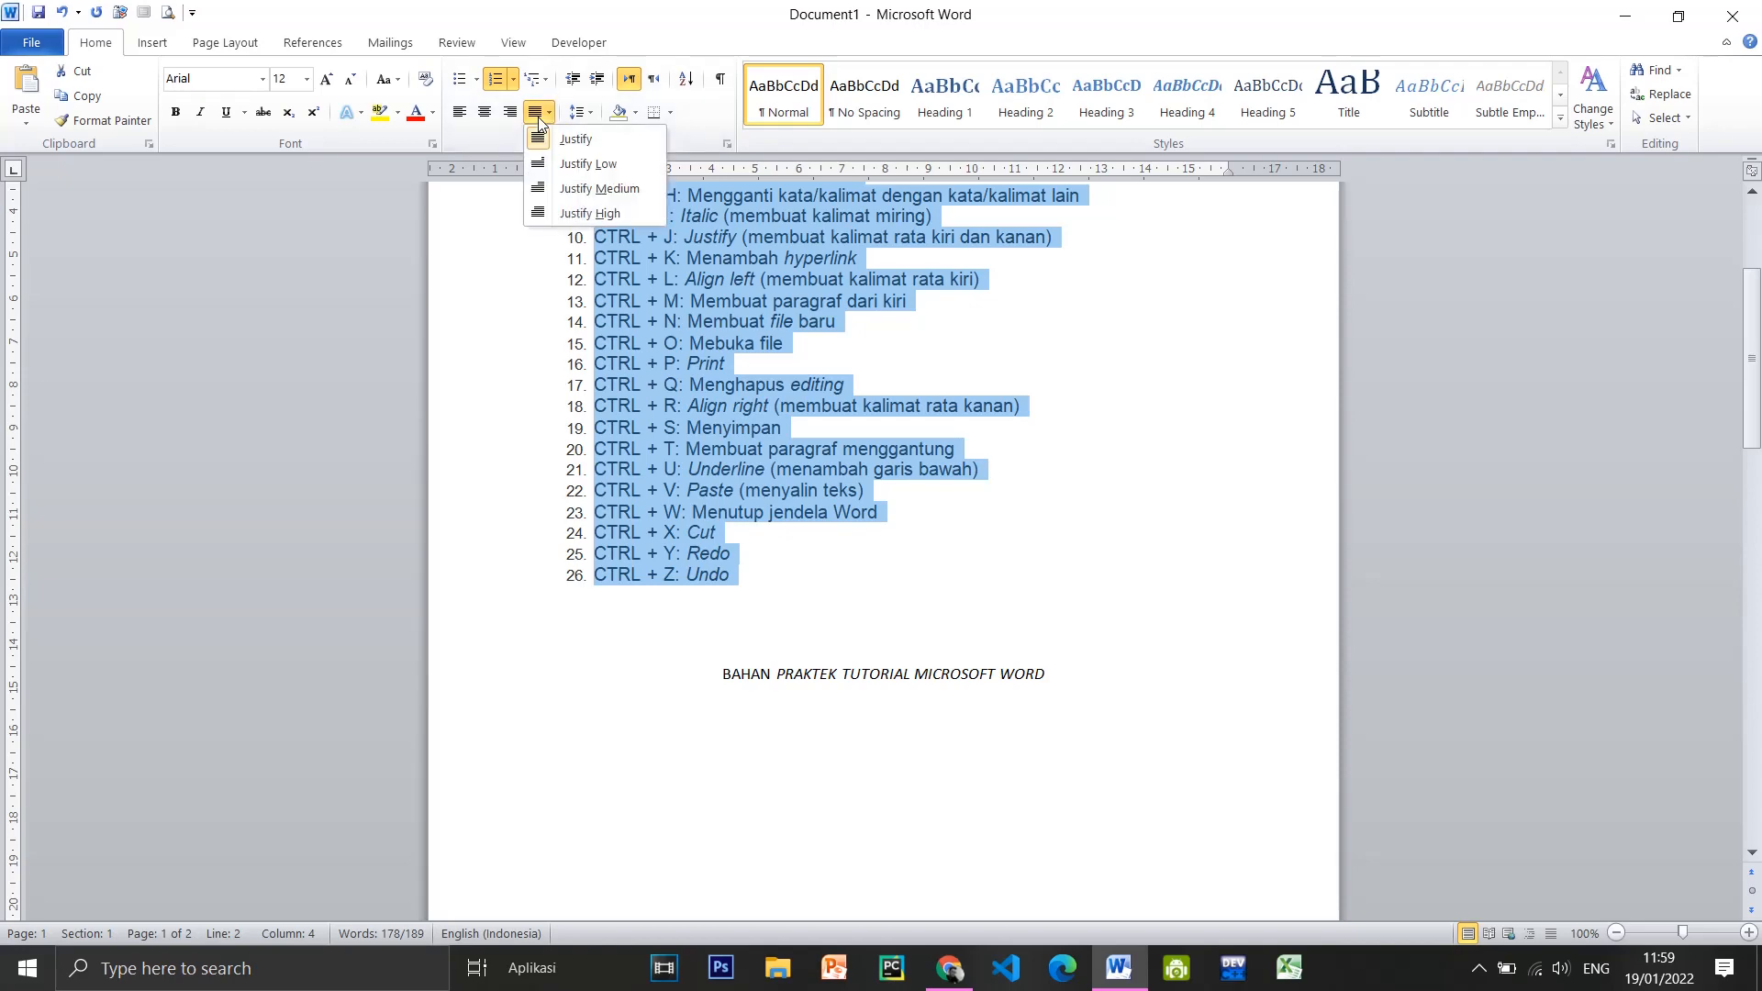
{"action": "left_click", "coordinate": [886, 358]}
{"action": "left_click", "coordinate": [987, 387]}
{"action": "scroll", "coordinate": [1079, 414], "scroll_direction": "up", "scroll_amount": 5}
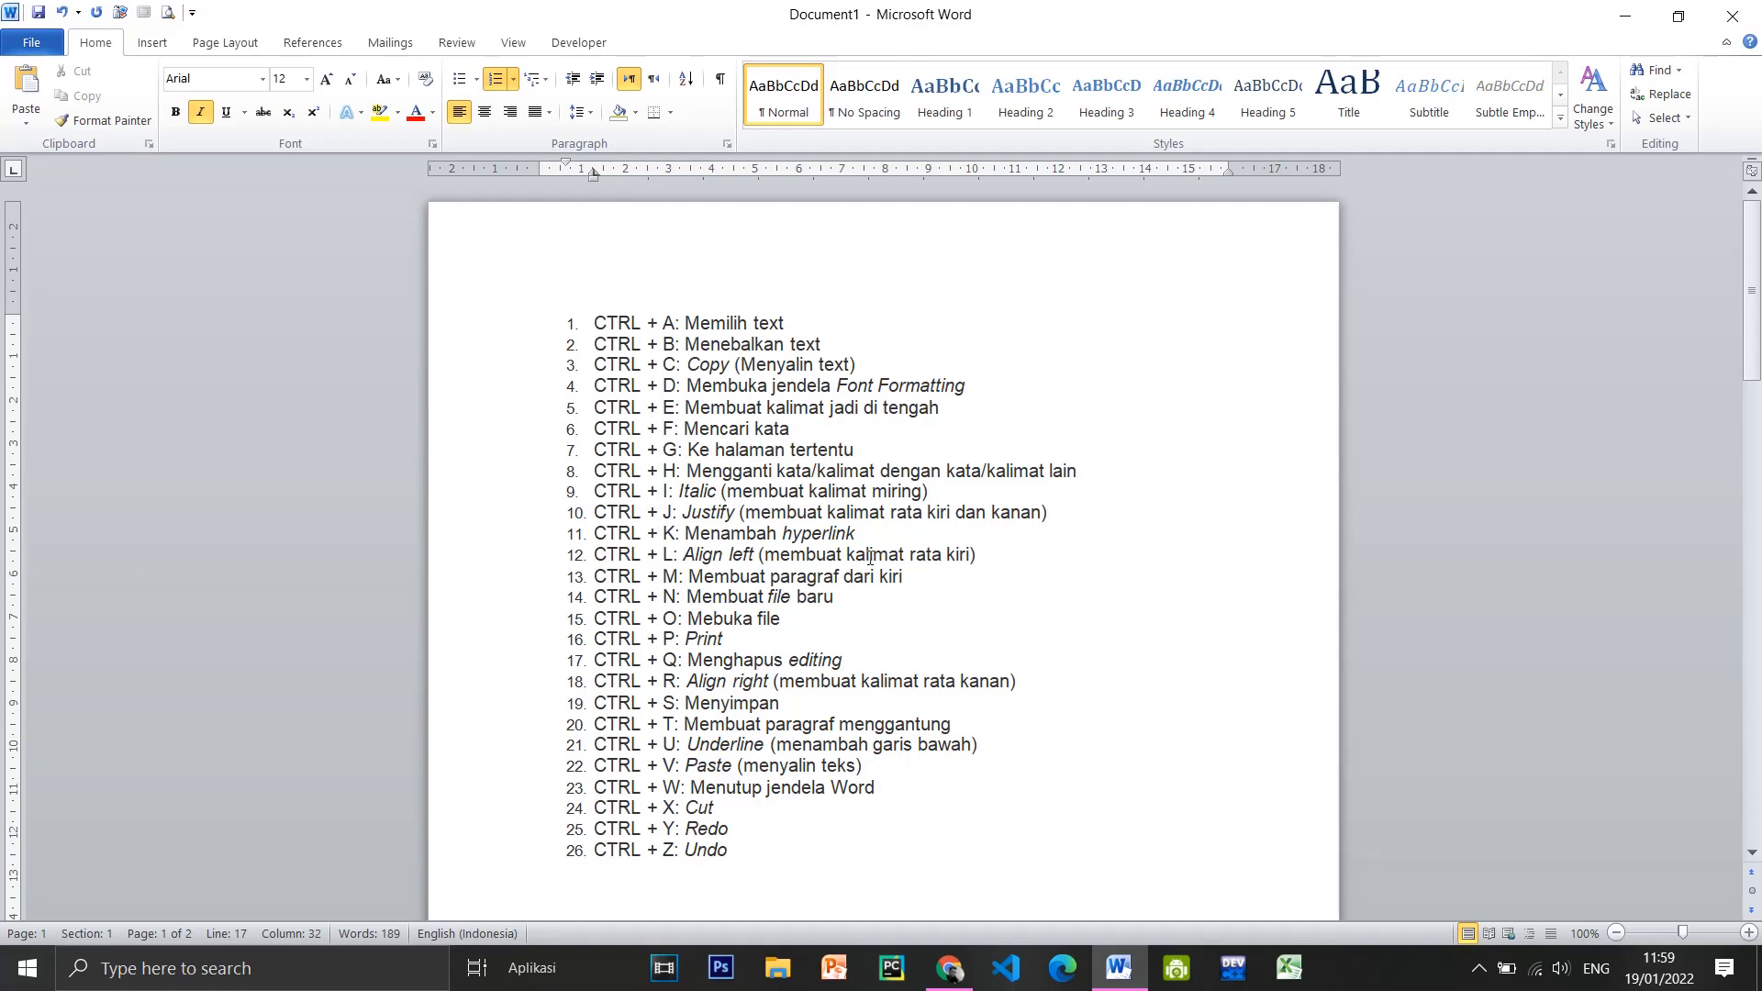
Open the Insert Hyperlink dialog to view its link options and cancel it
{"action": "key", "text": "ctrl+k"}
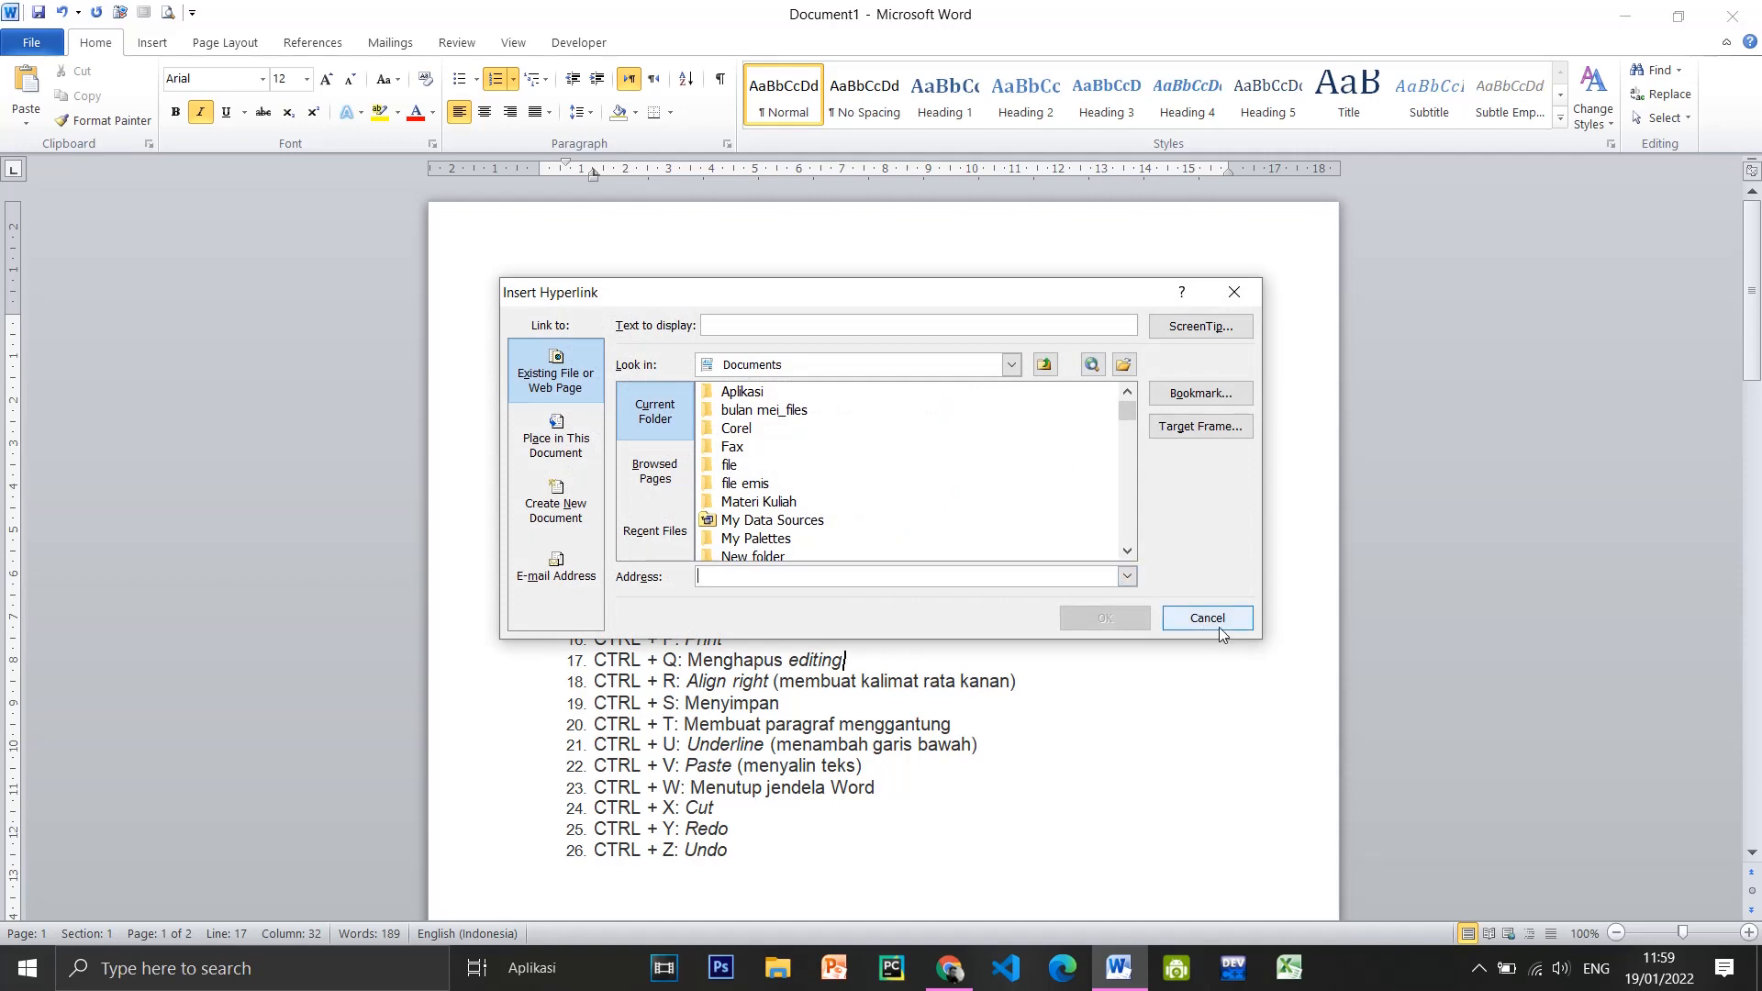
{"action": "left_click", "coordinate": [1211, 620]}
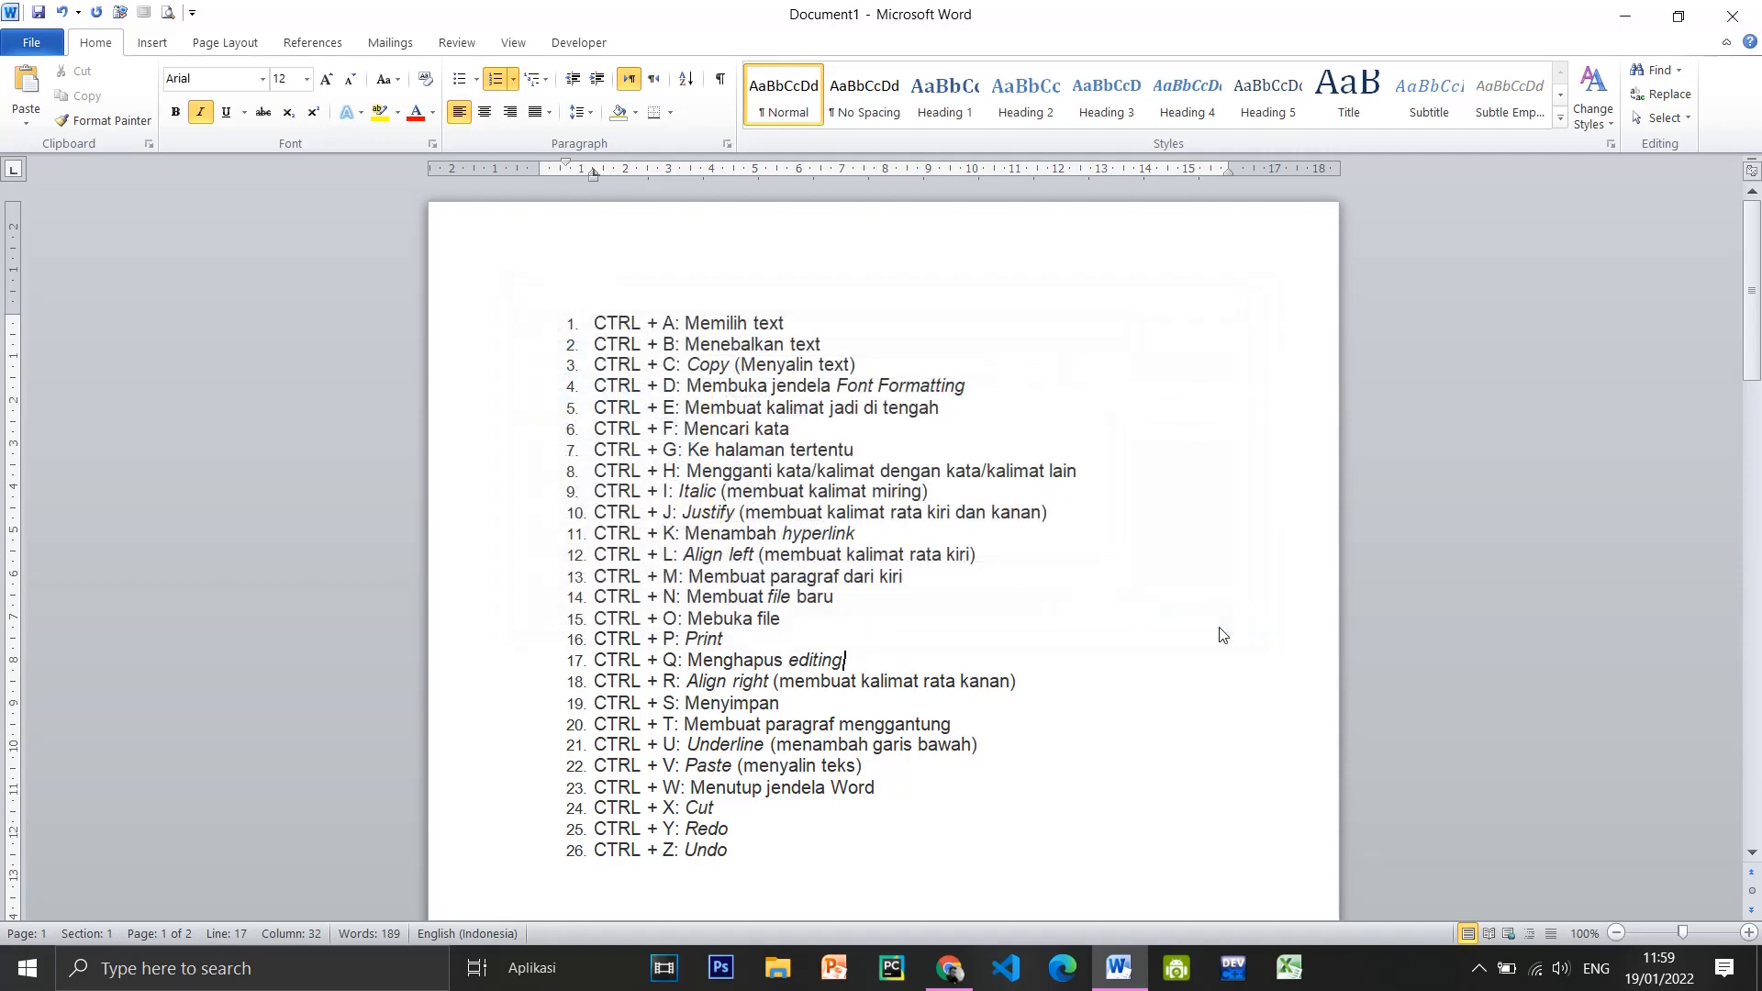
{"action": "left_click", "coordinate": [716, 621]}
Switch the practice line and the blank line above it between left, right and centred alignment, ending with centred
{"action": "scroll", "coordinate": [895, 652], "scroll_direction": "down", "scroll_amount": 5}
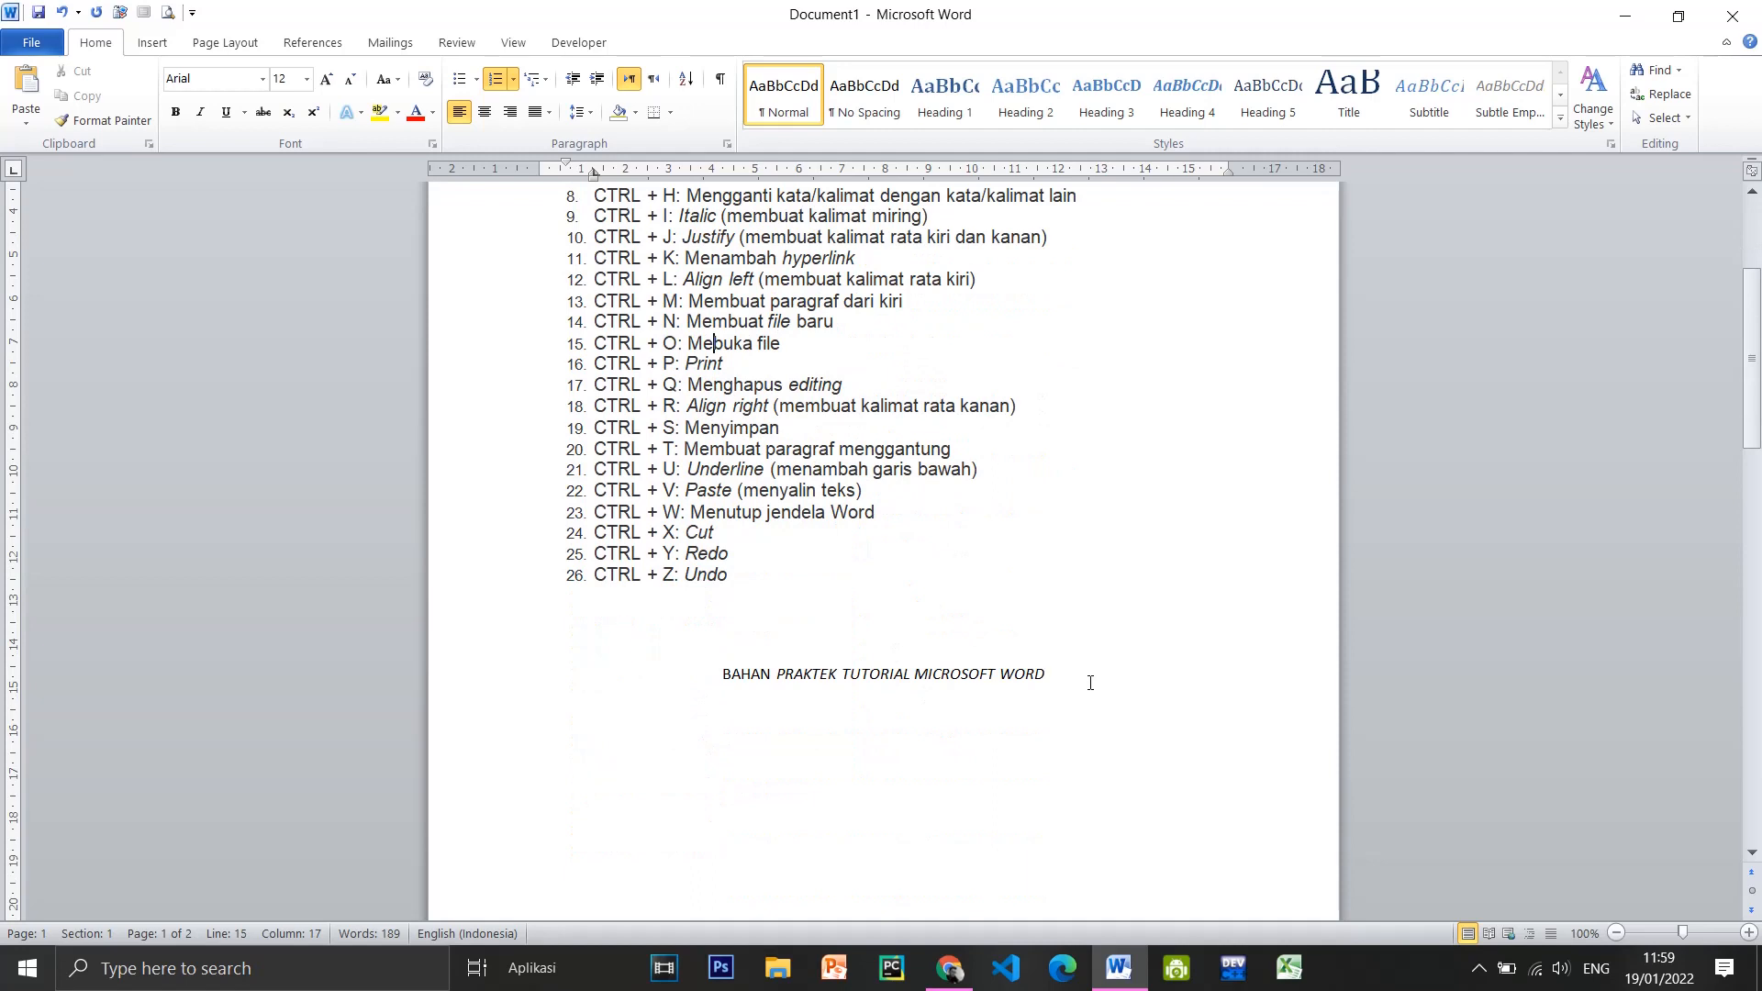
{"action": "left_click_drag", "start_coordinate": [1090, 682], "coordinate": [550, 642]}
{"action": "key", "text": "ctrl+l"}
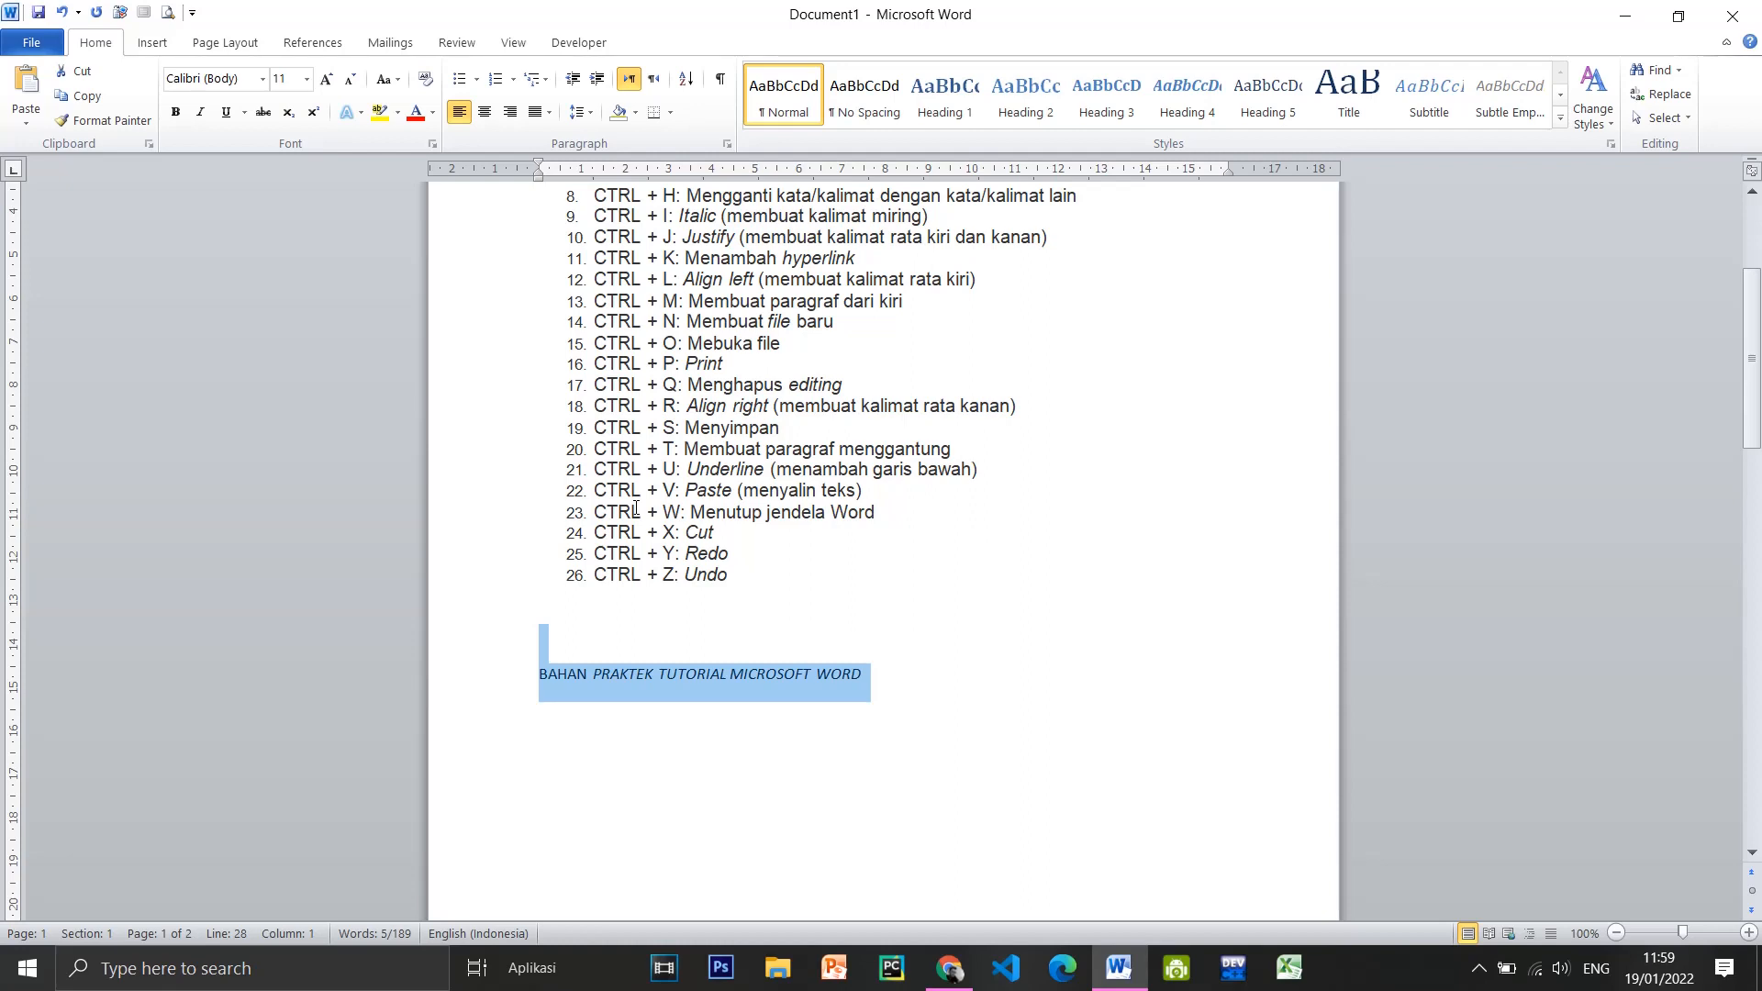
{"action": "key", "text": "ctrl+r"}
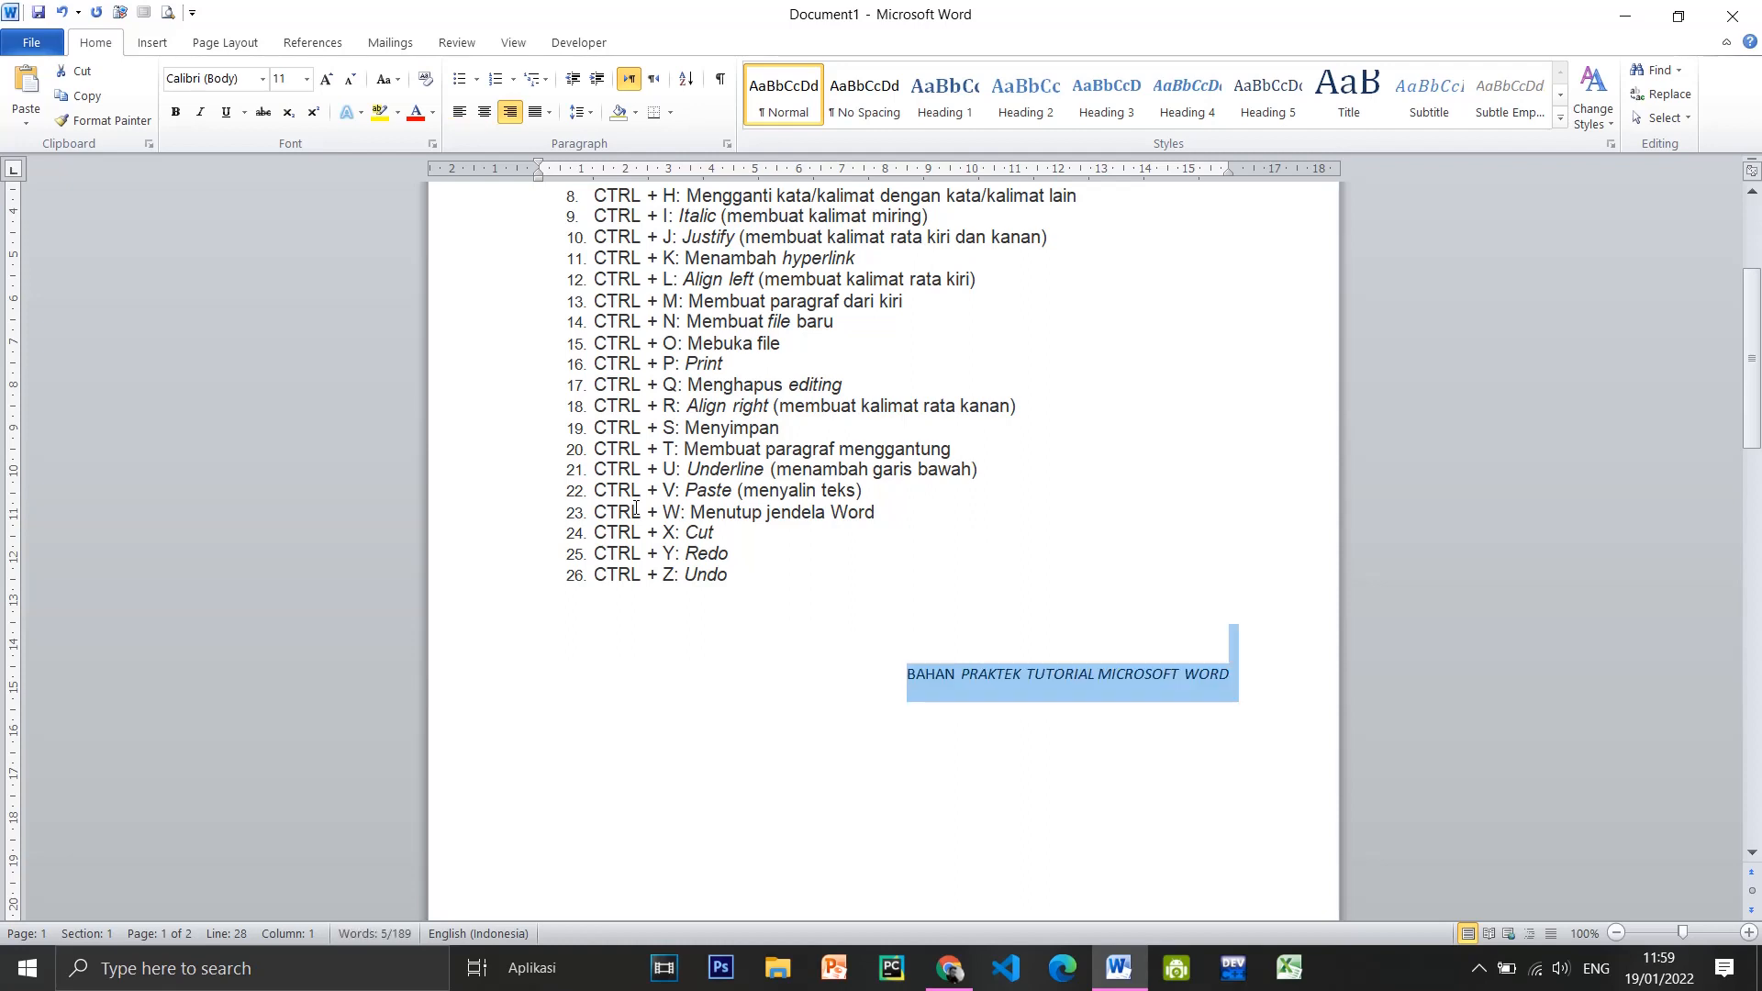
{"action": "key", "text": "ctrl+e"}
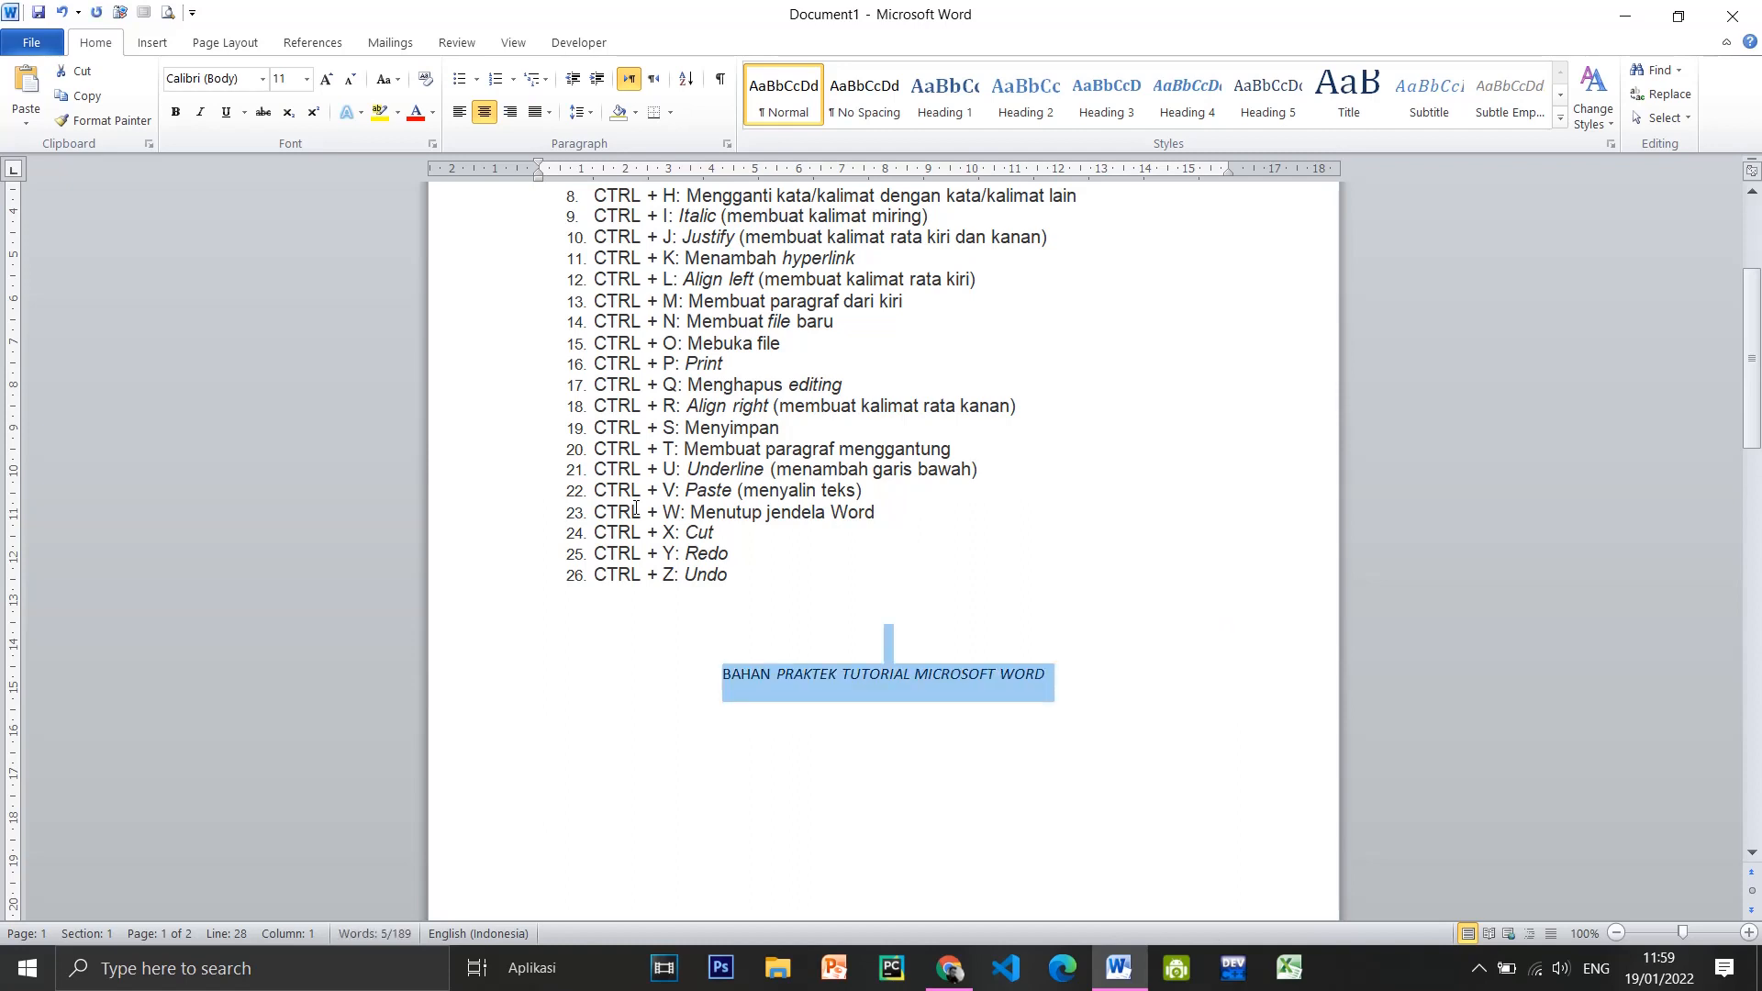
{"action": "key", "text": "ctrl+l"}
{"action": "key", "text": "ctrl+r"}
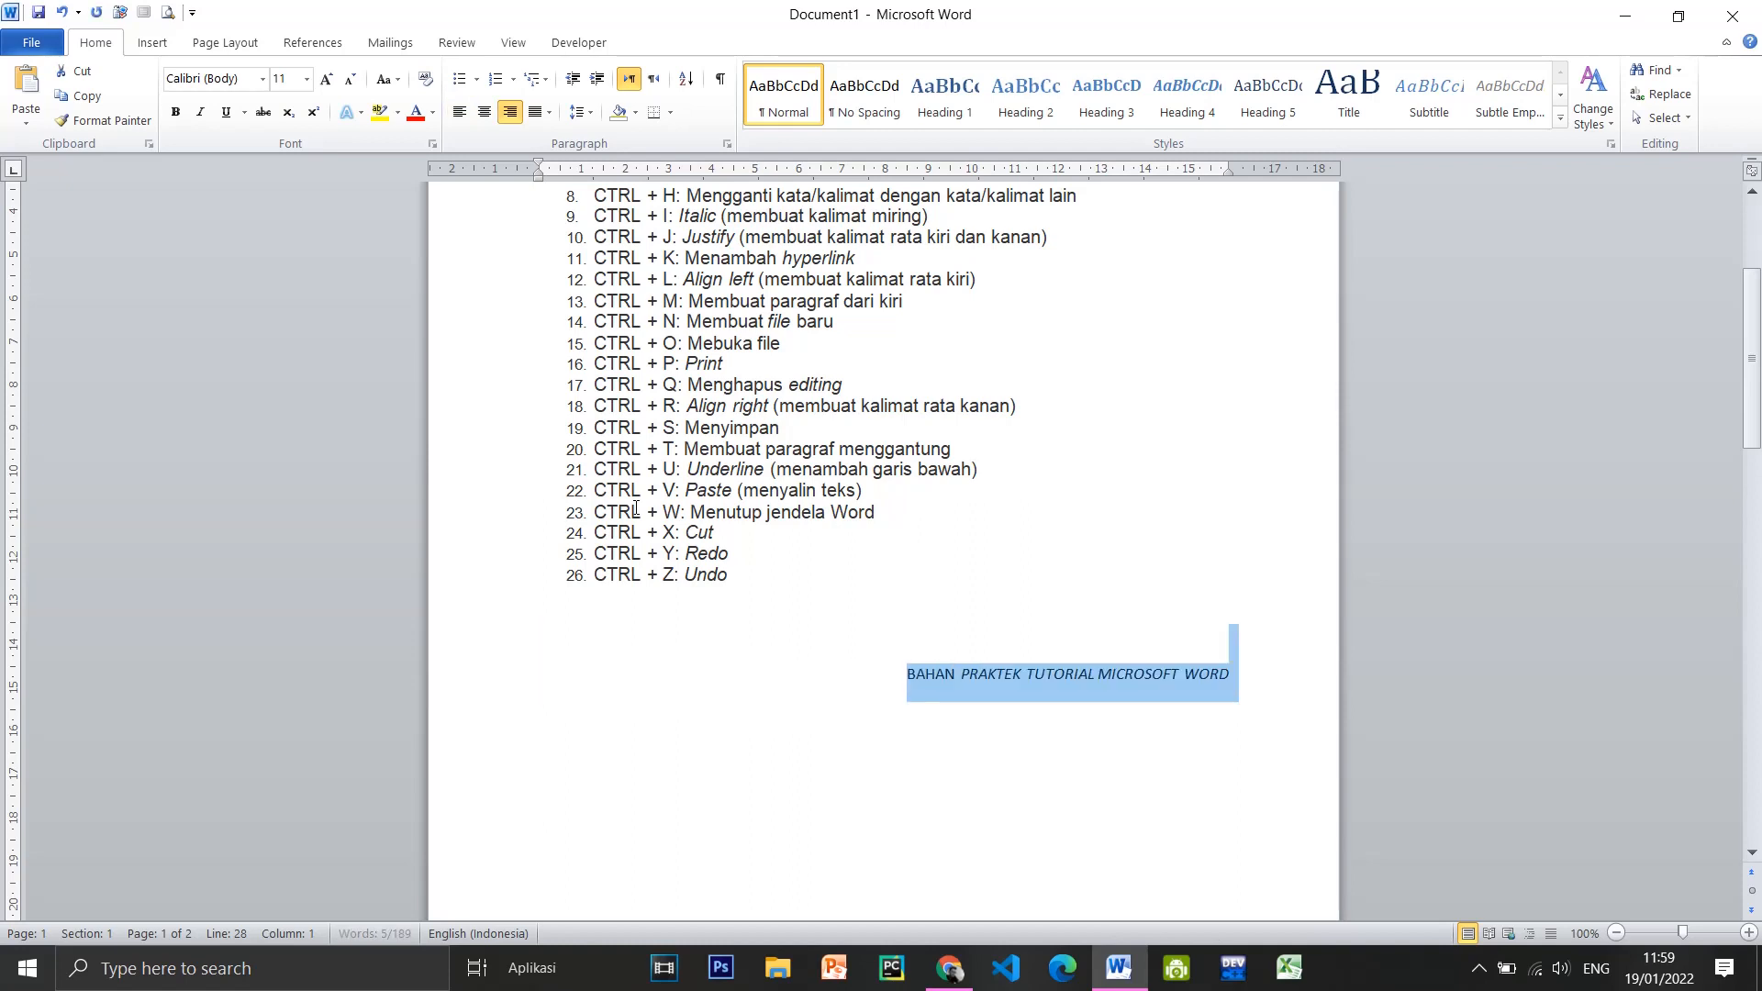
{"action": "key", "text": "ctrl+e"}
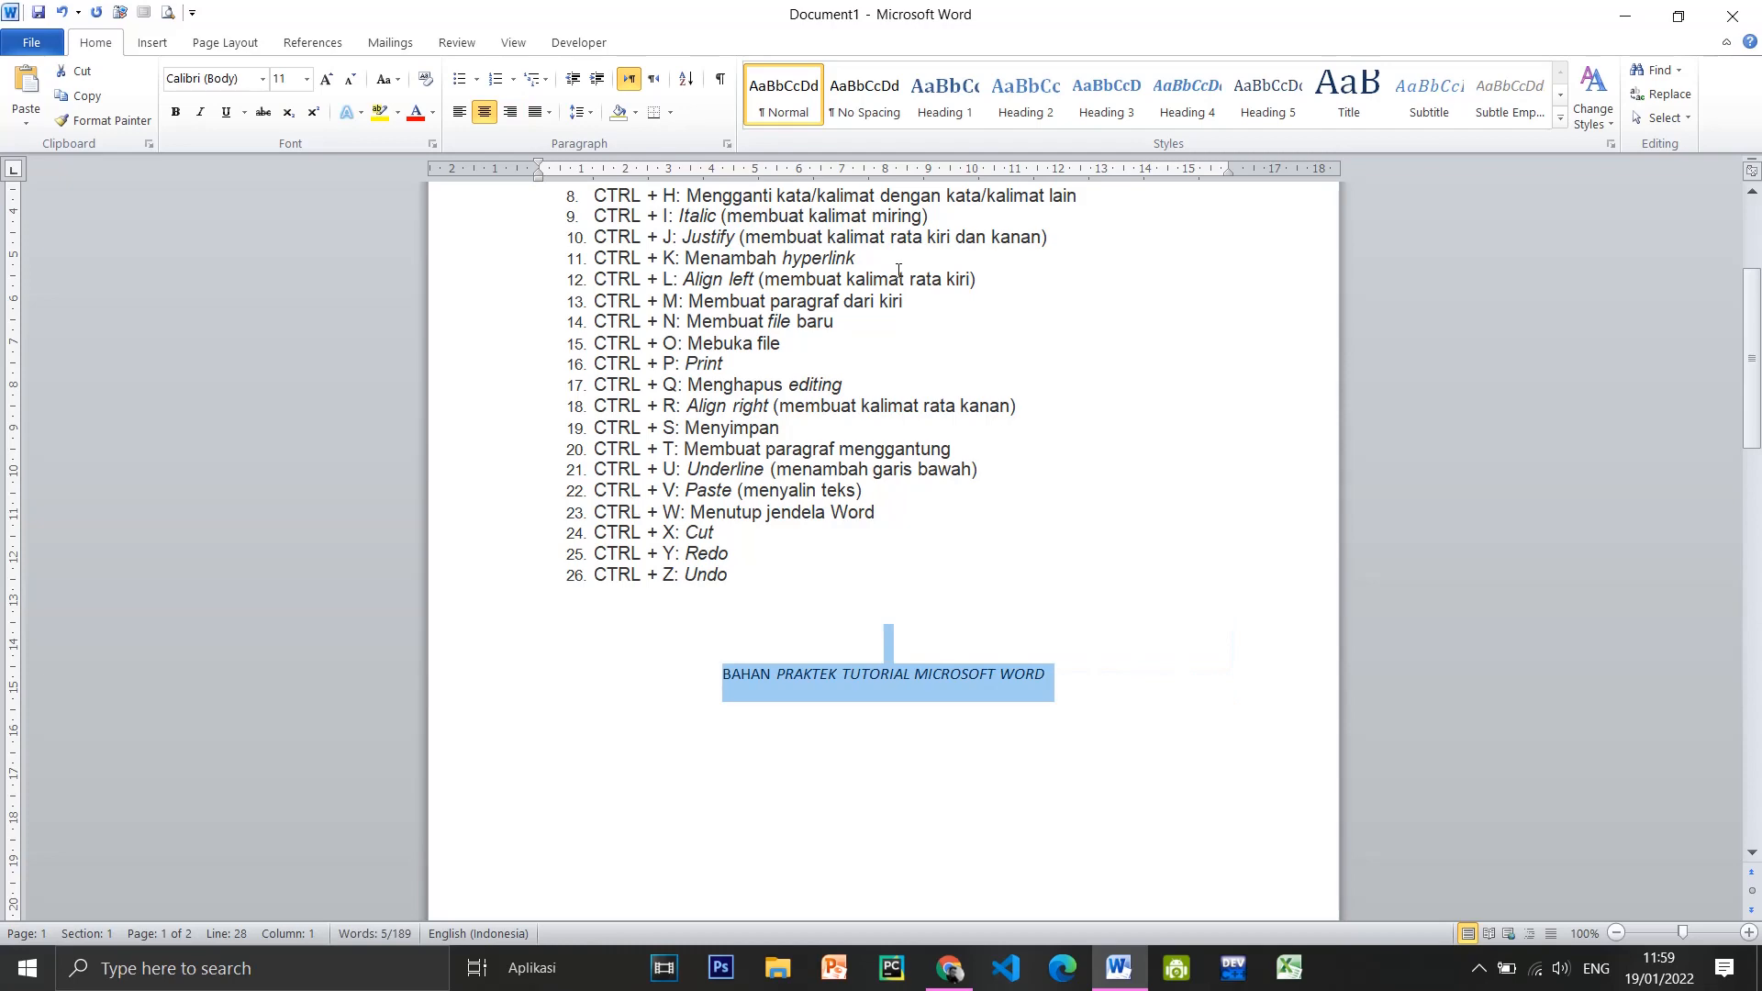
{"action": "left_click", "coordinate": [922, 648]}
Add a new left-aligned line below the practice line, indent it from the left, and undo the indent
{"action": "scroll", "coordinate": [918, 653], "scroll_direction": "up", "scroll_amount": 3}
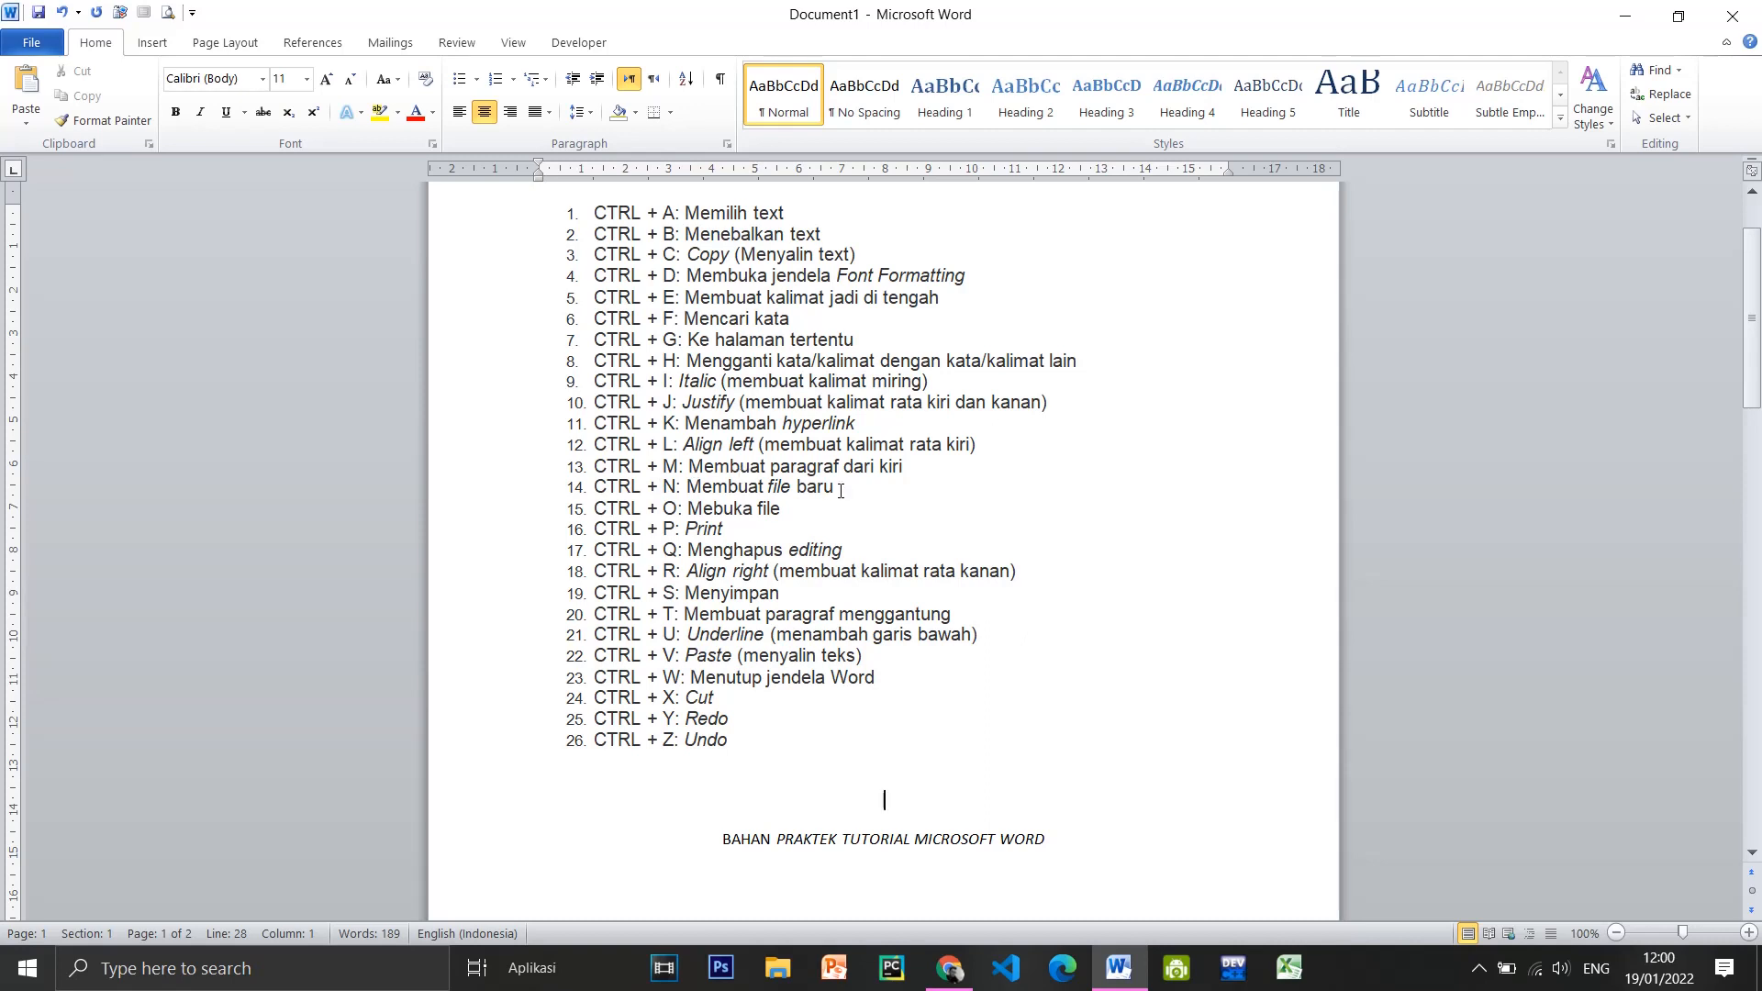
{"action": "scroll", "coordinate": [952, 591], "scroll_direction": "down", "scroll_amount": 1}
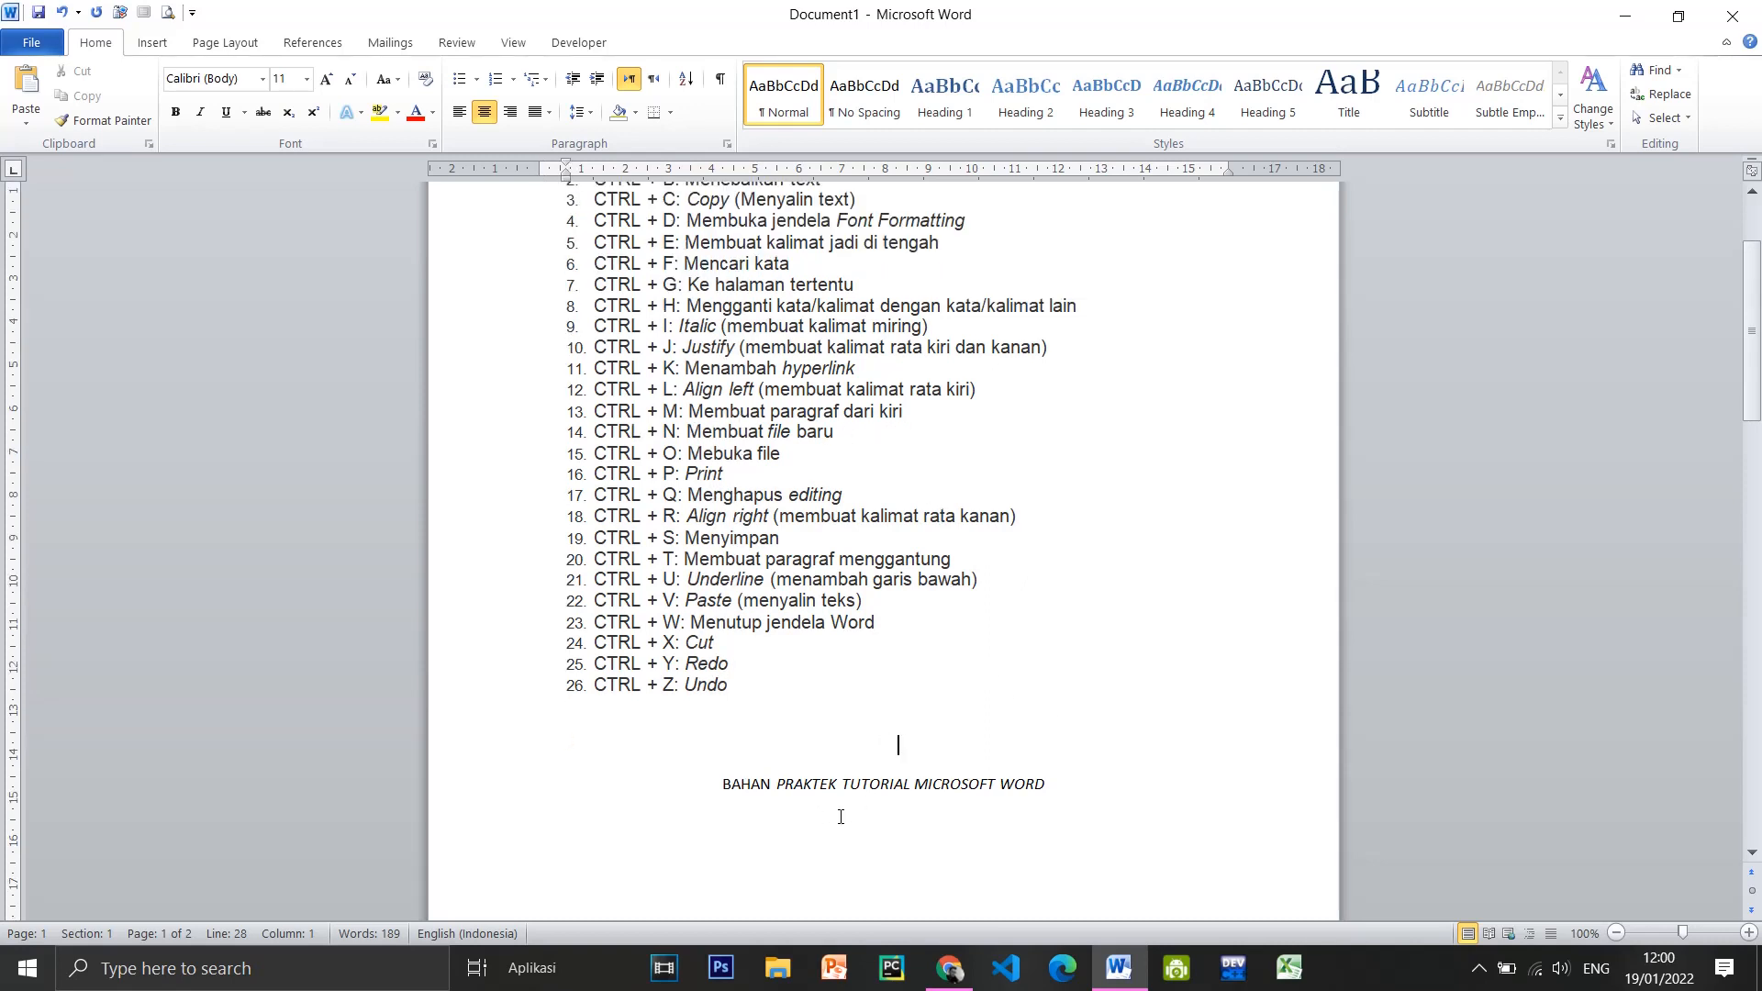
{"action": "left_click", "coordinate": [1074, 784]}
{"action": "key", "text": "Return"}
{"action": "key", "text": "ctrl+l"}
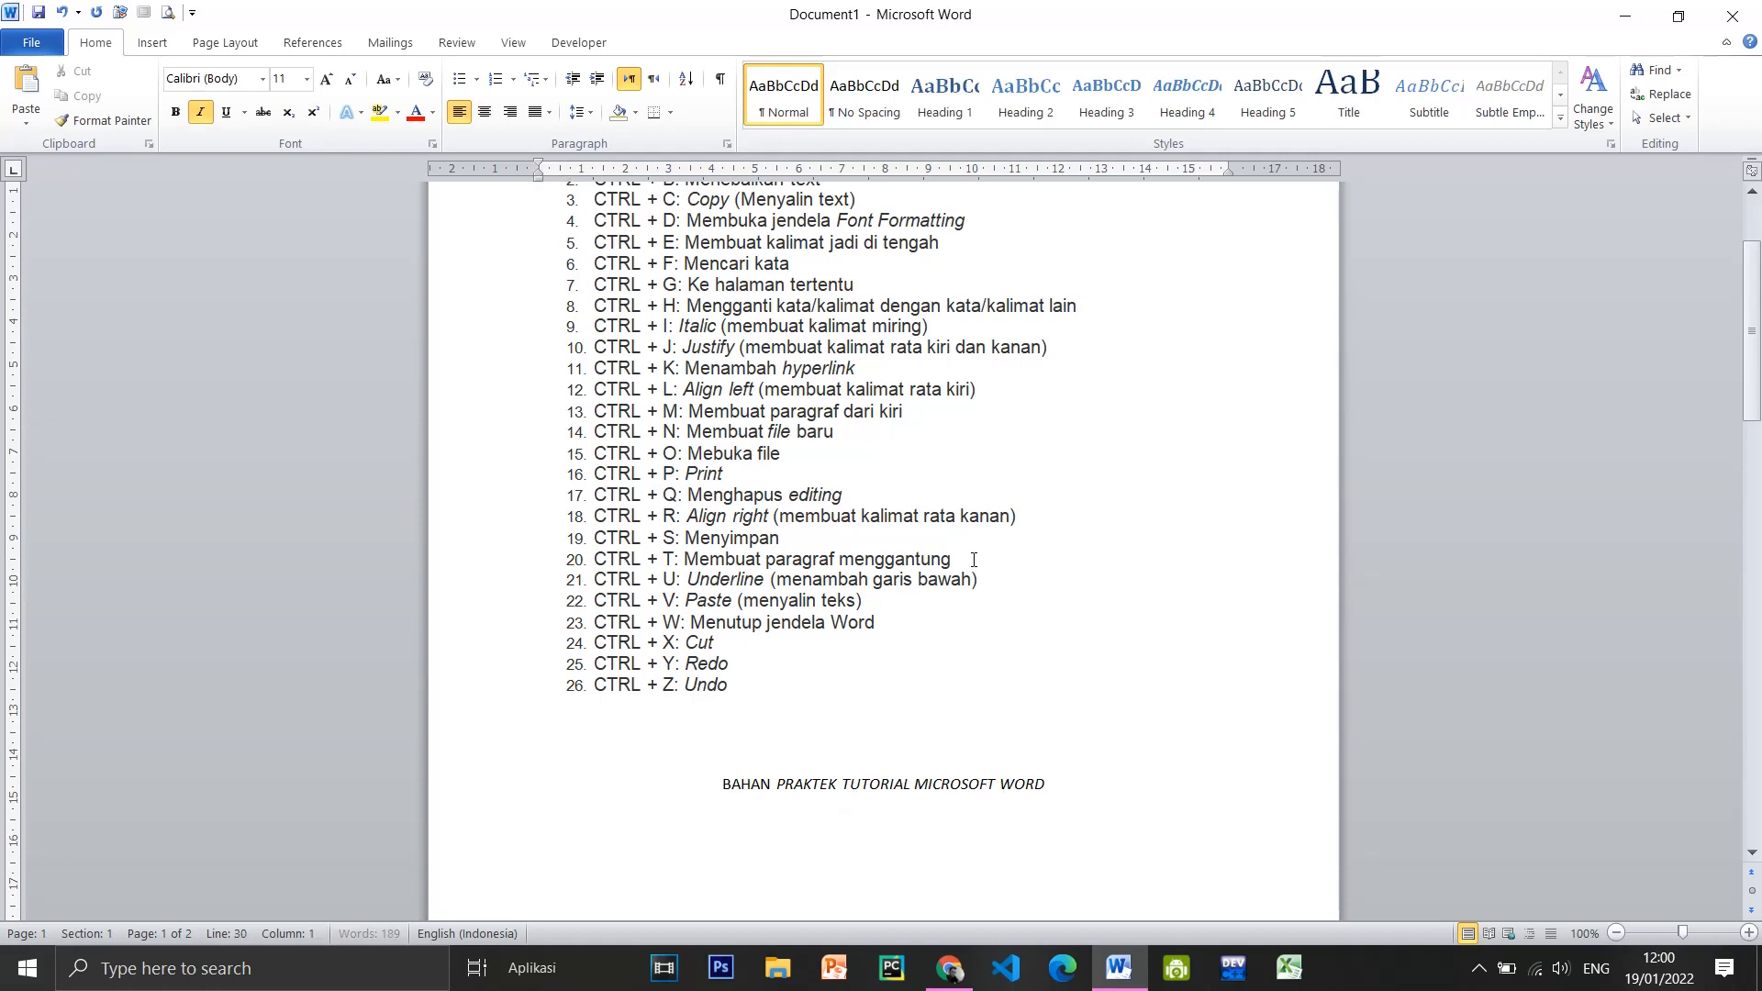
{"action": "key", "text": "ctrl+m"}
{"action": "key", "text": "ctrl+z"}
Create a new blank document, look over its empty page, and switch back to Document1
{"action": "scroll", "coordinate": [759, 511], "scroll_direction": "up", "scroll_amount": 1}
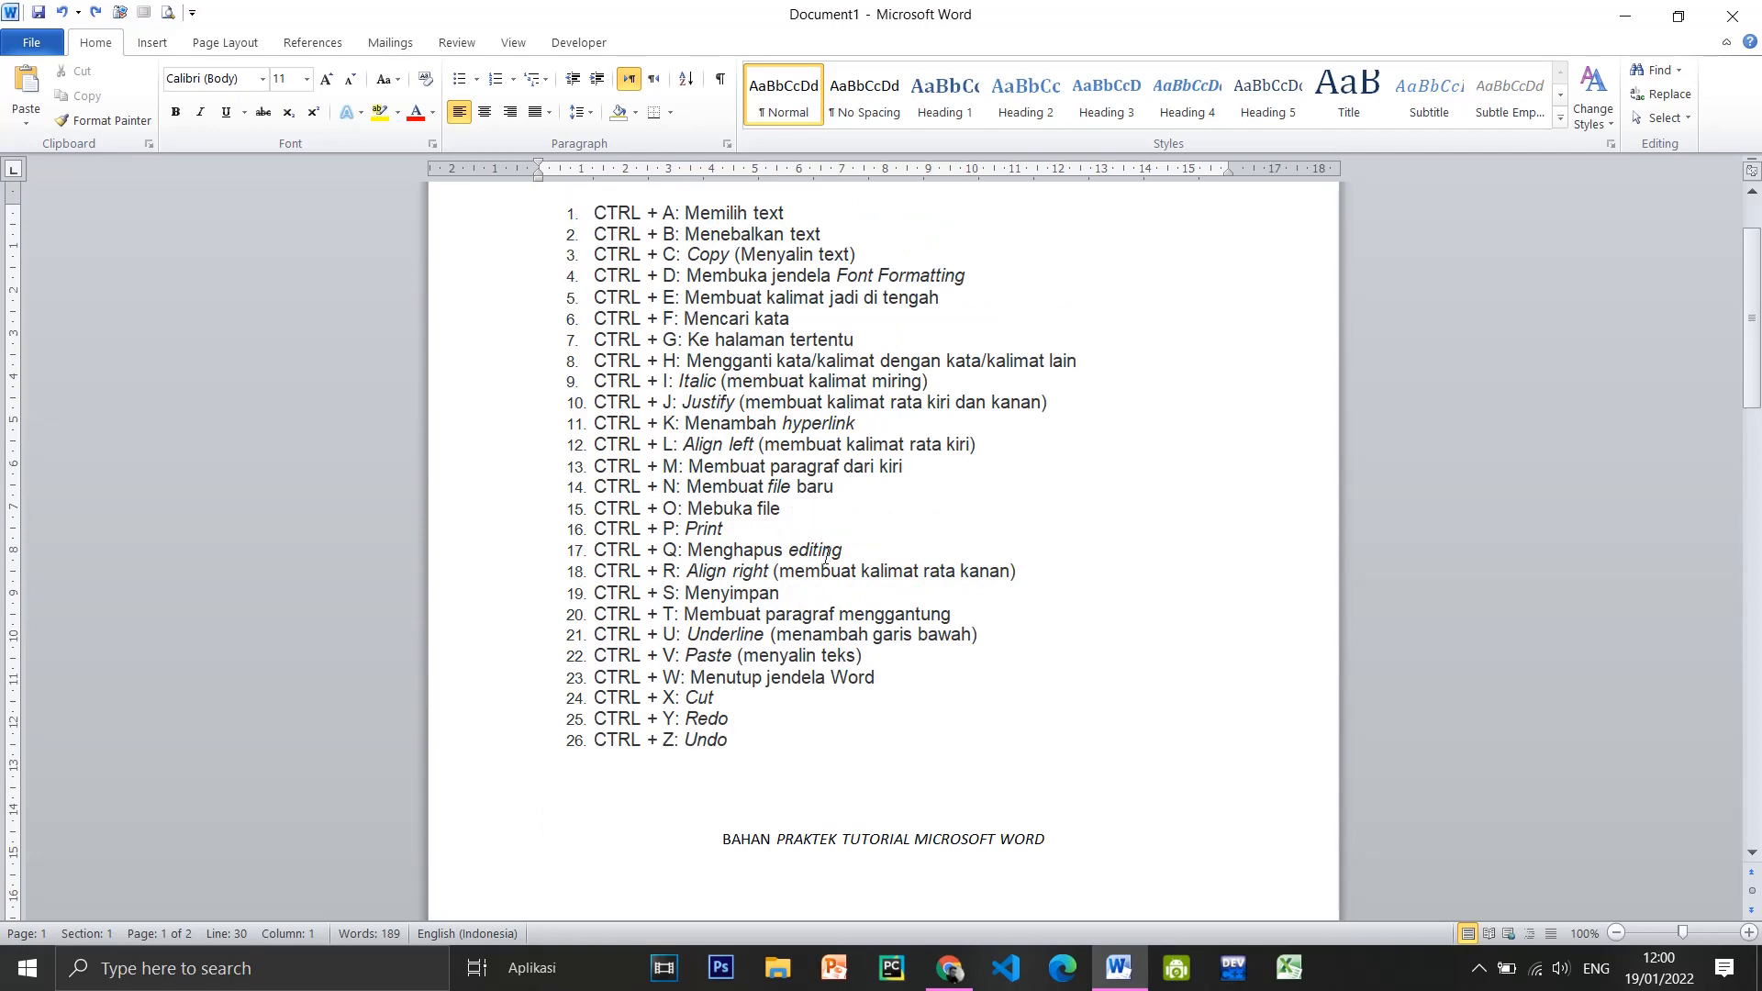
{"action": "left_click", "coordinate": [35, 44]}
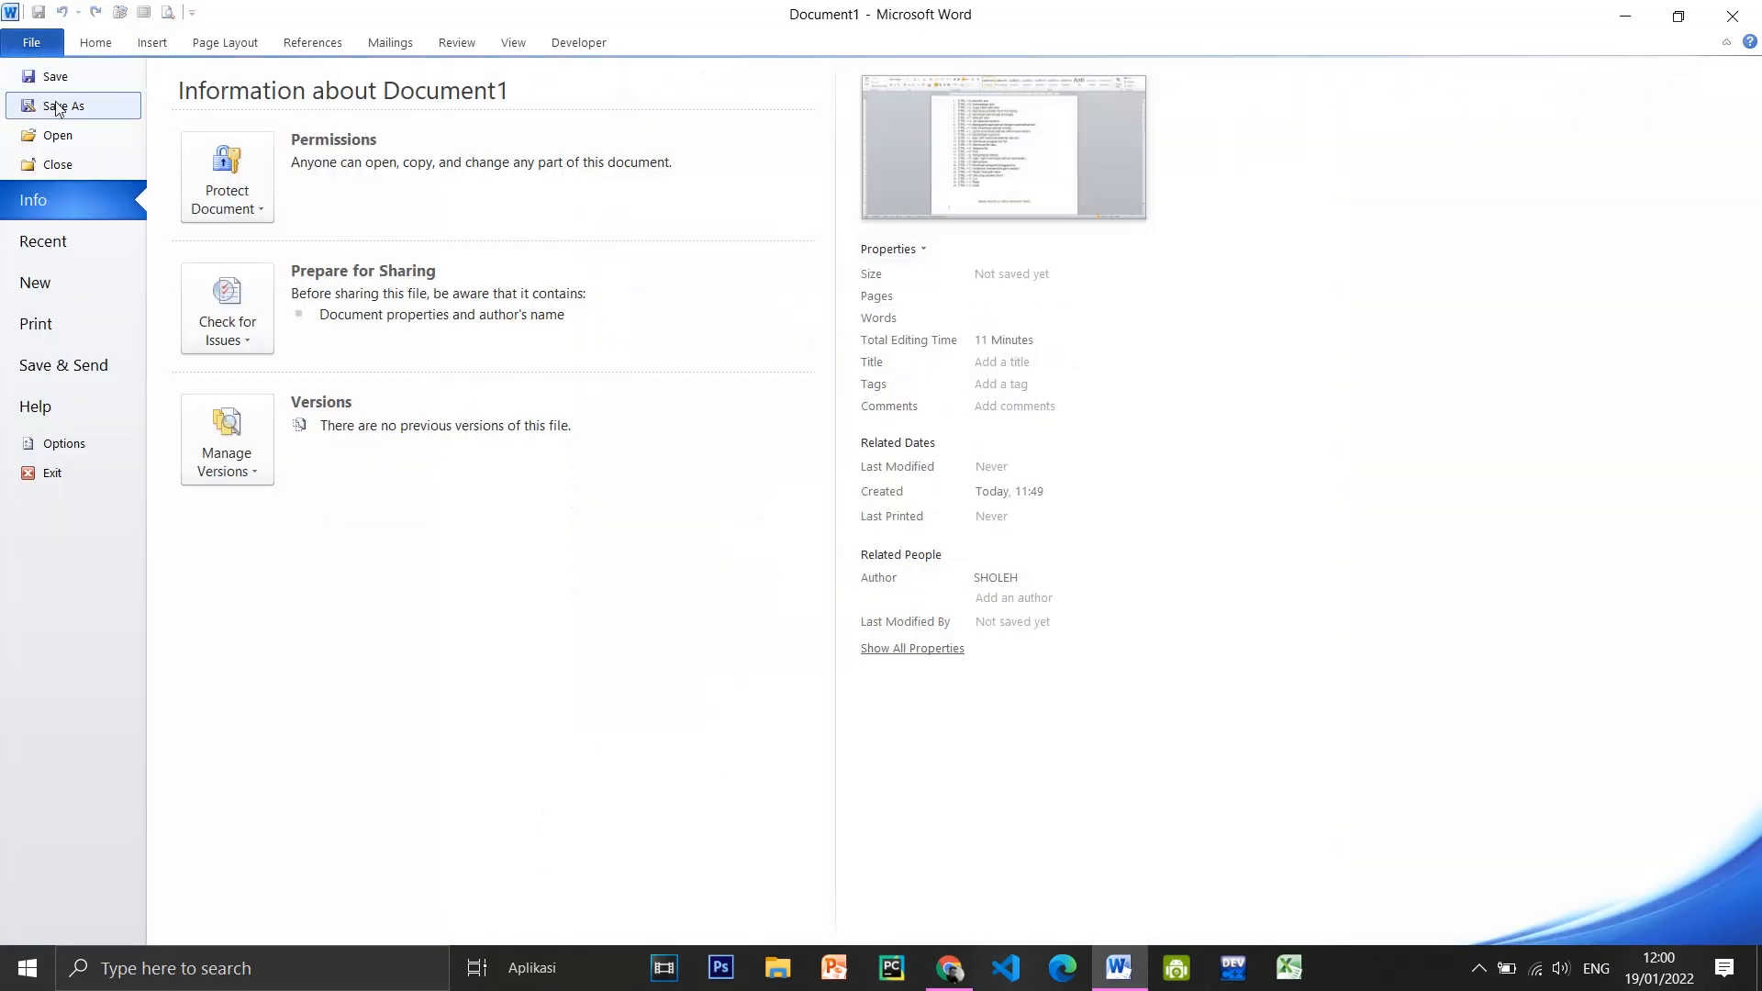
{"action": "left_click", "coordinate": [31, 43]}
{"action": "key", "text": "ctrl+n"}
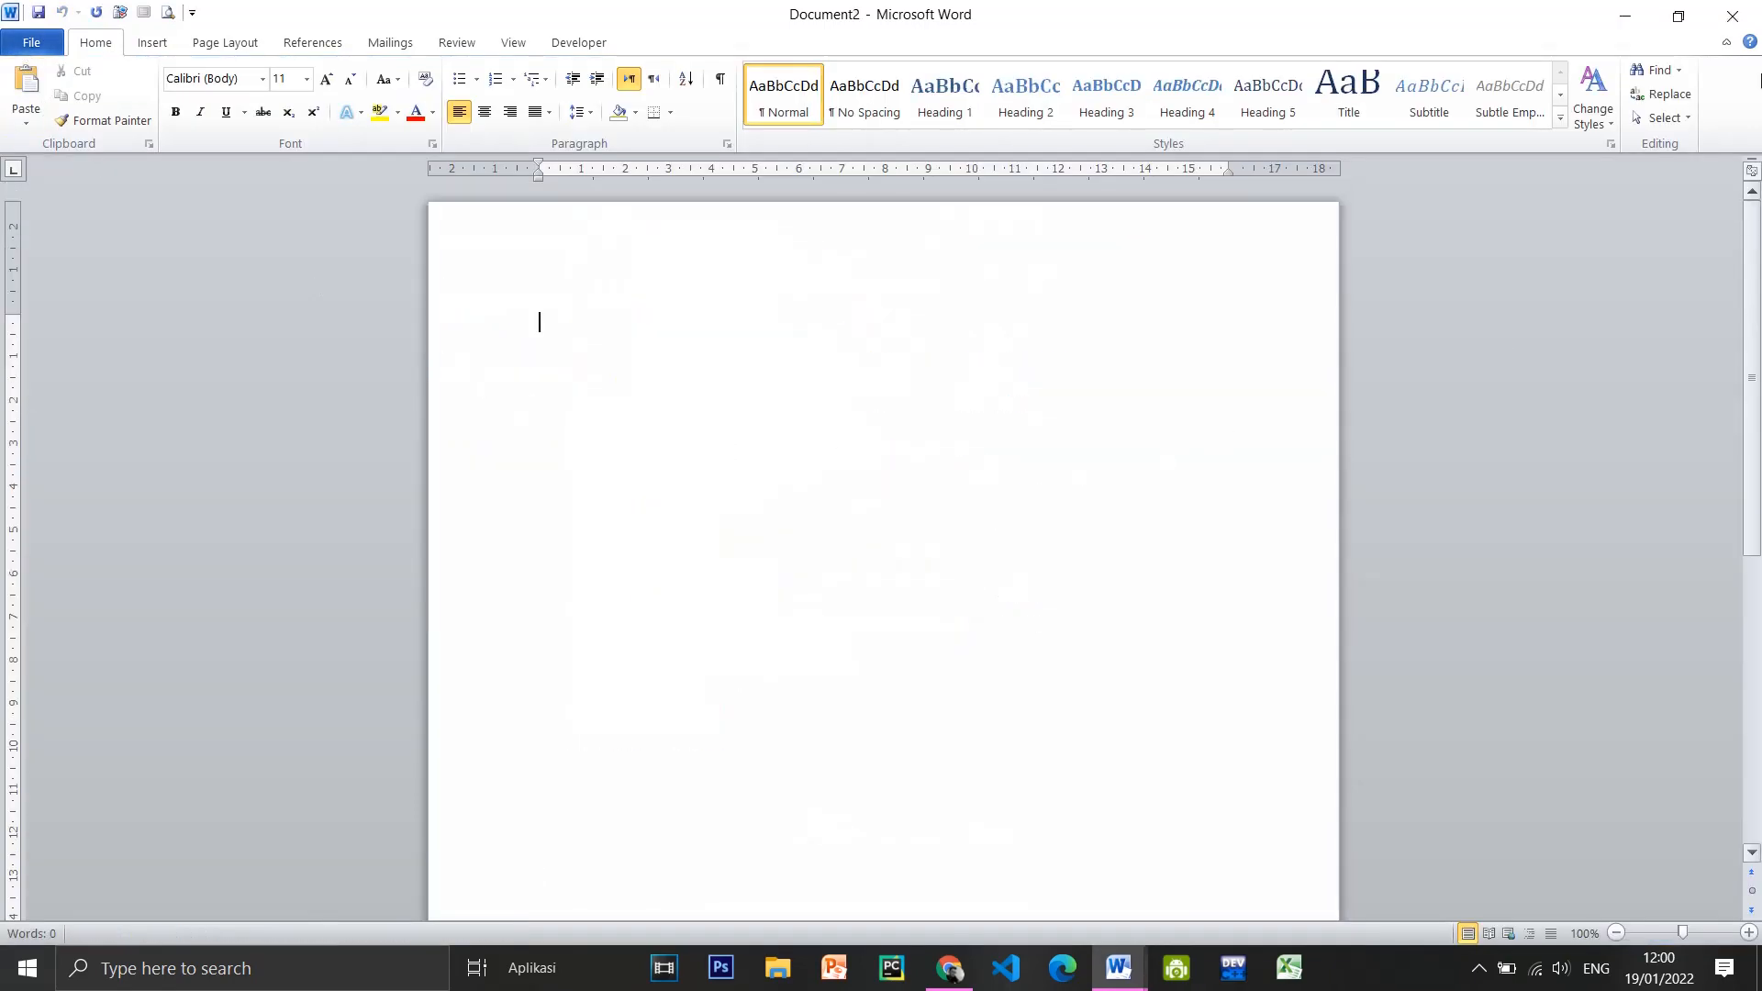
{"action": "scroll", "coordinate": [900, 532], "scroll_direction": "down", "scroll_amount": 7}
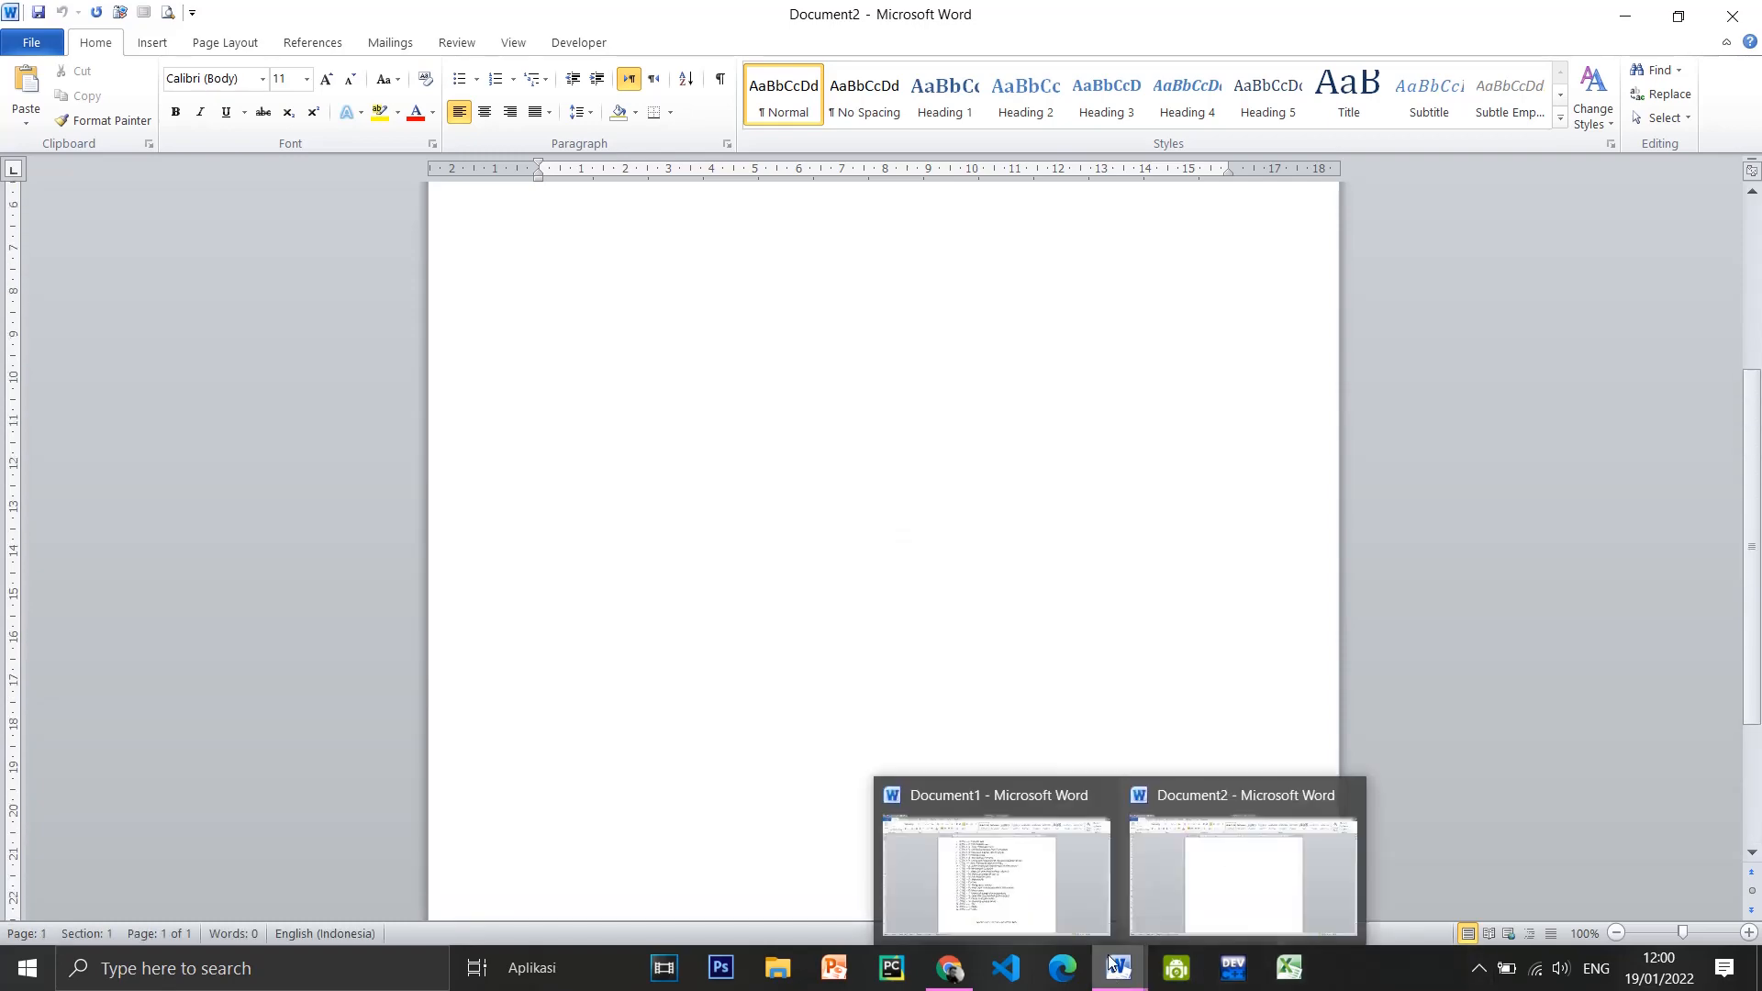
{"action": "left_click", "coordinate": [995, 872]}
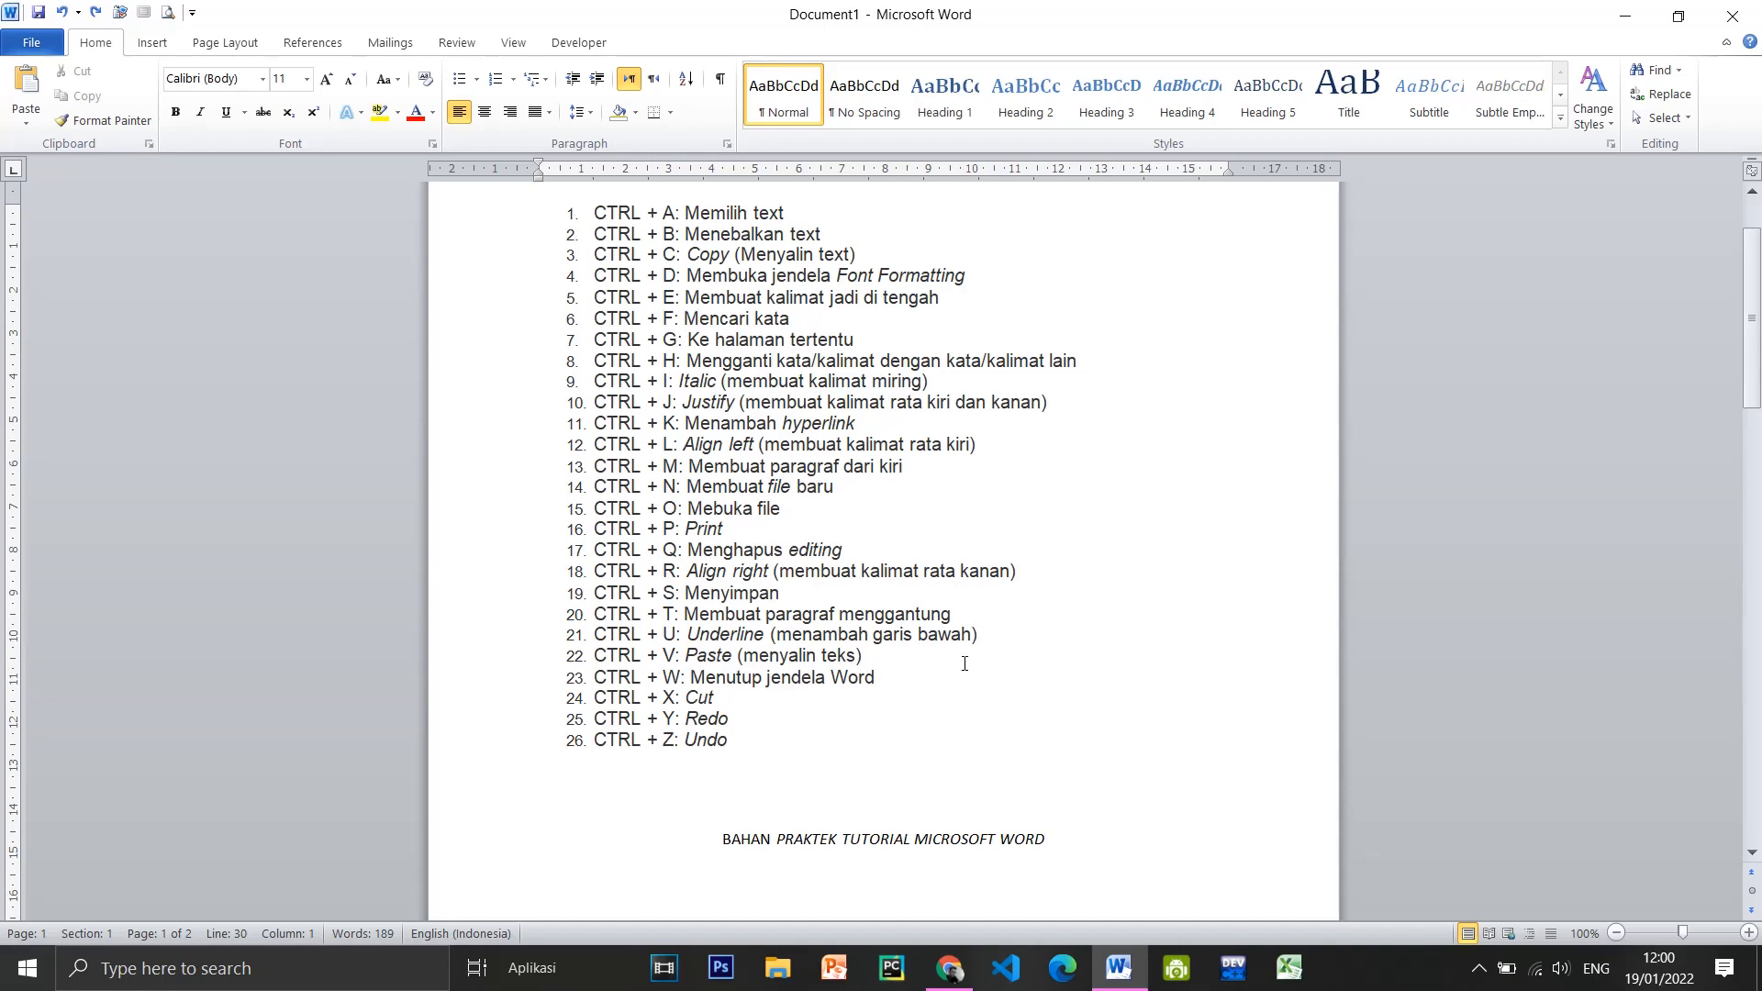
Browse Documents for files to open, try opening absen 06-01-21 from the Pictures folder, and cancel its file conversion
{"action": "key", "text": "ctrl+o"}
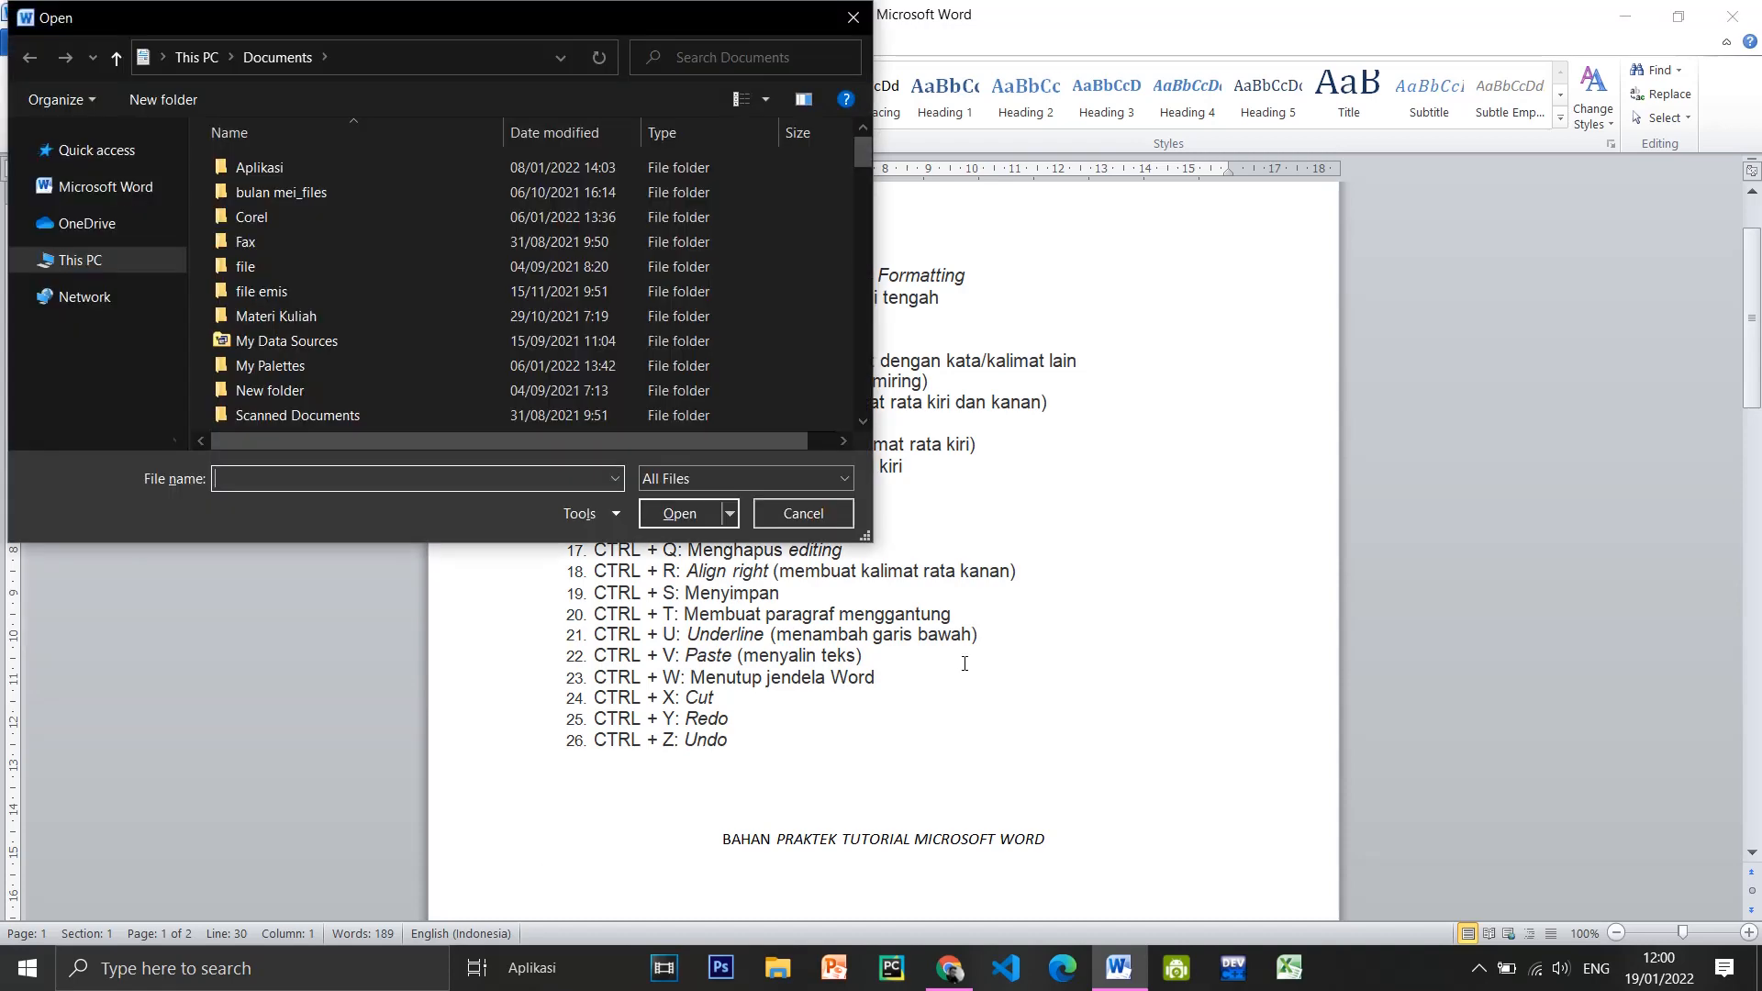
{"action": "scroll", "coordinate": [525, 365], "scroll_direction": "down", "scroll_amount": 10}
{"action": "scroll", "coordinate": [725, 445], "scroll_direction": "down", "scroll_amount": 12}
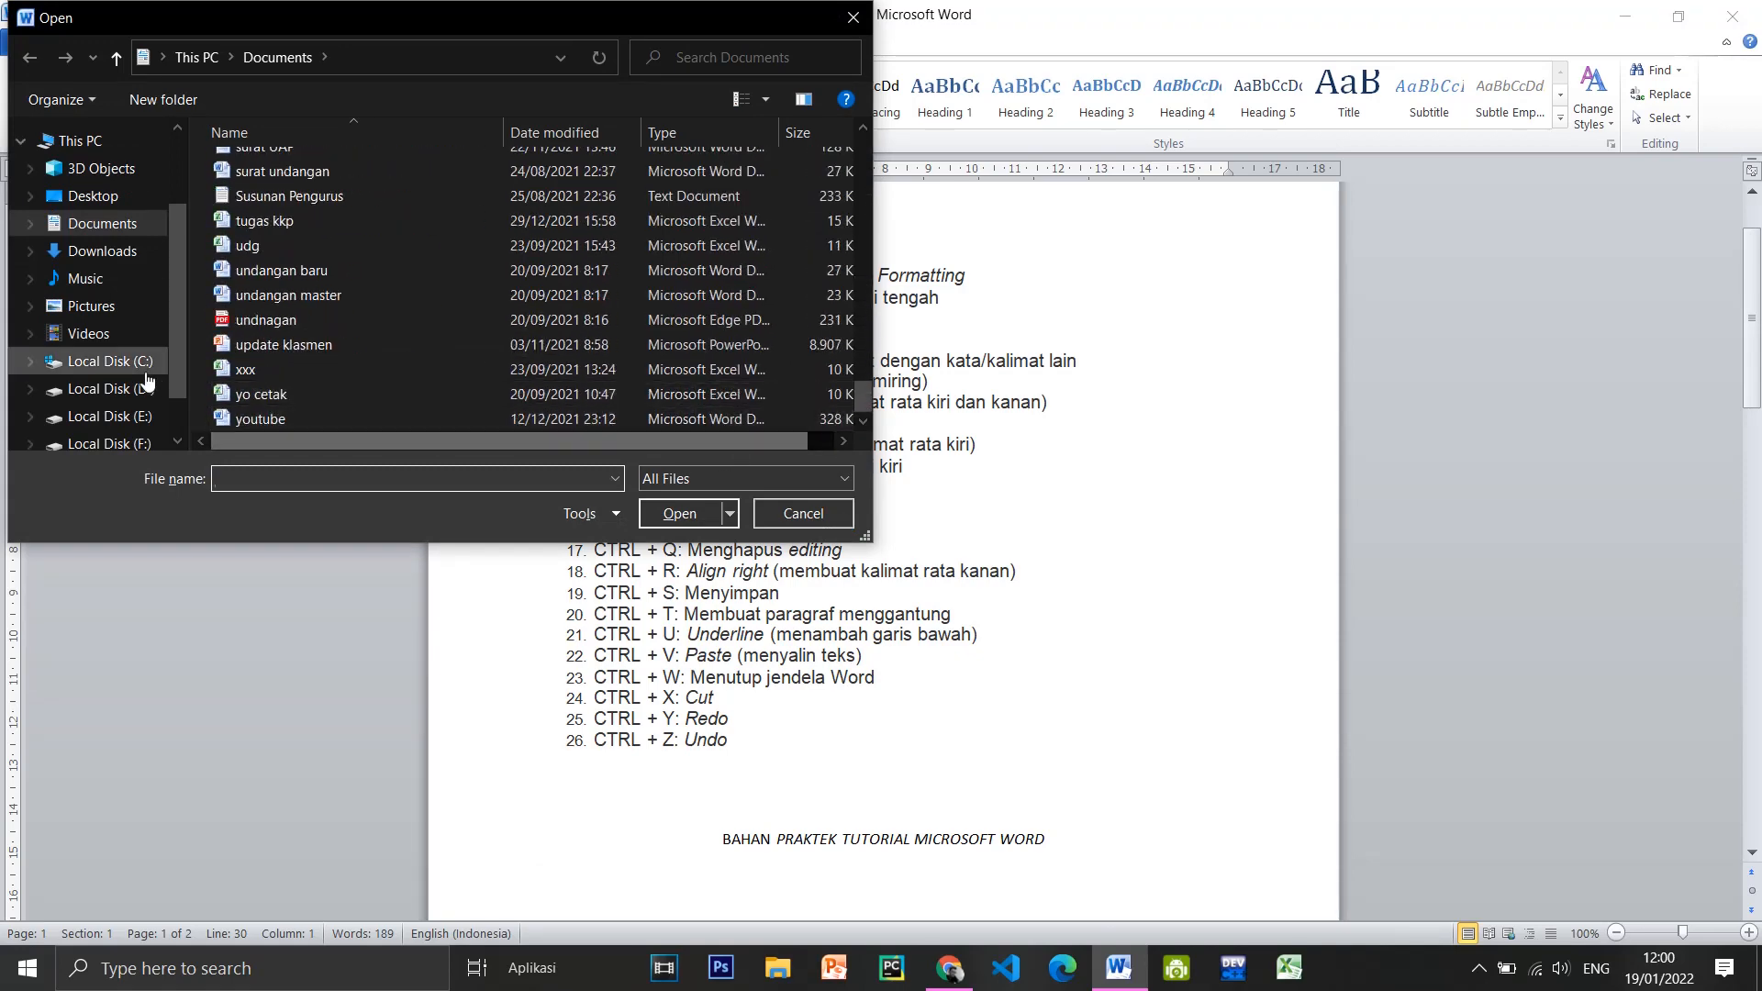
{"action": "left_click", "coordinate": [93, 309]}
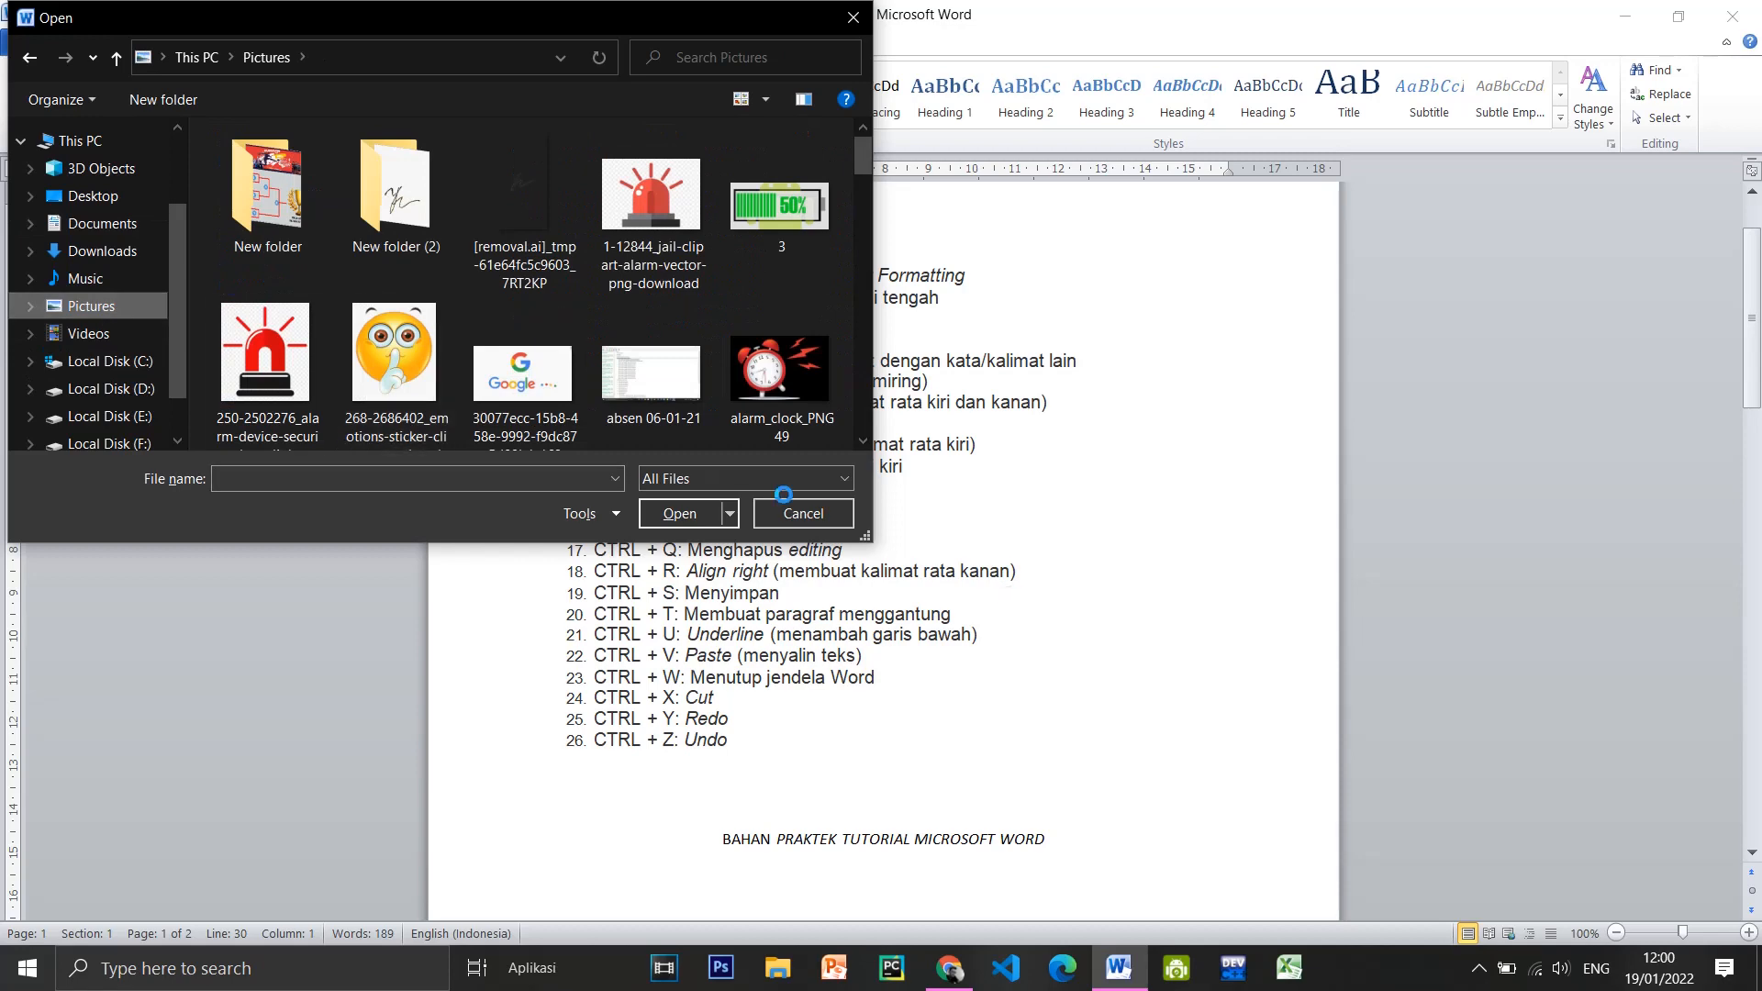
{"action": "left_click", "coordinate": [636, 419]}
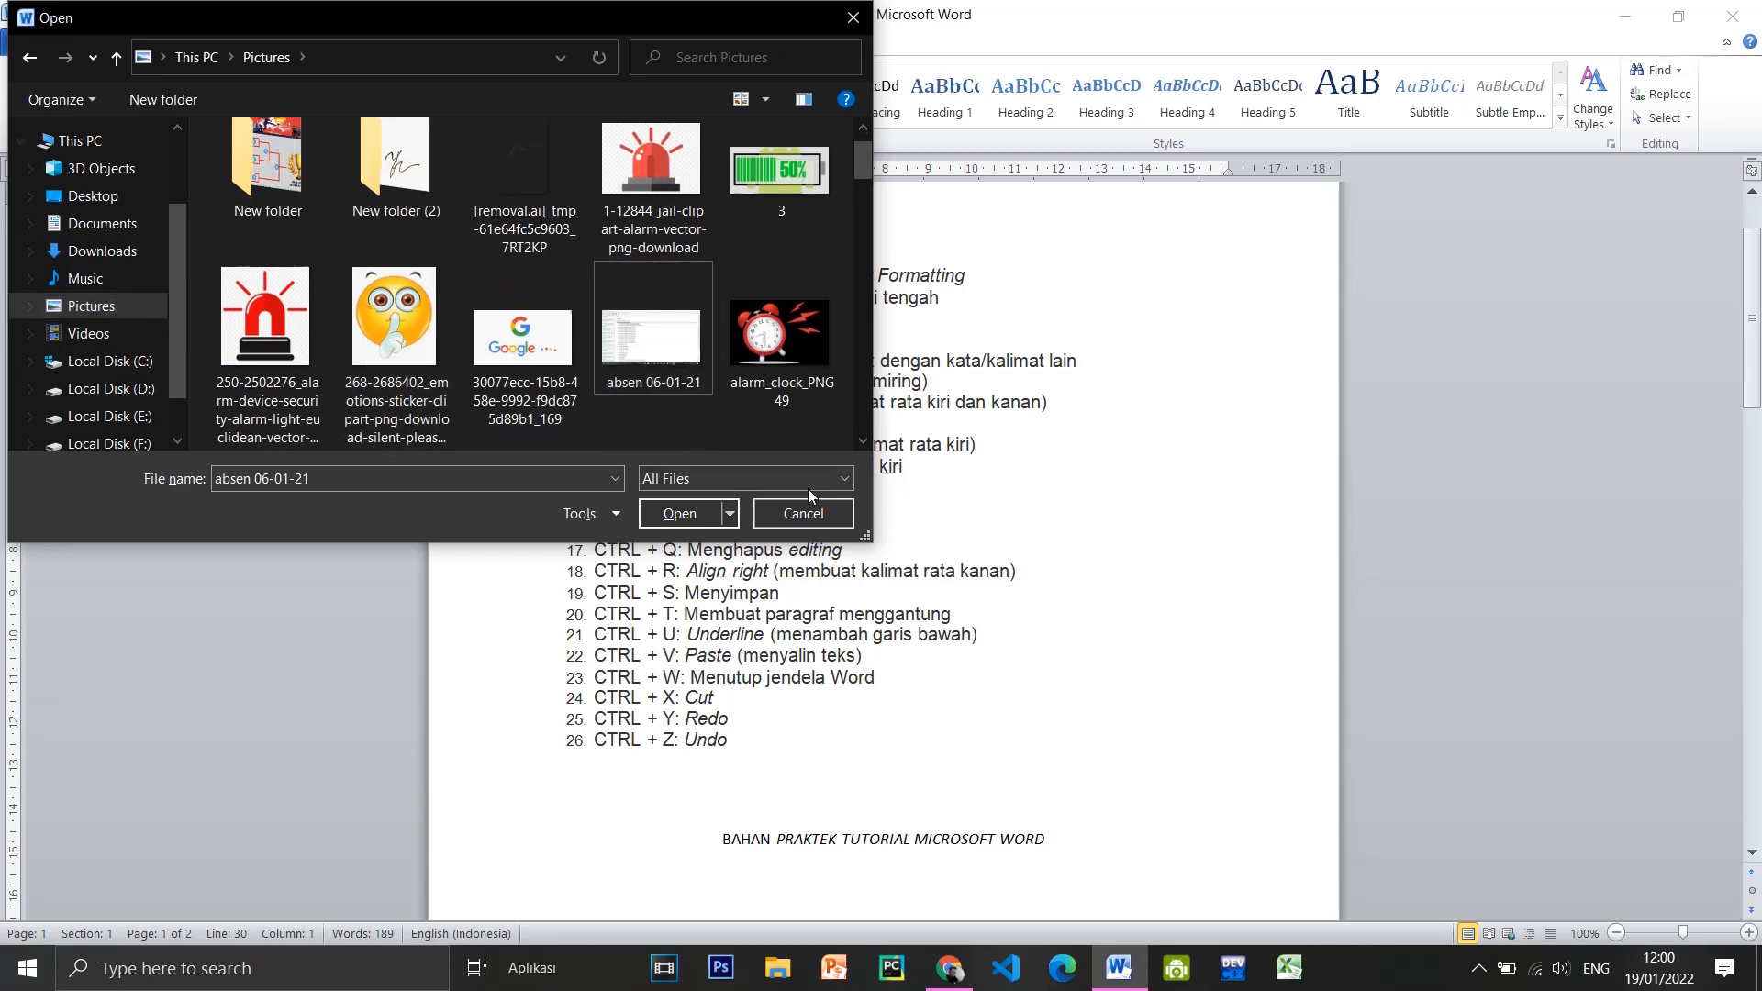
{"action": "left_click", "coordinate": [700, 510]}
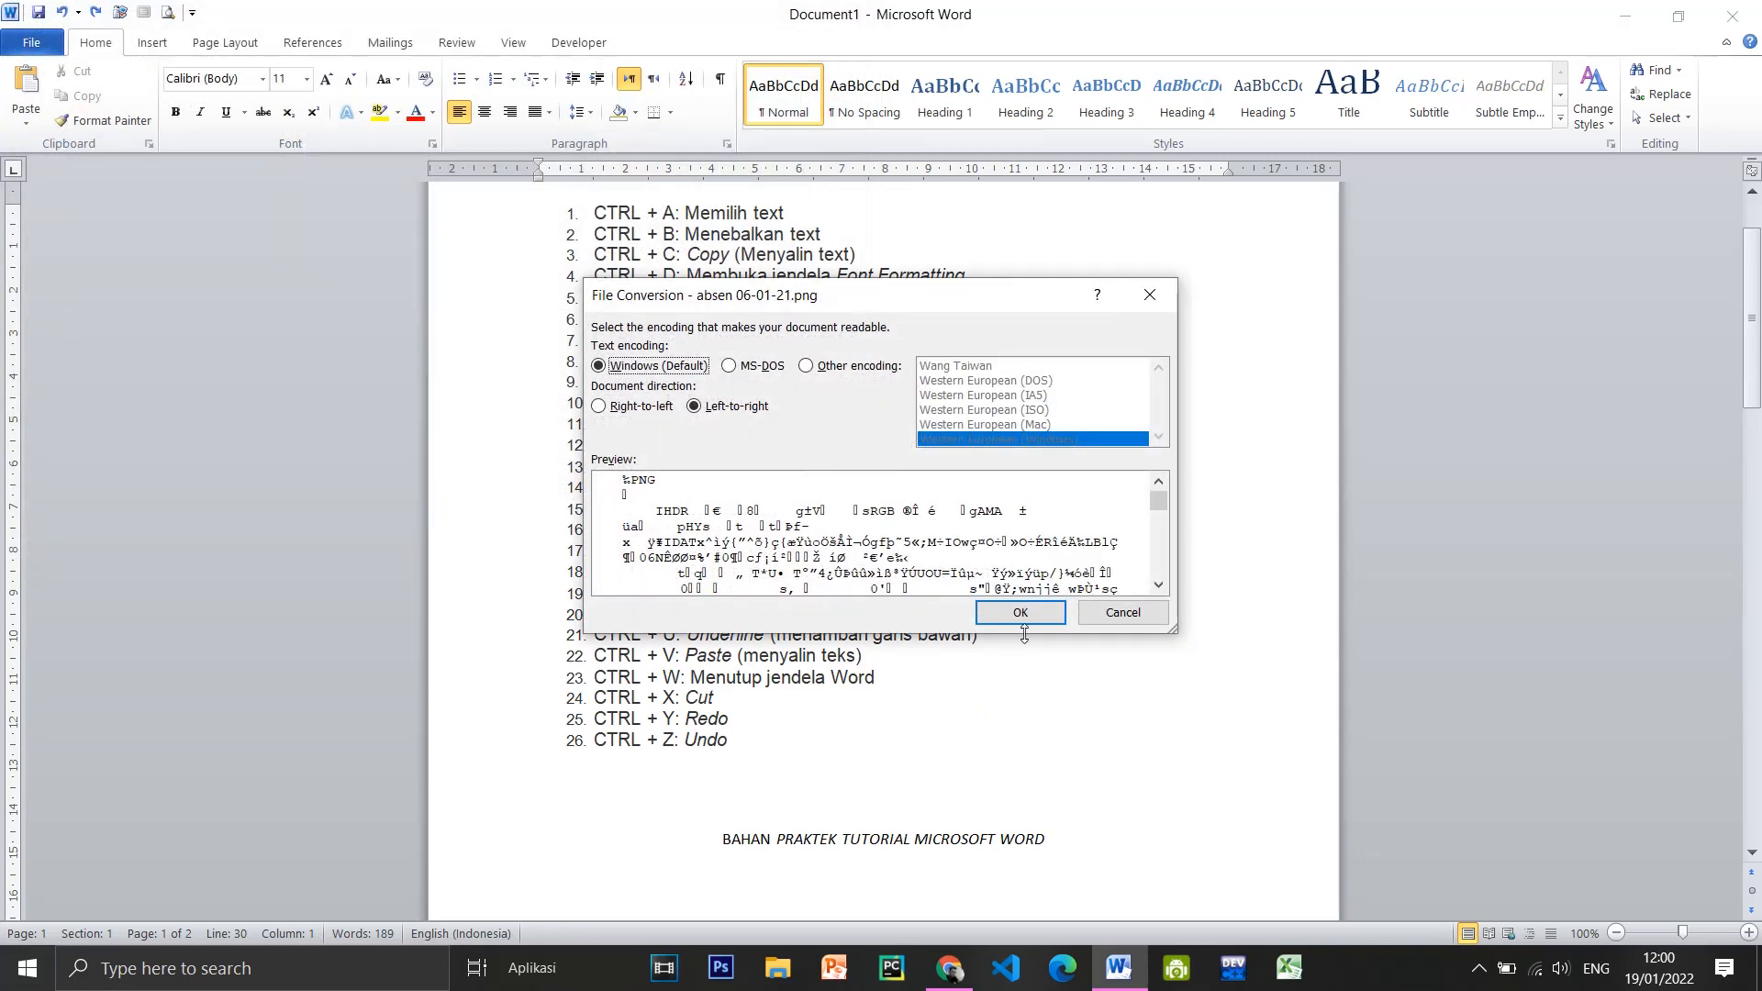
{"action": "left_click", "coordinate": [1120, 613]}
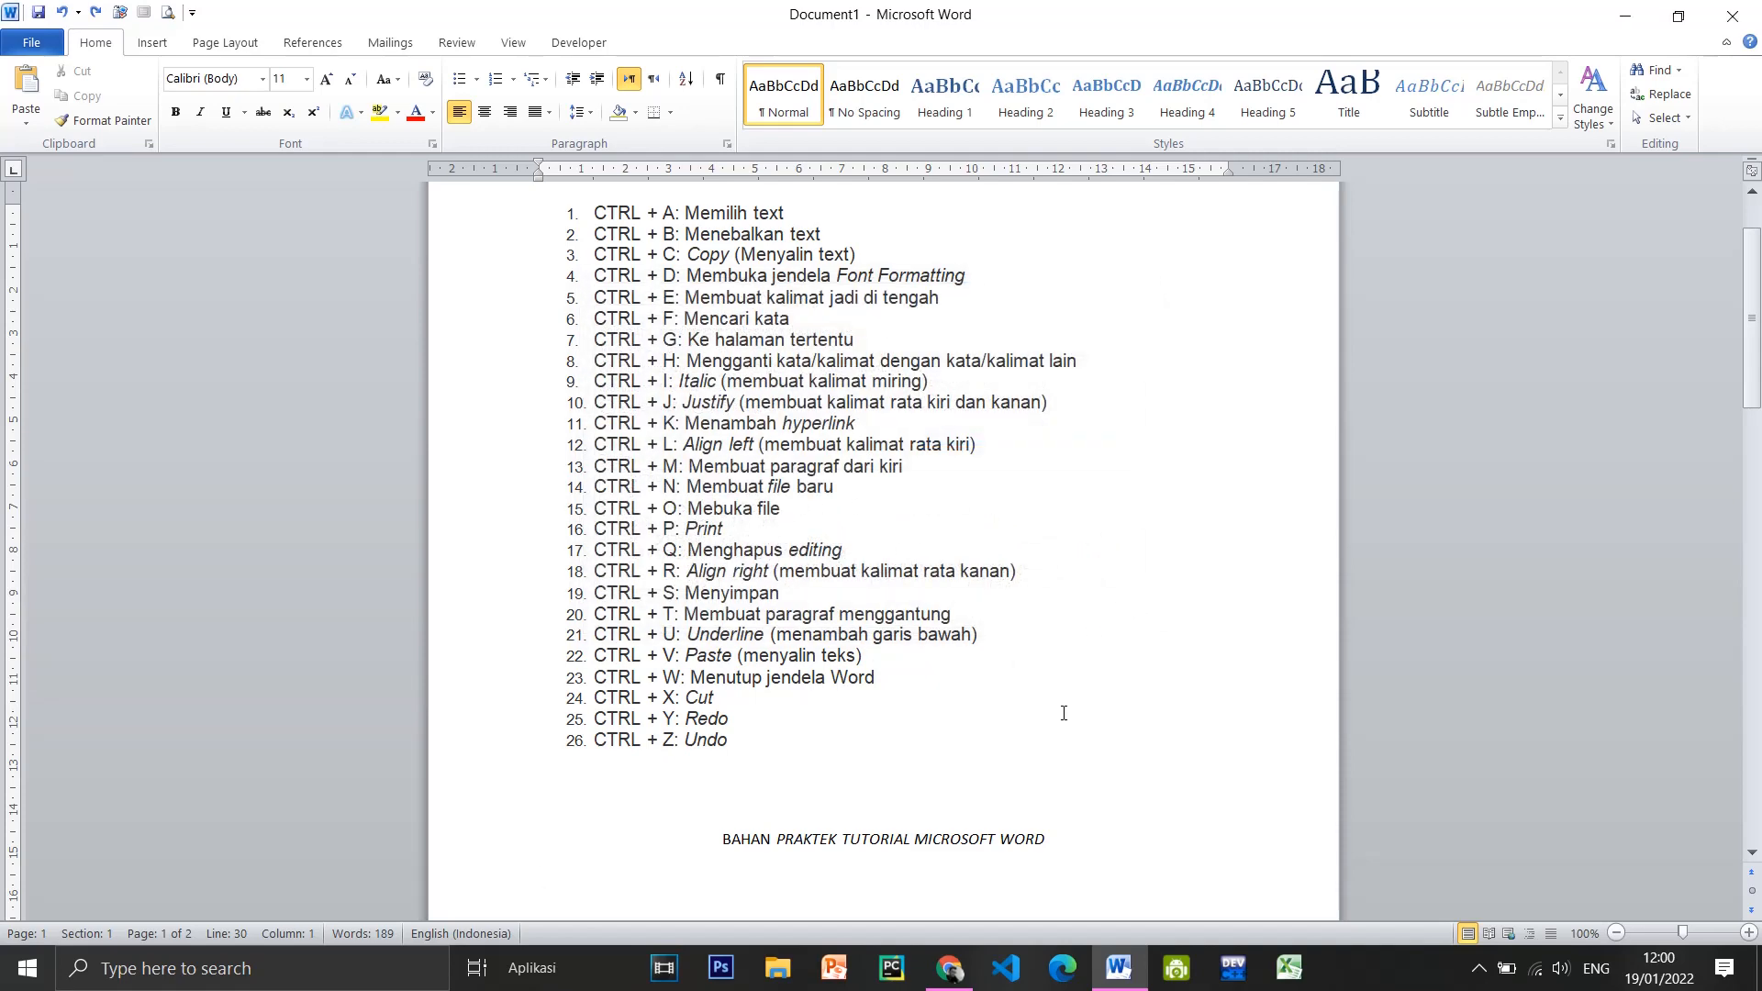
Open the print settings and preview of Document1 and return to the document without printing
{"action": "key", "text": "ctrl+p"}
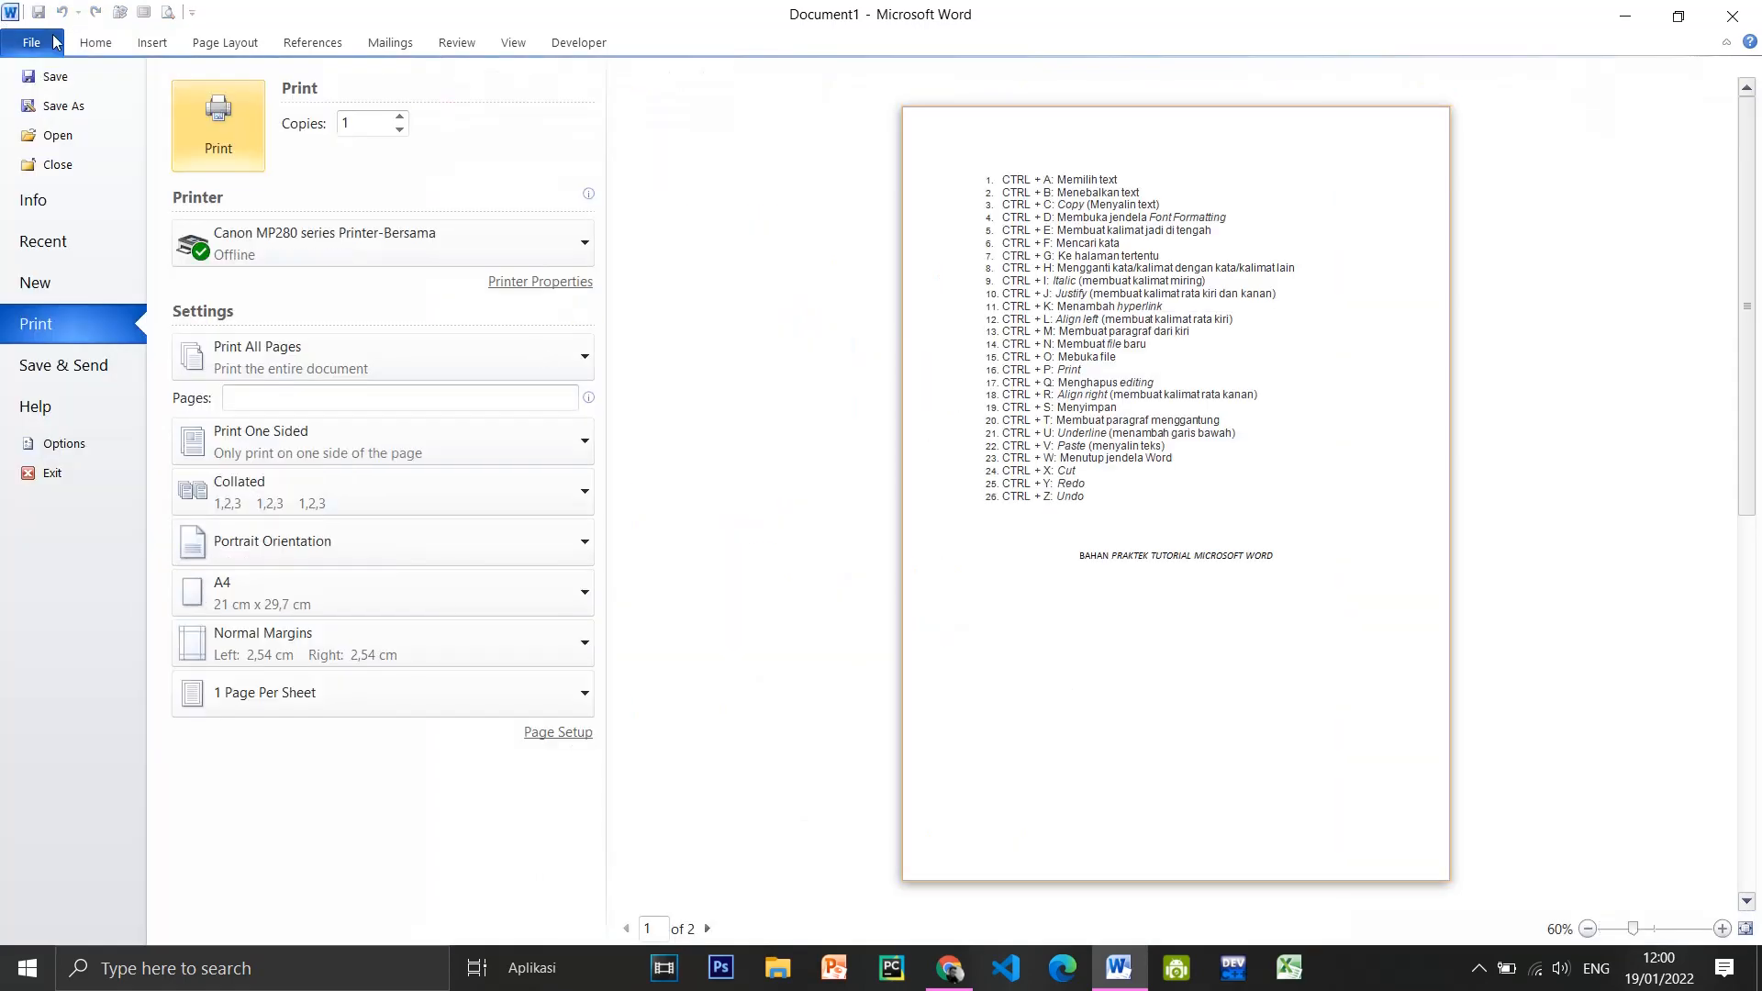
{"action": "key", "text": "Escape"}
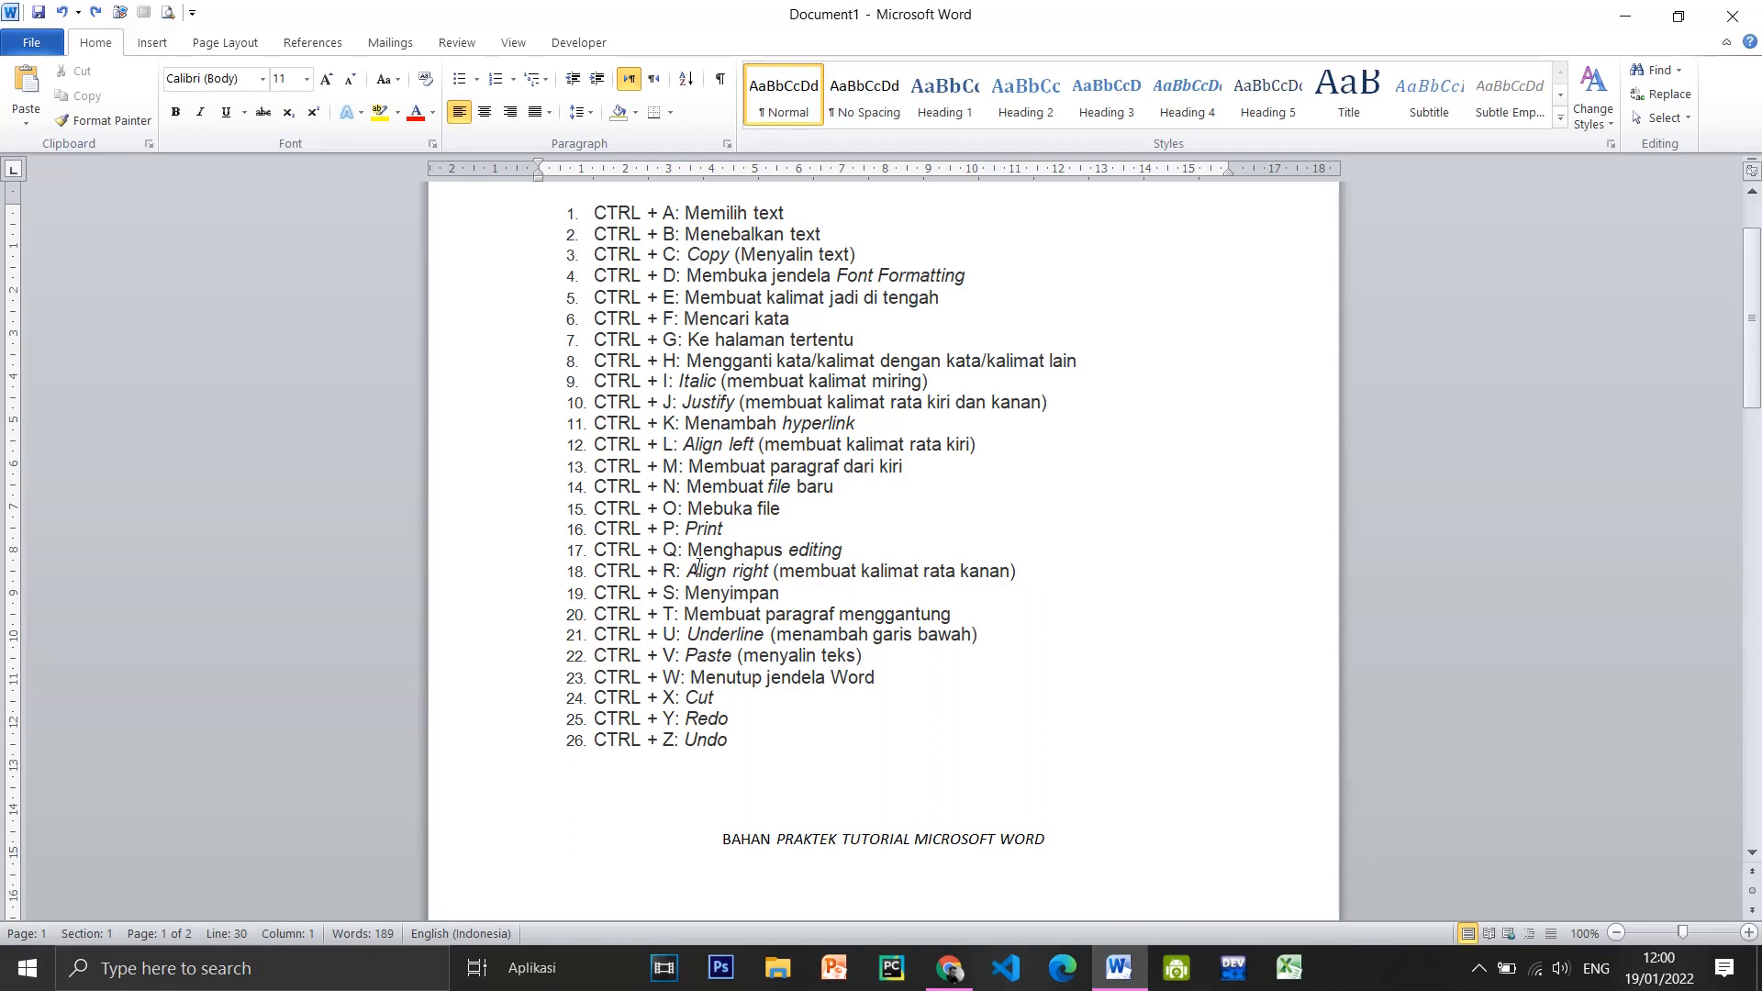
Clear the paragraph formatting of list item 13, "CTRL + M: Membuat paragraf dari kiri", and undo the change
{"action": "left_click", "coordinate": [741, 468]}
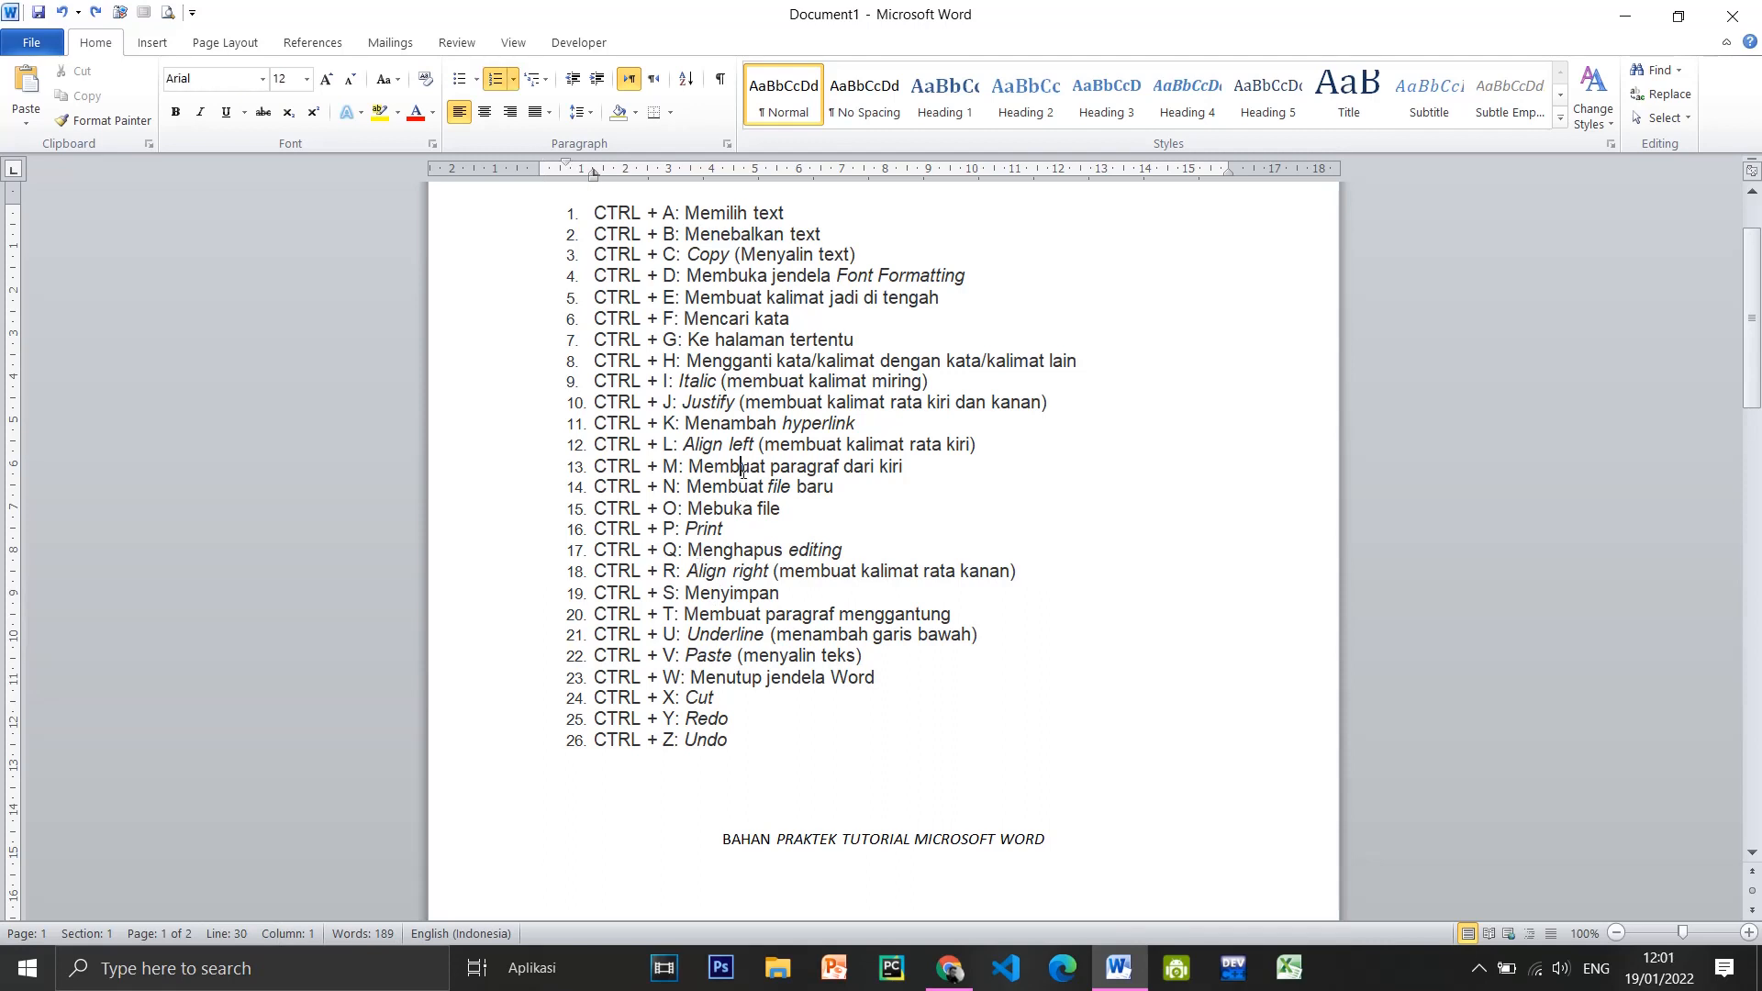
{"action": "key", "text": "ctrl+q"}
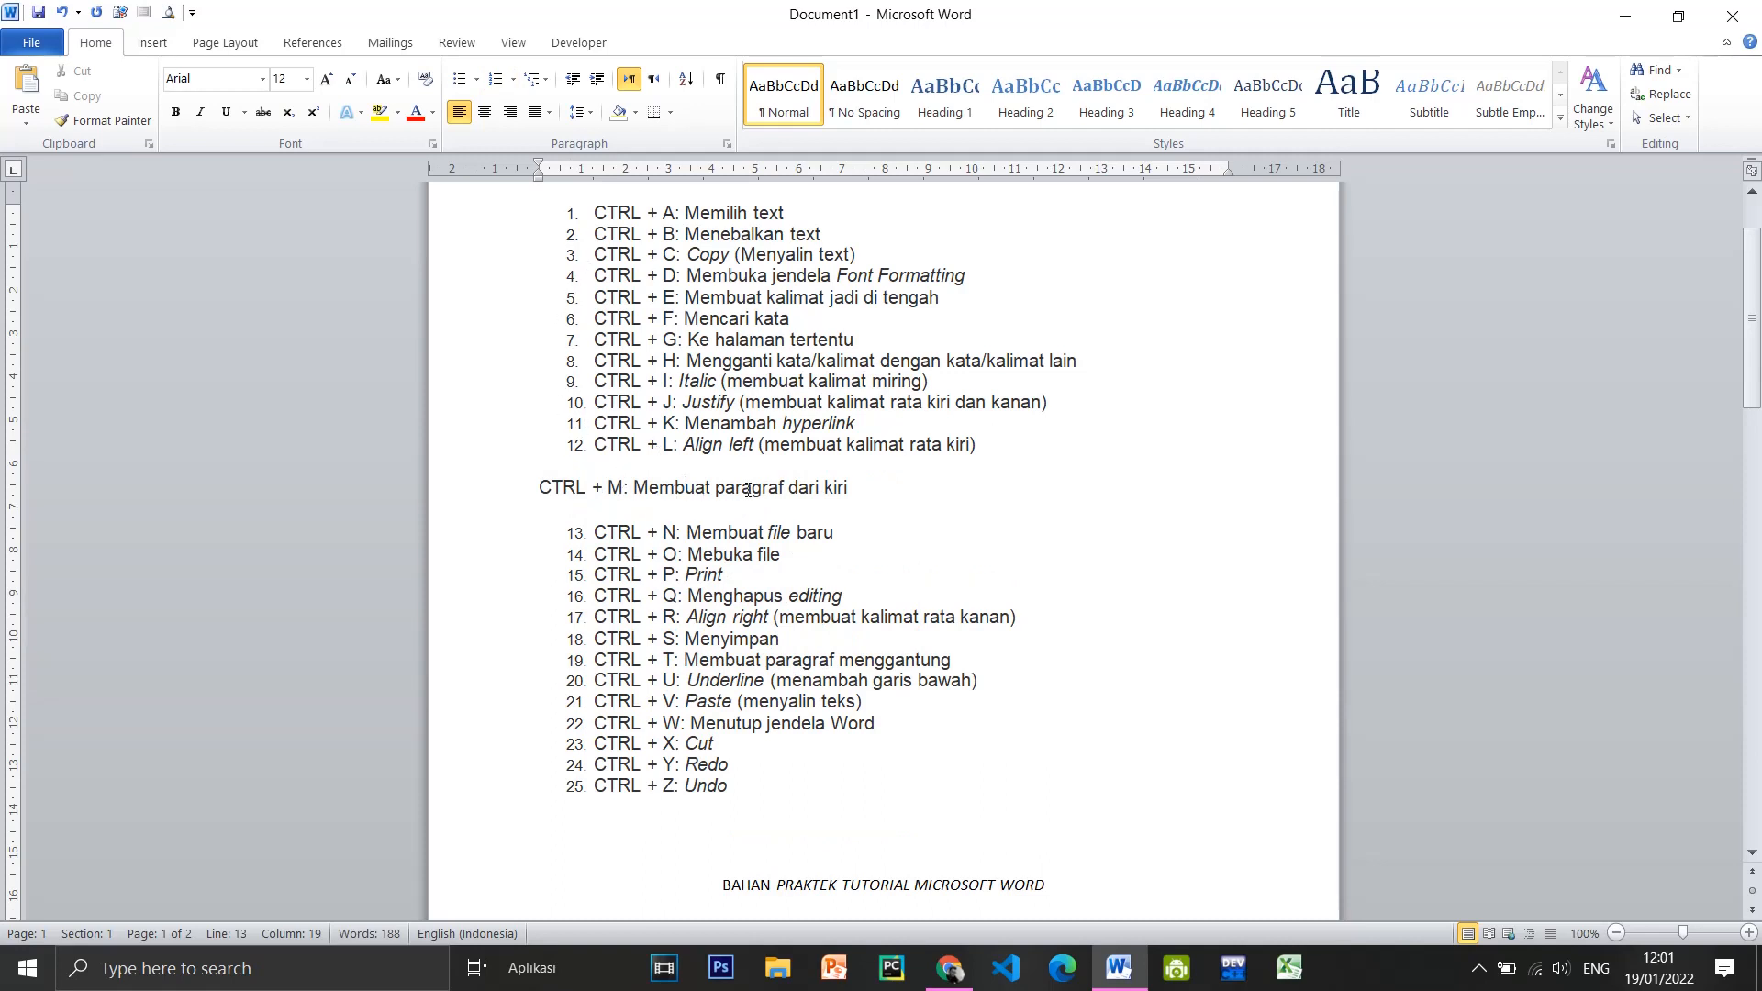
{"action": "left_click", "coordinate": [864, 489]}
{"action": "key", "text": "ctrl+z"}
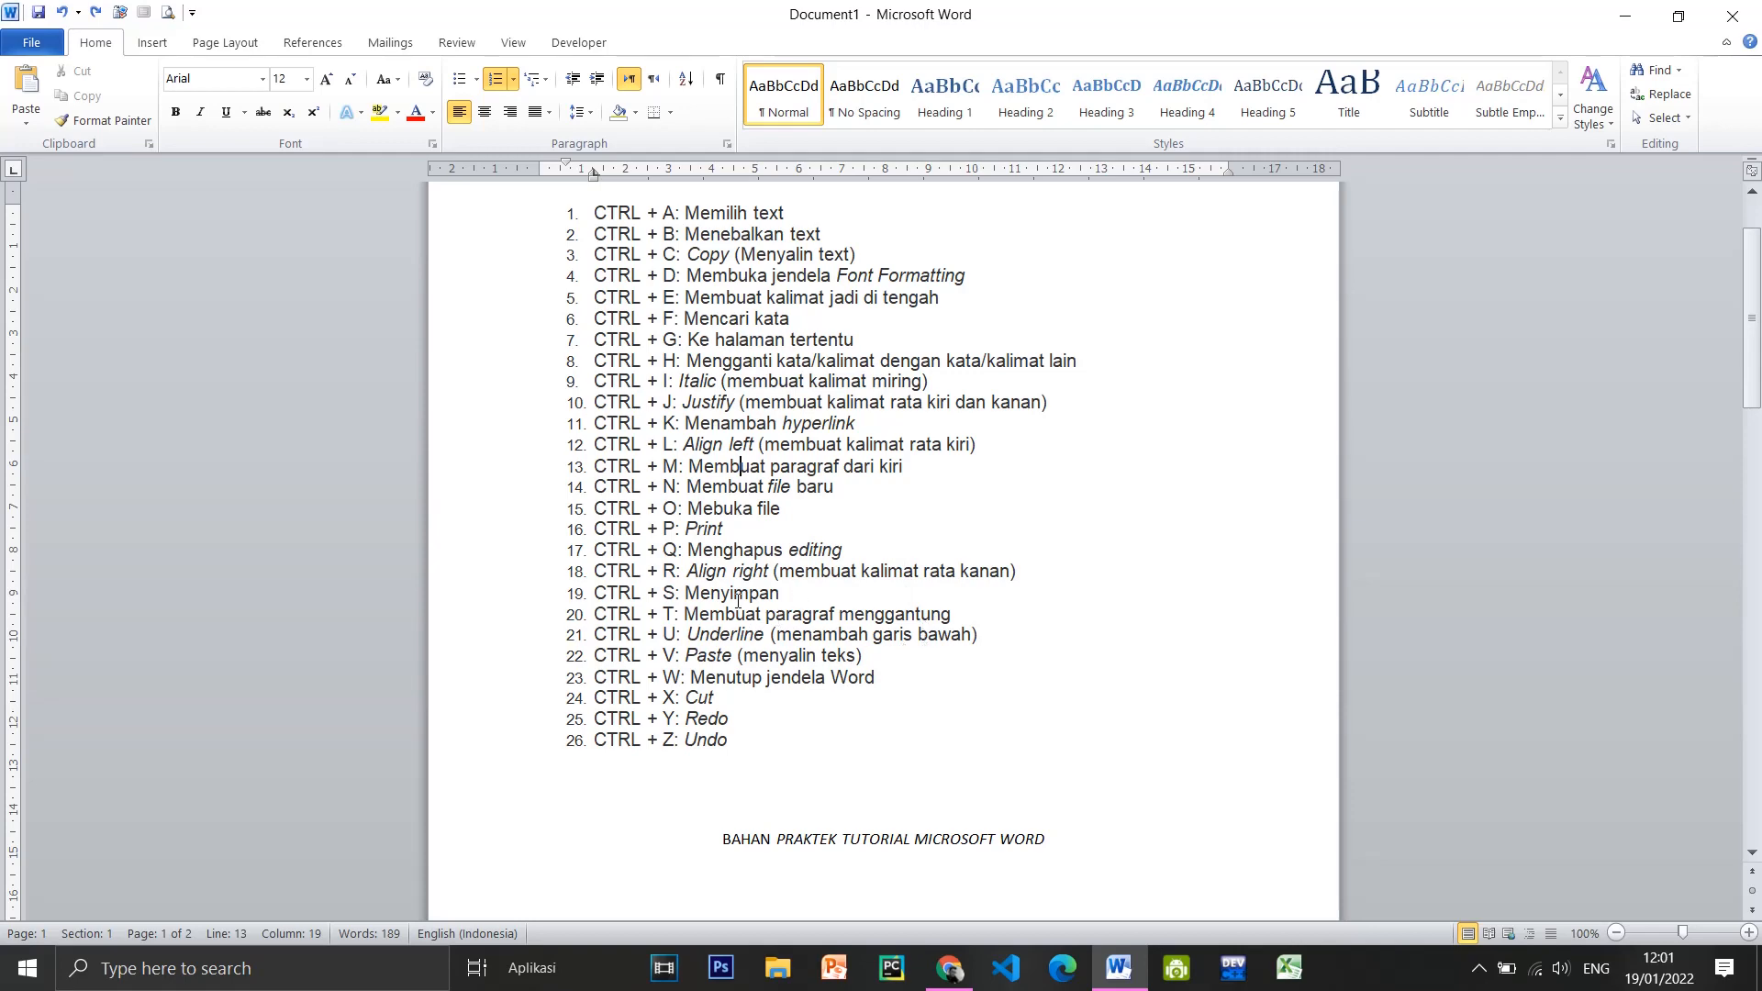
Start saving Document1 to the Pictures folder and cancel without saving
{"action": "key", "text": "ctrl+s"}
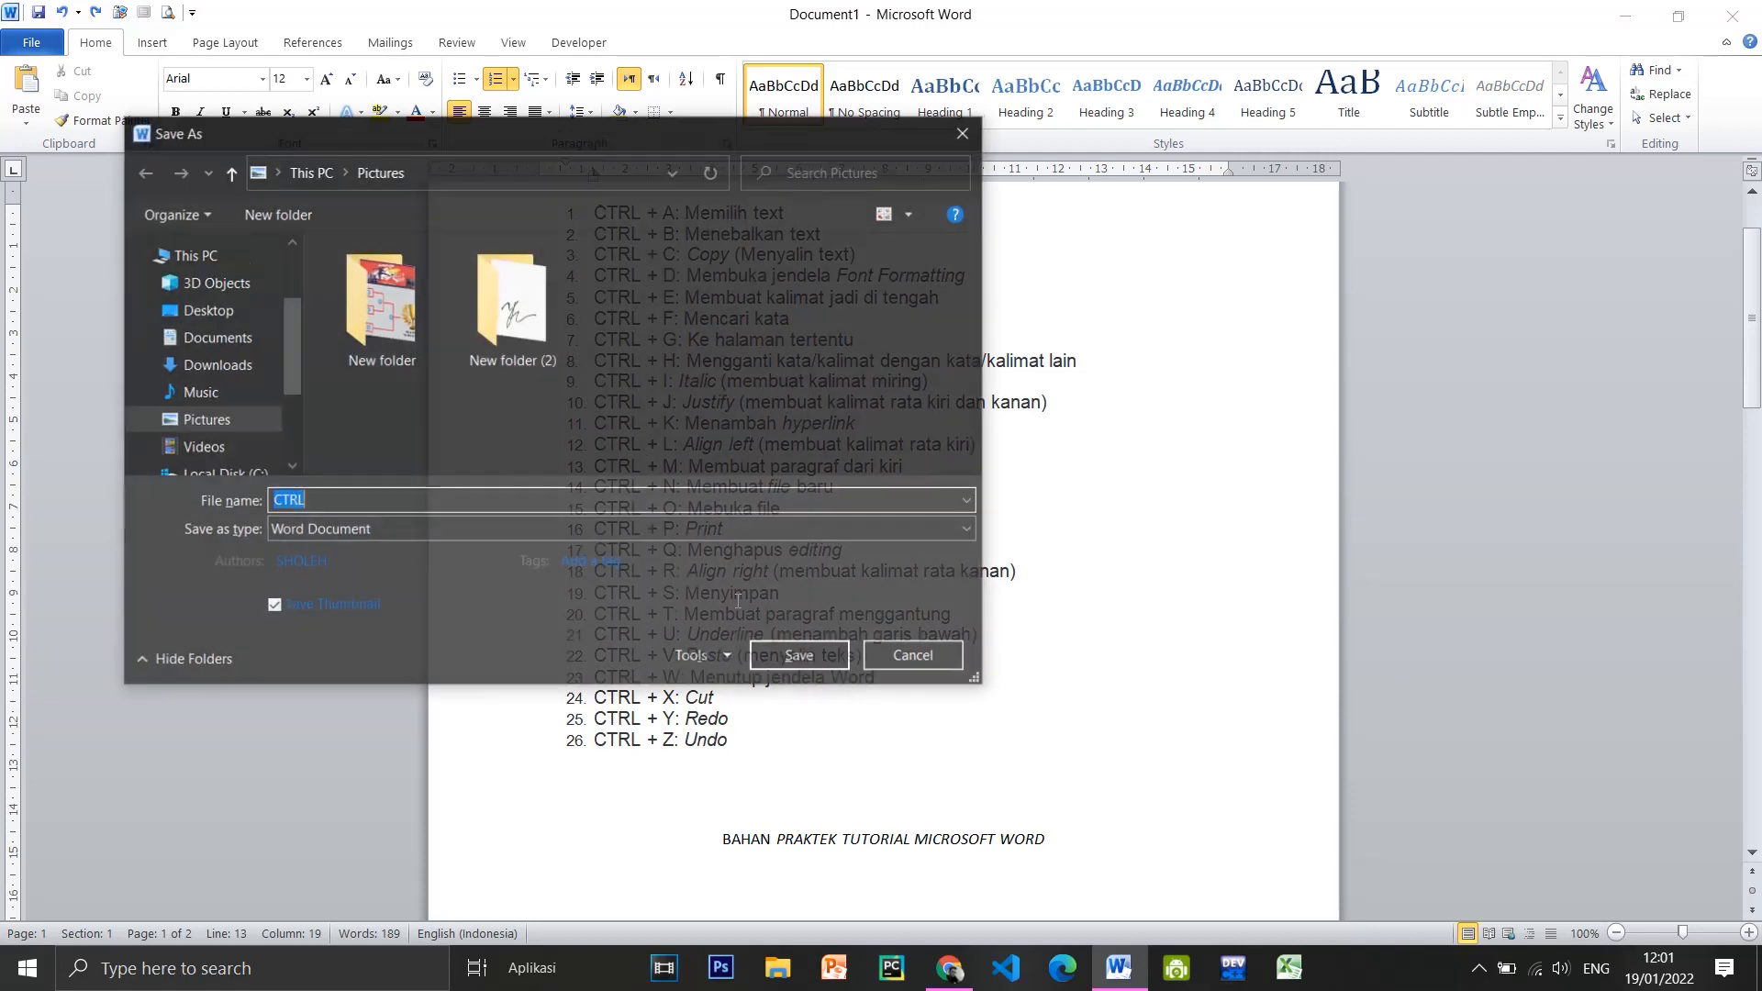
{"action": "left_click", "coordinate": [932, 662]}
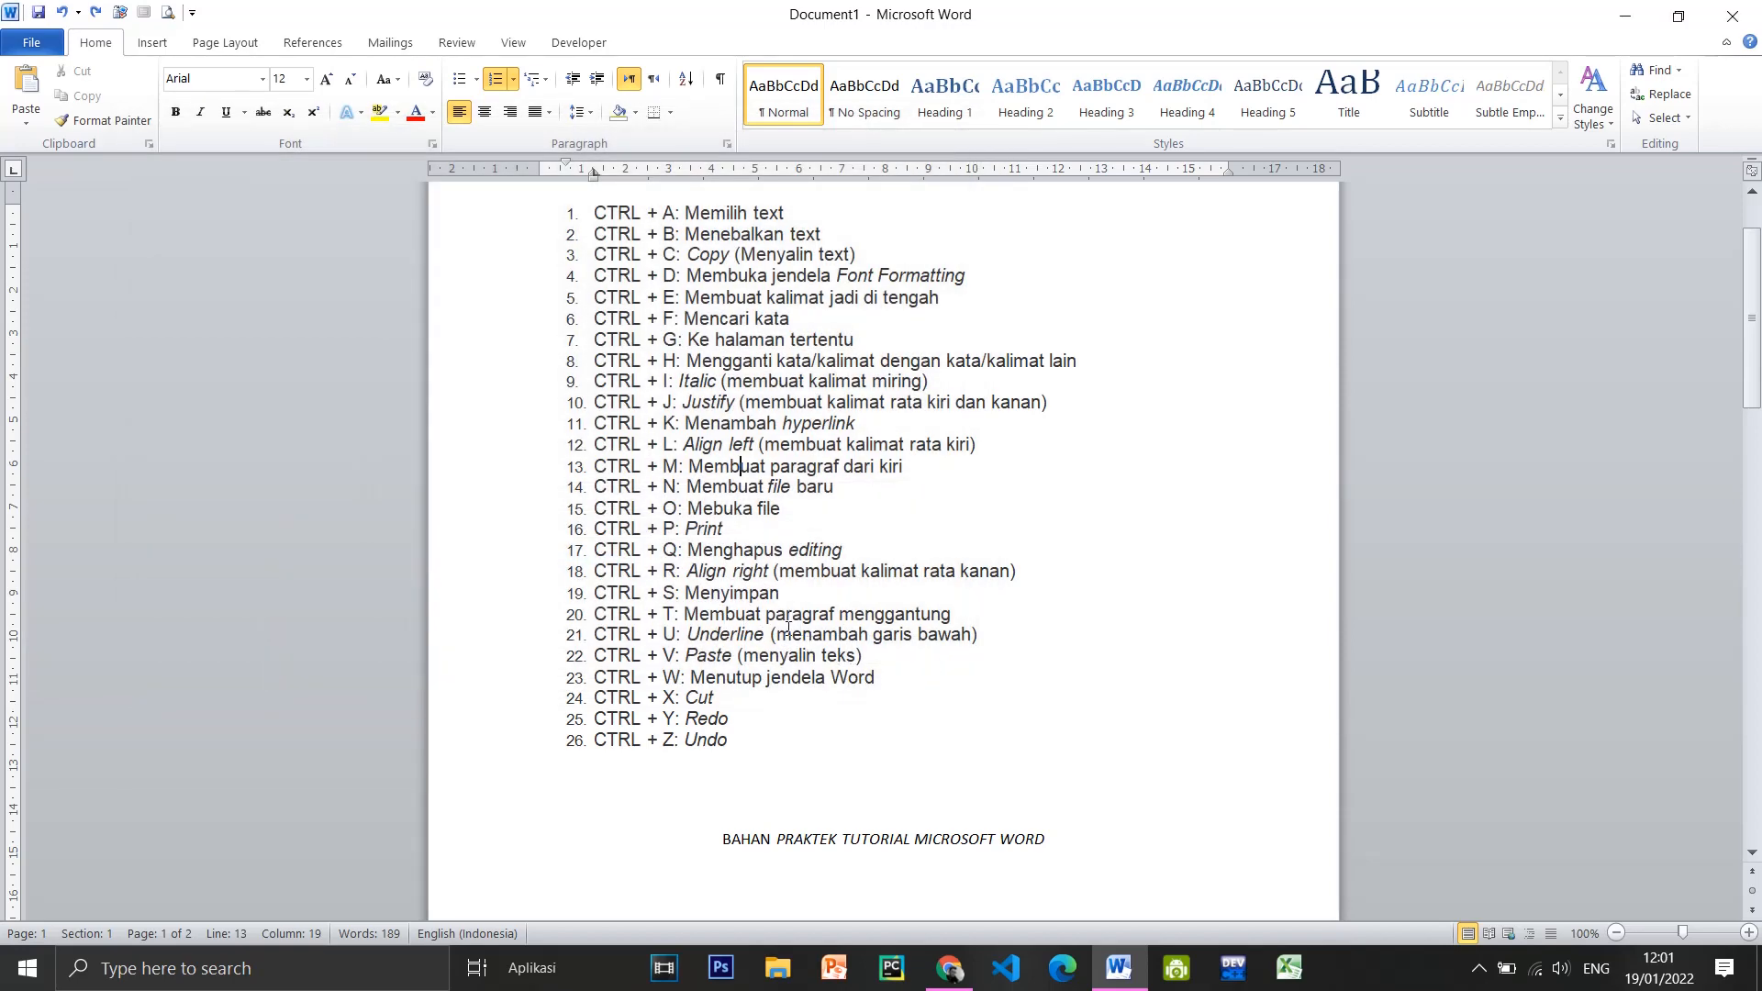
Left-align the practice line "BAHAN PRAKTEK TUTORIAL MICROSOFT WORD" and give it a hanging indent
{"action": "key", "text": "ctrl+t"}
{"action": "left_click", "coordinate": [719, 848]}
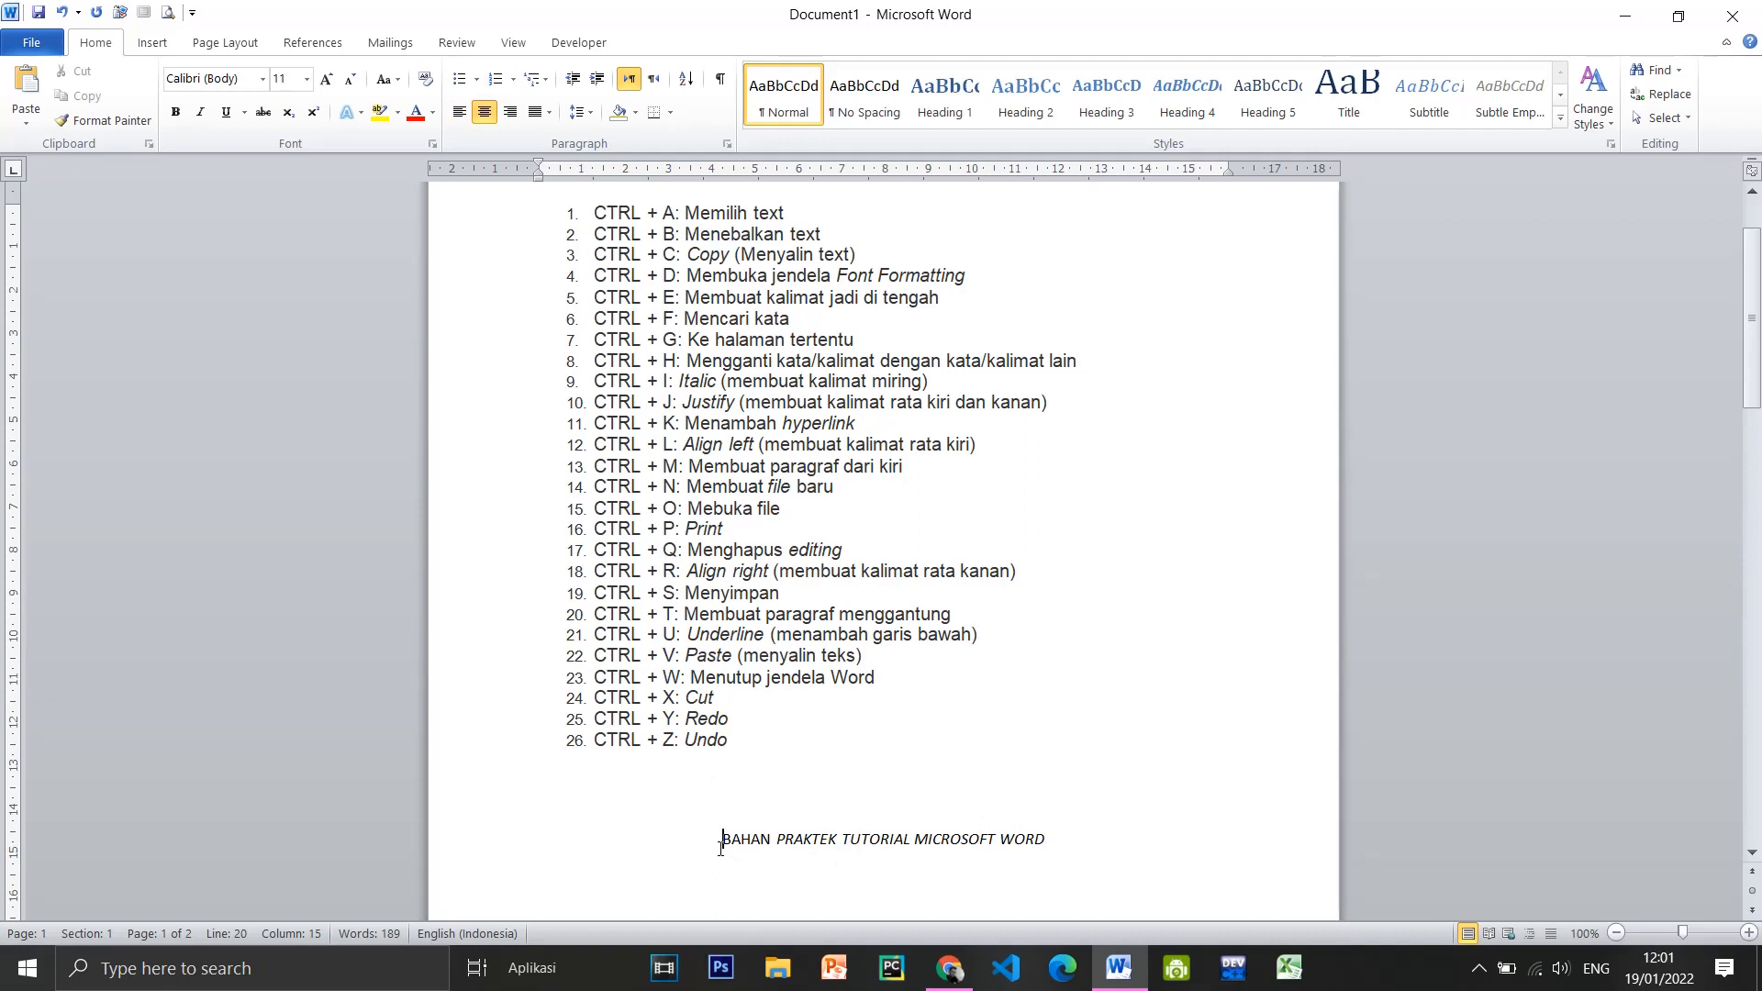
{"action": "key", "text": "ctrl+l"}
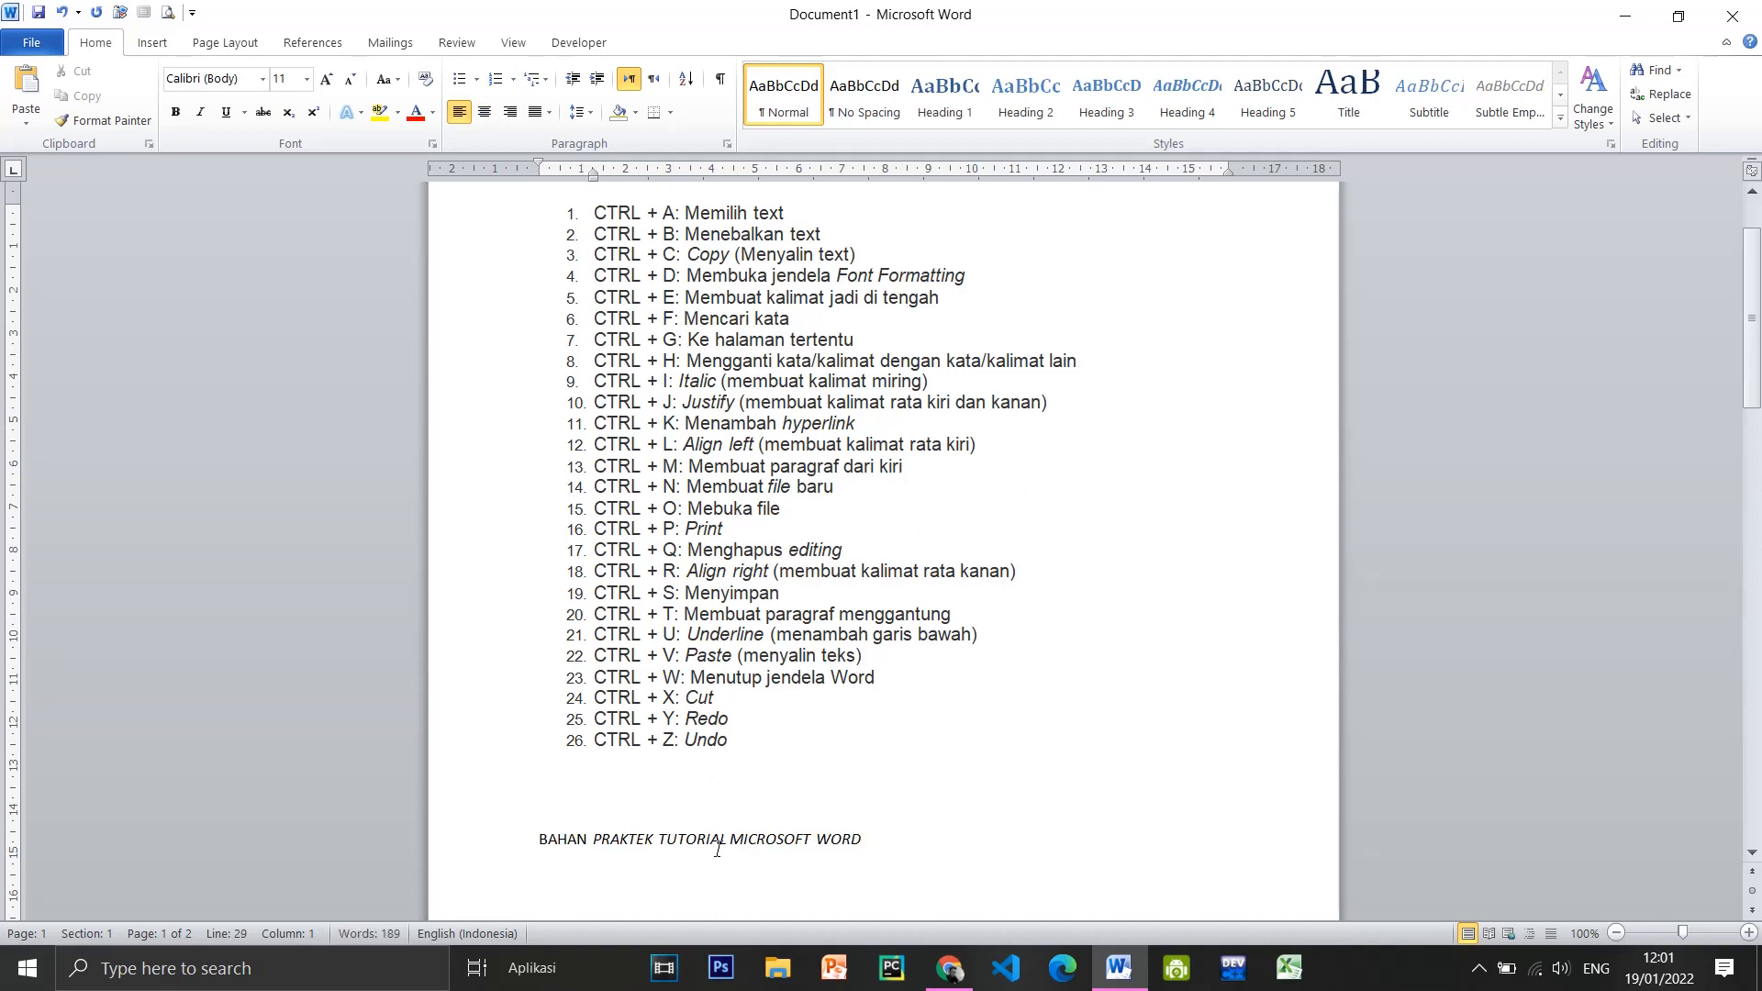
{"action": "key", "text": "Down"}
Underline the words "PRAKTEK TUTORIAL MICROSOFT WORD" in the practice line
{"action": "scroll", "coordinate": [626, 675], "scroll_direction": "down", "scroll_amount": 2}
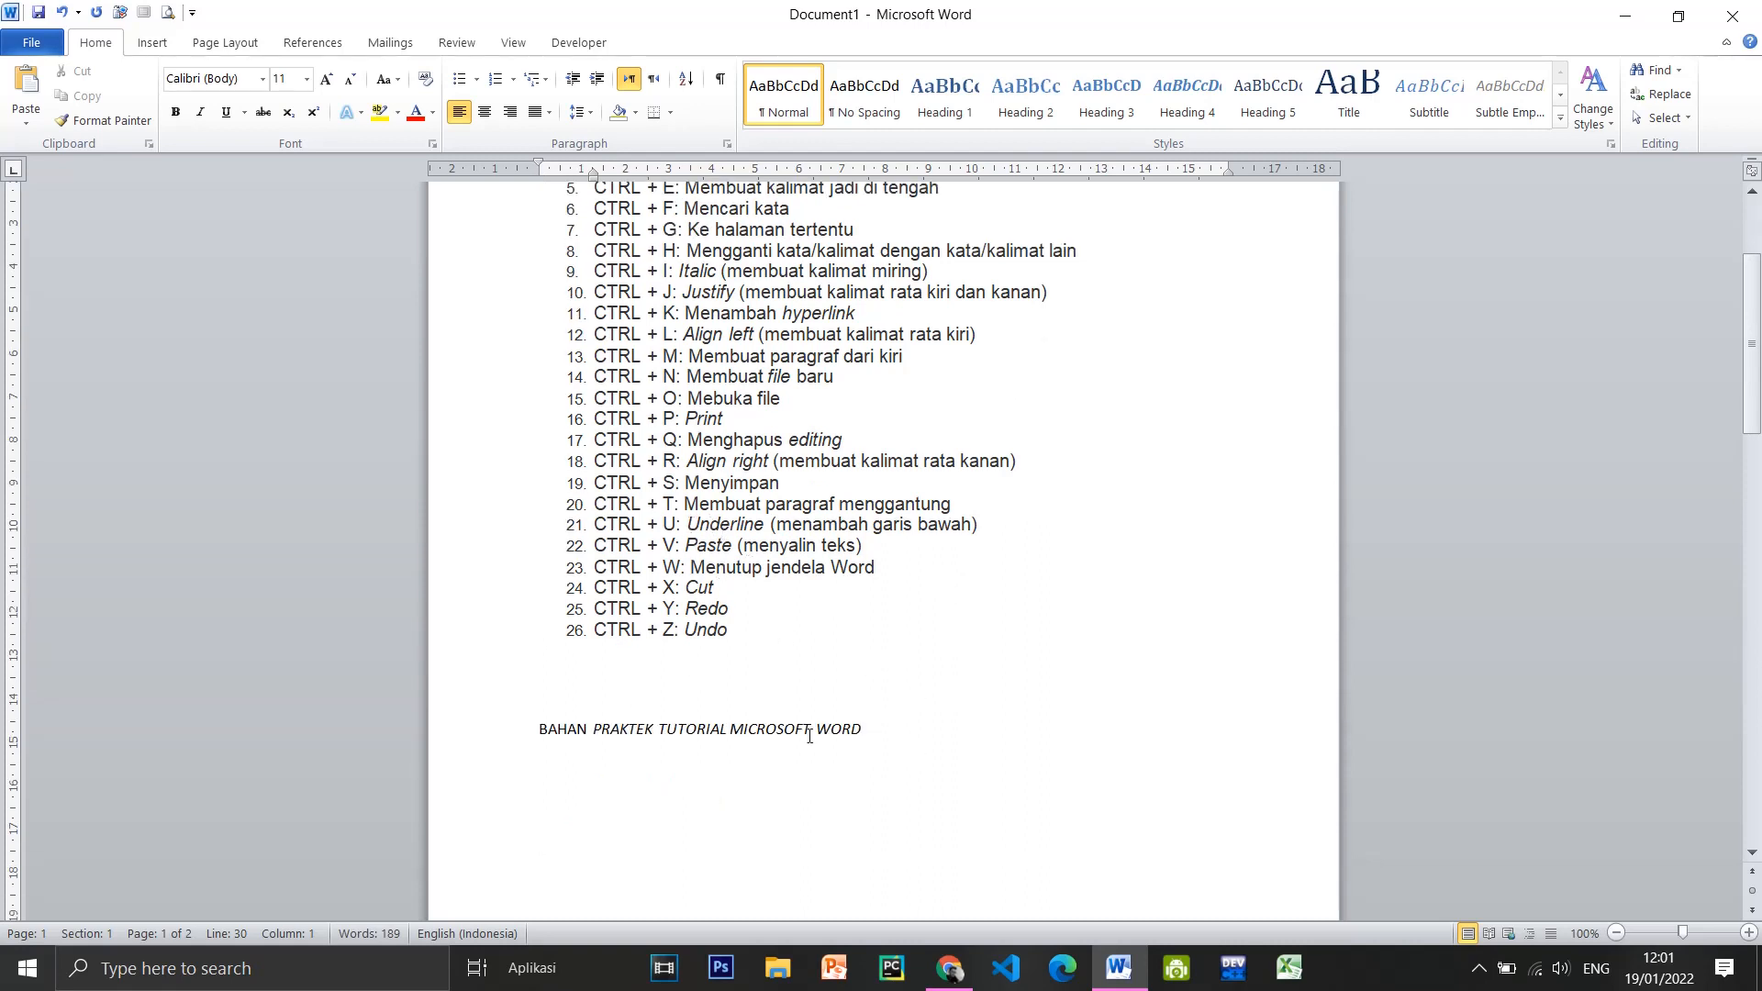
{"action": "left_click_drag", "start_coordinate": [863, 730], "coordinate": [620, 730]}
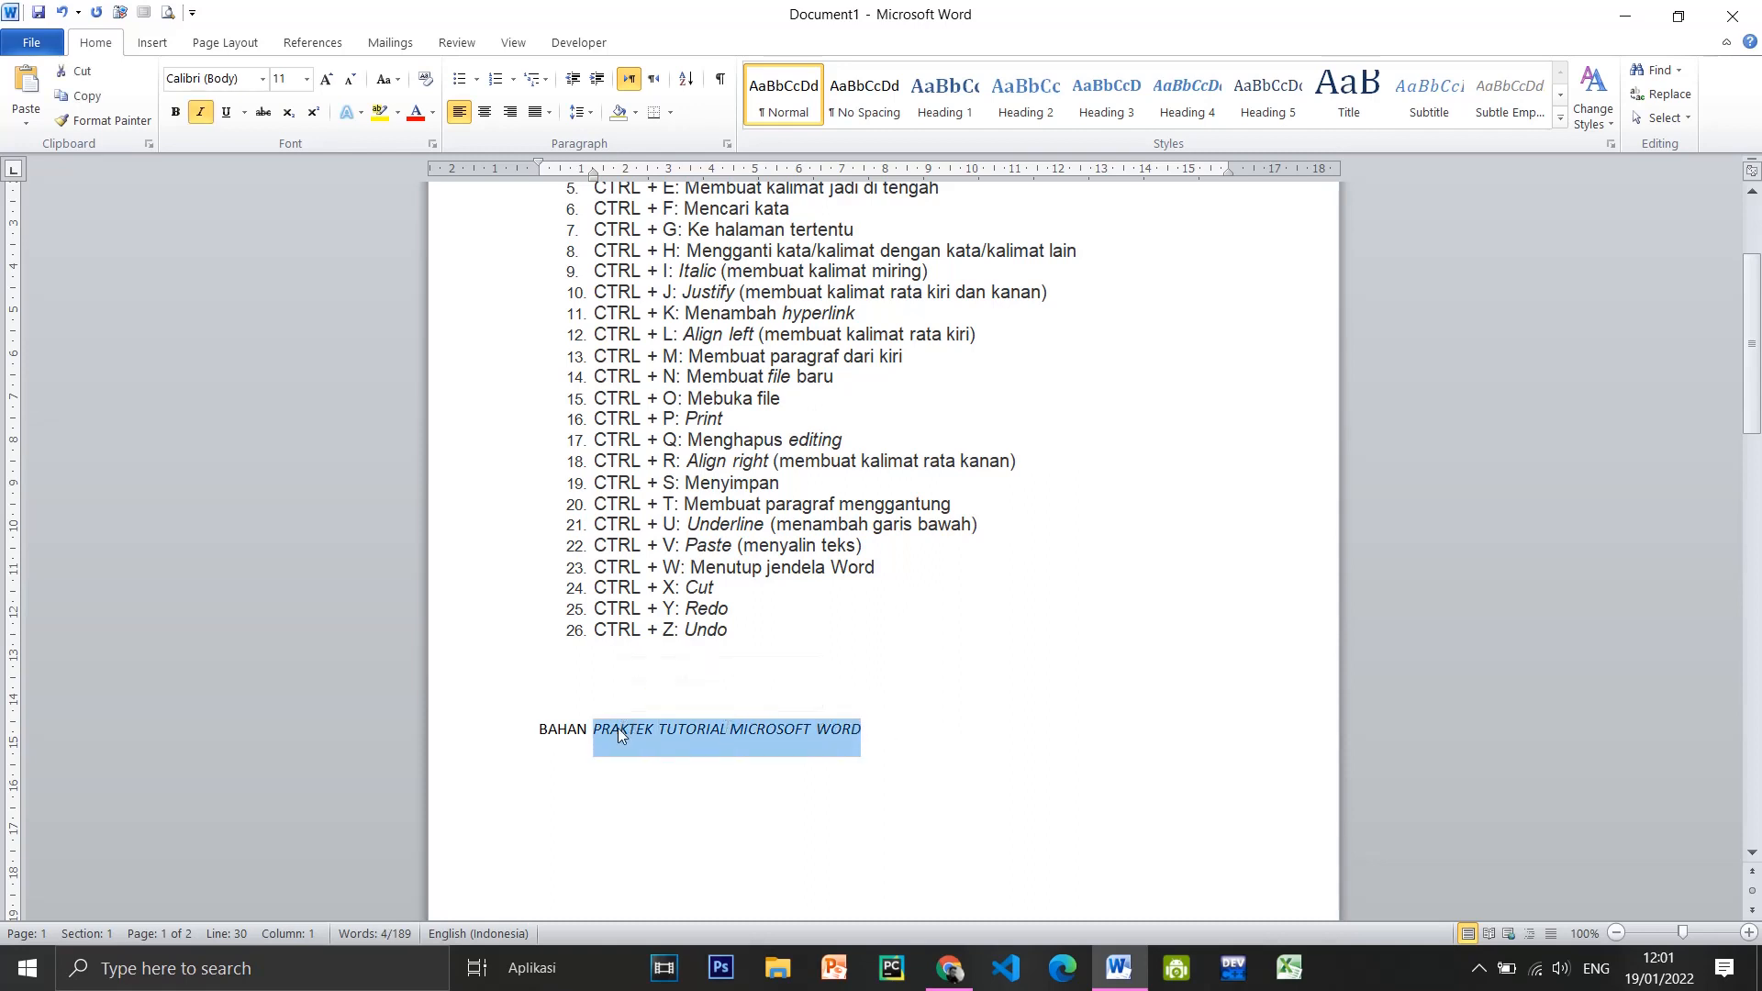
{"action": "key", "text": "ctrl+u"}
{"action": "left_click", "coordinate": [941, 740]}
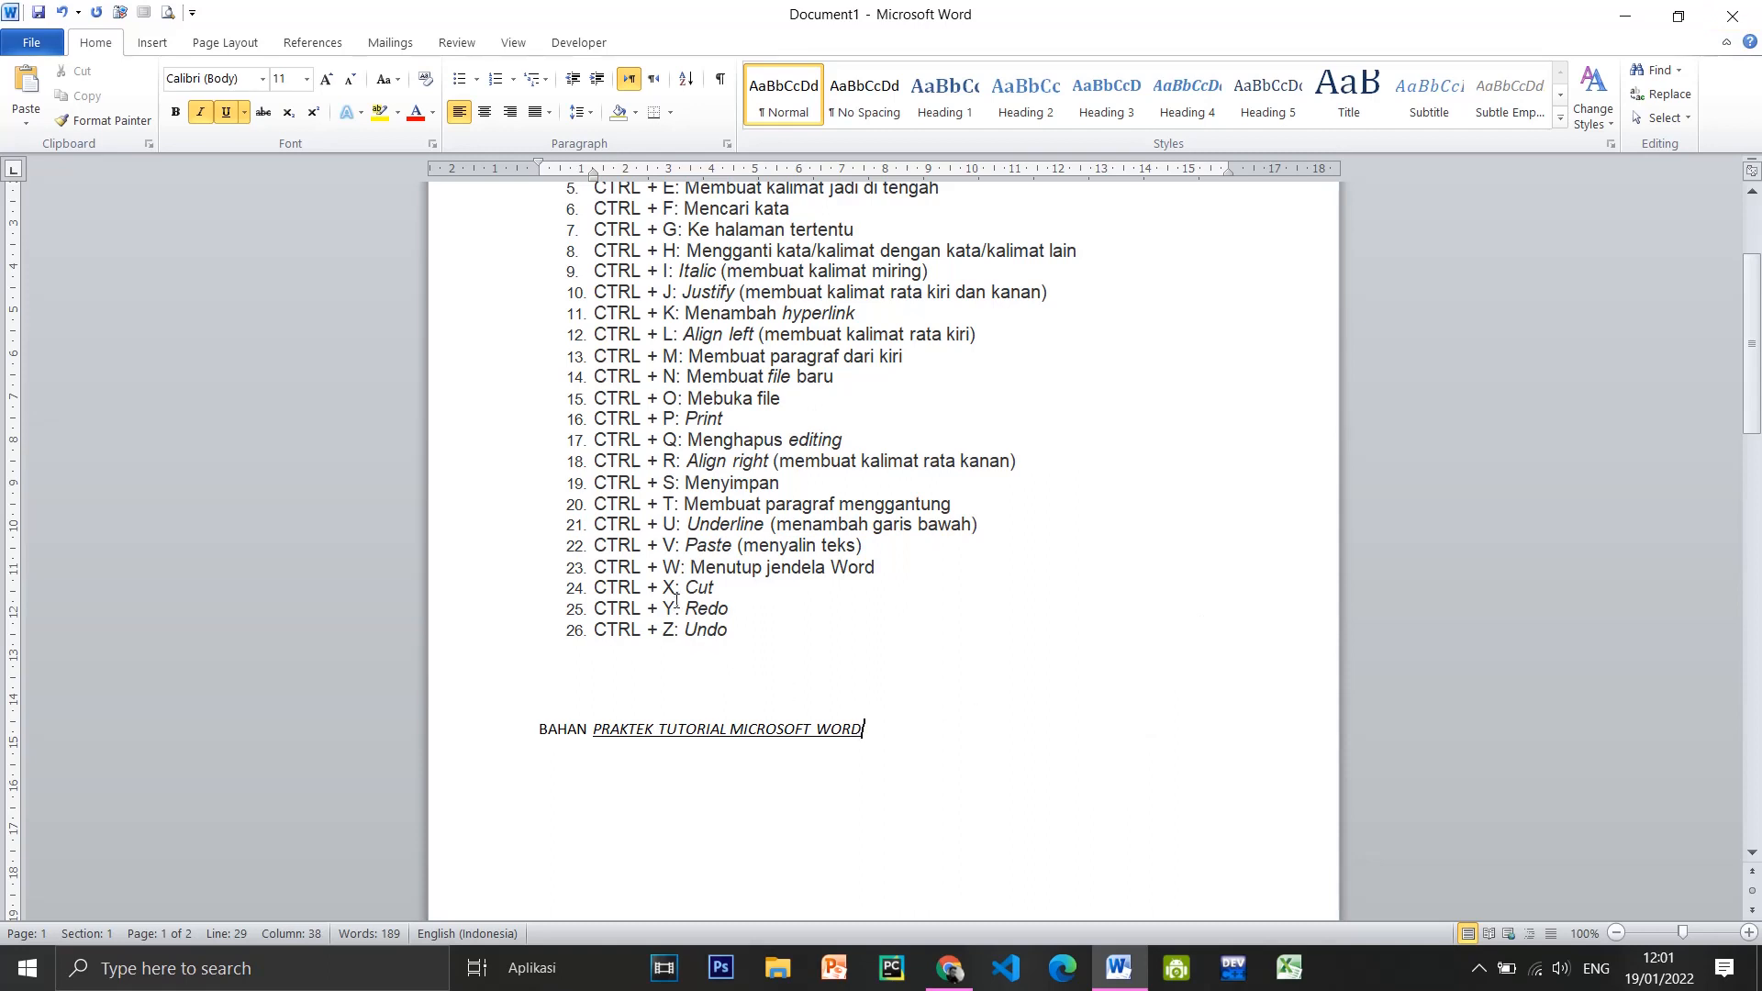
Cut the whole practice line out of the document and paste it back in the same place
{"action": "left_click_drag", "start_coordinate": [848, 730], "coordinate": [564, 735]}
{"action": "key", "text": "ctrl+c"}
{"action": "key", "text": "Delete"}
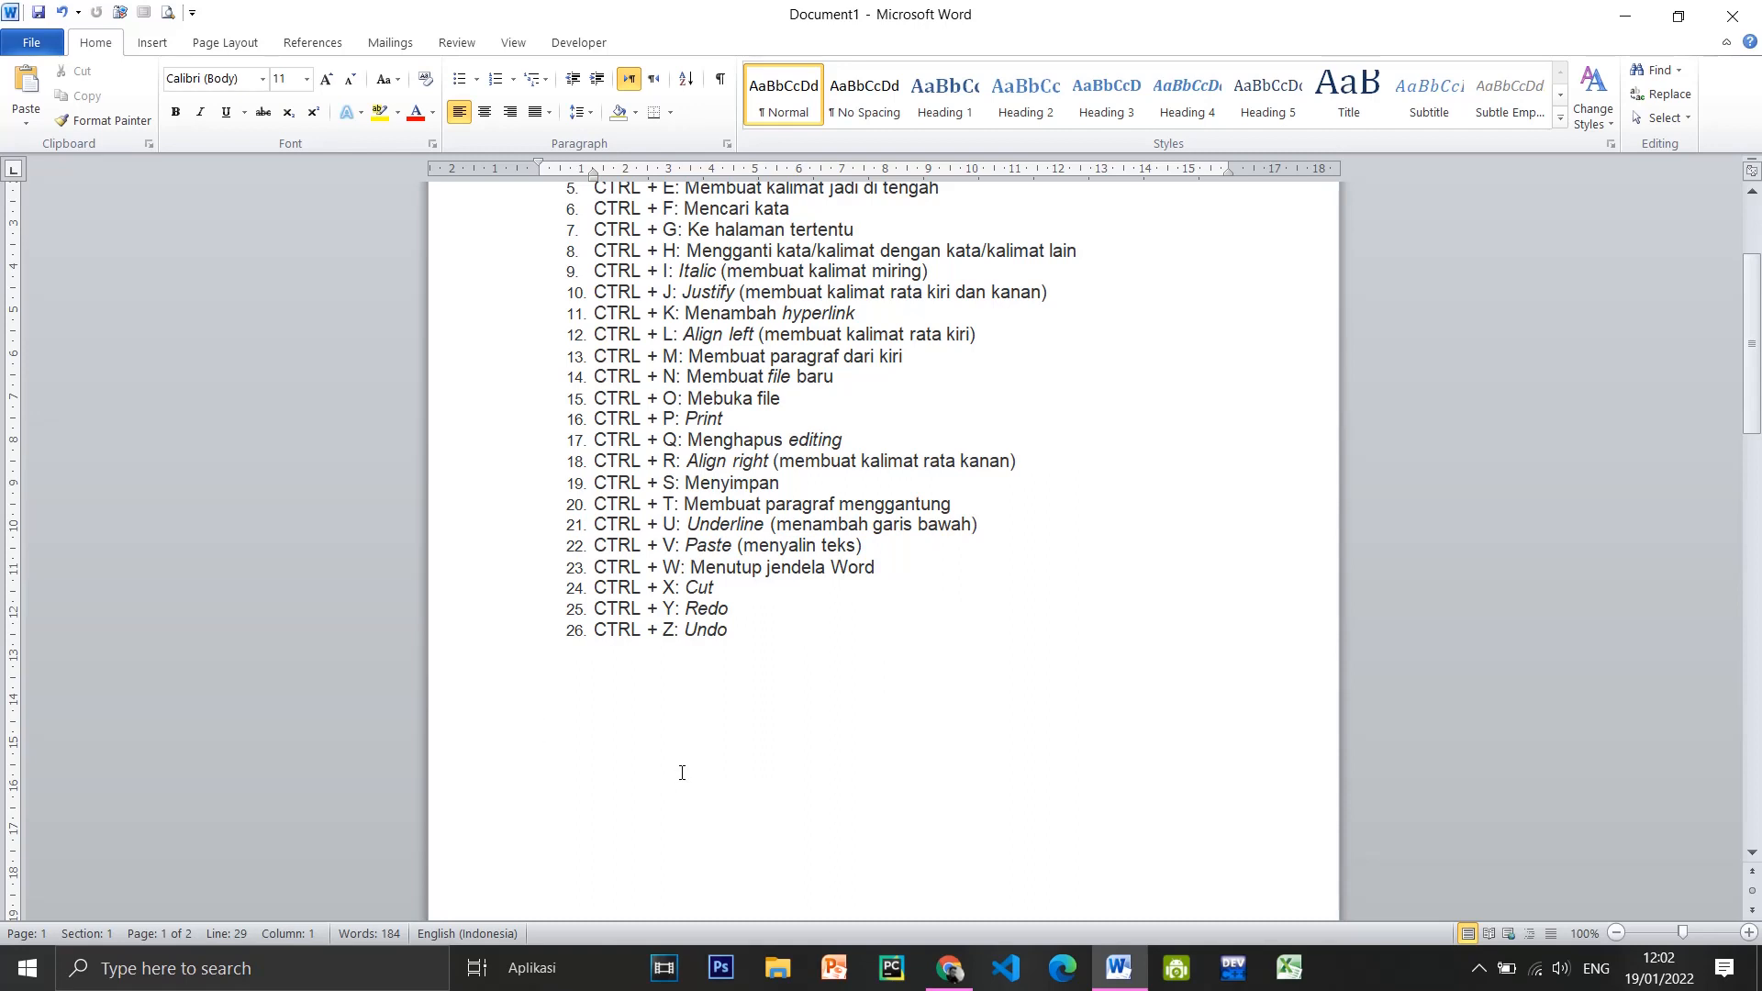
{"action": "key", "text": "ctrl+v"}
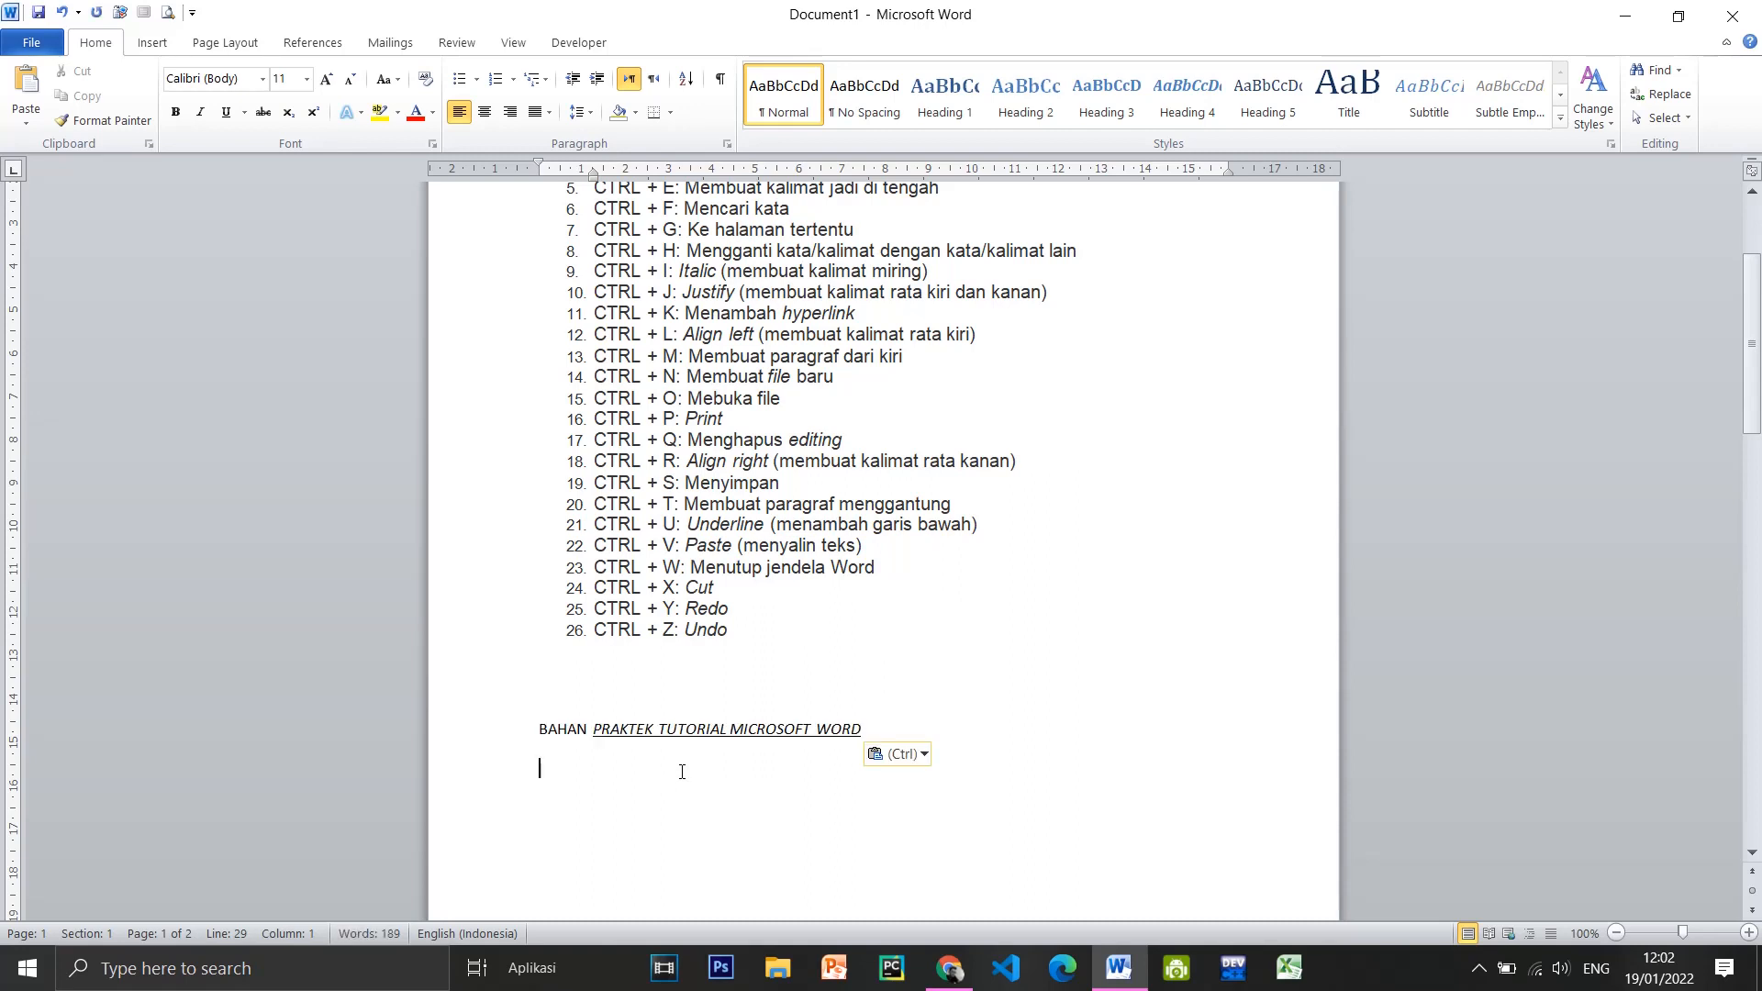
Undo the pasting of the practice line and redo it
{"action": "left_click", "coordinate": [717, 631]}
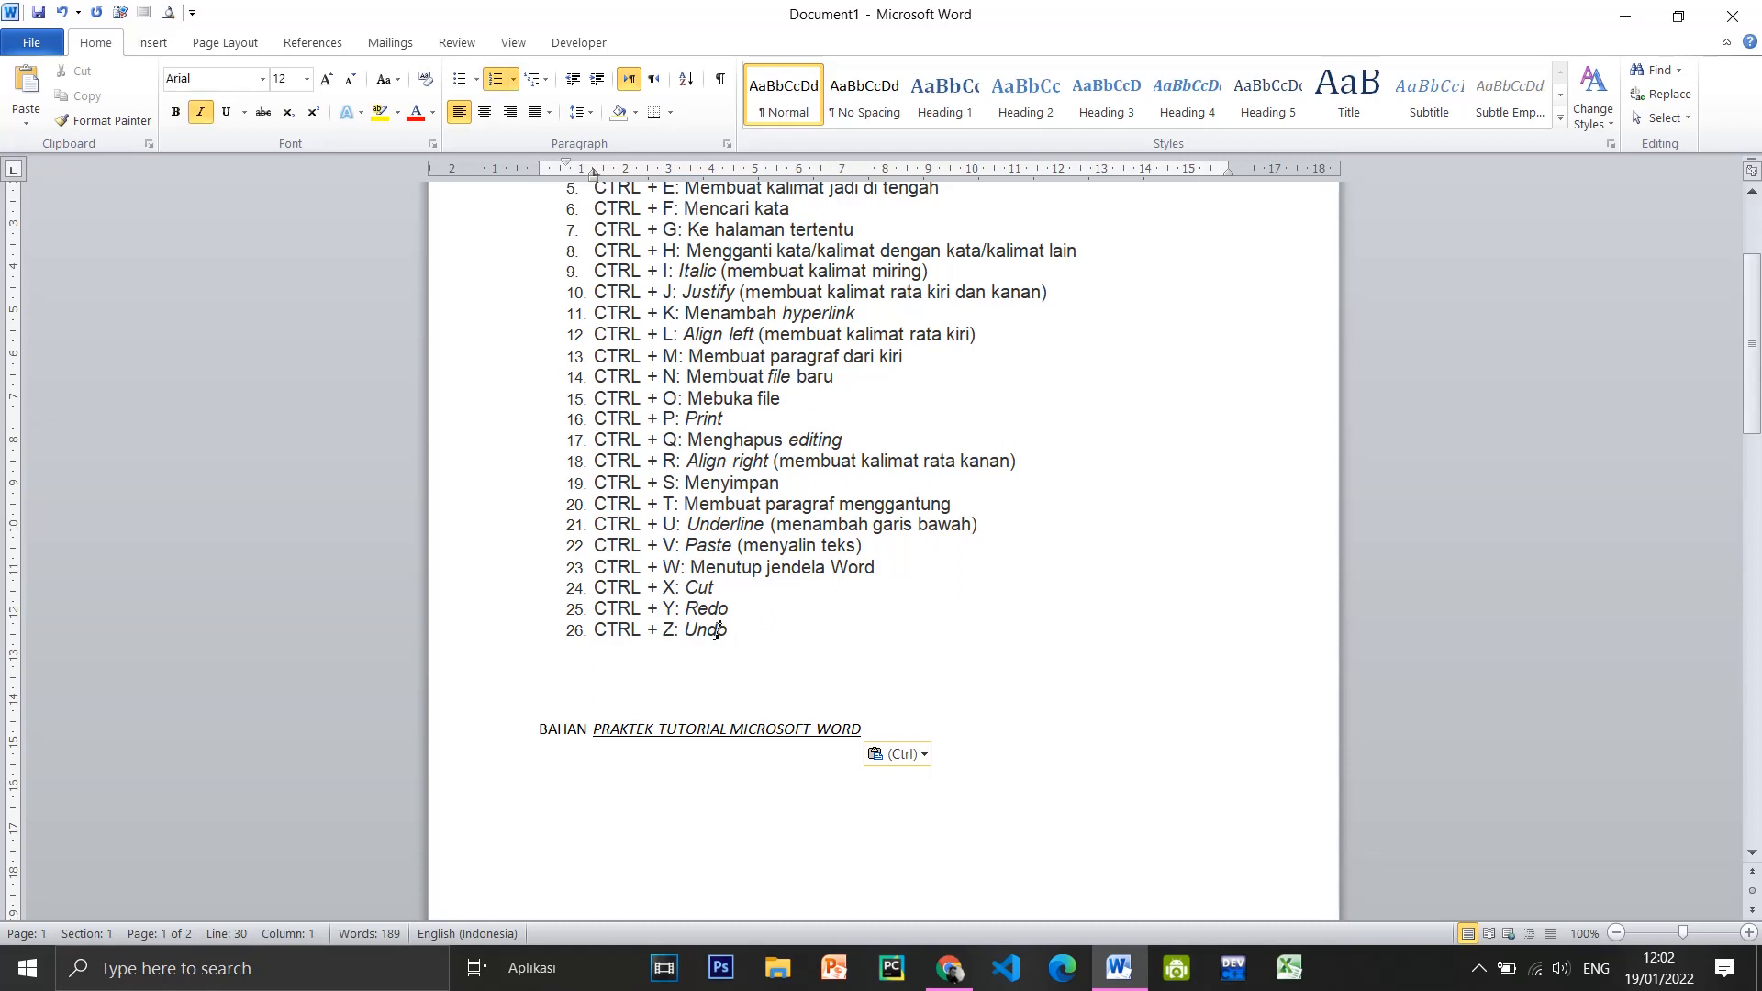
{"action": "left_click", "coordinate": [734, 609]}
{"action": "key", "text": "ctrl+z"}
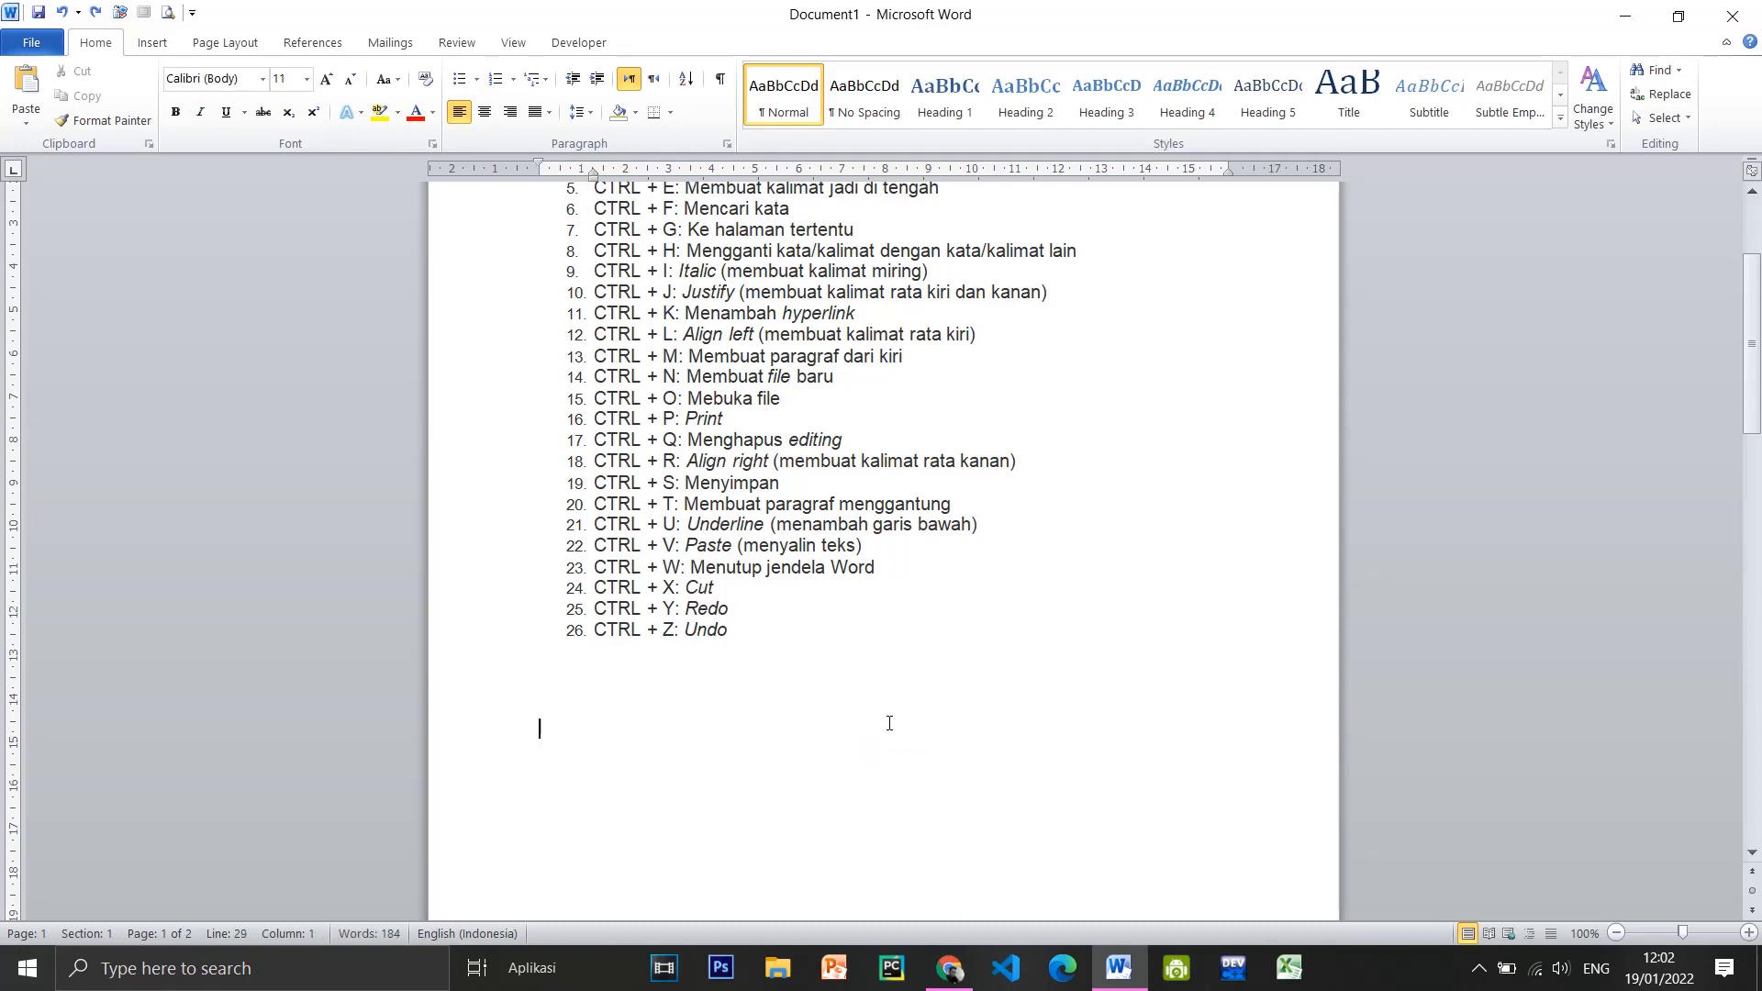
{"action": "key", "text": "ctrl+y"}
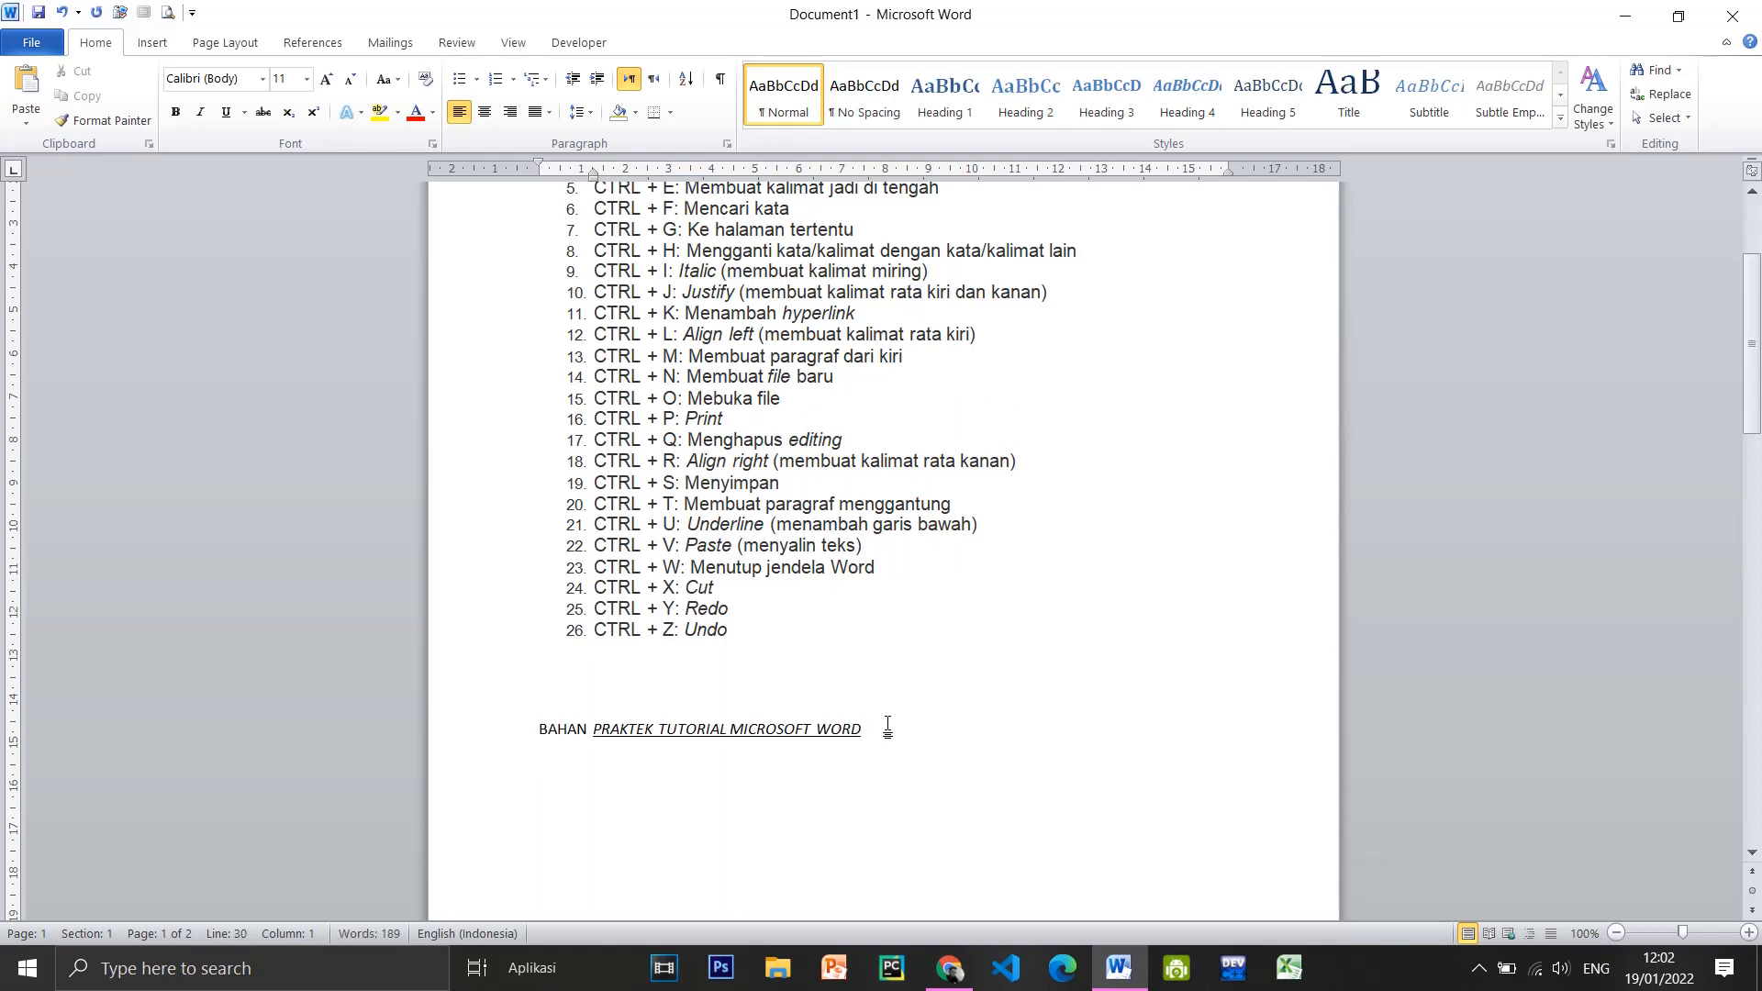
Undo the paste, the cut and the underline of the practice line
{"action": "key", "text": "ctrl+z"}
{"action": "key", "text": "ctrl+z"}
{"action": "key", "text": "ctrl+z"}
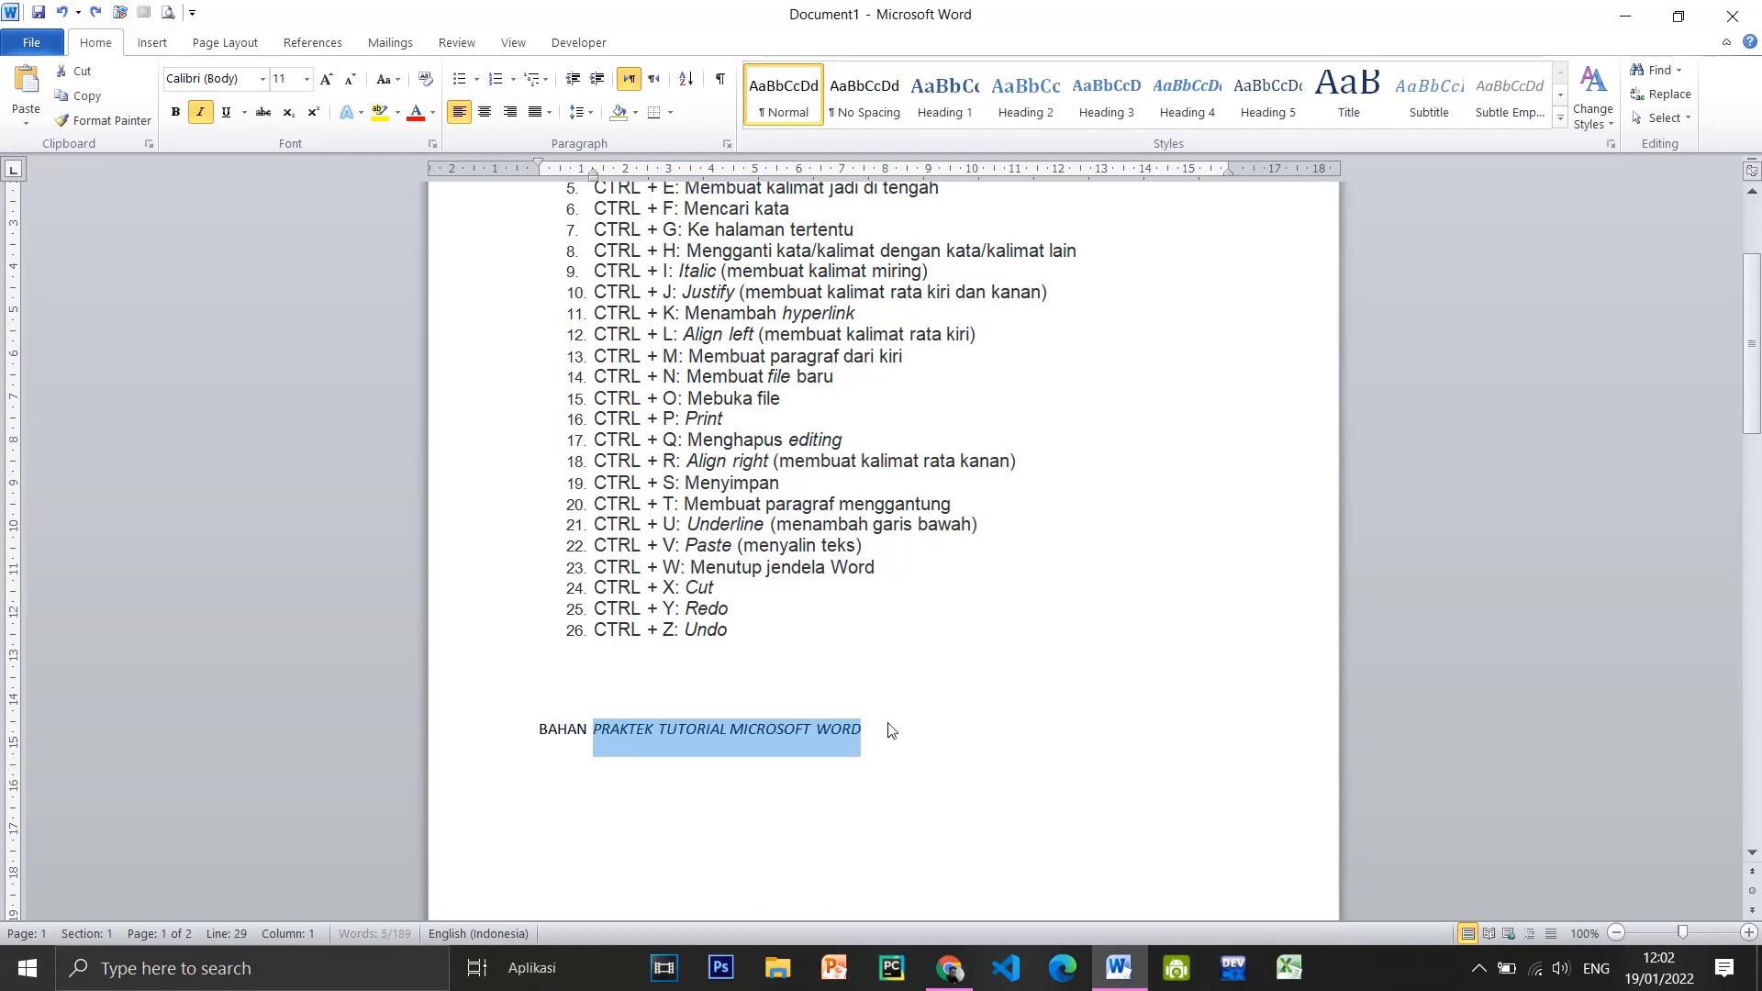
{"action": "left_click", "coordinate": [955, 739]}
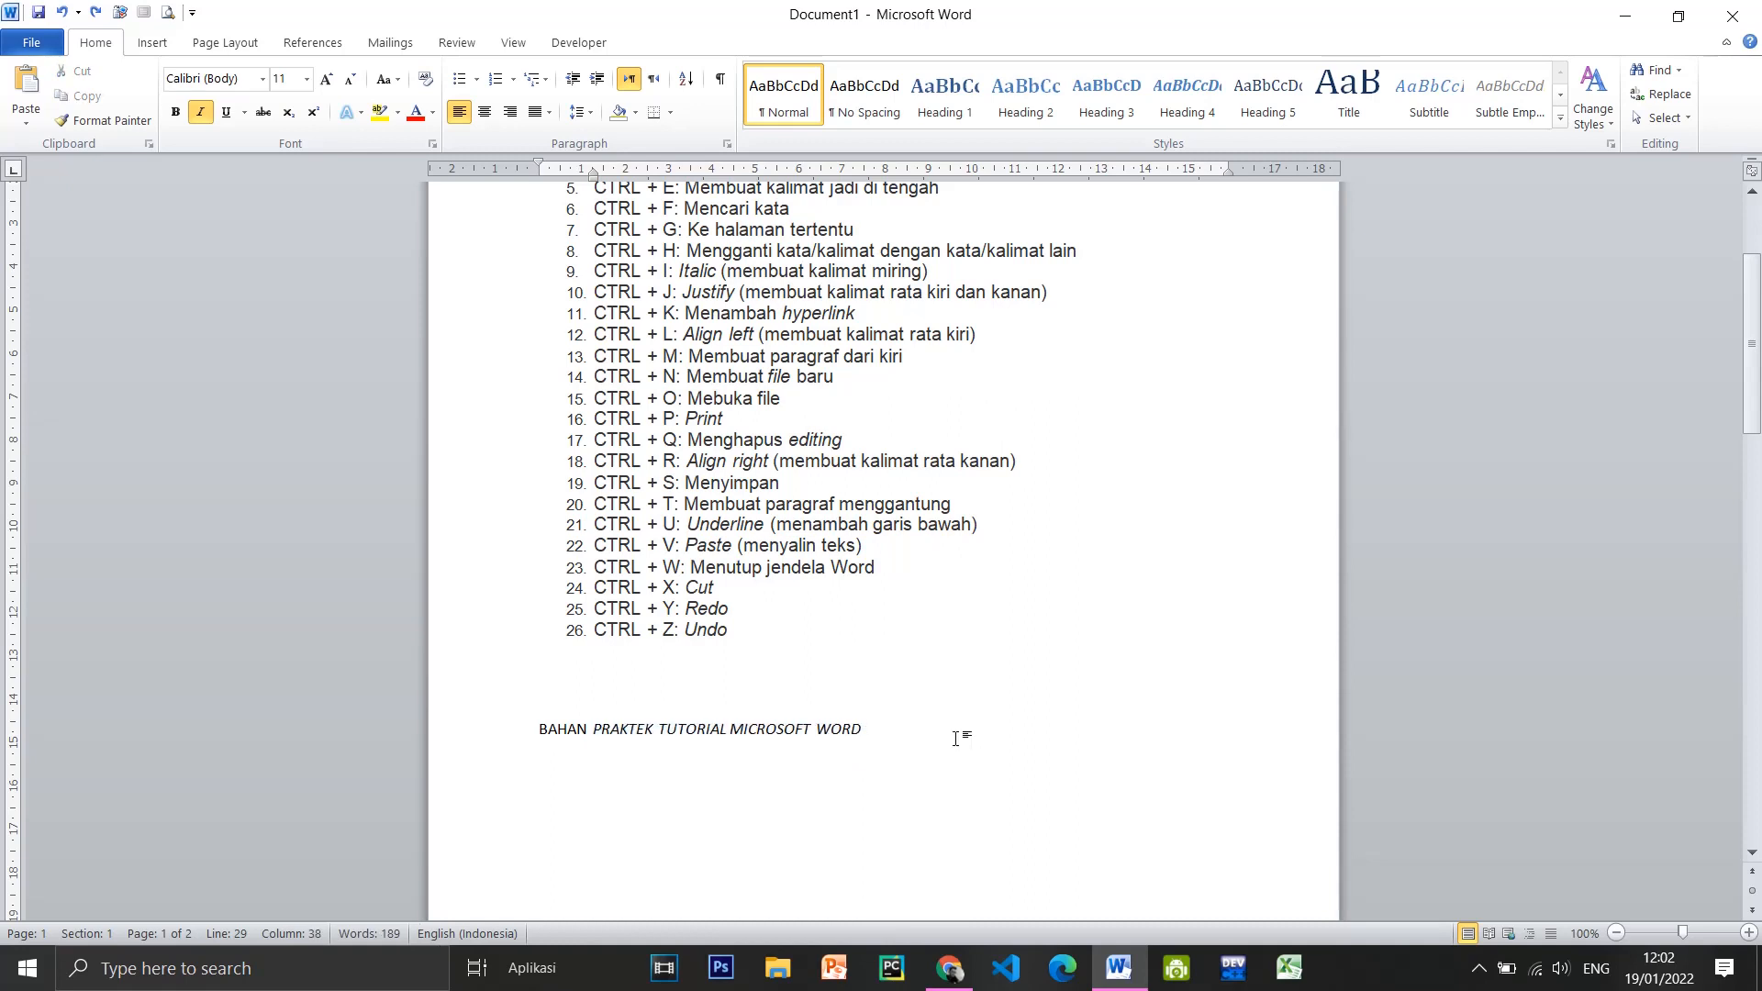
Start closing Document1 and cancel at the save prompt to keep it open
{"action": "scroll", "coordinate": [955, 739], "scroll_direction": "up", "scroll_amount": 5}
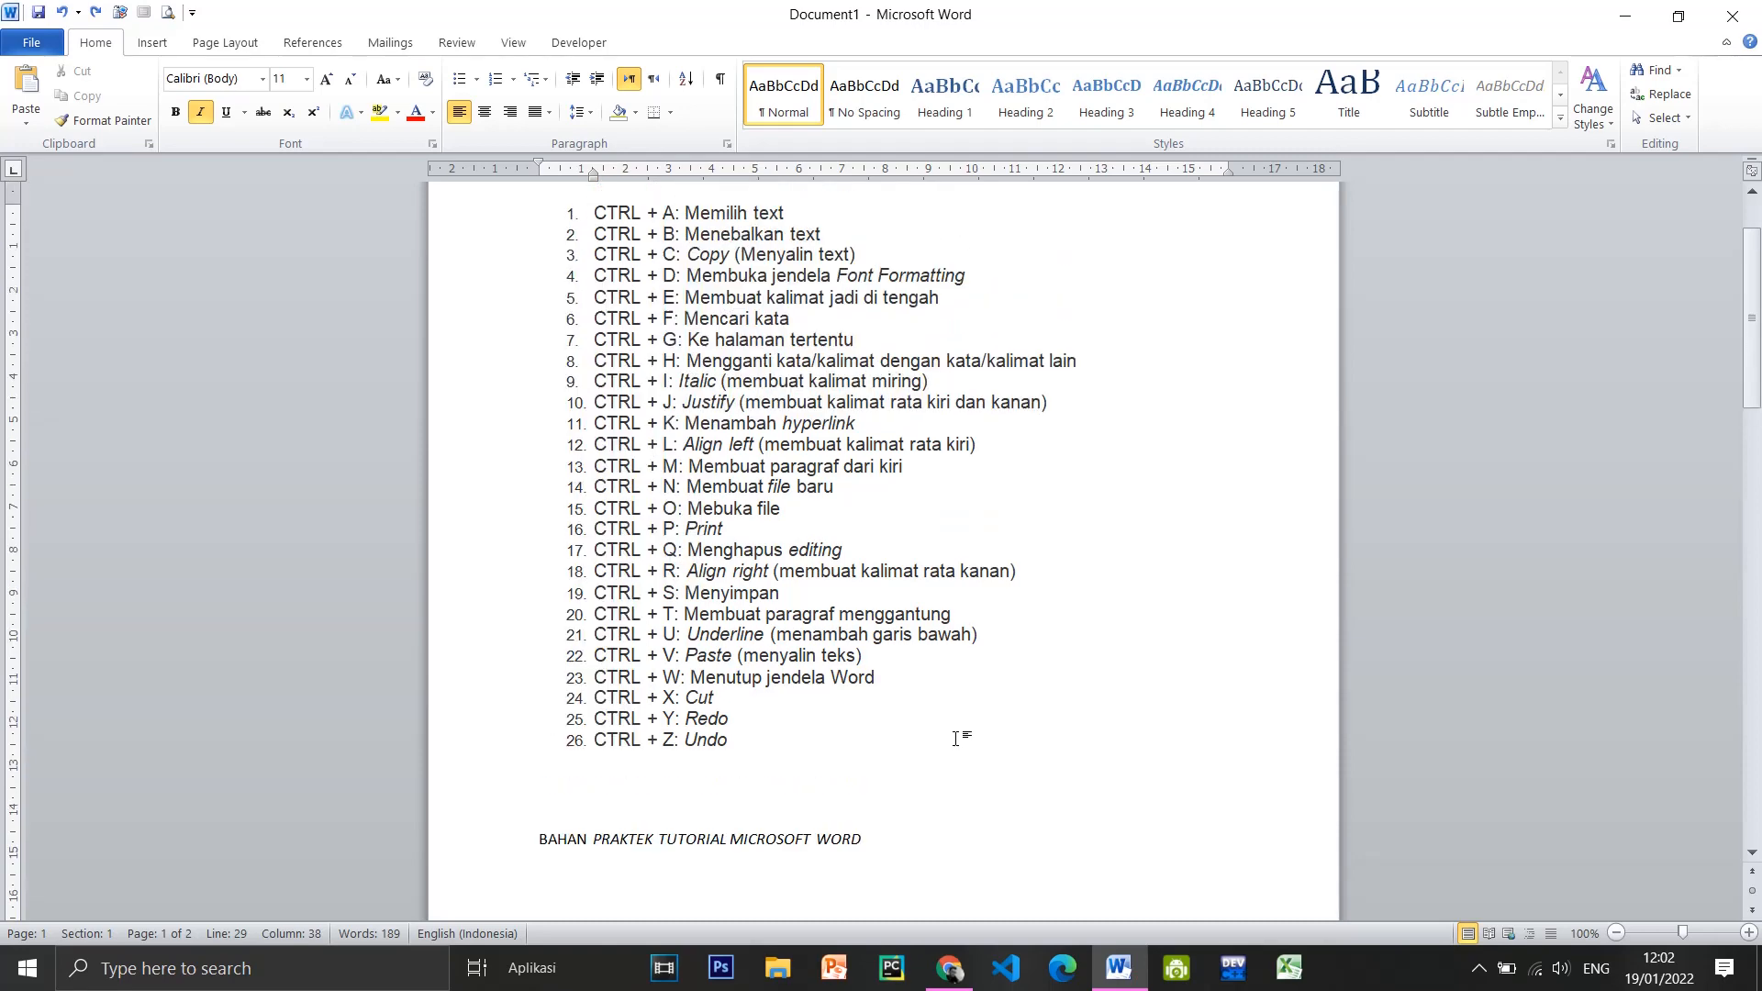
{"action": "scroll", "coordinate": [976, 766], "scroll_direction": "down", "scroll_amount": 10}
{"action": "scroll", "coordinate": [975, 767], "scroll_direction": "up", "scroll_amount": 8}
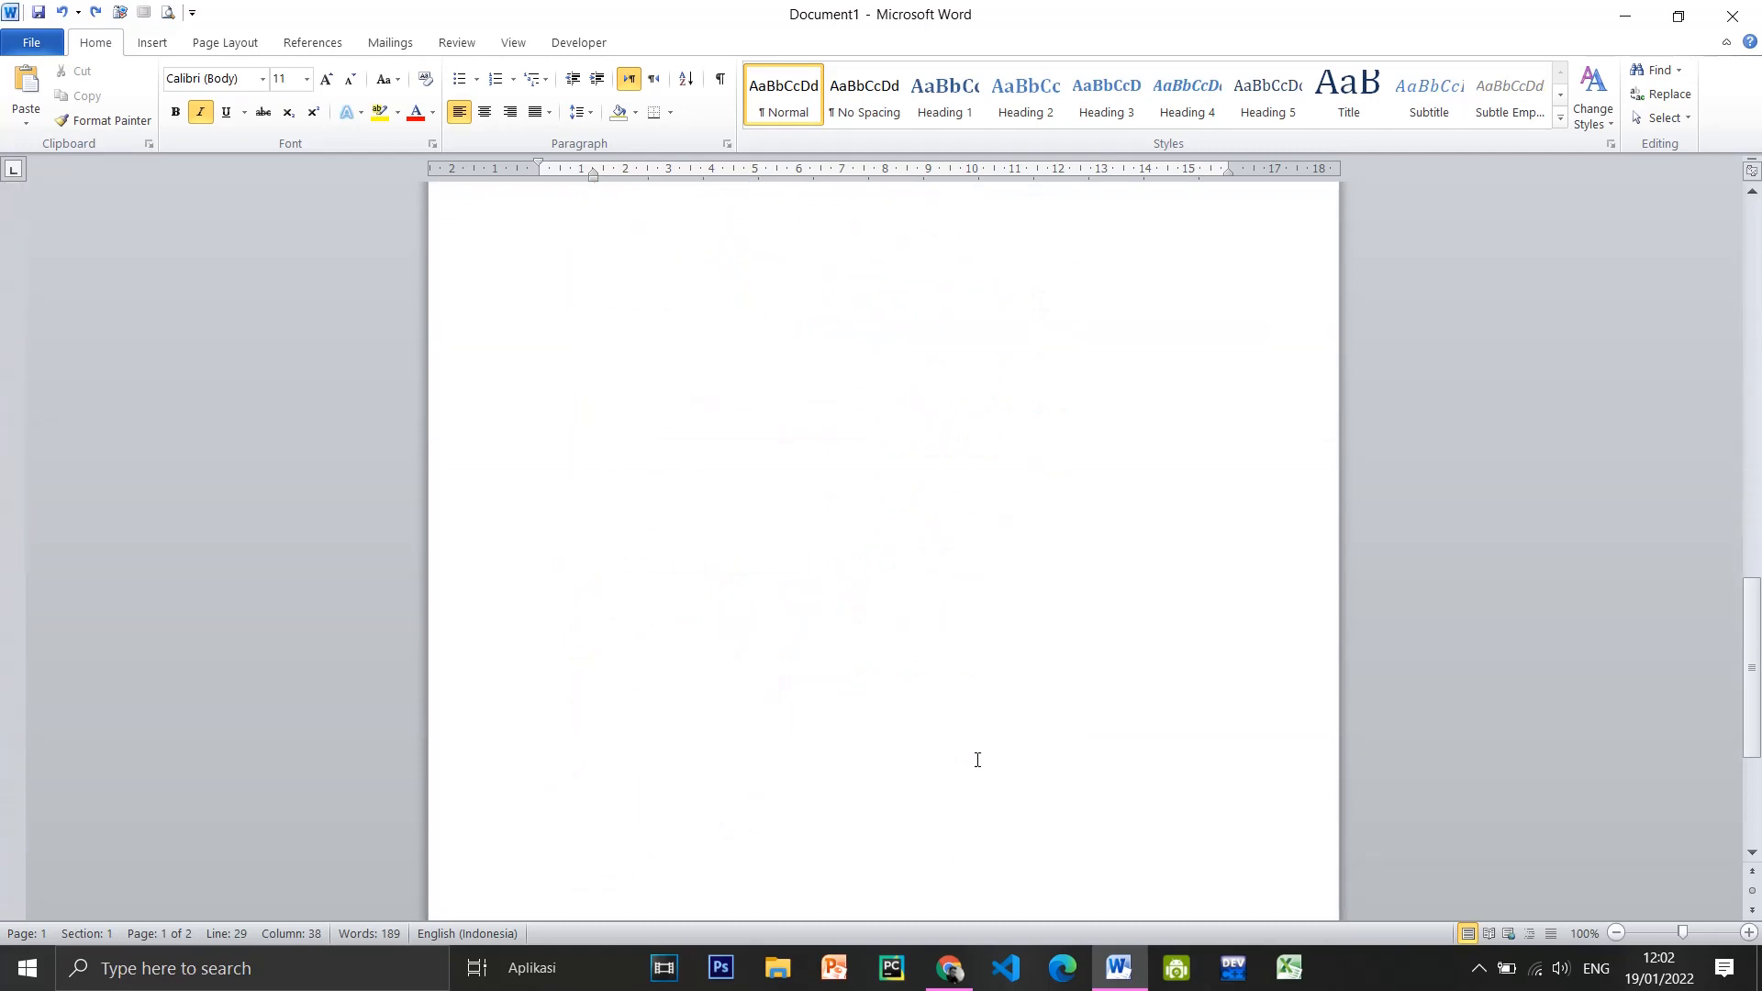
{"action": "scroll", "coordinate": [978, 755], "scroll_direction": "up", "scroll_amount": 7}
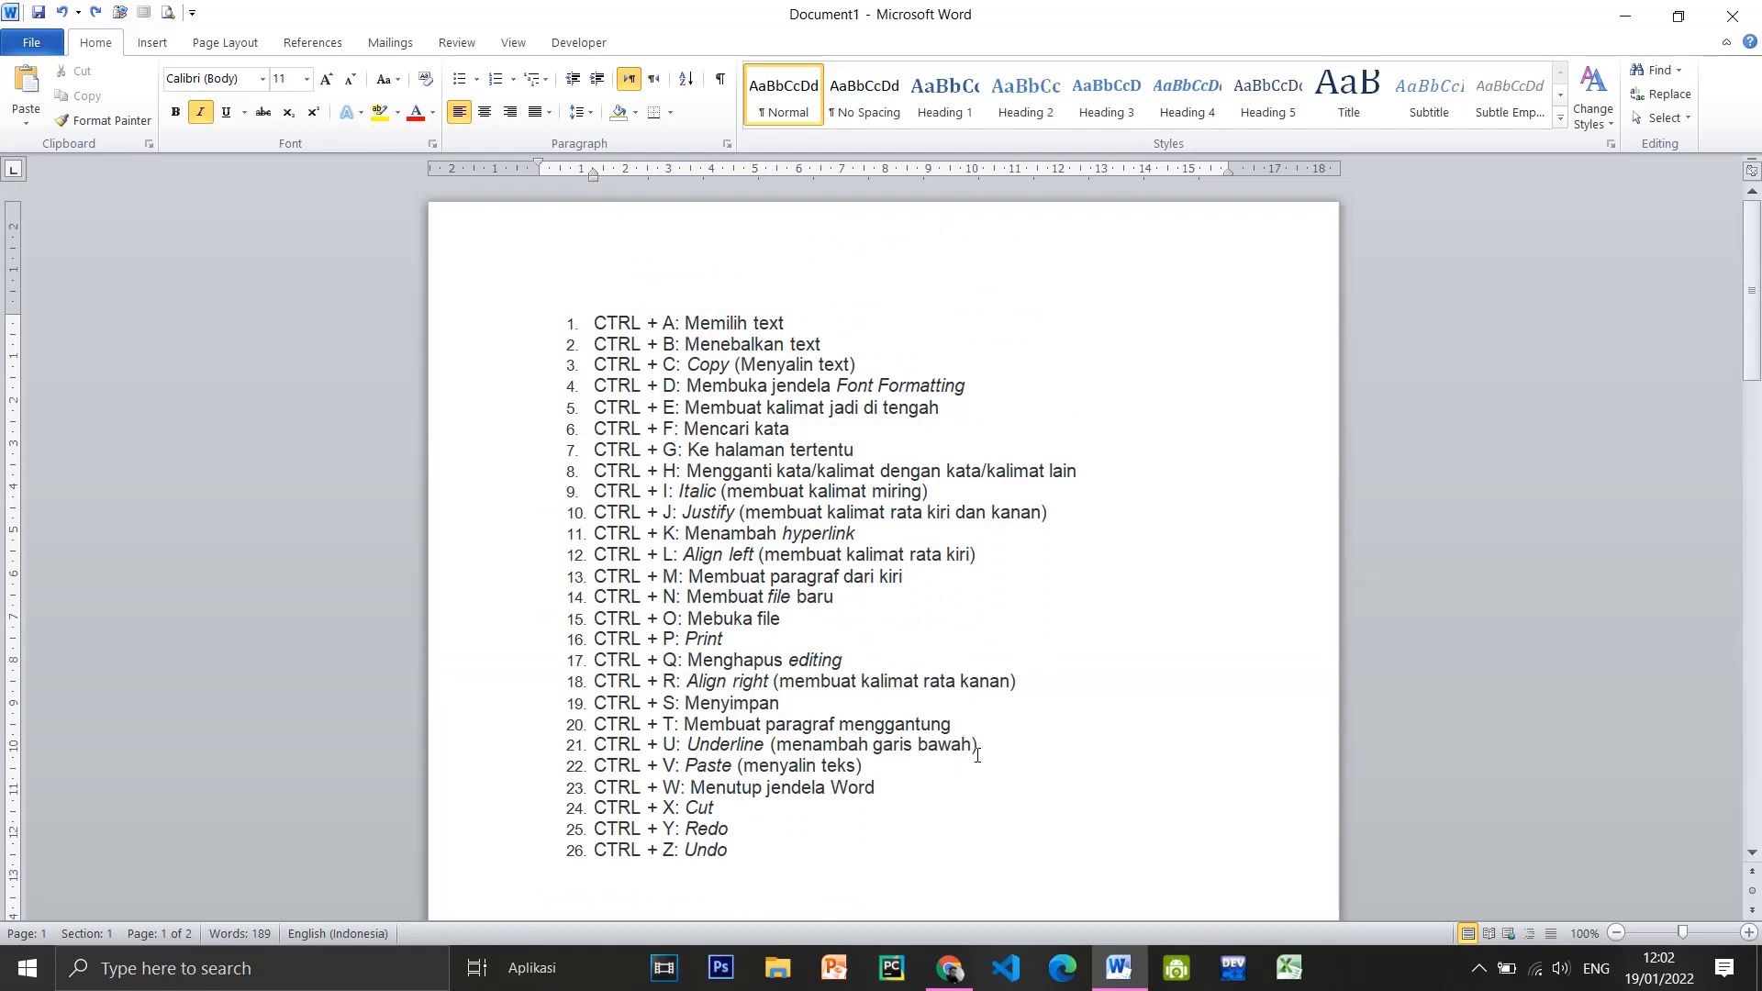
{"action": "key", "text": "ctrl+w"}
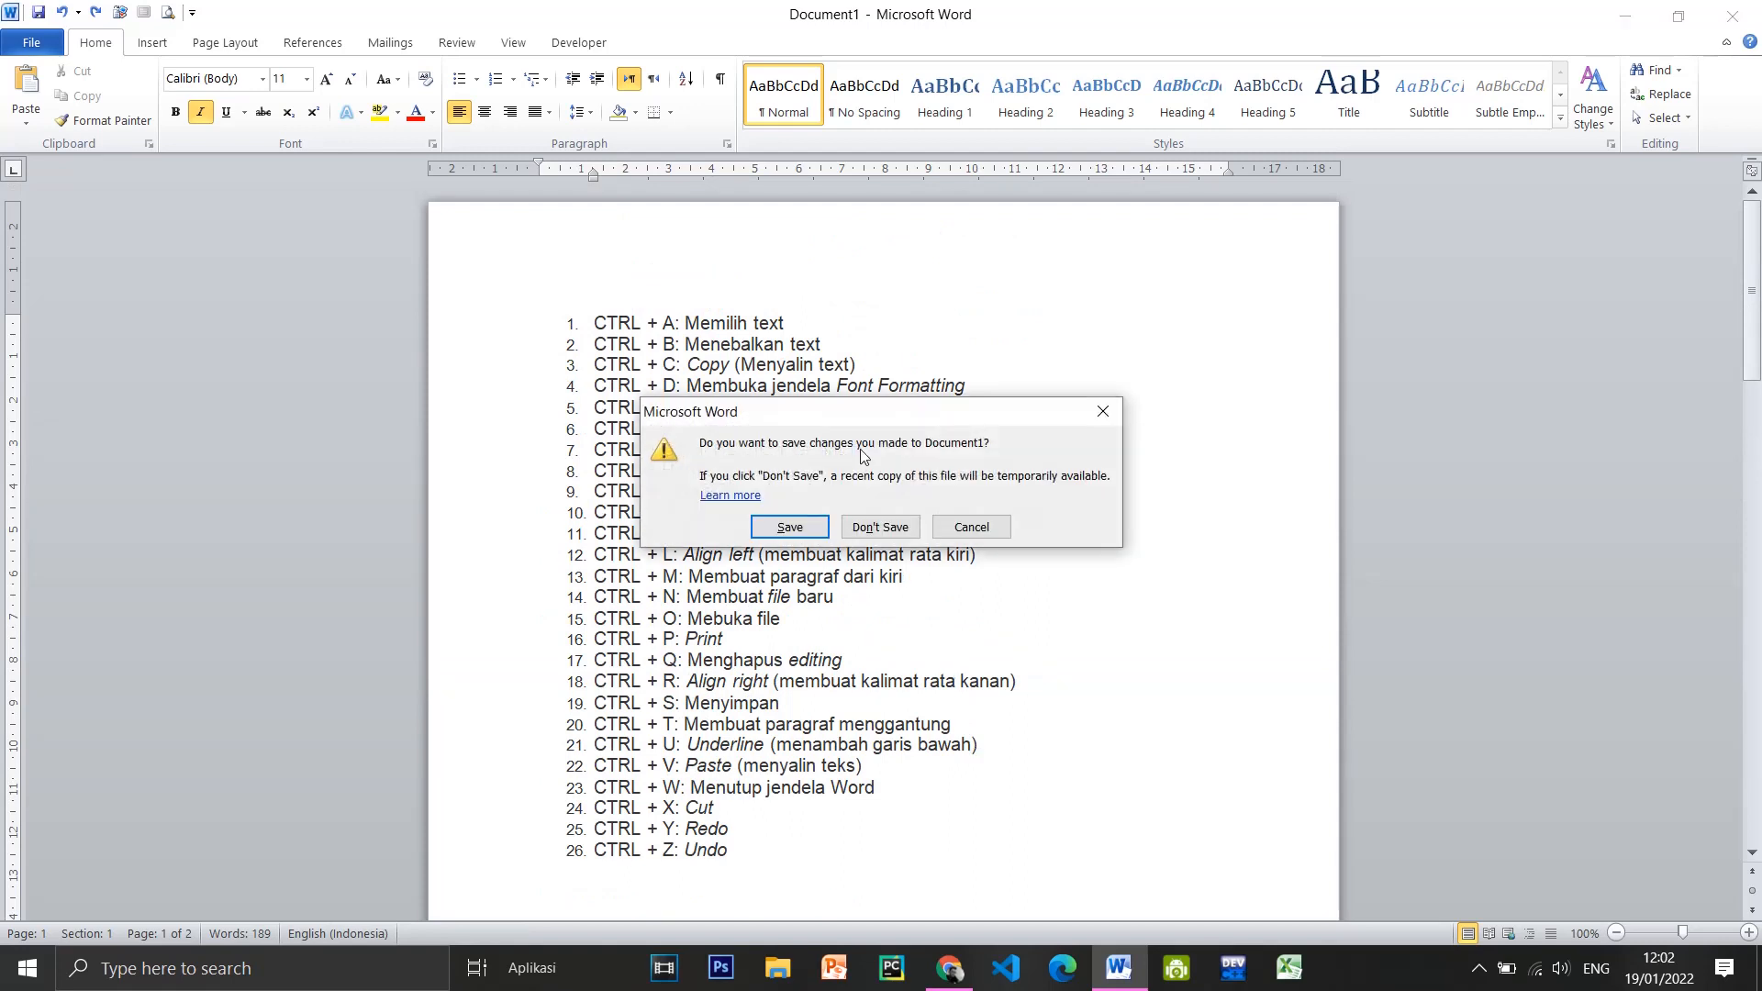
{"action": "left_click", "coordinate": [971, 527]}
{"action": "scroll", "coordinate": [1073, 712], "scroll_direction": "down", "scroll_amount": 10}
{"action": "scroll", "coordinate": [1074, 712], "scroll_direction": "down", "scroll_amount": 4}
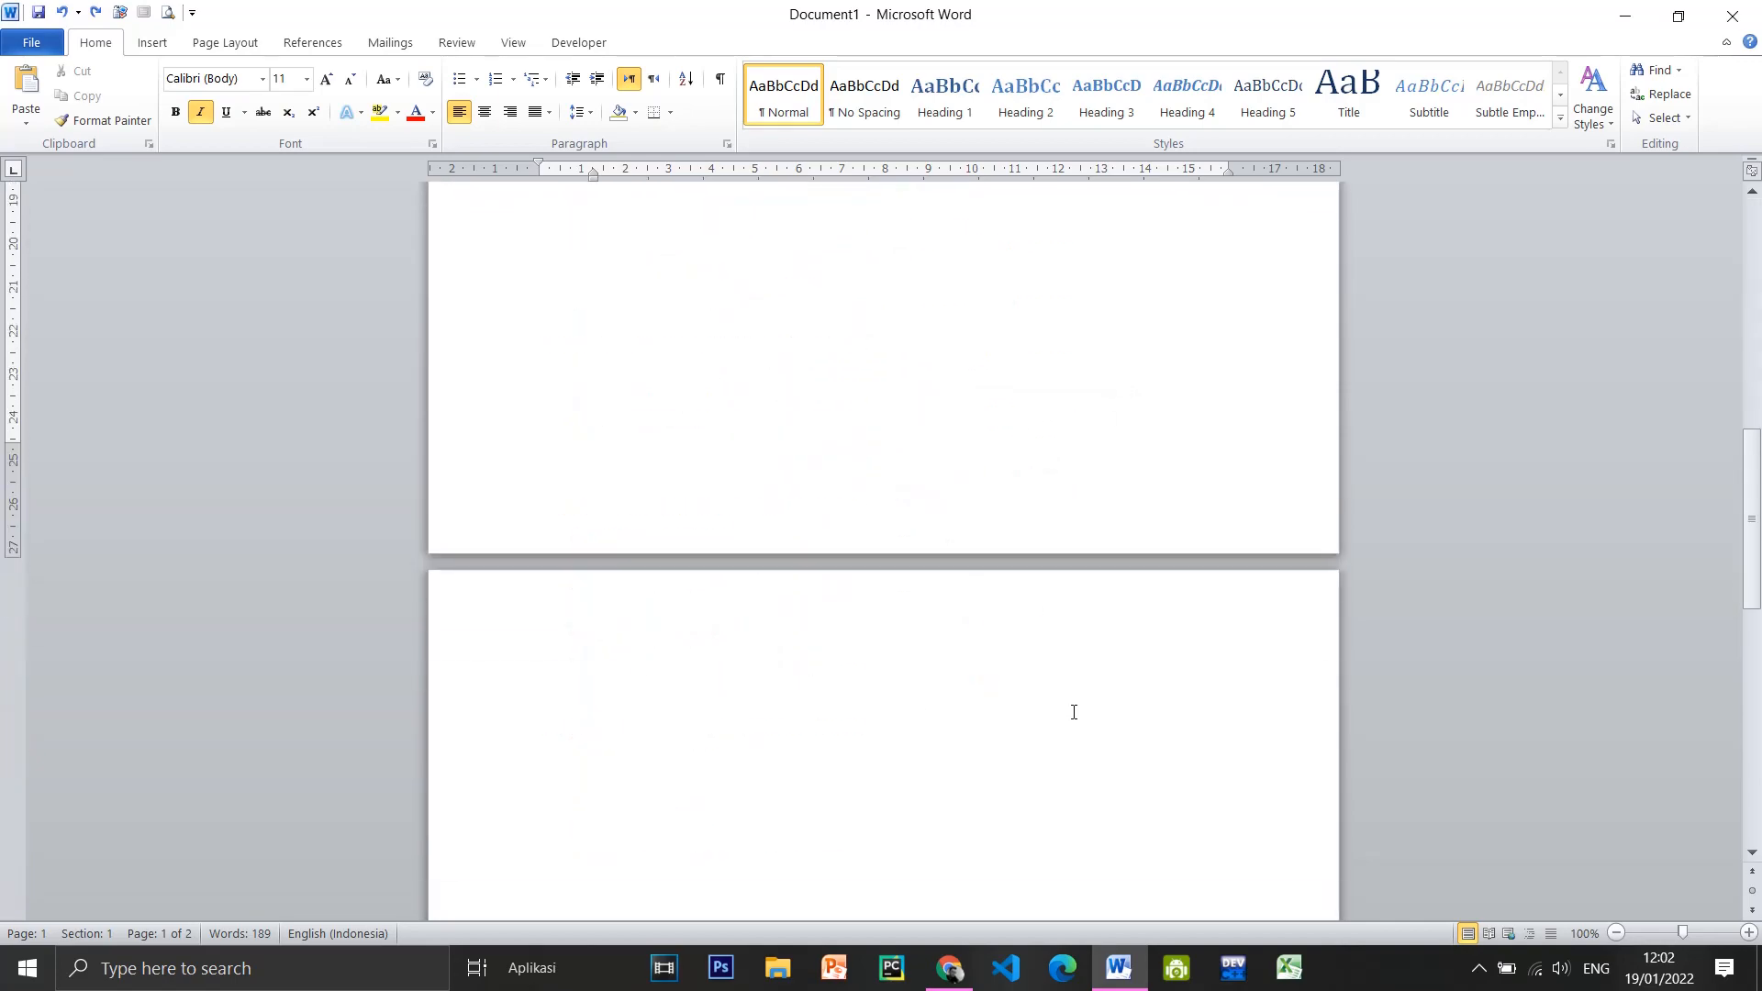
{"action": "left_click", "coordinate": [1129, 970]}
{"action": "left_click", "coordinate": [1129, 970]}
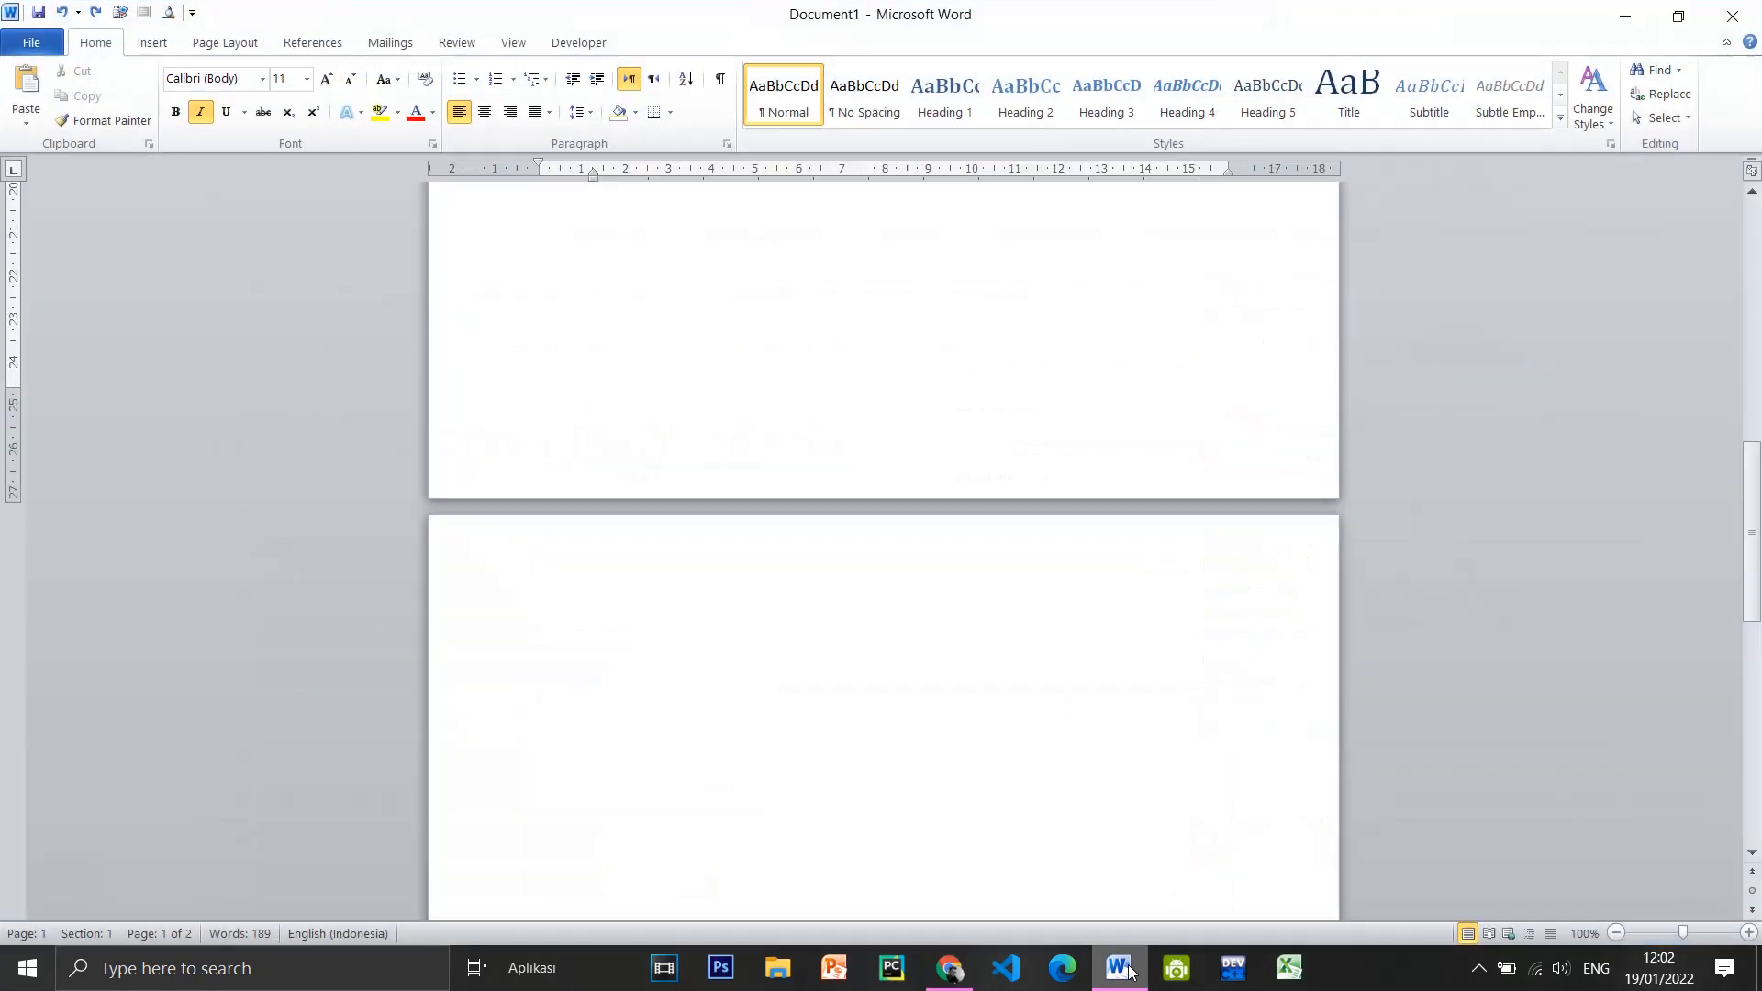